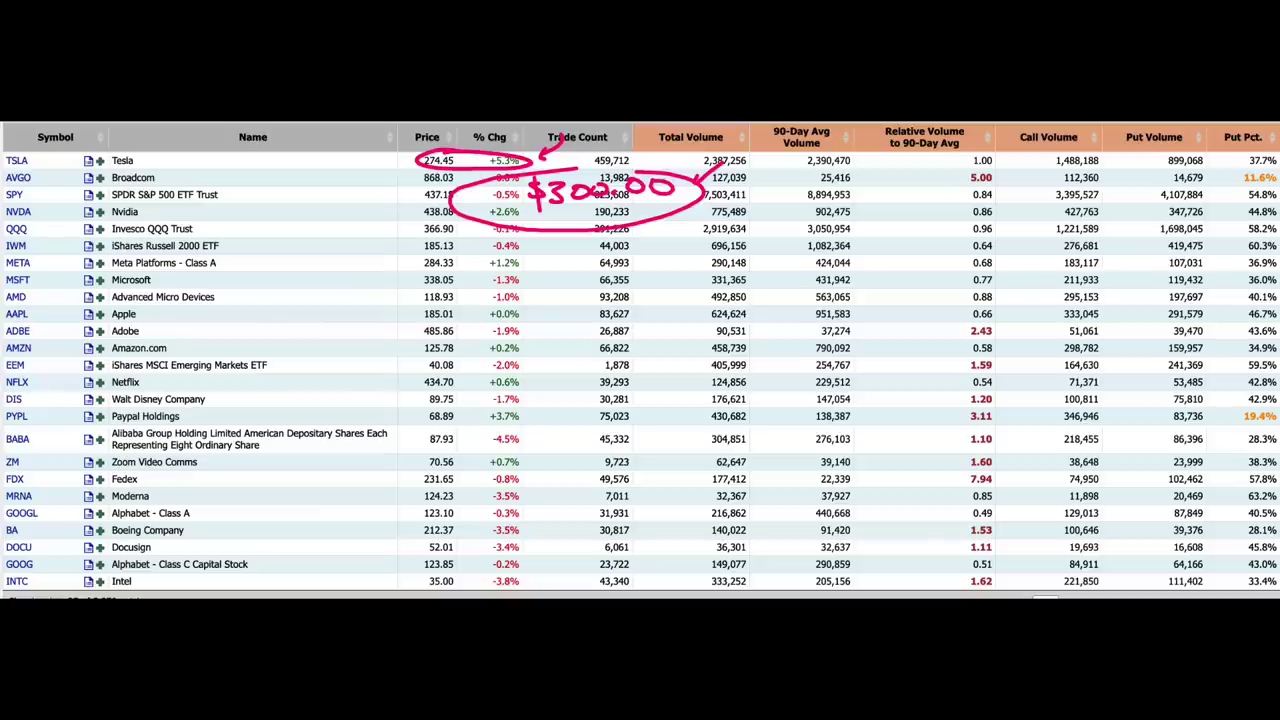
- Clear the old markings, then underline Tesla and mark PayPal's ticker and % change with a circle, a box and an arrow
{"action": "key", "text": "Escape"}
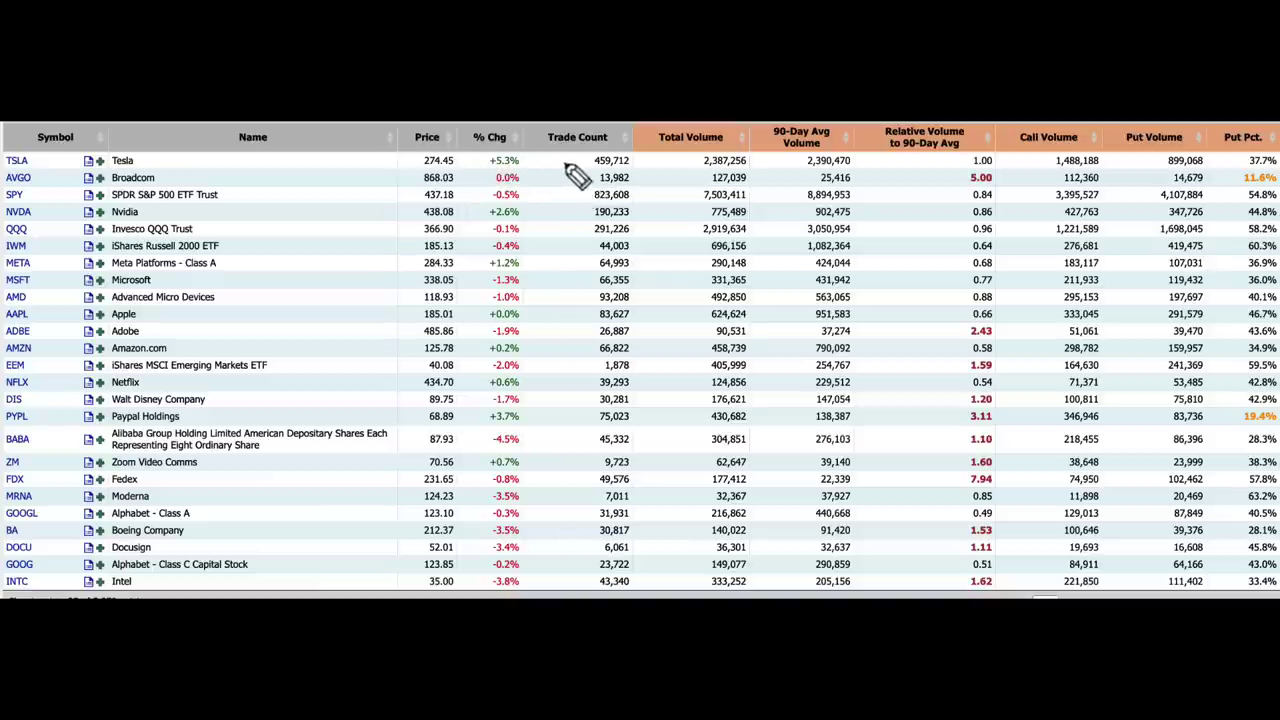
{"action": "left_click_drag", "start_coordinate": [112, 168], "coordinate": [146, 168]}
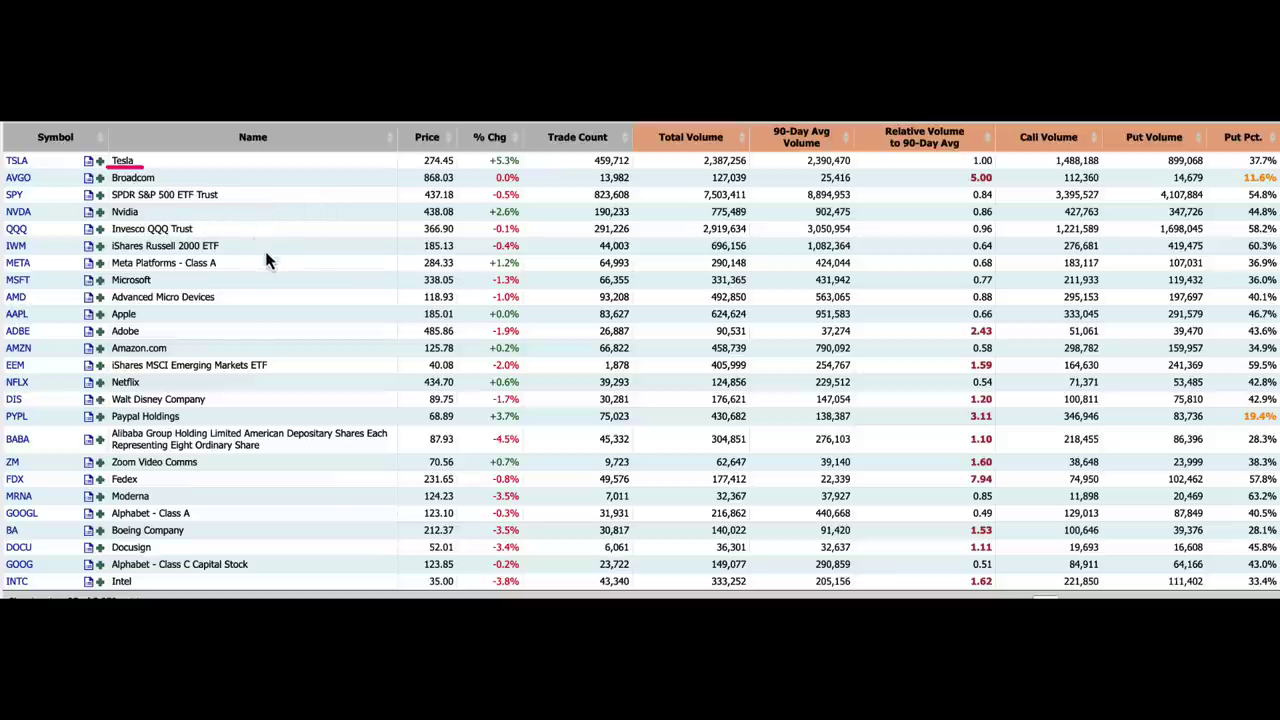
{"action": "mouse_move", "coordinate": [42, 410]}
{"action": "left_mouse_down"}
{"action": "mouse_move", "coordinate": [4, 414]}
{"action": "mouse_move", "coordinate": [30, 427]}
{"action": "mouse_move", "coordinate": [42, 416]}
{"action": "left_mouse_up"}
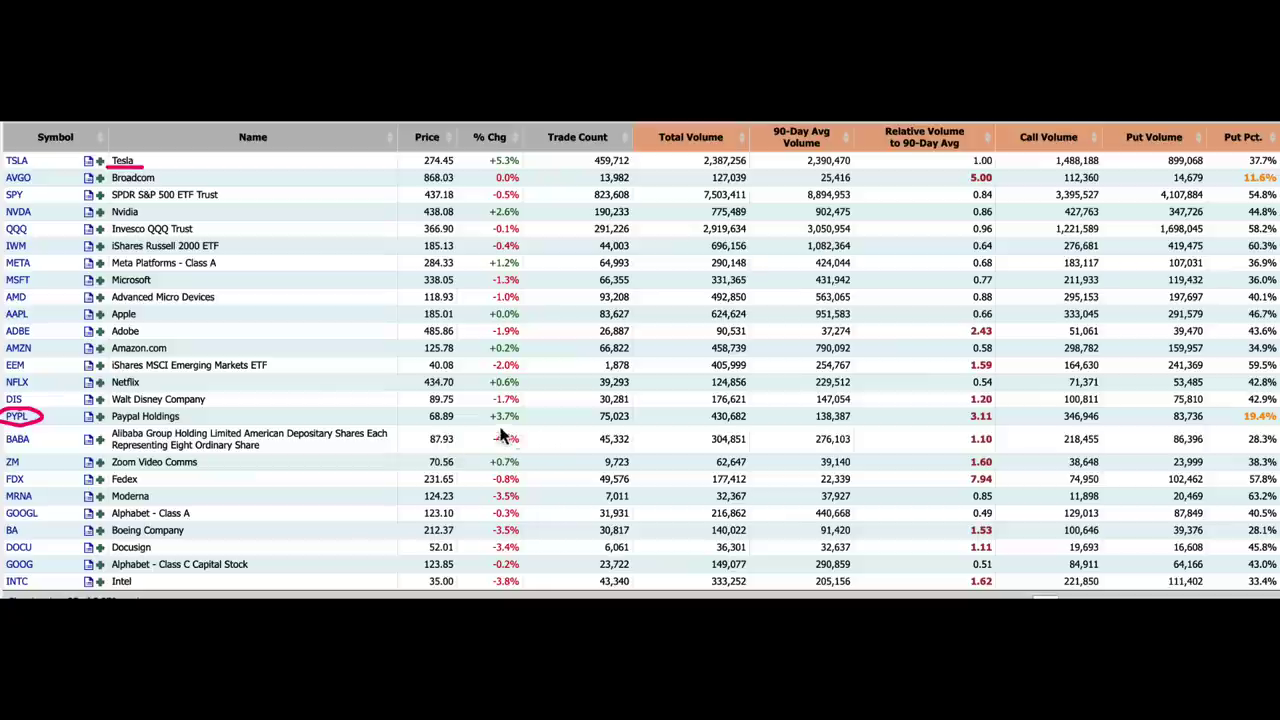
{"action": "left_click_drag", "start_coordinate": [490, 424], "coordinate": [511, 424]}
{"action": "mouse_move", "coordinate": [570, 382]}
{"action": "left_mouse_down"}
{"action": "mouse_move", "coordinate": [538, 408]}
{"action": "mouse_move", "coordinate": [554, 410]}
{"action": "mouse_move", "coordinate": [484, 426]}
{"action": "mouse_move", "coordinate": [522, 414]}
{"action": "mouse_move", "coordinate": [525, 427]}
{"action": "left_mouse_up"}
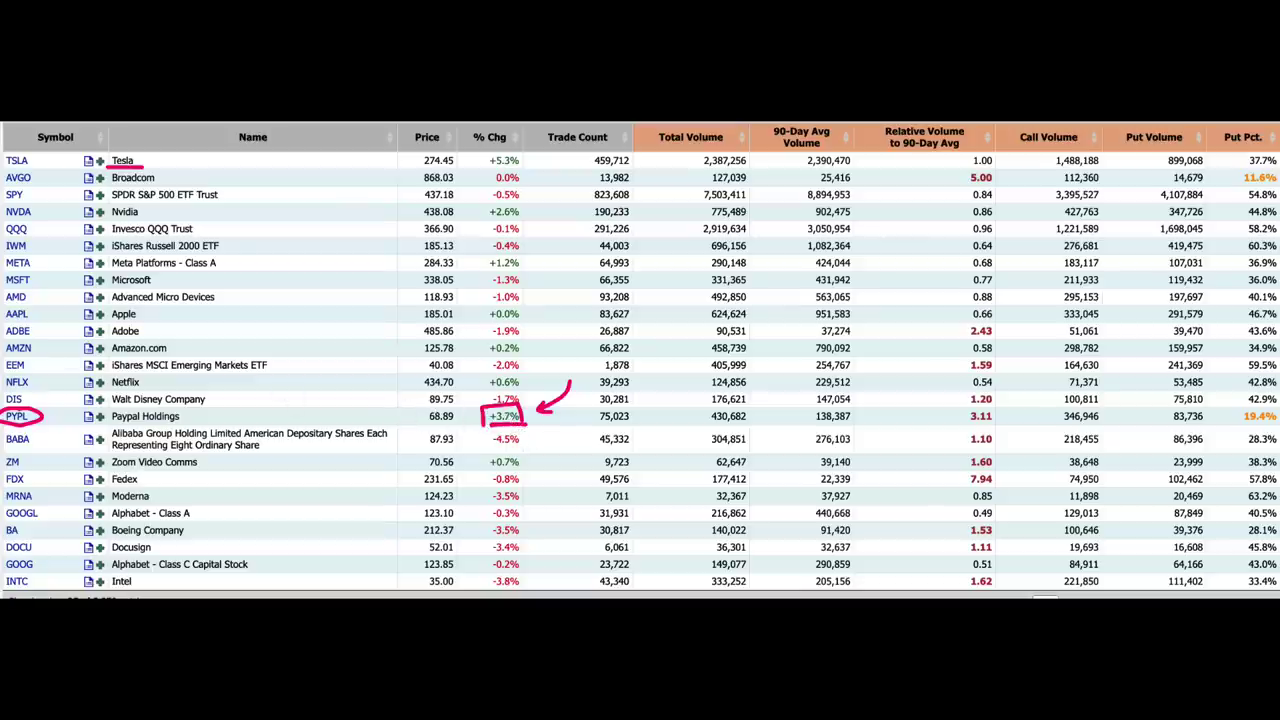
{"action": "key", "text": "Escape"}
- Mark the Walt Disney Company and Intel names and their % changes, adding arrows at Disney's change and Intel's price
{"action": "left_click_drag", "start_coordinate": [112, 401], "coordinate": [182, 407]}
{"action": "mouse_move", "coordinate": [490, 404]}
{"action": "left_mouse_down"}
{"action": "mouse_move", "coordinate": [529, 404]}
{"action": "mouse_move", "coordinate": [490, 412]}
{"action": "left_mouse_up"}
{"action": "left_click_drag", "start_coordinate": [576, 378], "coordinate": [543, 393]}
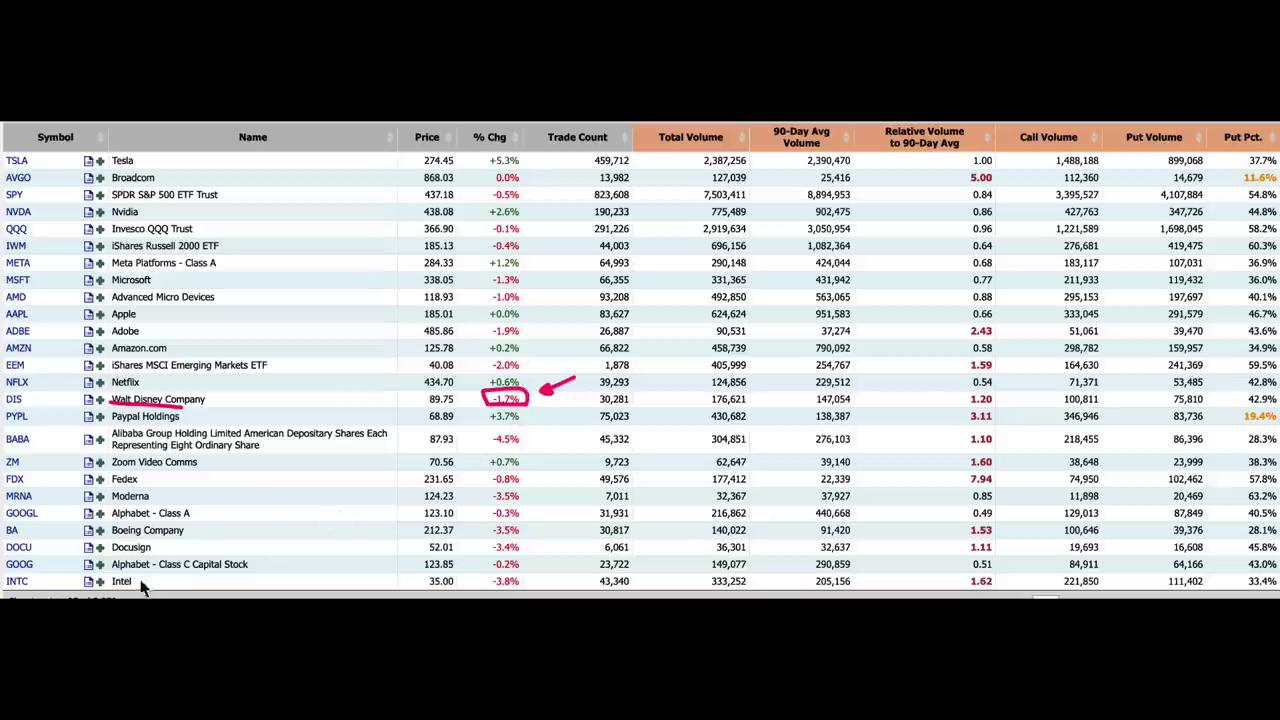
{"action": "mouse_move", "coordinate": [142, 588]}
{"action": "left_mouse_down"}
{"action": "mouse_move", "coordinate": [150, 578]}
{"action": "mouse_move", "coordinate": [146, 588]}
{"action": "left_mouse_up"}
{"action": "mouse_move", "coordinate": [530, 588]}
{"action": "left_mouse_down"}
{"action": "mouse_move", "coordinate": [492, 590]}
{"action": "mouse_move", "coordinate": [534, 578]}
{"action": "mouse_move", "coordinate": [467, 574]}
{"action": "left_mouse_up"}
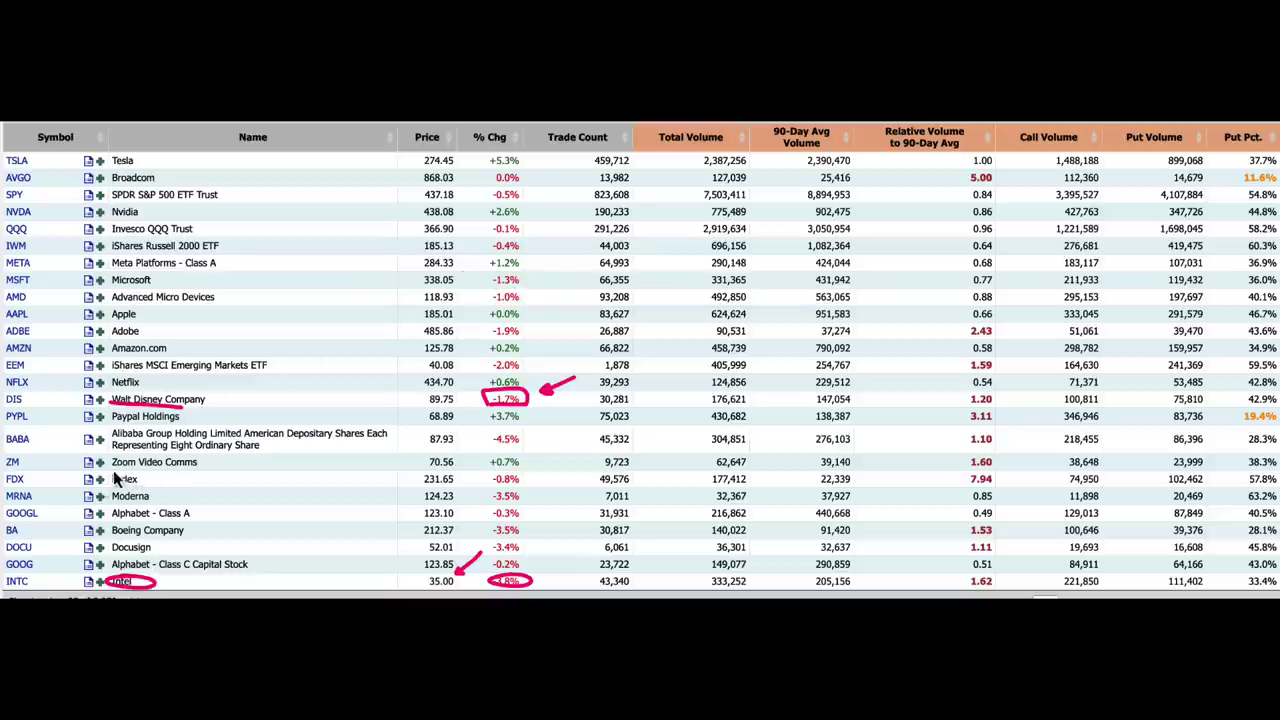
- Underline Zoom Video and its relative volume with an arrow, and circle its call volume
{"action": "left_click_drag", "start_coordinate": [112, 469], "coordinate": [165, 469]}
{"action": "left_click_drag", "start_coordinate": [962, 471], "coordinate": [1023, 462]}
{"action": "left_click_drag", "start_coordinate": [1100, 455], "coordinate": [1098, 458]}
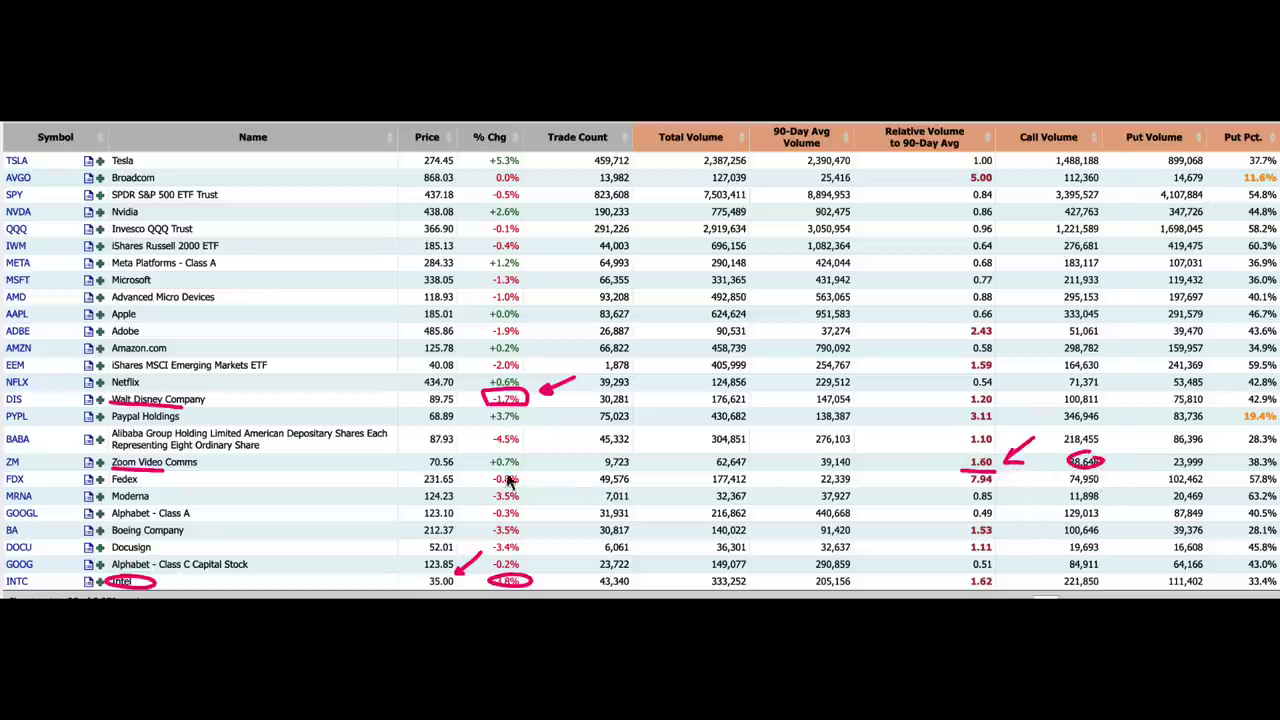
{"action": "mouse_move", "coordinate": [537, 455]}
{"action": "left_mouse_down"}
{"action": "mouse_move", "coordinate": [420, 466]}
{"action": "mouse_move", "coordinate": [570, 463]}
{"action": "left_mouse_up"}
{"action": "key", "text": "e"}
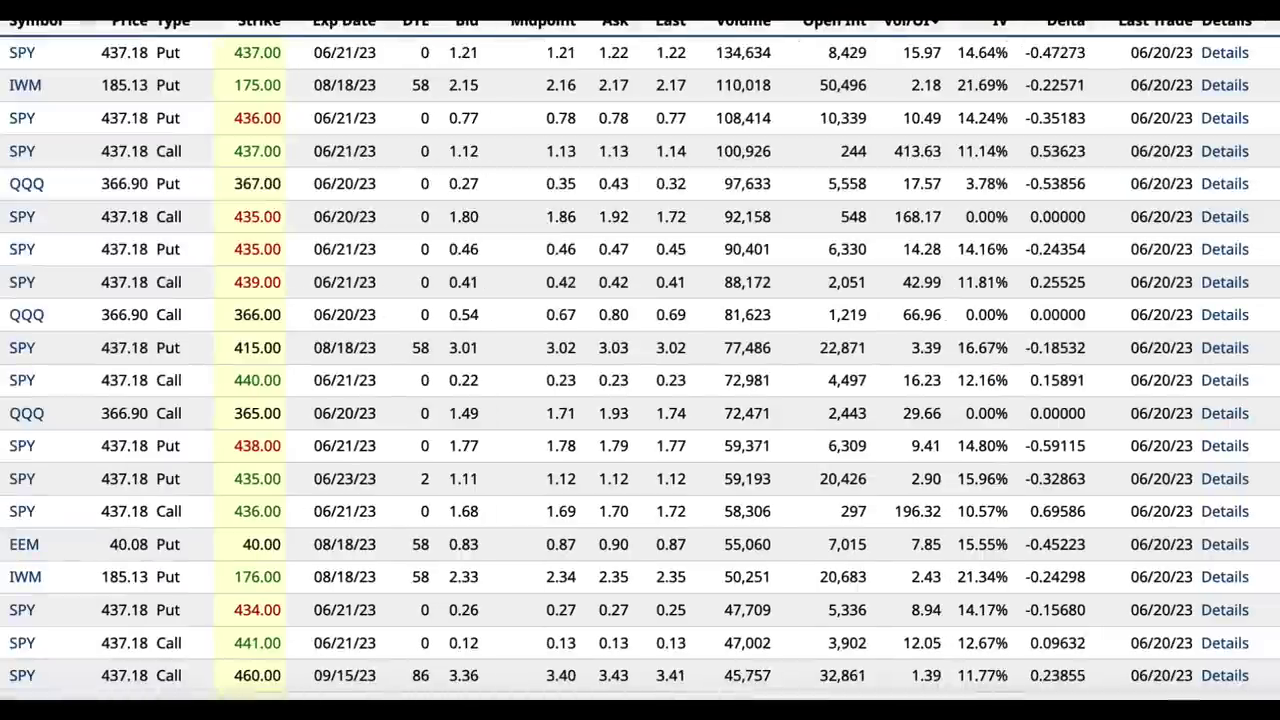
- Underline the 06/20/23 SPY 437 and 438 puts, circle their strikes, and draw arrows at their volumes
{"action": "scroll", "coordinate": [494, 215], "scroll_direction": "up", "scroll_amount": 3}
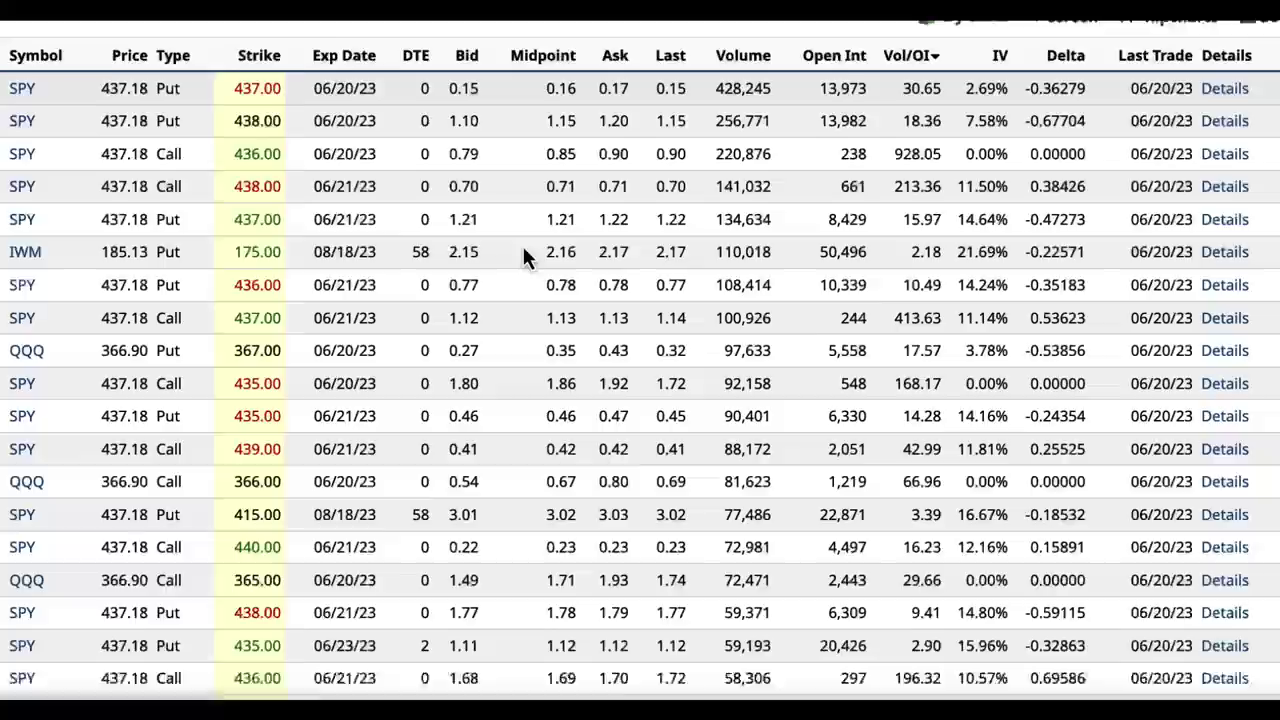
{"action": "scroll", "coordinate": [519, 250], "scroll_direction": "down", "scroll_amount": 1}
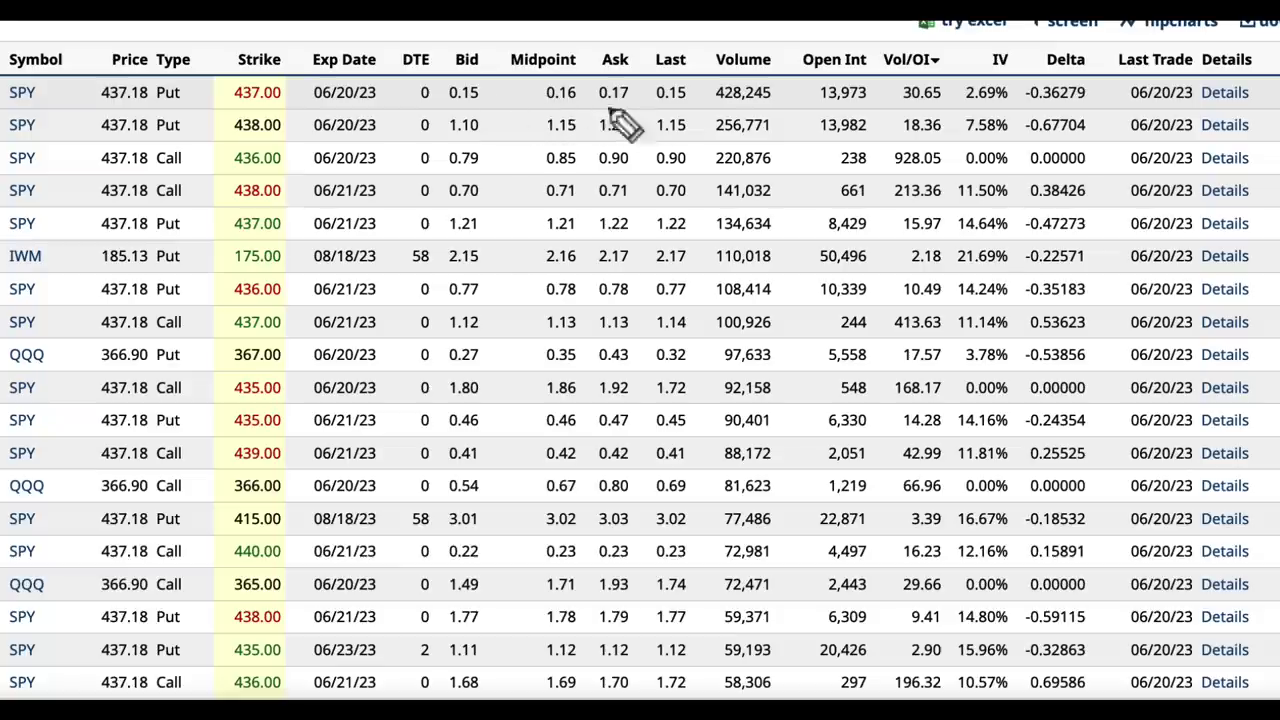
{"action": "left_click_drag", "start_coordinate": [104, 104], "coordinate": [188, 102]}
{"action": "left_click_drag", "start_coordinate": [104, 137], "coordinate": [190, 136]}
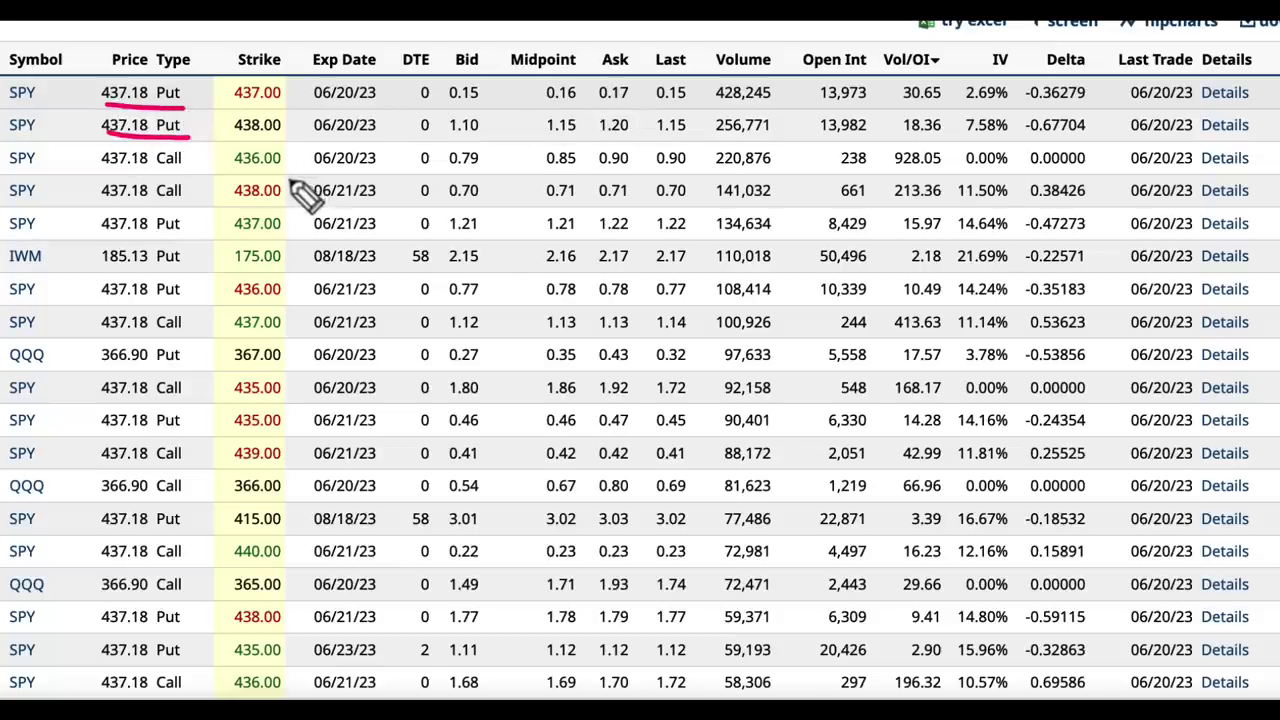
{"action": "left_click_drag", "start_coordinate": [818, 69], "coordinate": [783, 92]}
{"action": "left_click_drag", "start_coordinate": [788, 82], "coordinate": [791, 117]}
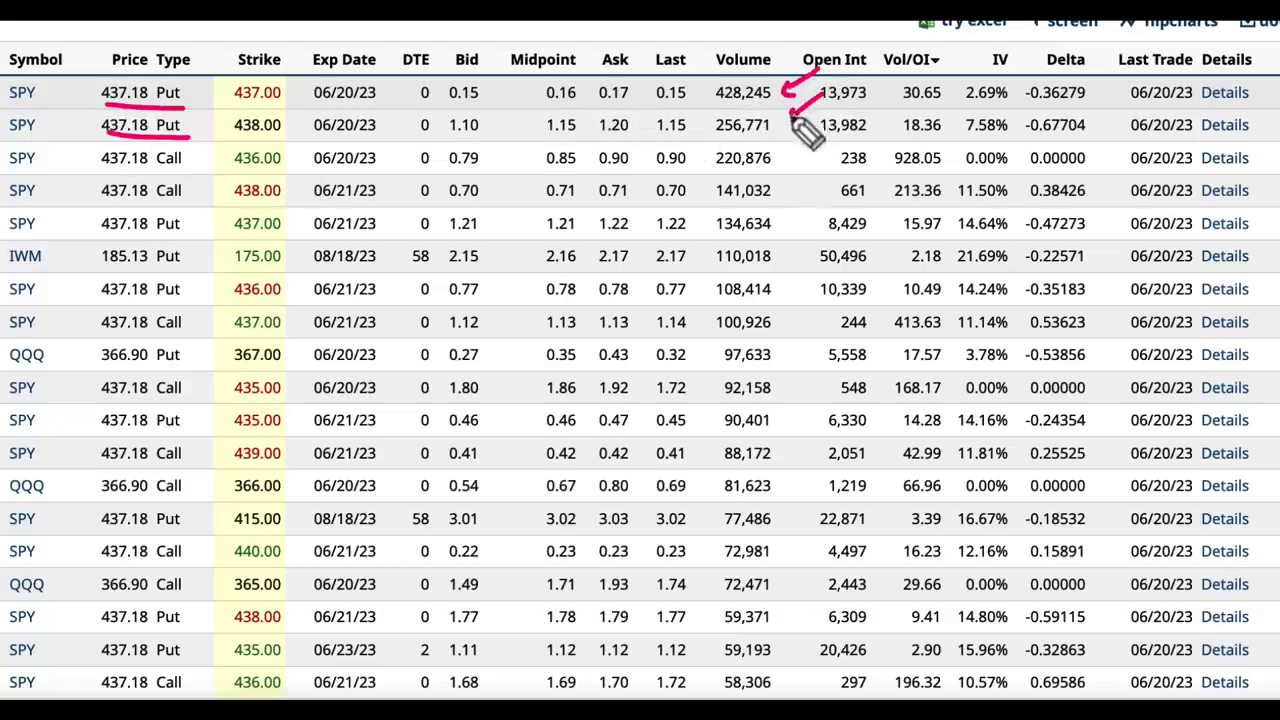
{"action": "mouse_move", "coordinate": [262, 72]}
{"action": "left_mouse_down"}
{"action": "mouse_move", "coordinate": [222, 125]}
{"action": "mouse_move", "coordinate": [290, 100]}
{"action": "mouse_move", "coordinate": [268, 70]}
{"action": "left_mouse_up"}
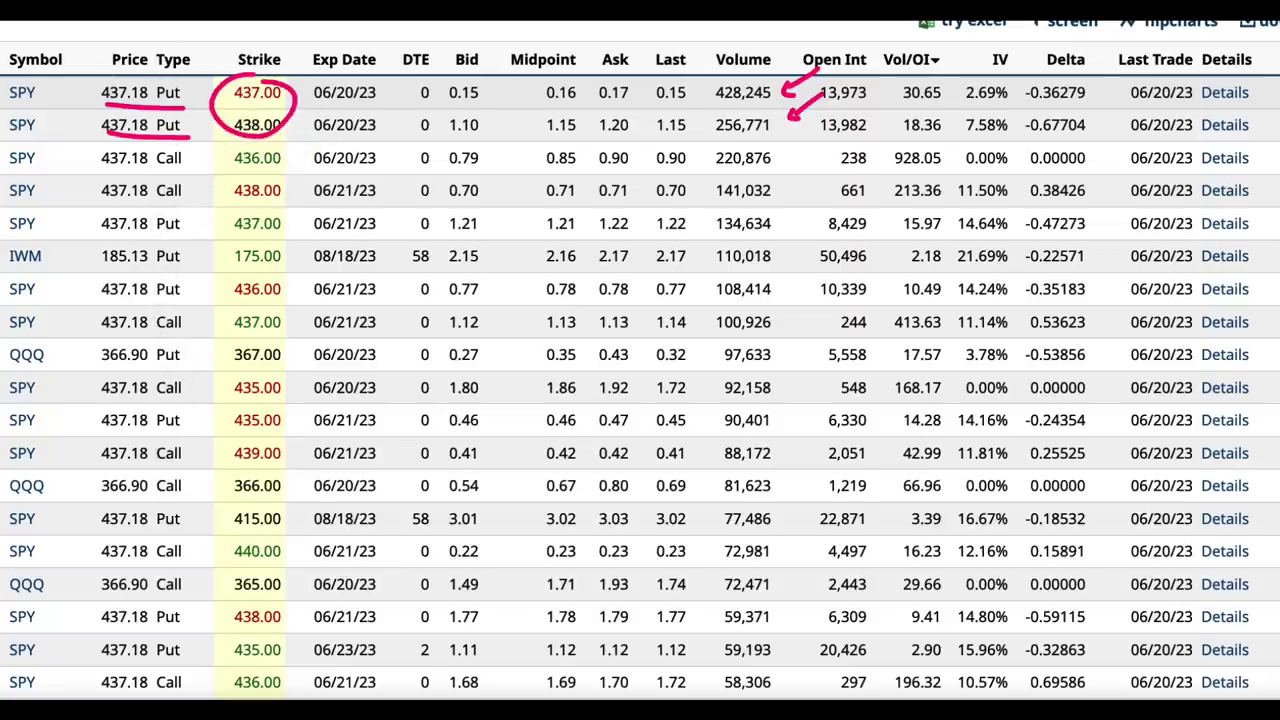
{"action": "key", "text": "Escape"}
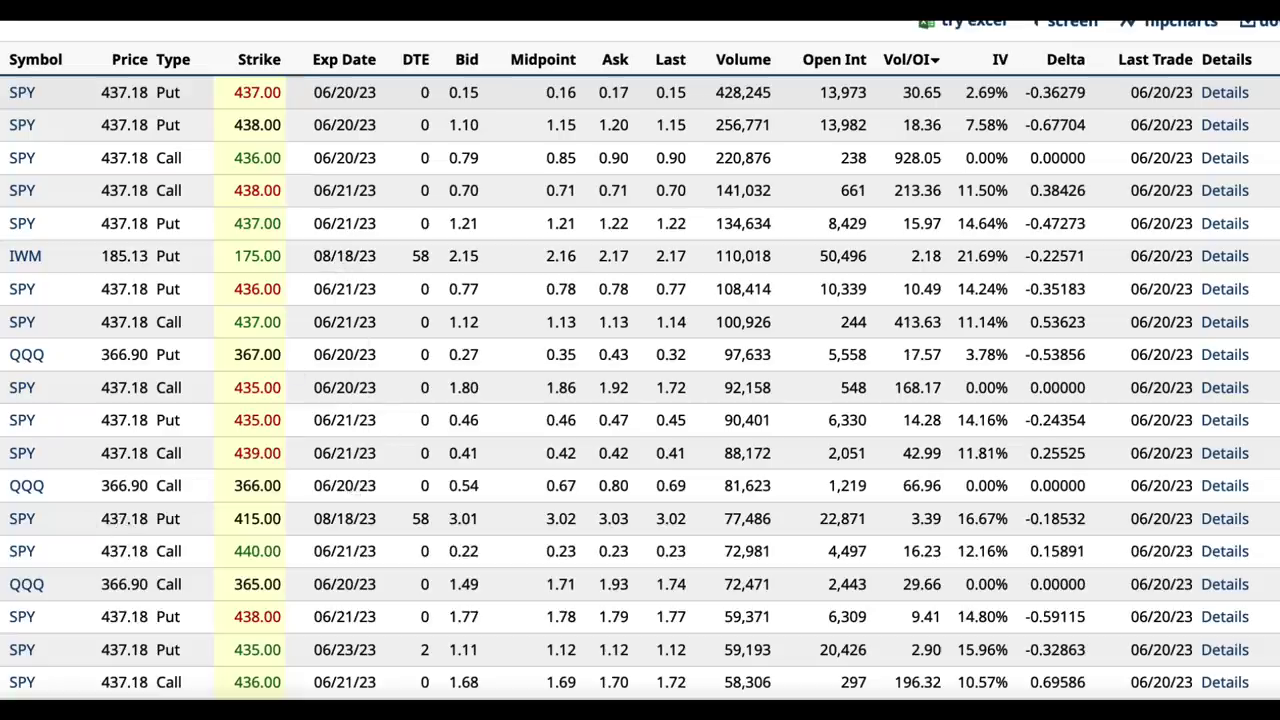
- Mark the SPY 415 put by underlining its symbol and type, circling its strike, boxing its 08/18/23 expiration and pointing an arrow at its volume
{"action": "left_click_drag", "start_coordinate": [9, 532], "coordinate": [38, 532]}
{"action": "mouse_move", "coordinate": [158, 537]}
{"action": "left_mouse_down"}
{"action": "mouse_move", "coordinate": [370, 538]}
{"action": "mouse_move", "coordinate": [391, 520]}
{"action": "mouse_move", "coordinate": [323, 534]}
{"action": "mouse_move", "coordinate": [360, 533]}
{"action": "left_mouse_up"}
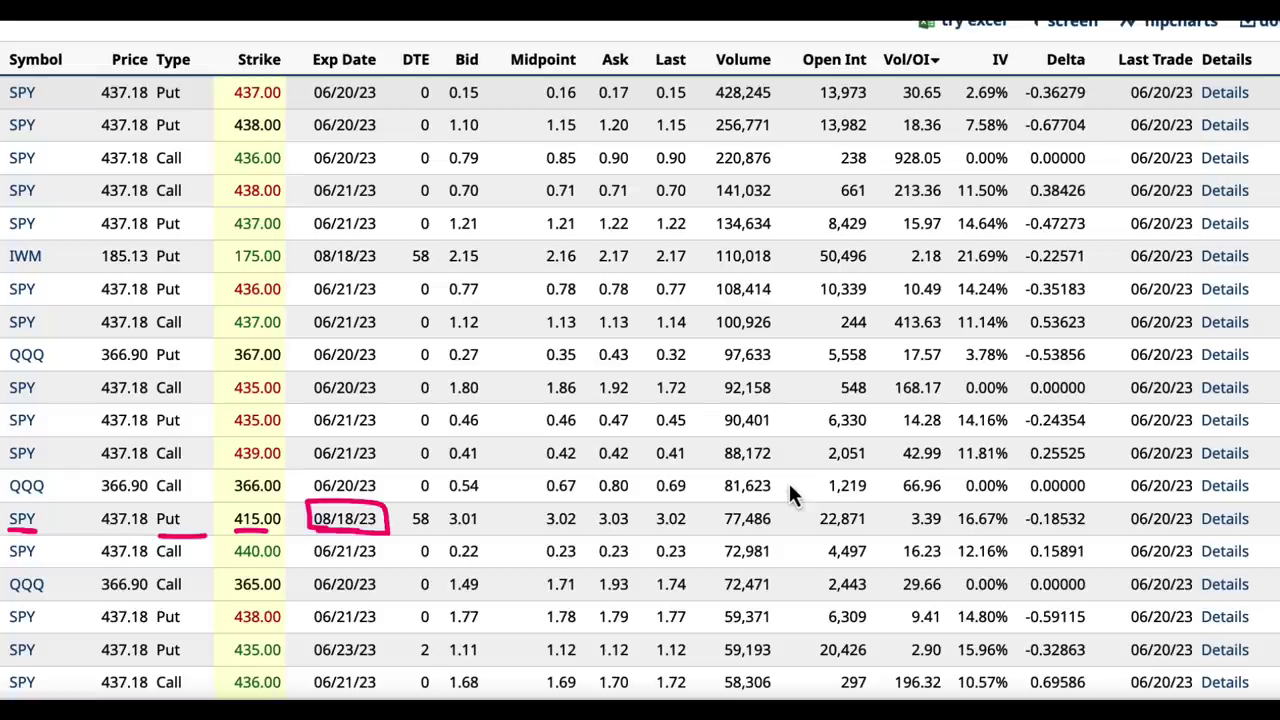
{"action": "left_click_drag", "start_coordinate": [806, 477], "coordinate": [778, 512]}
{"action": "mouse_move", "coordinate": [240, 518]}
{"action": "left_mouse_down"}
{"action": "mouse_move", "coordinate": [280, 540]}
{"action": "mouse_move", "coordinate": [225, 515]}
{"action": "left_mouse_up"}
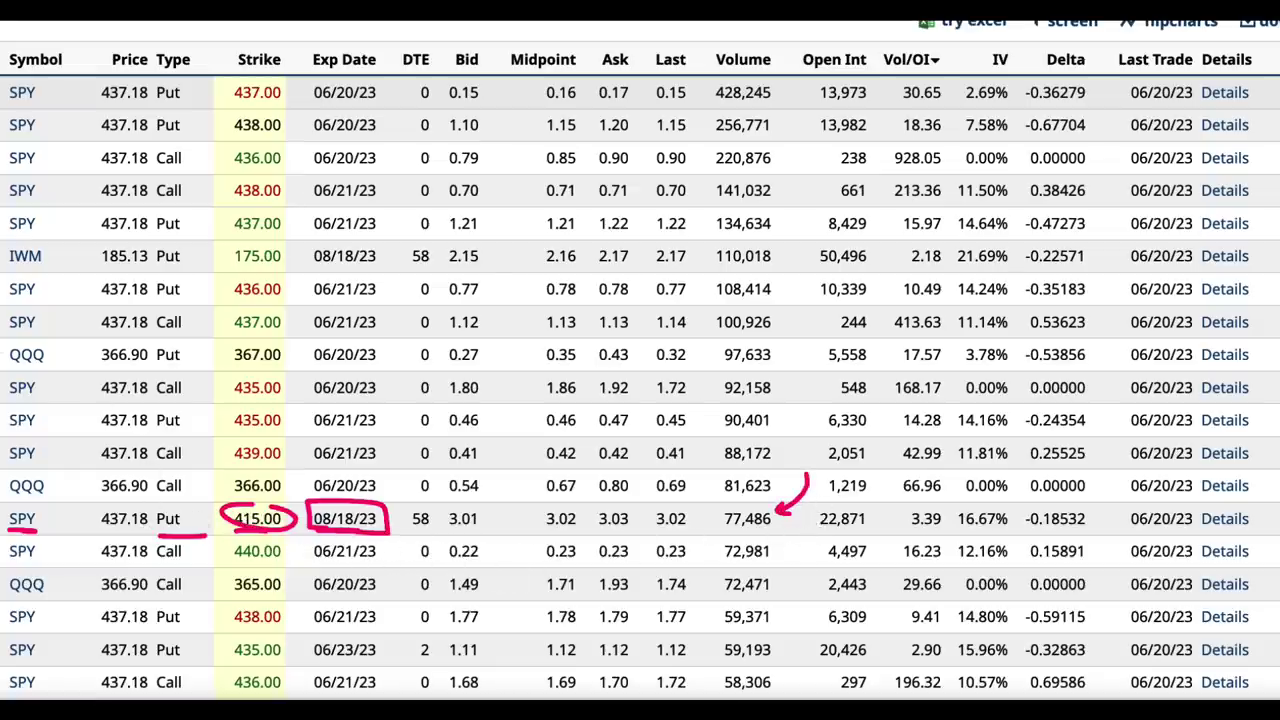
{"action": "key", "text": "Escape"}
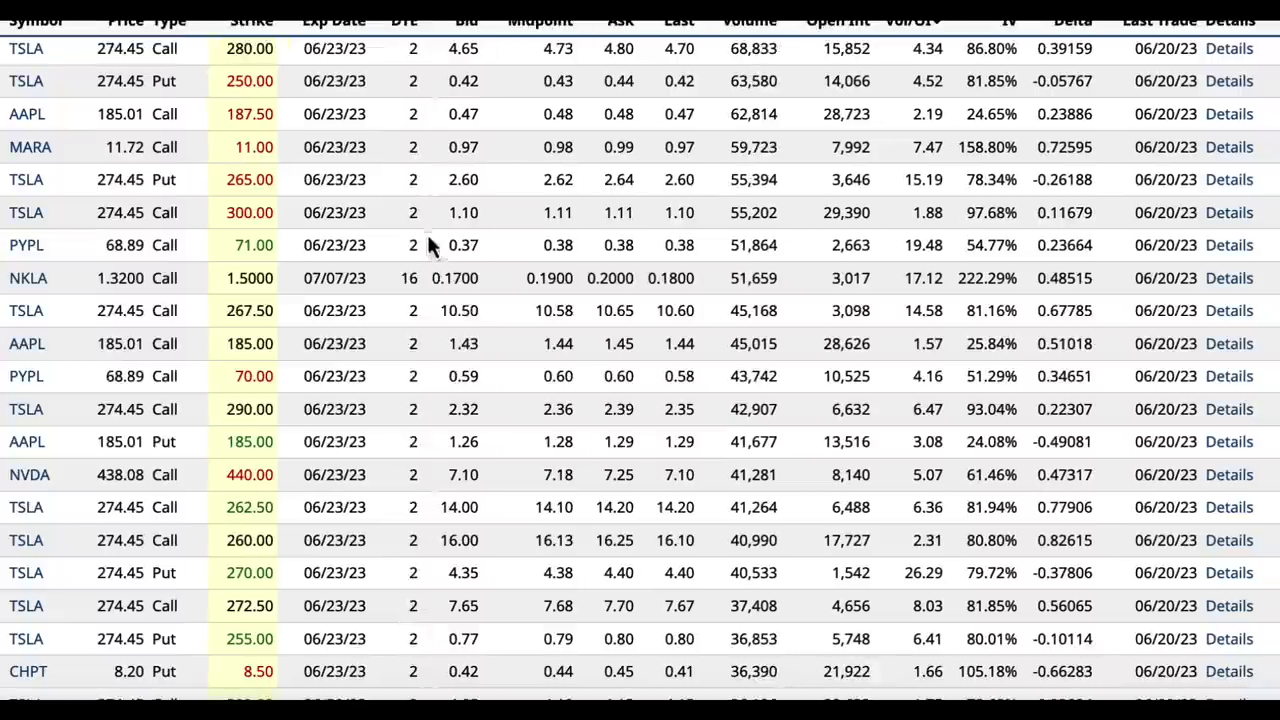
- Circle the TSLA 300 call expiring 06/23/23 and its strike in the stock options list
{"action": "scroll", "coordinate": [428, 247], "scroll_direction": "up", "scroll_amount": 3}
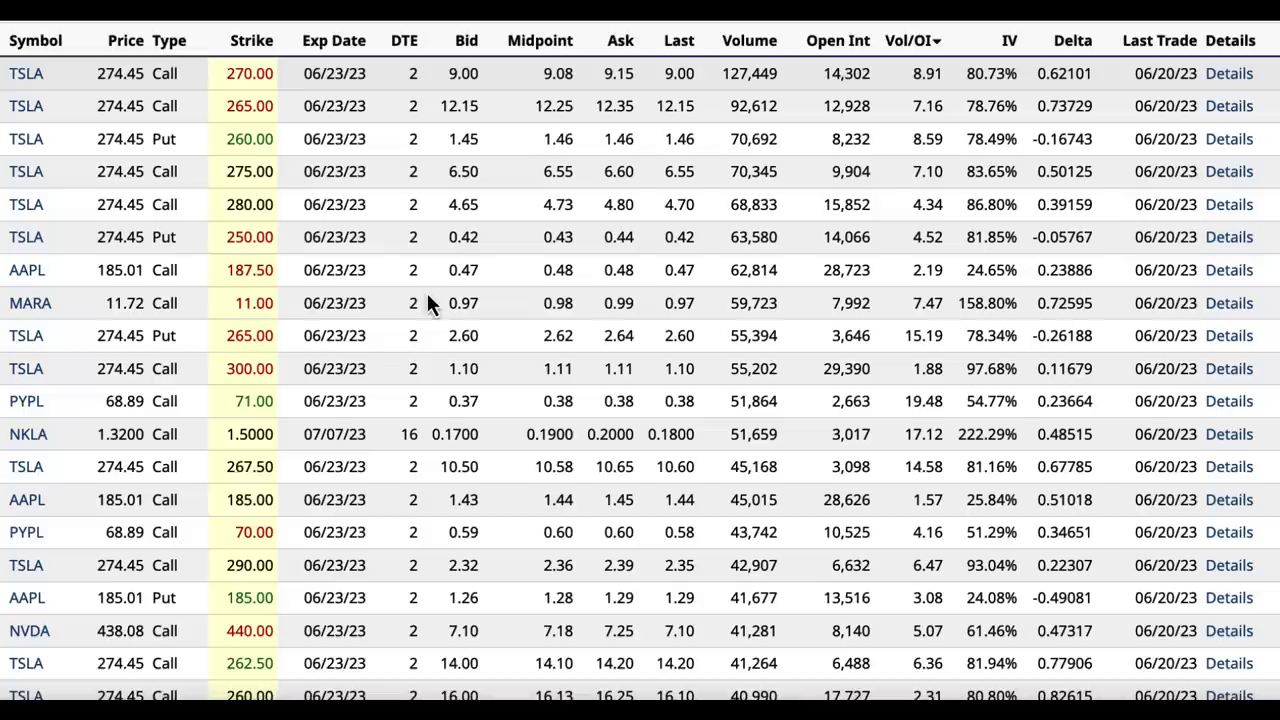
{"action": "scroll", "coordinate": [424, 288], "scroll_direction": "down", "scroll_amount": 1}
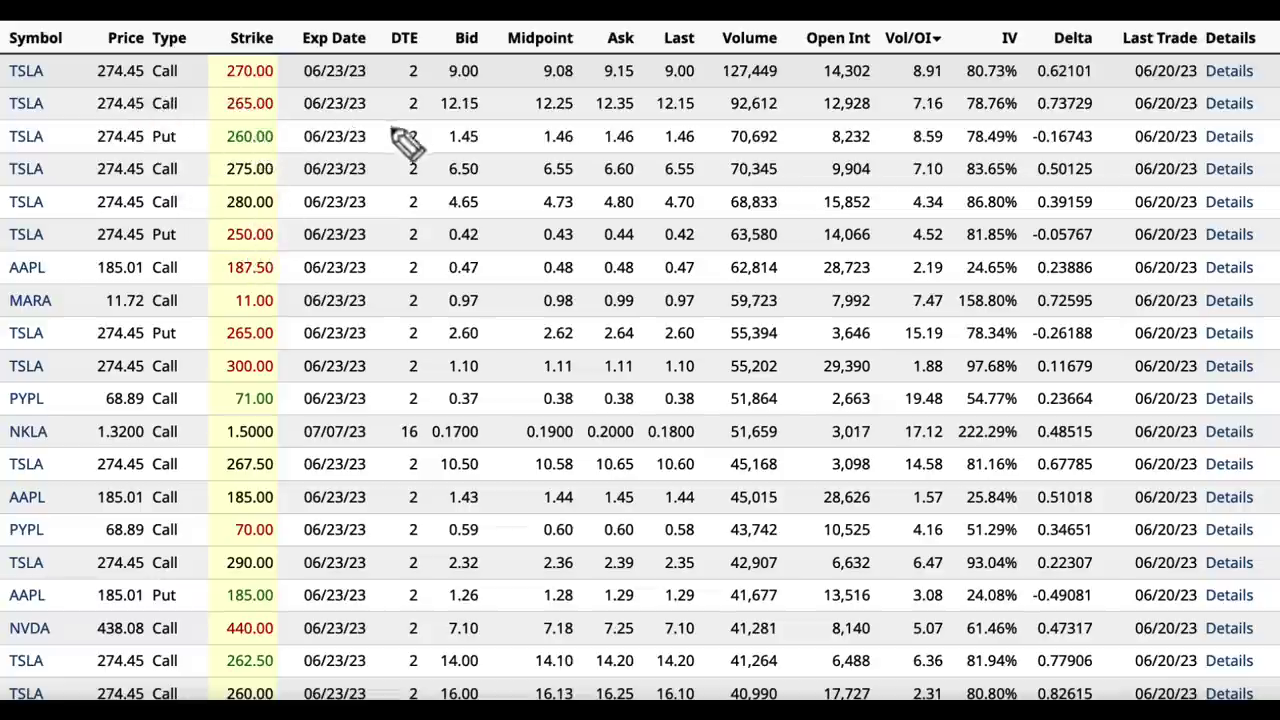
{"action": "mouse_move", "coordinate": [60, 350]}
{"action": "left_mouse_down"}
{"action": "mouse_move", "coordinate": [251, 386]}
{"action": "mouse_move", "coordinate": [145, 362]}
{"action": "left_mouse_up"}
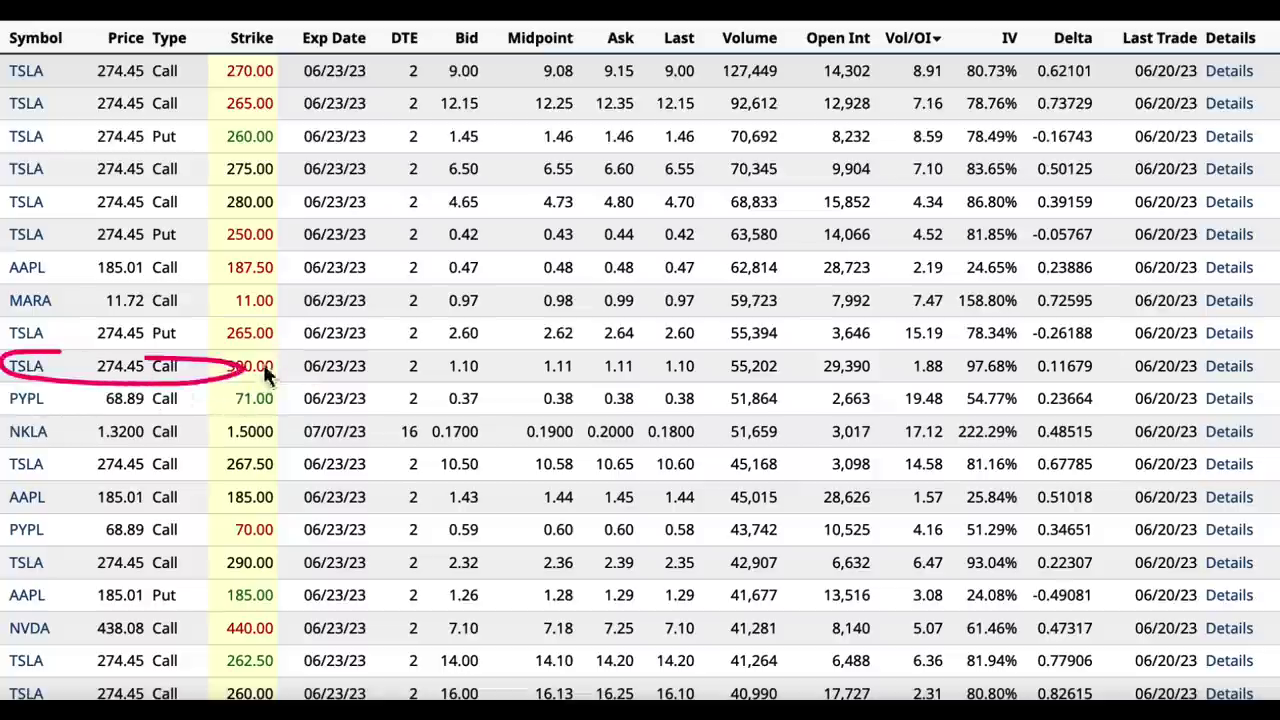
{"action": "left_click_drag", "start_coordinate": [265, 373], "coordinate": [150, 382]}
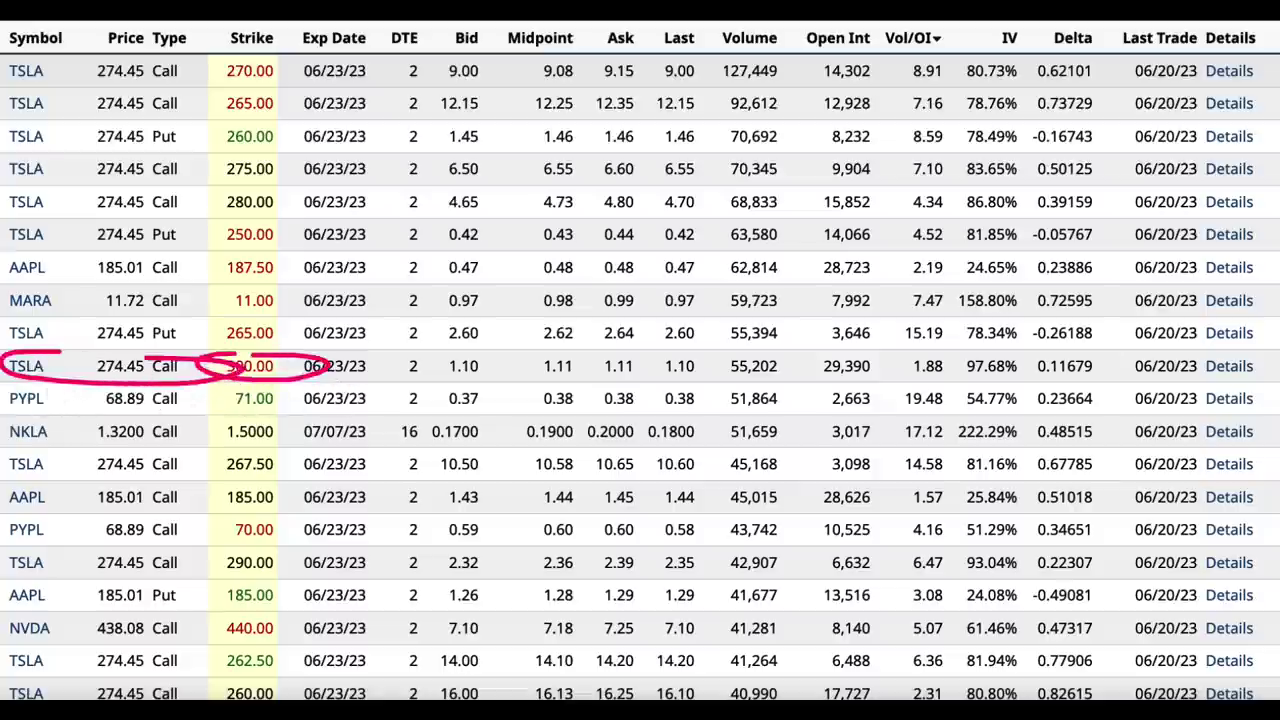
- Underline the PYPL symbols of the 71 and 70 calls and draw an arrow toward each strike
{"action": "left_click_drag", "start_coordinate": [10, 408], "coordinate": [44, 410]}
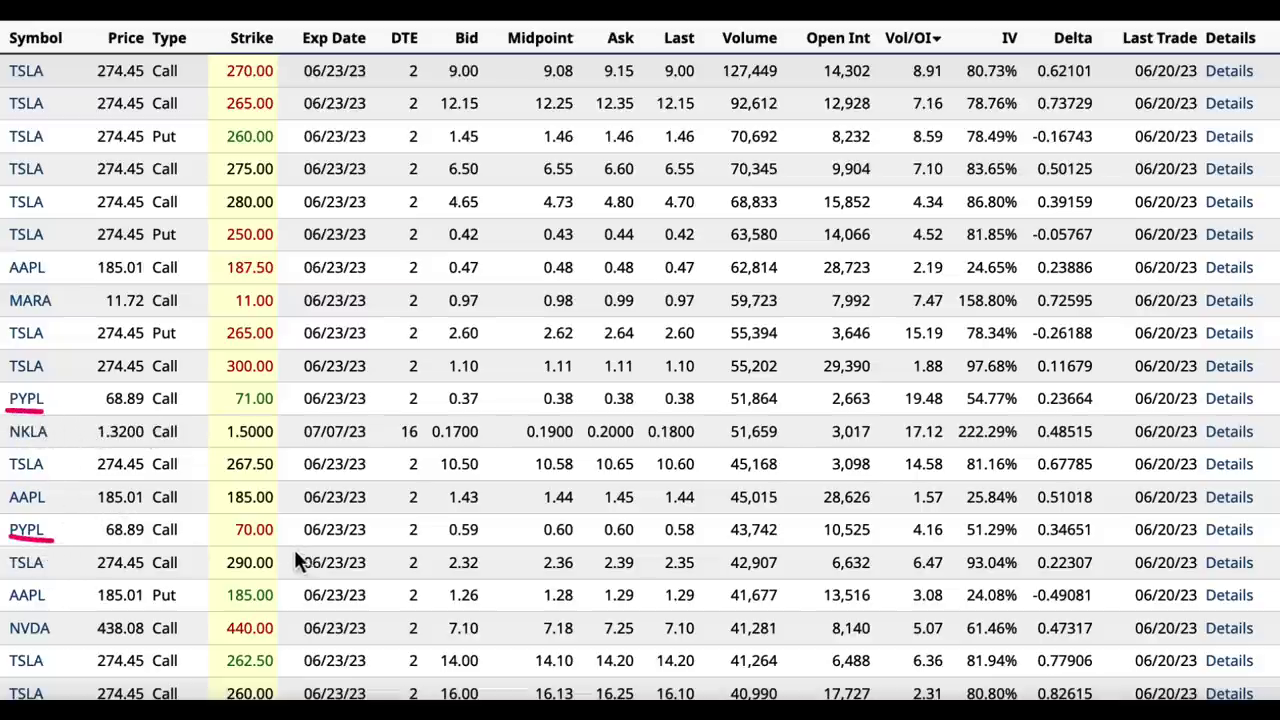
{"action": "left_click_drag", "start_coordinate": [376, 493], "coordinate": [318, 530]}
{"action": "left_click_drag", "start_coordinate": [346, 370], "coordinate": [288, 397]}
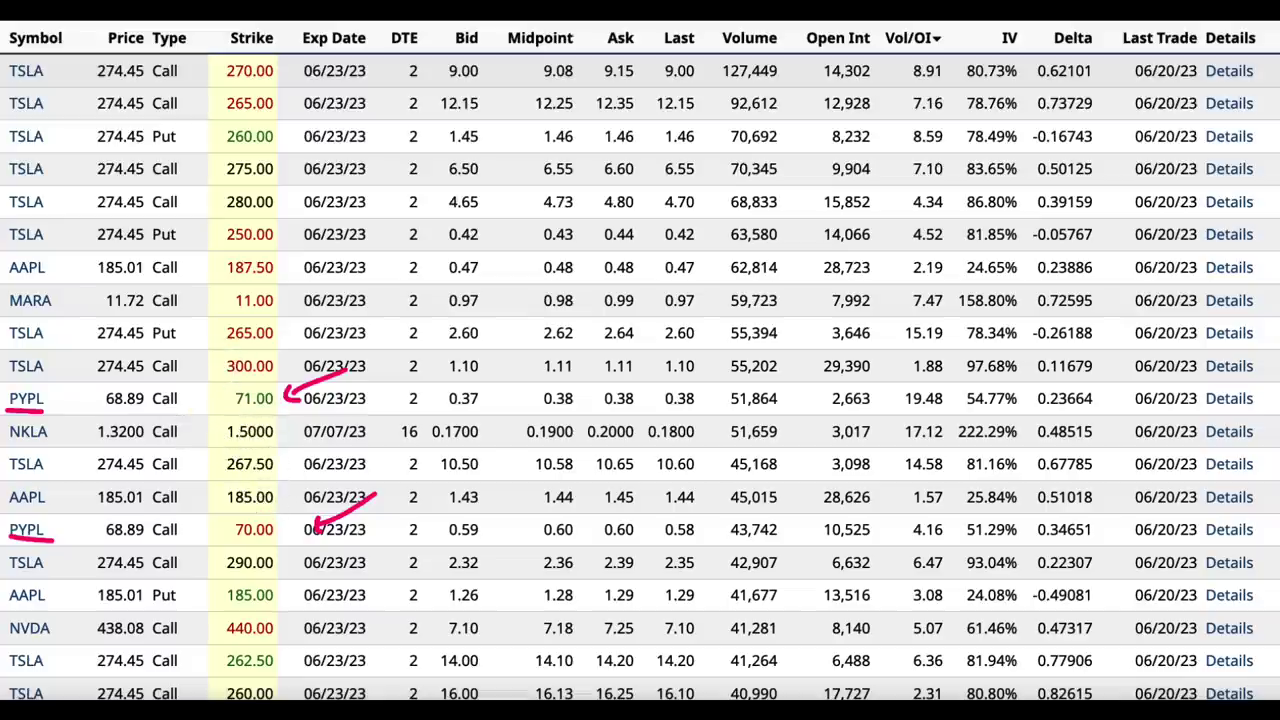
{"action": "key", "text": "Escape"}
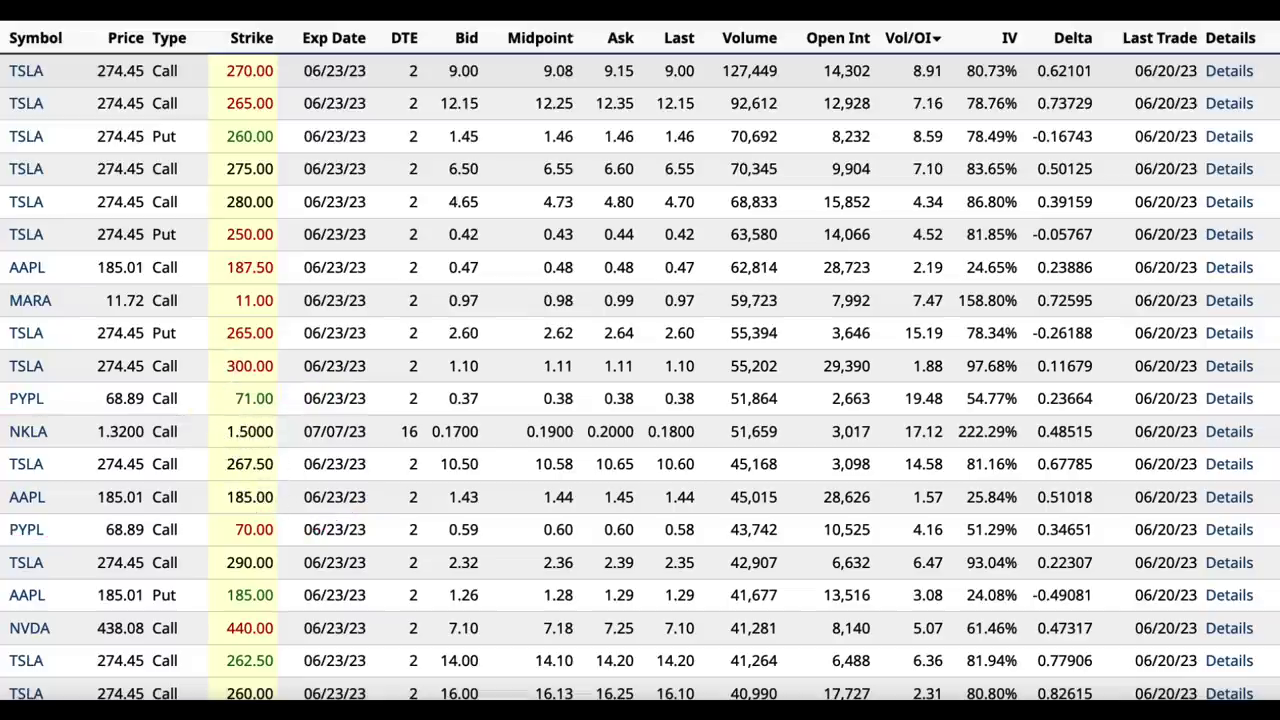
- Examine the remaining stock options in the list for notable strikes, expirations and volumes
{"action": "scroll", "coordinate": [388, 295], "scroll_direction": "down", "scroll_amount": 6}
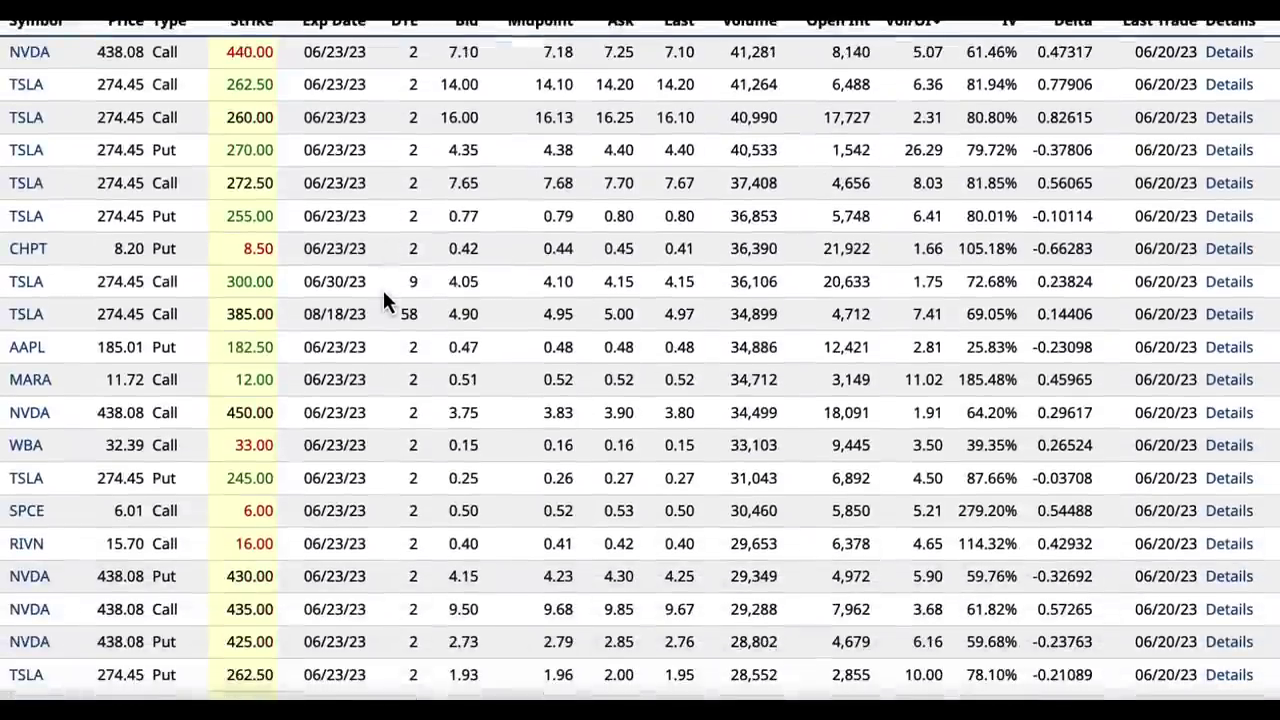
{"action": "scroll", "coordinate": [377, 291], "scroll_direction": "down", "scroll_amount": 1}
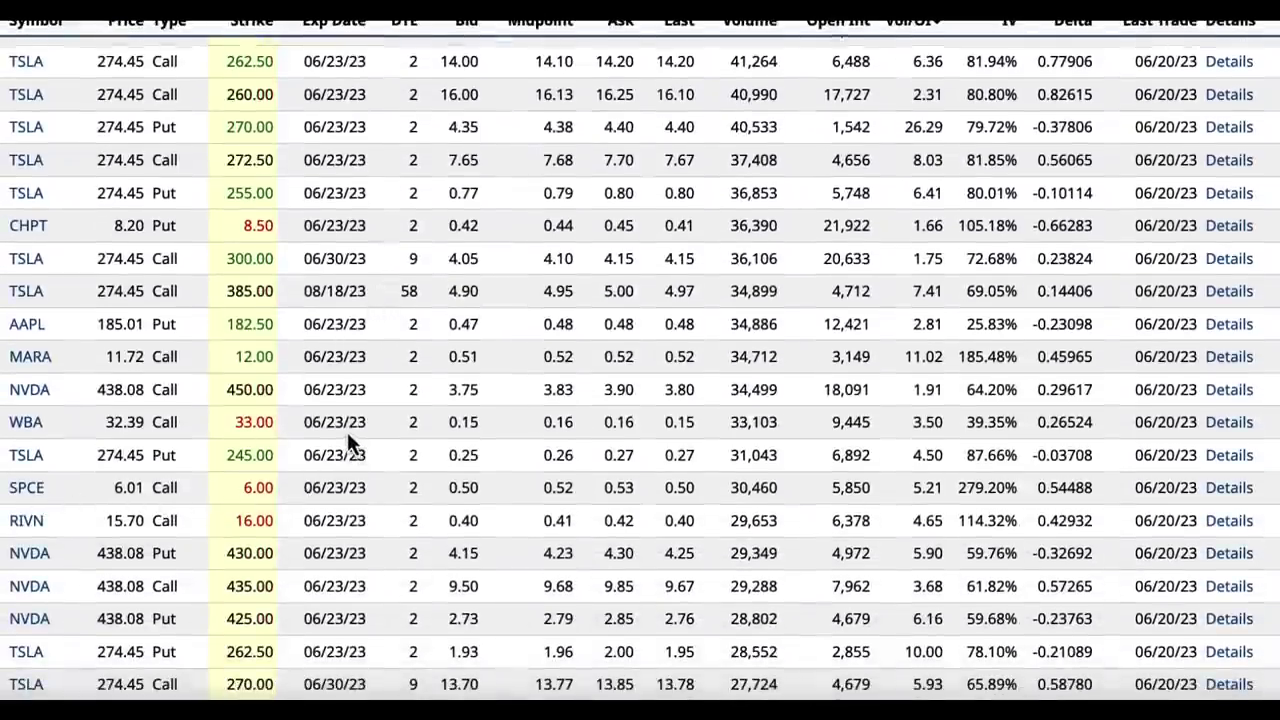
{"action": "scroll", "coordinate": [347, 435], "scroll_direction": "down", "scroll_amount": 2}
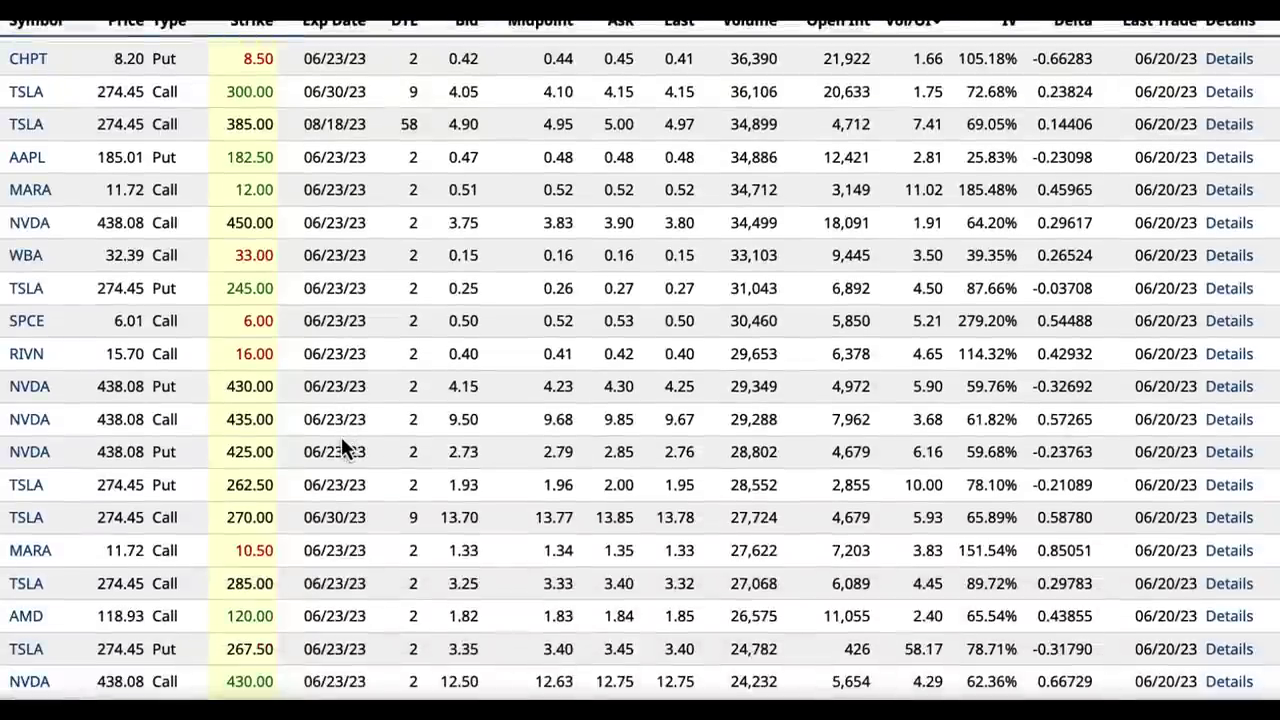
{"action": "scroll", "coordinate": [330, 425], "scroll_direction": "down", "scroll_amount": 3}
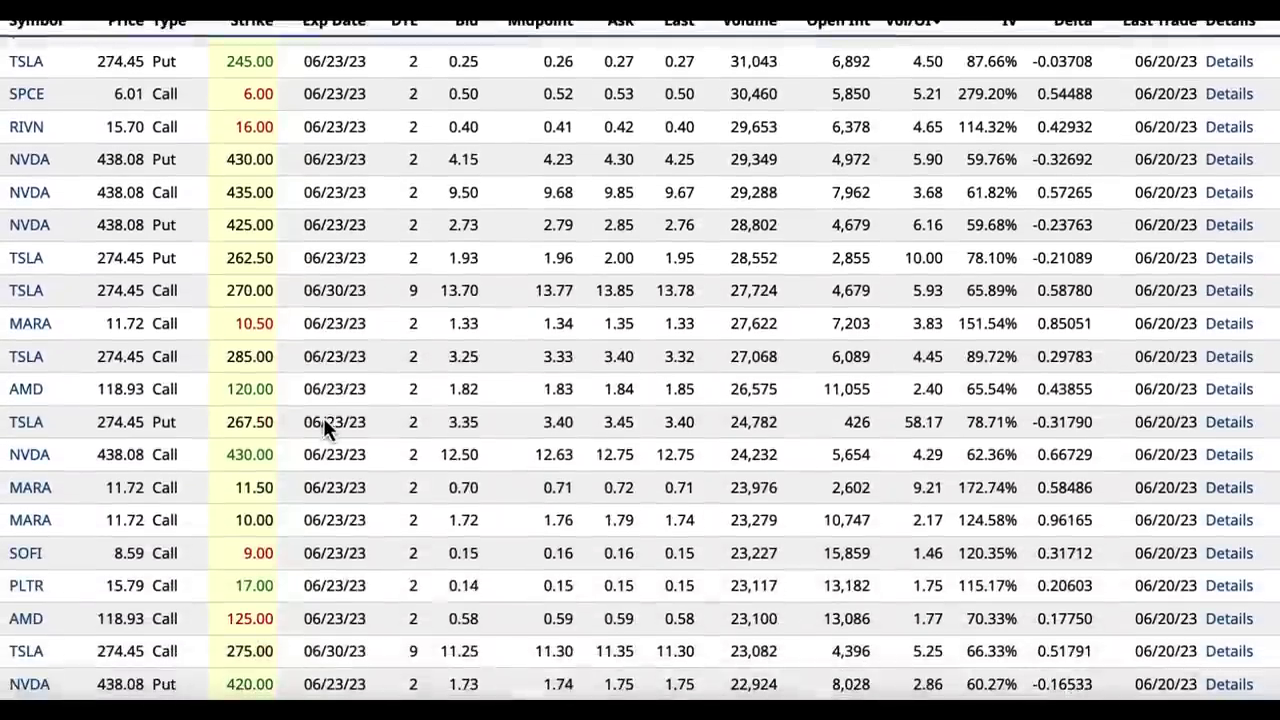
{"action": "scroll", "coordinate": [324, 415], "scroll_direction": "down", "scroll_amount": 2}
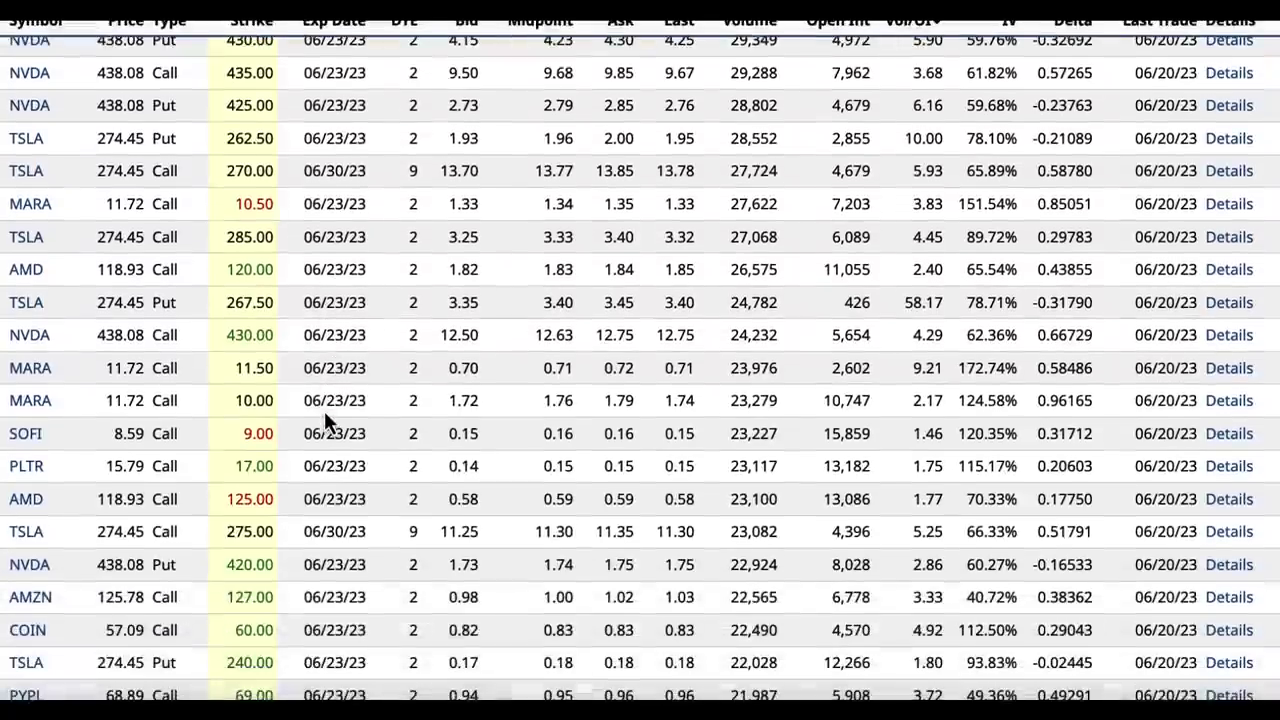
{"action": "scroll", "coordinate": [324, 415], "scroll_direction": "down", "scroll_amount": 2}
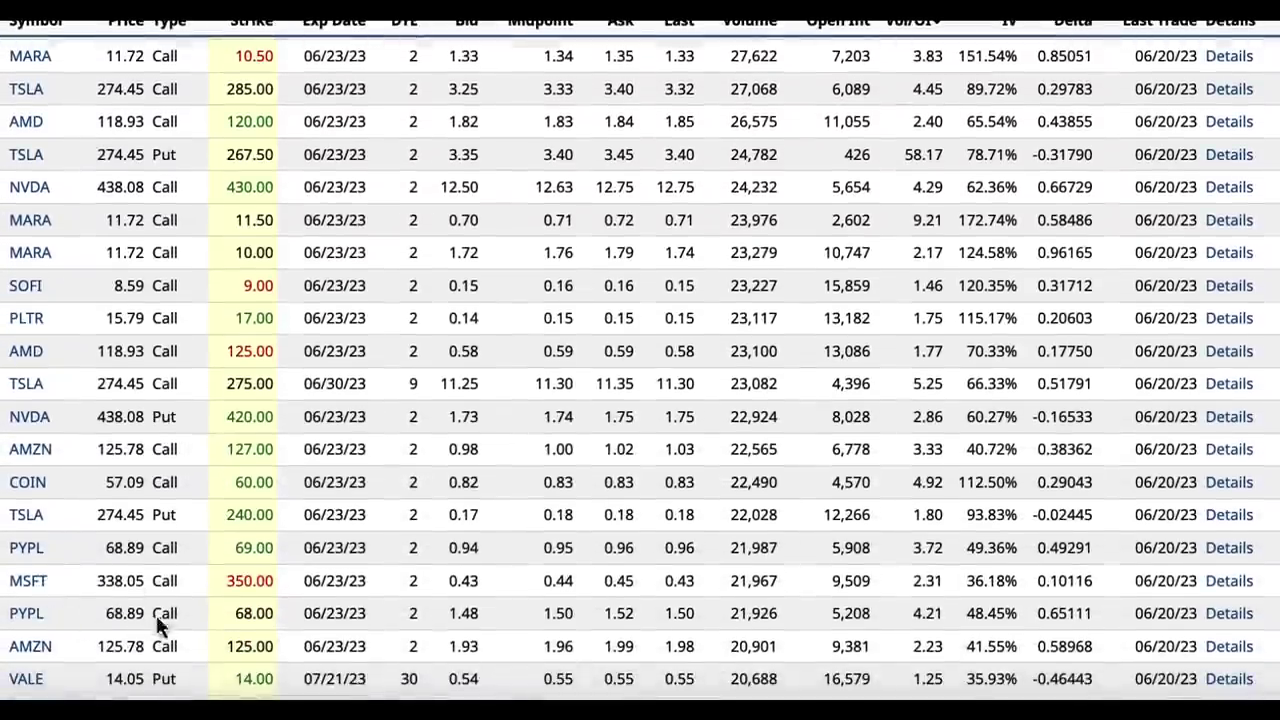
{"action": "scroll", "coordinate": [150, 540], "scroll_direction": "down", "scroll_amount": 4}
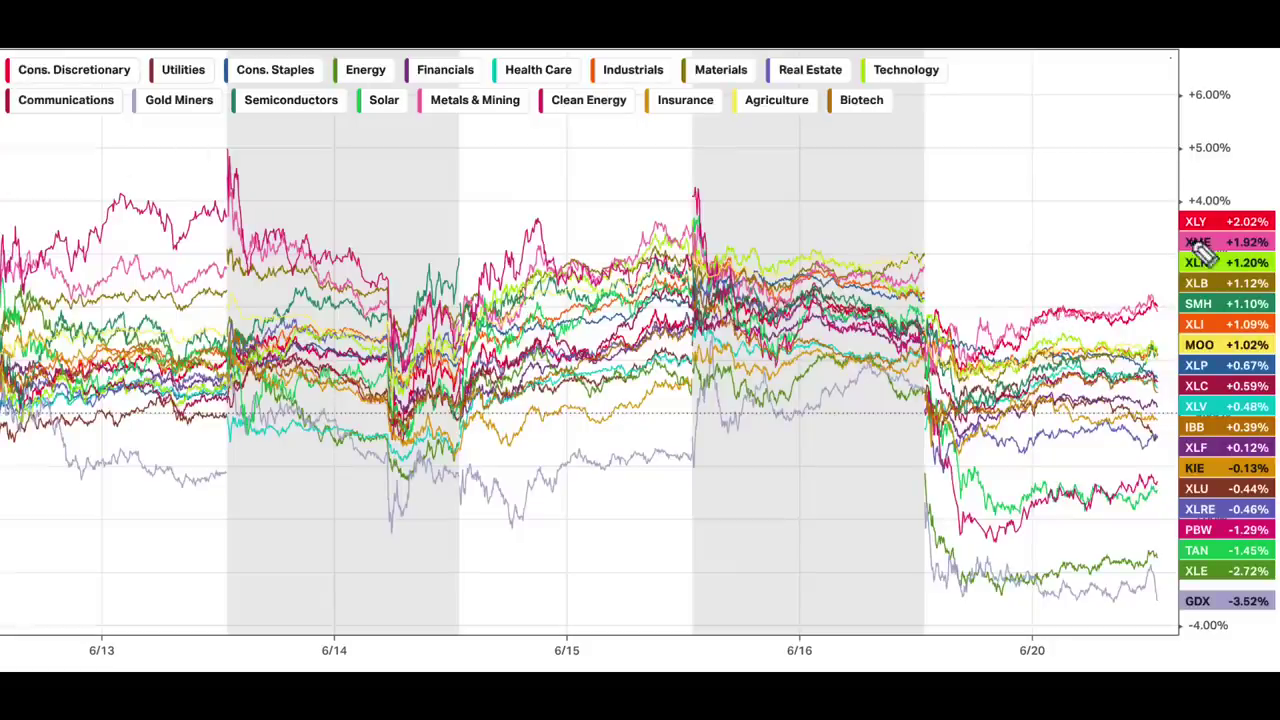
- Circle the XLY label on the sector chart with an arrow, and handwrite SMH, XLK and XLY on the chart
{"action": "mouse_move", "coordinate": [1190, 238]}
{"action": "left_mouse_down"}
{"action": "mouse_move", "coordinate": [1215, 228]}
{"action": "mouse_move", "coordinate": [1190, 214]}
{"action": "mouse_move", "coordinate": [1152, 220]}
{"action": "left_mouse_up"}
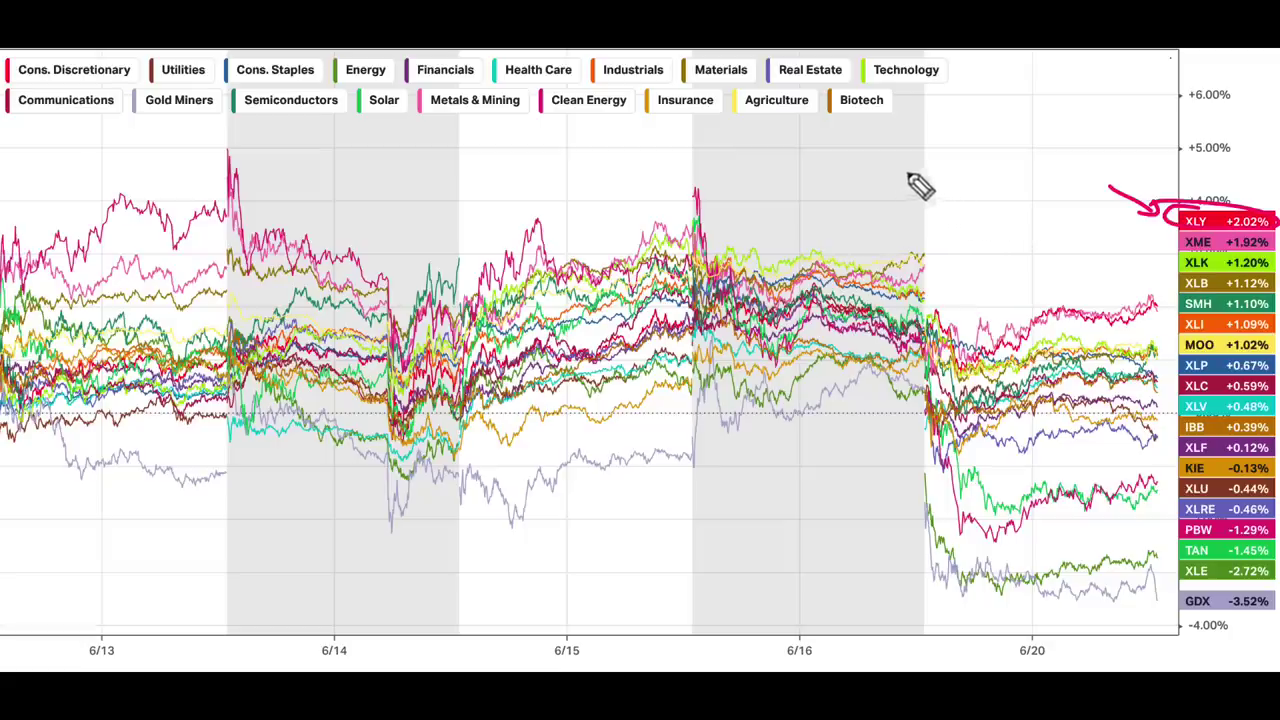
{"action": "mouse_move", "coordinate": [903, 166]}
{"action": "left_mouse_down"}
{"action": "mouse_move", "coordinate": [887, 183]}
{"action": "mouse_move", "coordinate": [941, 177]}
{"action": "left_mouse_up"}
{"action": "left_click_drag", "start_coordinate": [946, 162], "coordinate": [918, 202]}
{"action": "left_click_drag", "start_coordinate": [918, 189], "coordinate": [901, 204]}
{"action": "left_click_drag", "start_coordinate": [929, 188], "coordinate": [946, 198]}
{"action": "left_click_drag", "start_coordinate": [955, 183], "coordinate": [956, 198]}
{"action": "mouse_move", "coordinate": [905, 212]}
{"action": "left_mouse_down"}
{"action": "mouse_move", "coordinate": [928, 242]}
{"action": "mouse_move", "coordinate": [955, 225]}
{"action": "mouse_move", "coordinate": [975, 235]}
{"action": "mouse_move", "coordinate": [1016, 204]}
{"action": "mouse_move", "coordinate": [1002, 219]}
{"action": "left_mouse_up"}
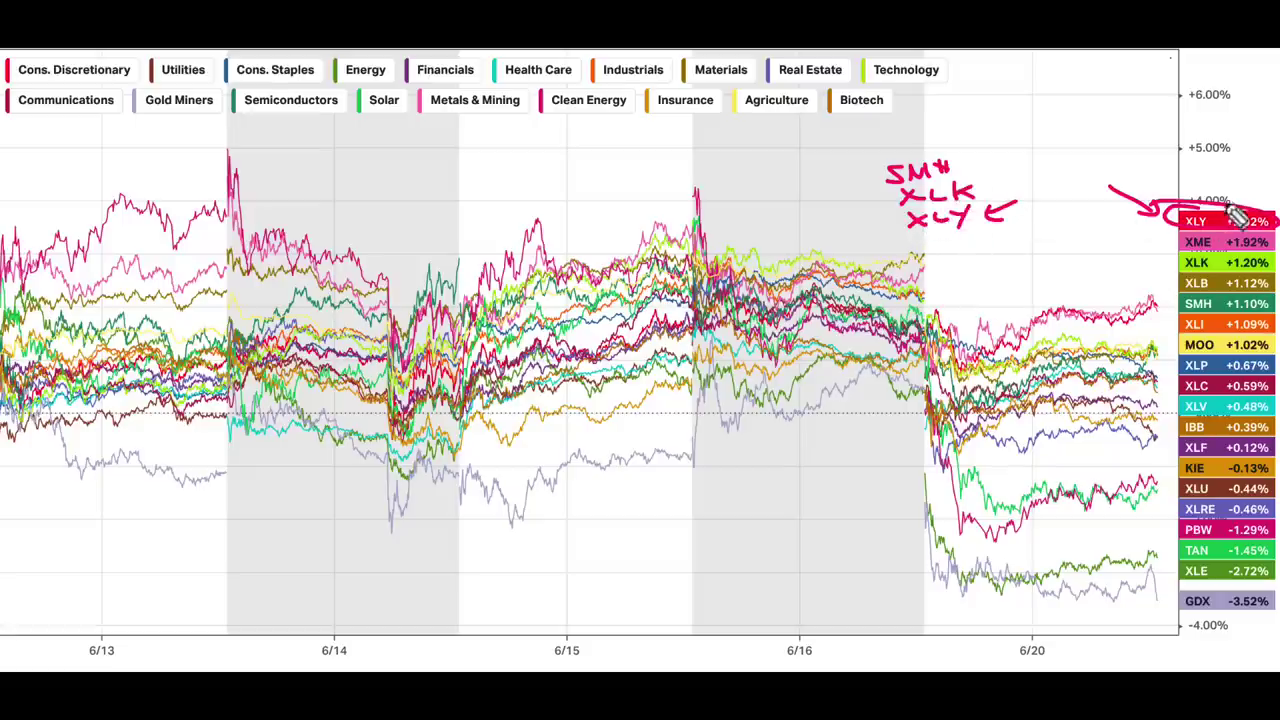
{"action": "left_click_drag", "start_coordinate": [1140, 184], "coordinate": [1227, 190]}
{"action": "key", "text": "e"}
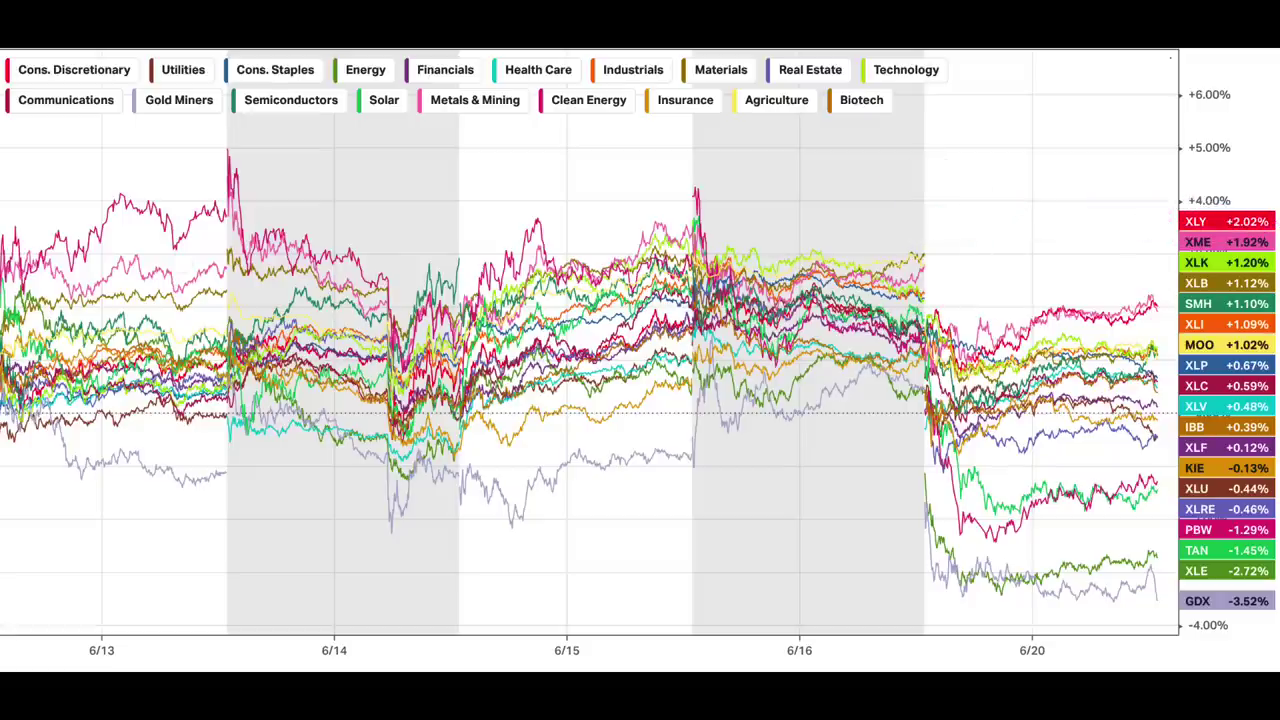
- Underline the XME label on the multi-day sector chart and draw an arrow pointing at it
{"action": "left_click_drag", "start_coordinate": [1182, 248], "coordinate": [1275, 250]}
{"action": "left_click_drag", "start_coordinate": [1140, 257], "coordinate": [1171, 243]}
{"action": "key", "text": "e"}
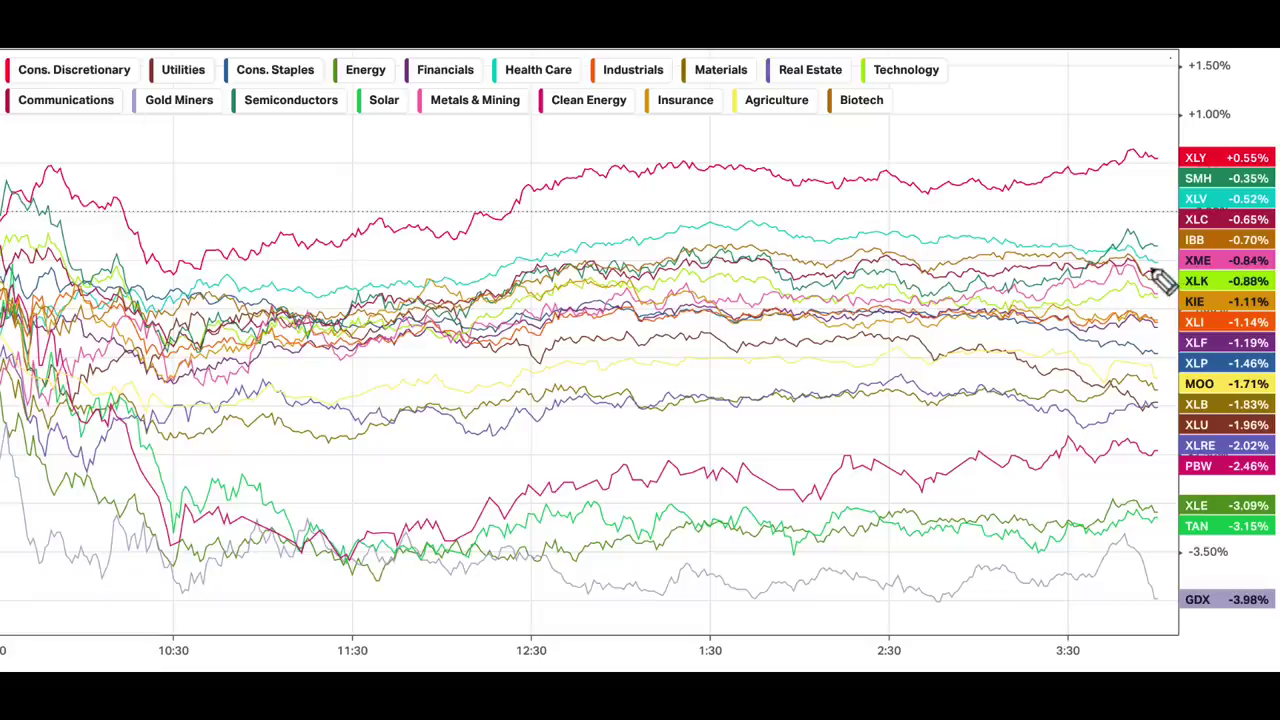
- Mark the XLU, XLP and XLV labels on the intraday sector chart and circle the GDX label
{"action": "mouse_move", "coordinate": [1236, 416]}
{"action": "left_mouse_down"}
{"action": "mouse_move", "coordinate": [1198, 424]}
{"action": "mouse_move", "coordinate": [1276, 422]}
{"action": "left_mouse_up"}
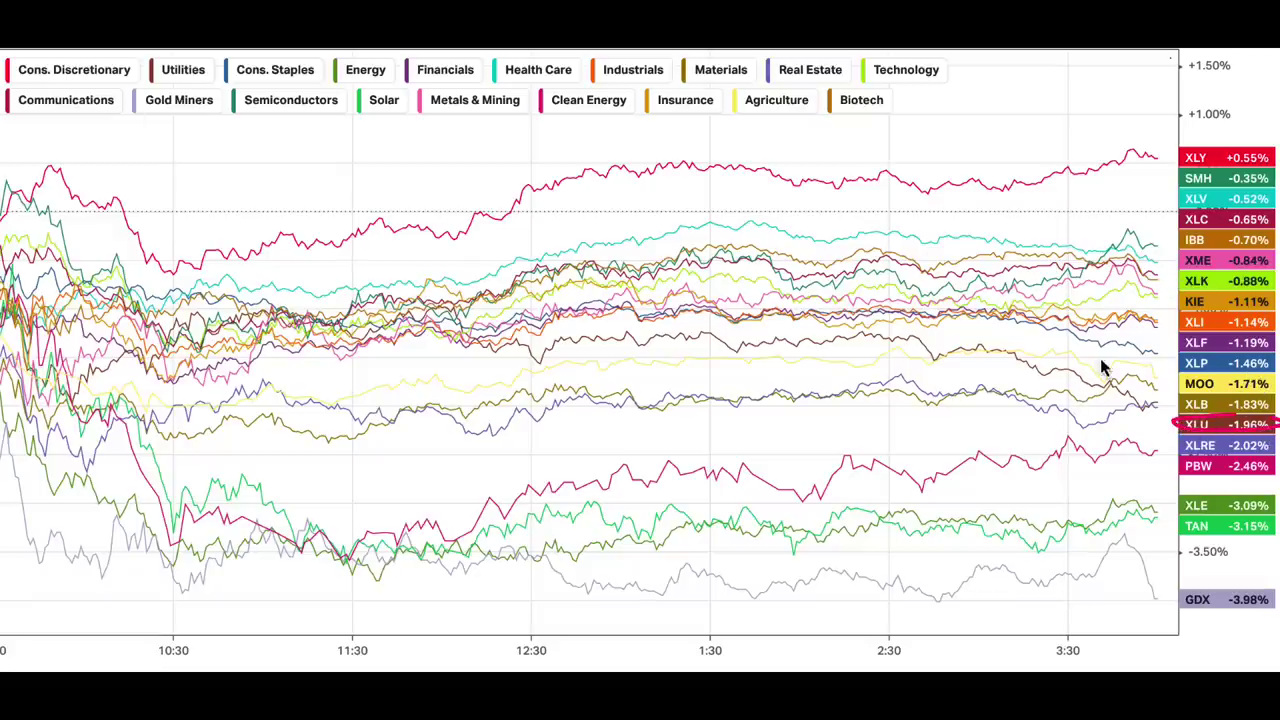
{"action": "left_click_drag", "start_coordinate": [1226, 360], "coordinate": [1276, 372]}
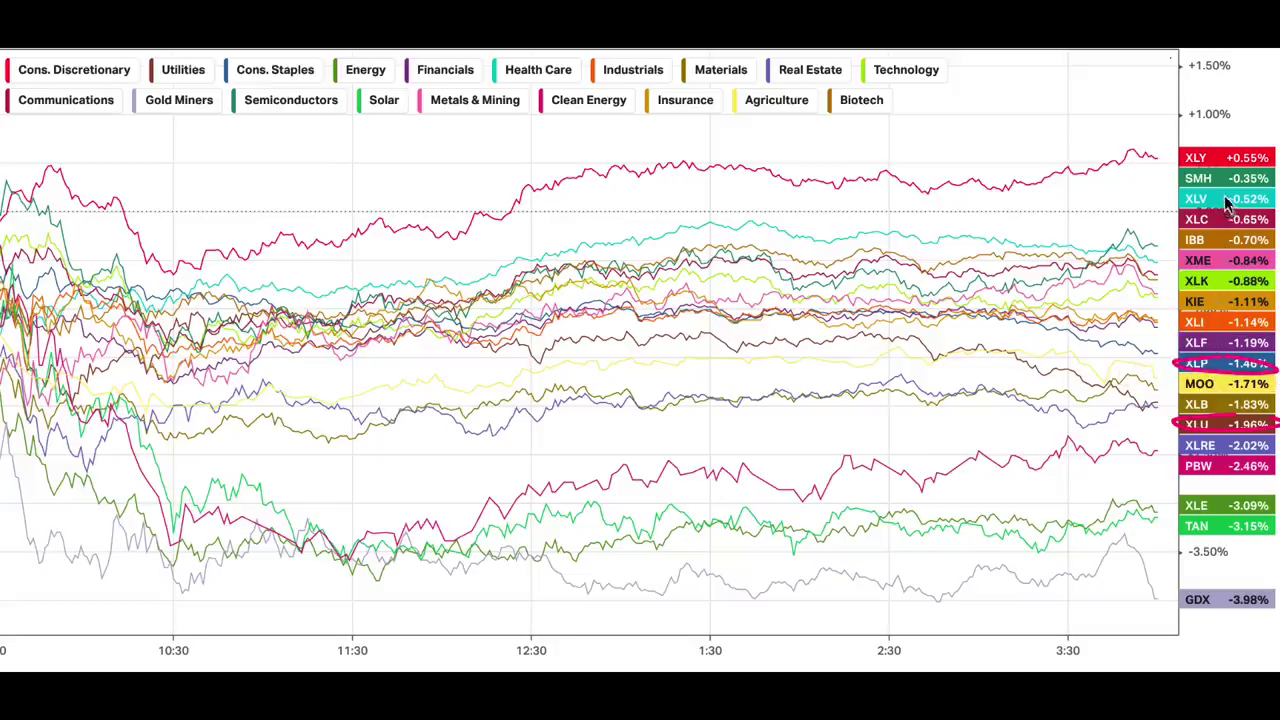
{"action": "mouse_move", "coordinate": [1226, 200]}
{"action": "left_mouse_down"}
{"action": "mouse_move", "coordinate": [1276, 204]}
{"action": "mouse_move", "coordinate": [1235, 194]}
{"action": "left_mouse_up"}
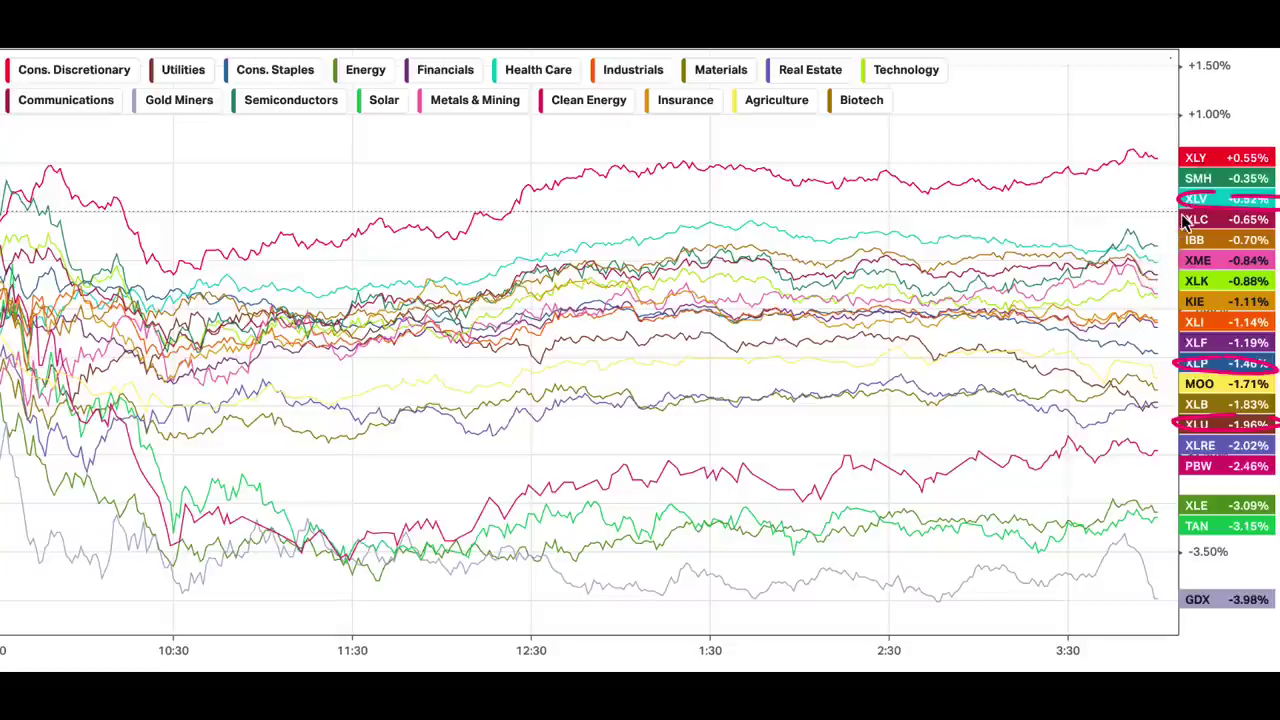
{"action": "left_click_drag", "start_coordinate": [1248, 600], "coordinate": [1230, 596]}
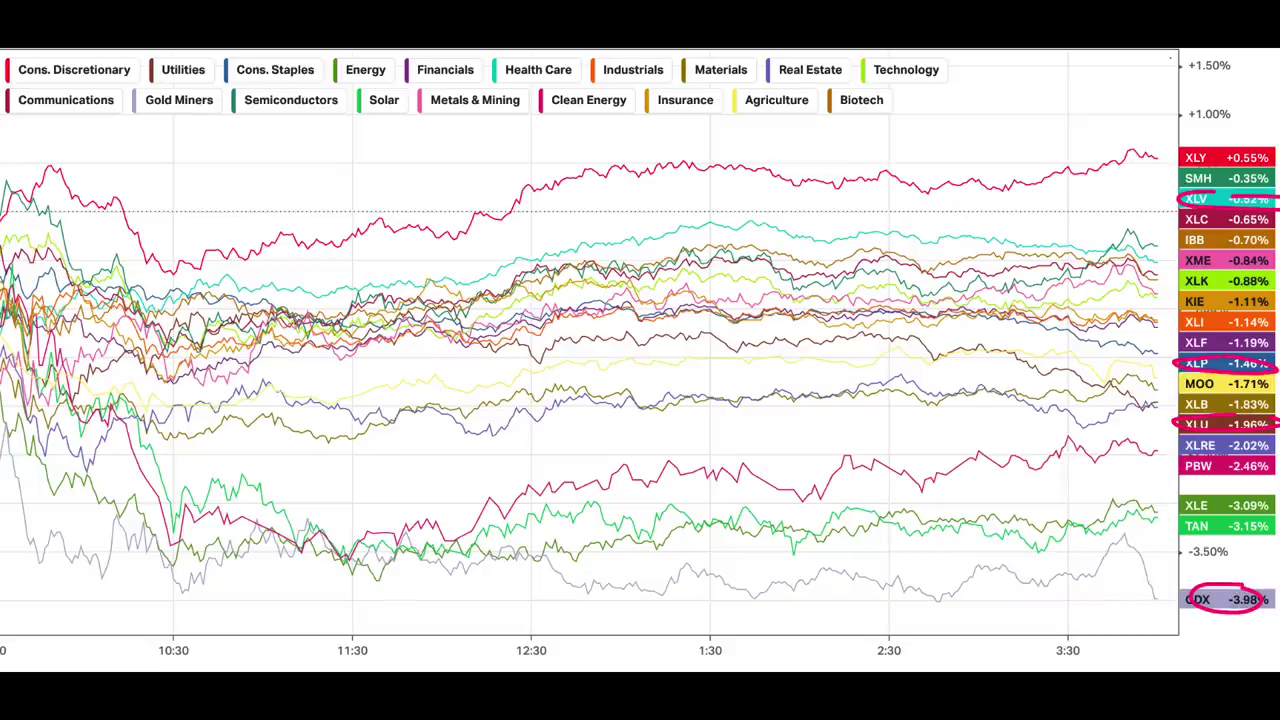
{"action": "key", "text": "Escape"}
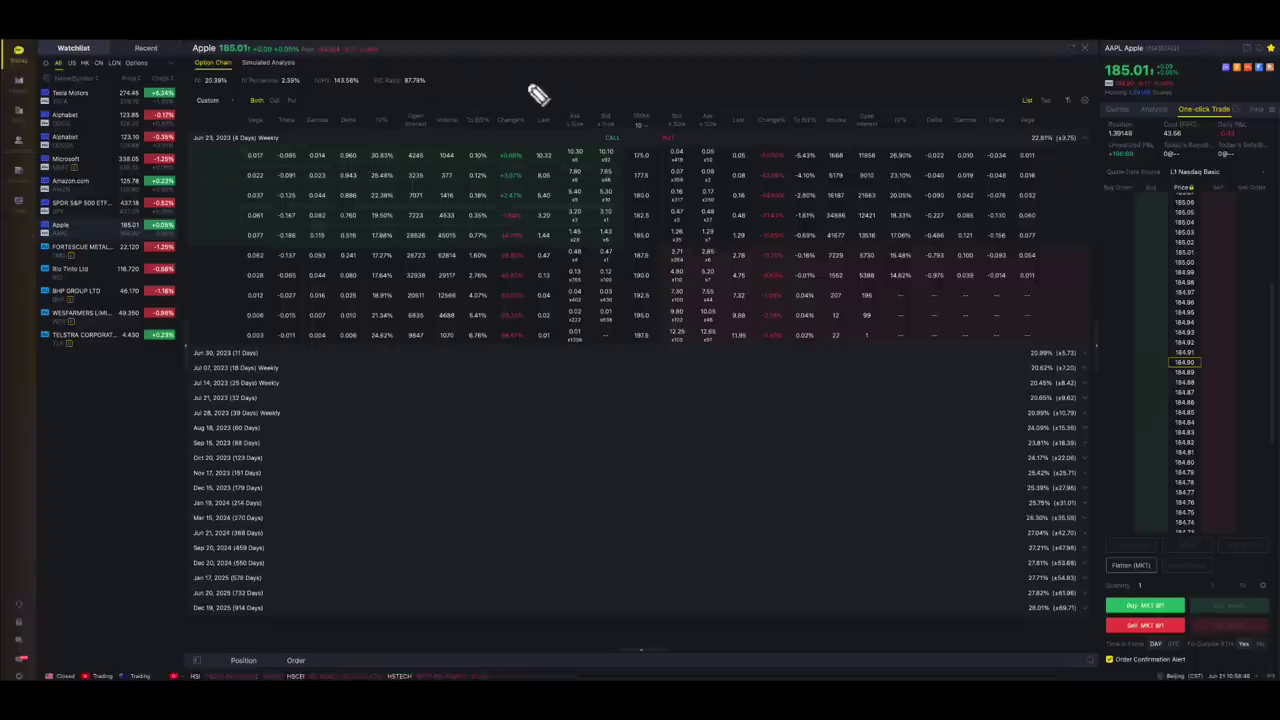
- Handwrite APP above Apple's option chain, add a stroke beside it, and clear the annotation
{"action": "mouse_move", "coordinate": [522, 92]}
{"action": "left_mouse_down"}
{"action": "mouse_move", "coordinate": [578, 76]}
{"action": "mouse_move", "coordinate": [567, 82]}
{"action": "left_mouse_up"}
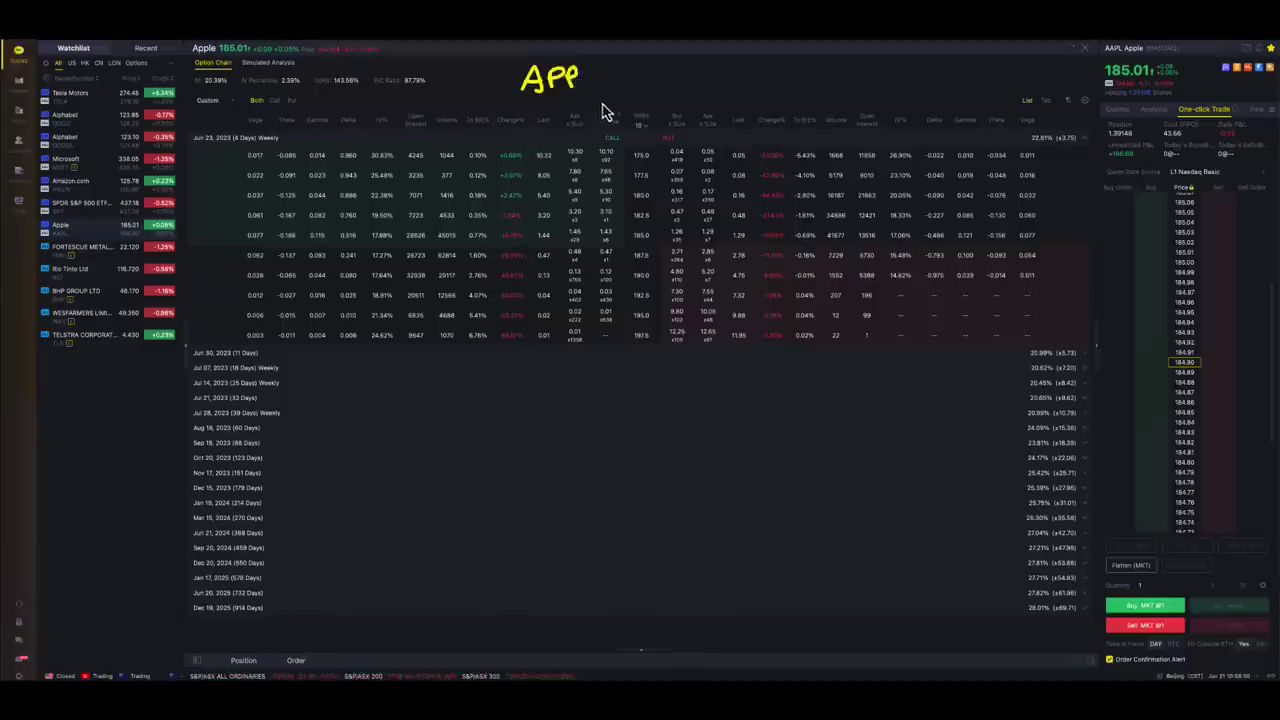
{"action": "mouse_move", "coordinate": [621, 68]}
{"action": "left_mouse_down"}
{"action": "mouse_move", "coordinate": [654, 92]}
{"action": "mouse_move", "coordinate": [797, 66]}
{"action": "mouse_move", "coordinate": [735, 44]}
{"action": "left_mouse_up"}
{"action": "key", "text": "e"}
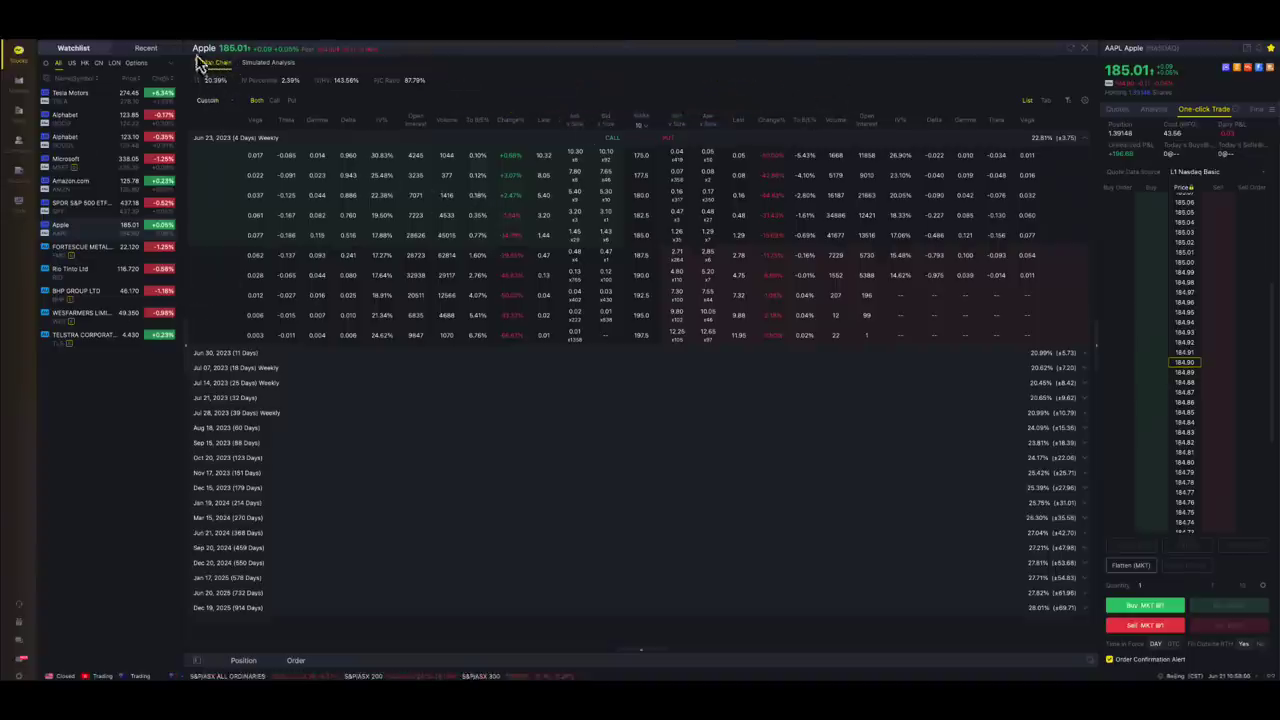
- Underline Option Chain, IV and P/C Ratio, circle the call data and draw an arrow across the put data, then clear the marks
{"action": "mouse_move", "coordinate": [196, 68]}
{"action": "left_mouse_down"}
{"action": "mouse_move", "coordinate": [236, 67]}
{"action": "mouse_move", "coordinate": [238, 87]}
{"action": "left_mouse_up"}
{"action": "mouse_move", "coordinate": [378, 88]}
{"action": "left_mouse_down"}
{"action": "mouse_move", "coordinate": [430, 88]}
{"action": "mouse_move", "coordinate": [586, 143]}
{"action": "mouse_move", "coordinate": [508, 100]}
{"action": "left_mouse_up"}
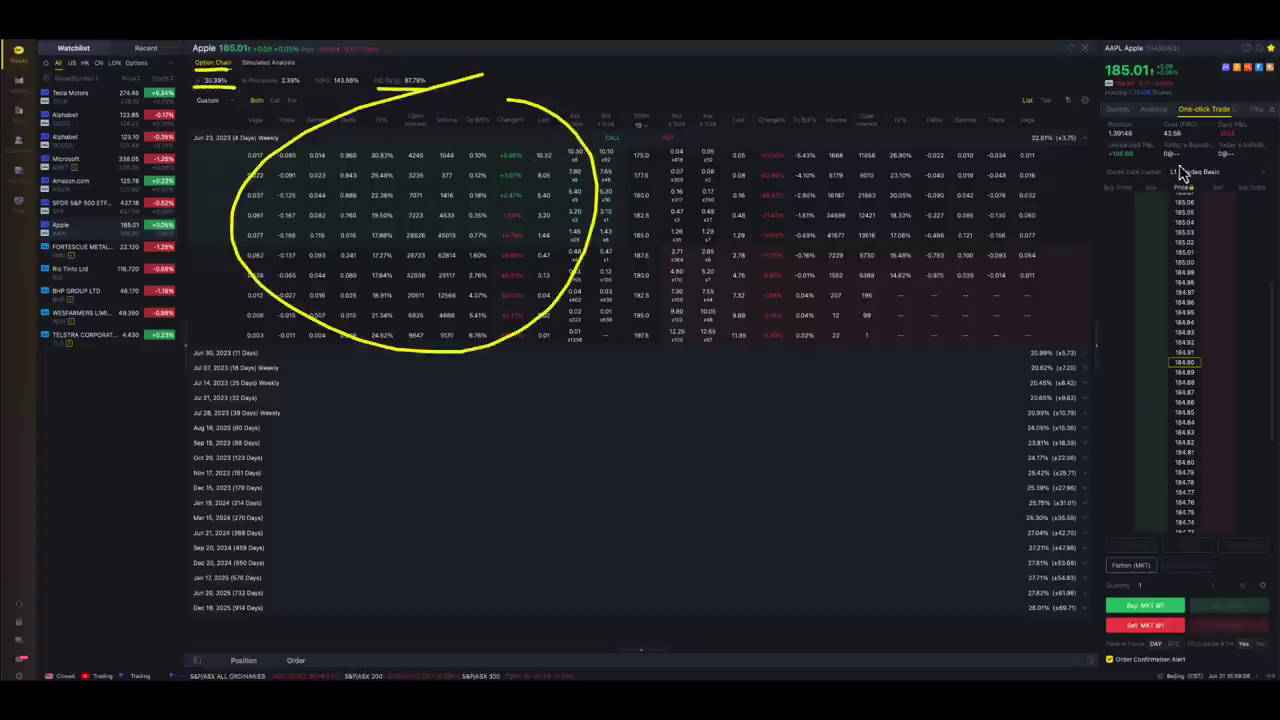
{"action": "mouse_move", "coordinate": [882, 198]}
{"action": "left_mouse_down"}
{"action": "mouse_move", "coordinate": [1074, 212]}
{"action": "mouse_move", "coordinate": [1040, 236]}
{"action": "left_mouse_up"}
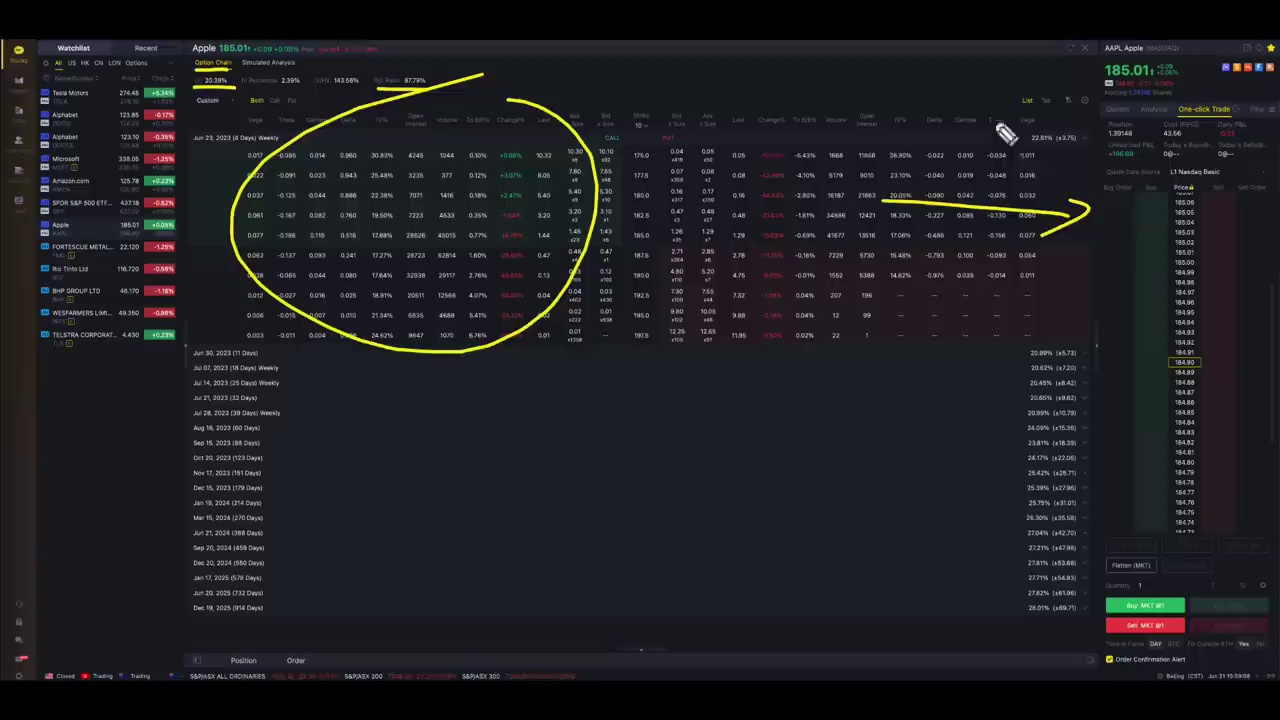
{"action": "key", "text": "Escape"}
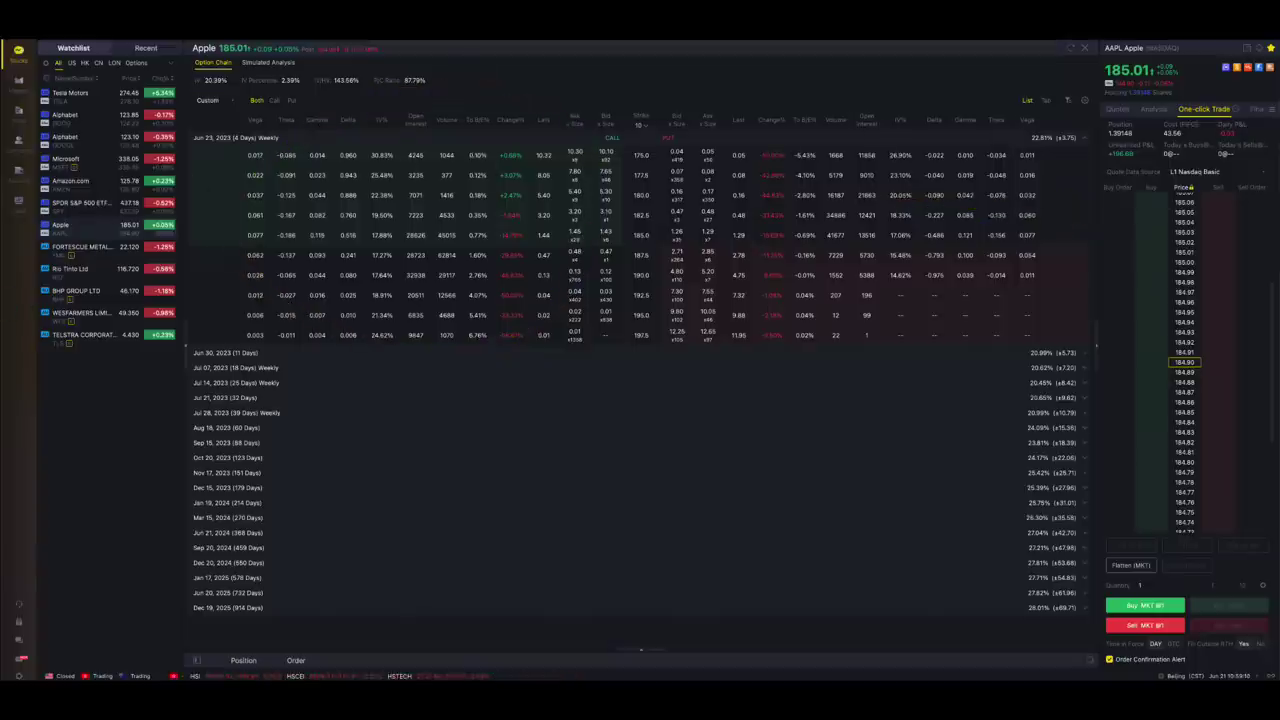
- Open Apple's analysis and review its price targets, historical forecasts, analyst recommendations, market review and fundamentals
{"action": "left_click", "coordinate": [1155, 109]}
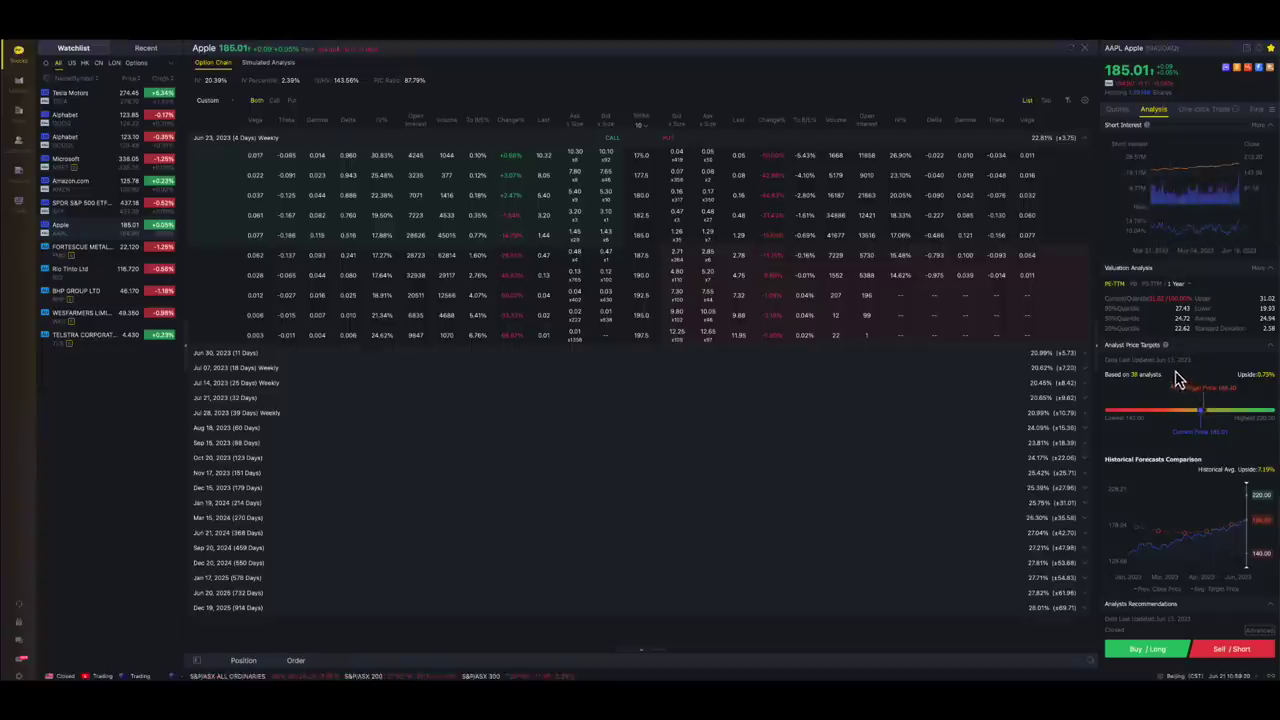
{"action": "scroll", "coordinate": [1178, 378], "scroll_direction": "down", "scroll_amount": 2}
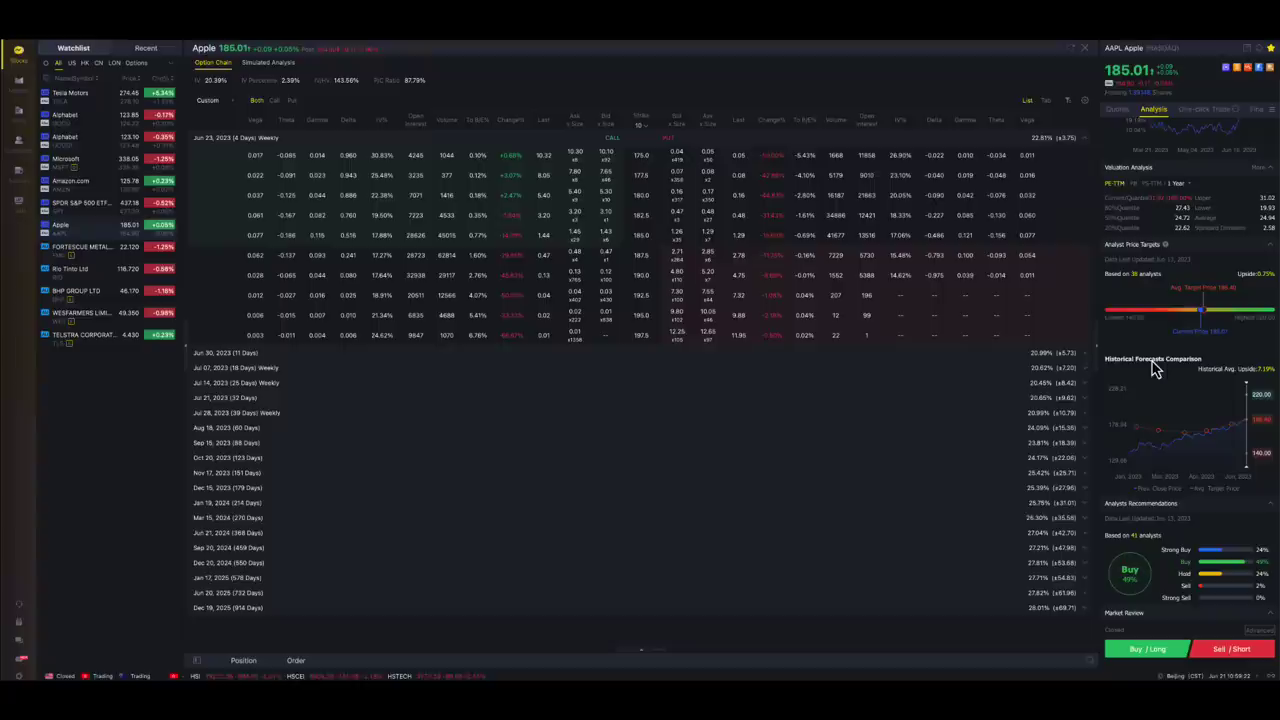
{"action": "scroll", "coordinate": [1155, 366], "scroll_direction": "down", "scroll_amount": 5}
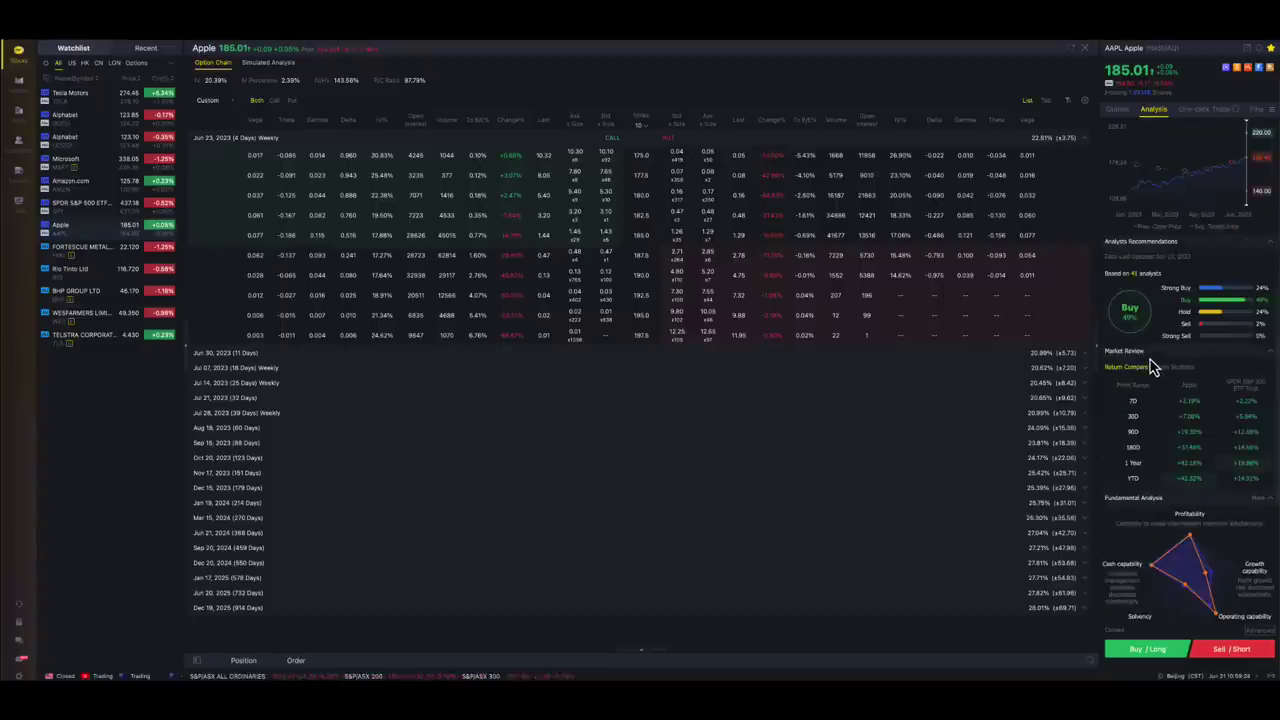
{"action": "scroll", "coordinate": [1153, 366], "scroll_direction": "down", "scroll_amount": 5}
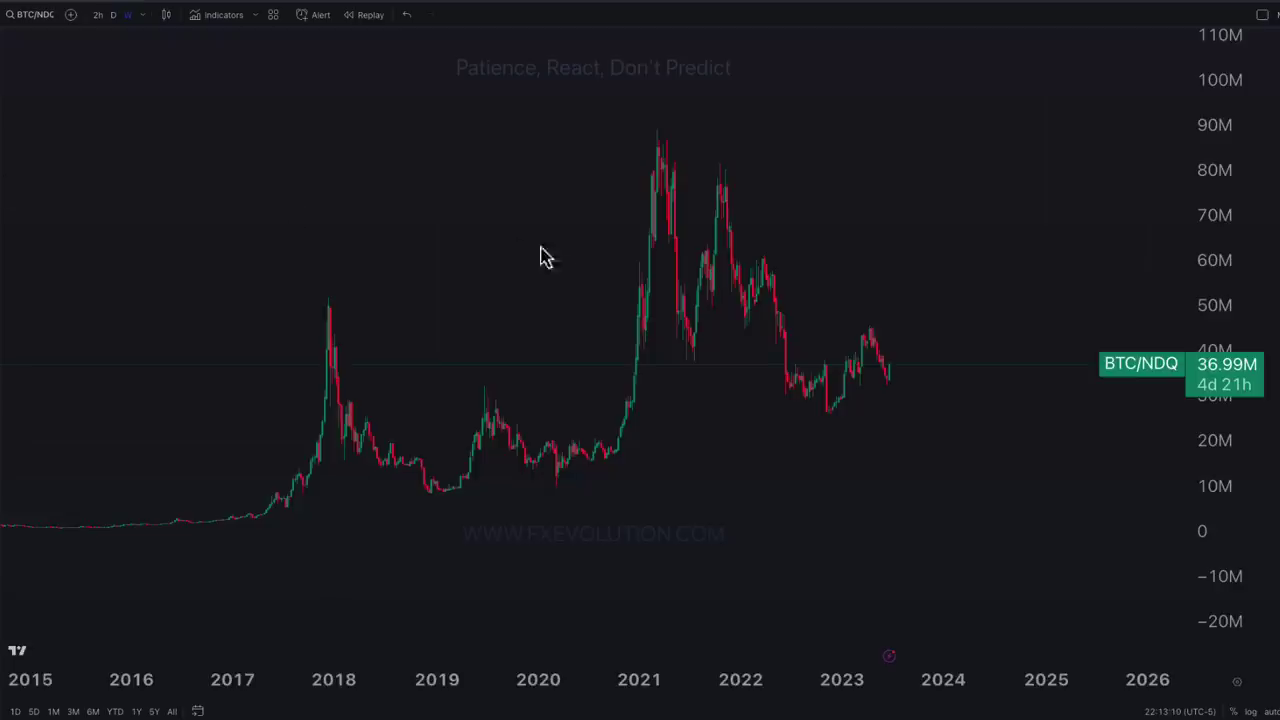
- Turn on the symbol watermark in the BTC/NDQ chart's canvas settings
{"action": "right_click", "coordinate": [583, 279]}
{"action": "left_click", "coordinate": [626, 597]}
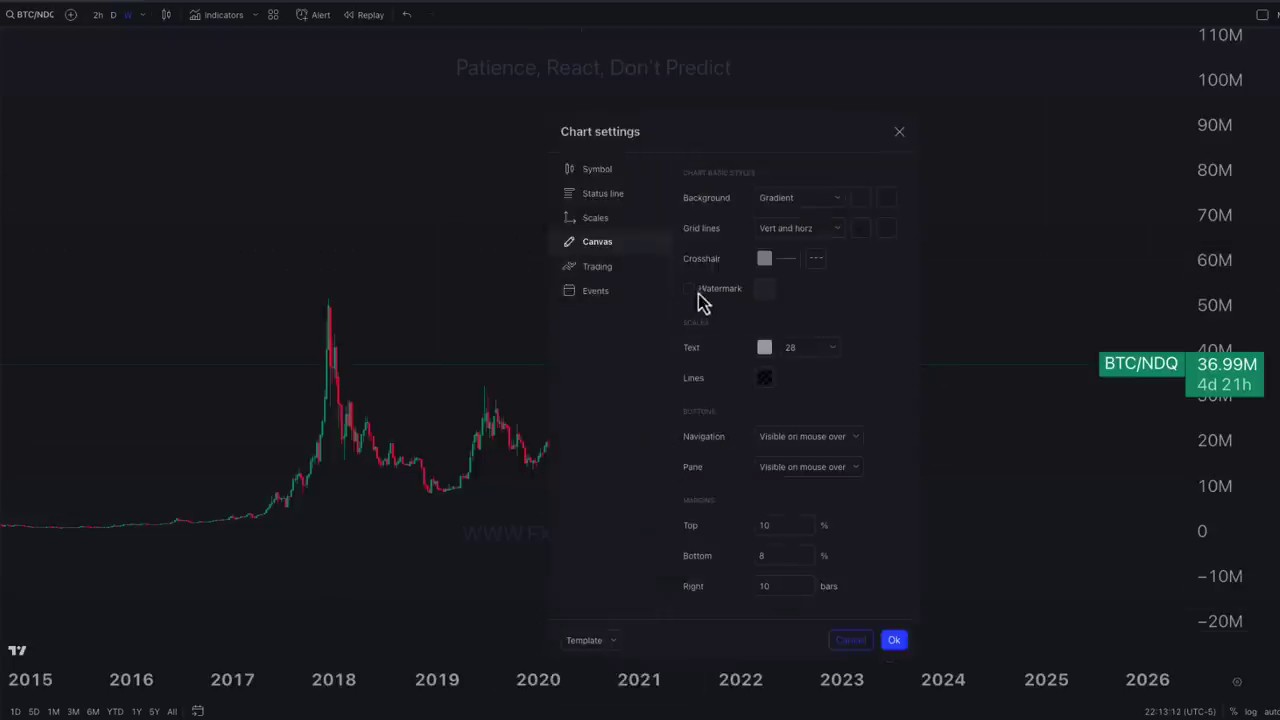
{"action": "left_click", "coordinate": [690, 289]}
{"action": "left_click", "coordinate": [894, 640]}
- Circle the BTC/NDQ rally from 2020 to the 2021 peak, draw arrows toward it and up along the climb, and clear them
{"action": "scroll", "coordinate": [851, 443], "scroll_direction": "up", "scroll_amount": 4}
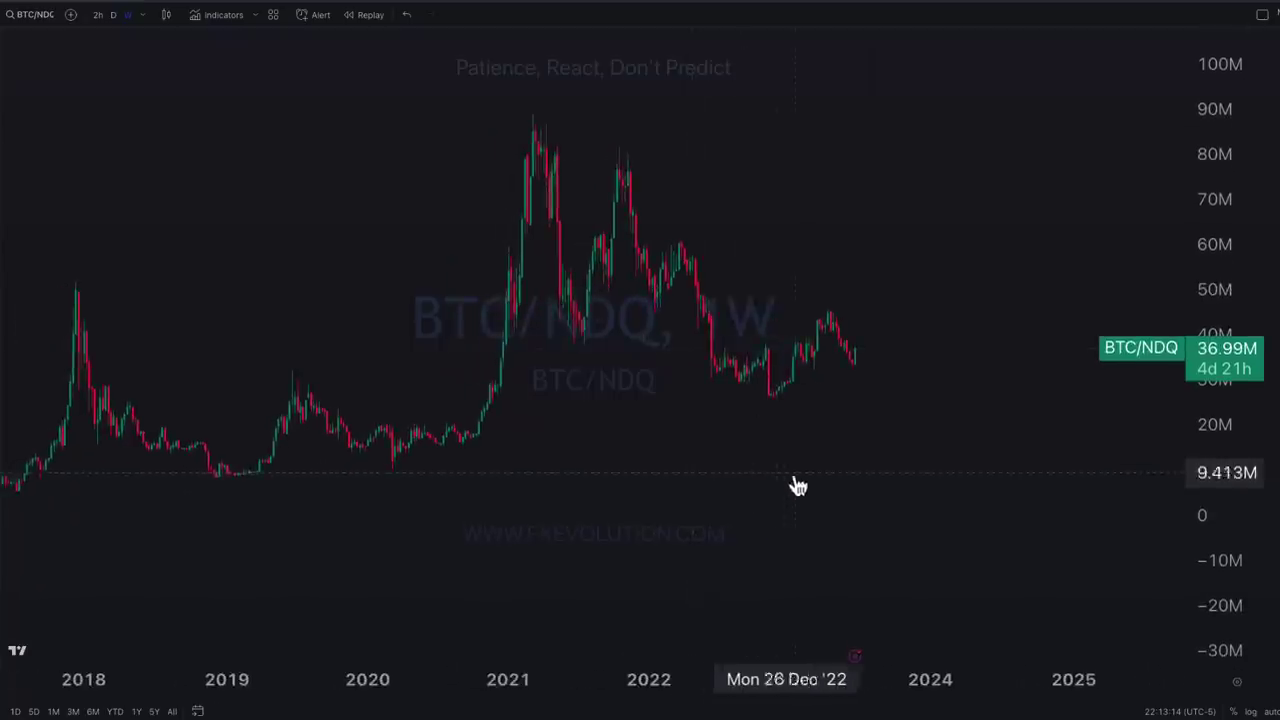
{"action": "scroll", "coordinate": [1229, 486], "scroll_direction": "up", "scroll_amount": 3}
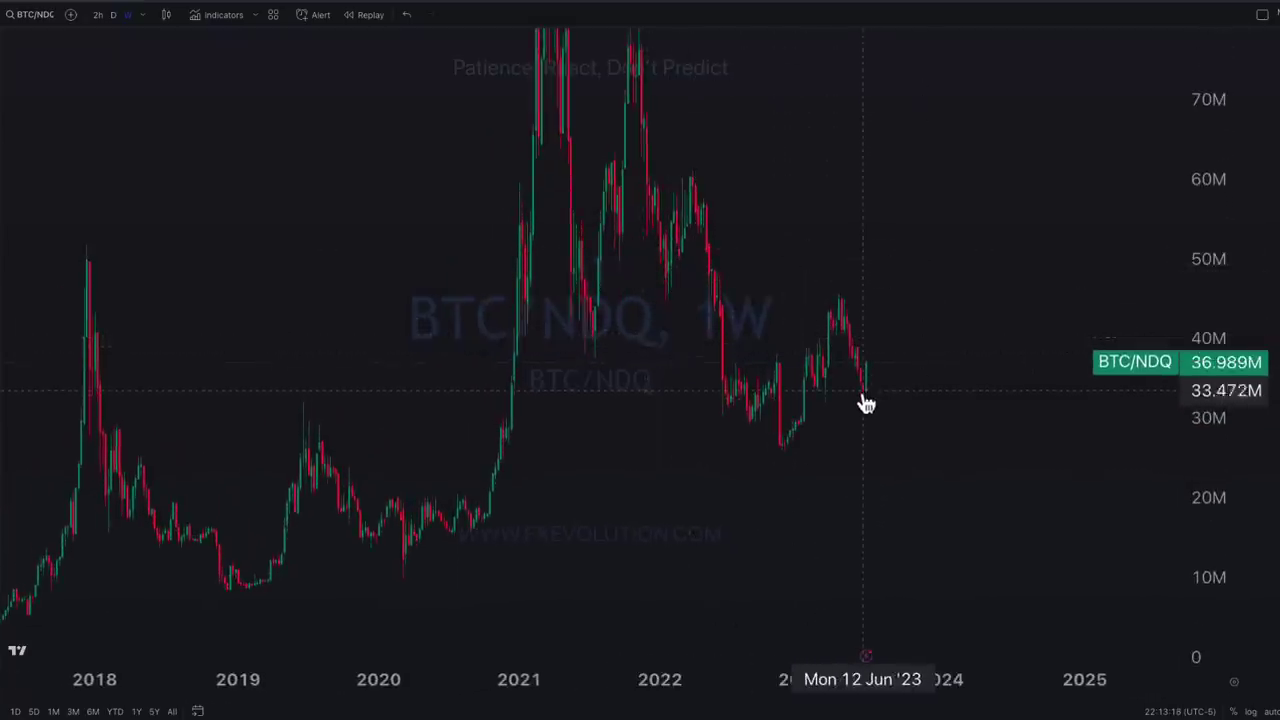
{"action": "scroll", "coordinate": [800, 415], "scroll_direction": "up", "scroll_amount": 2}
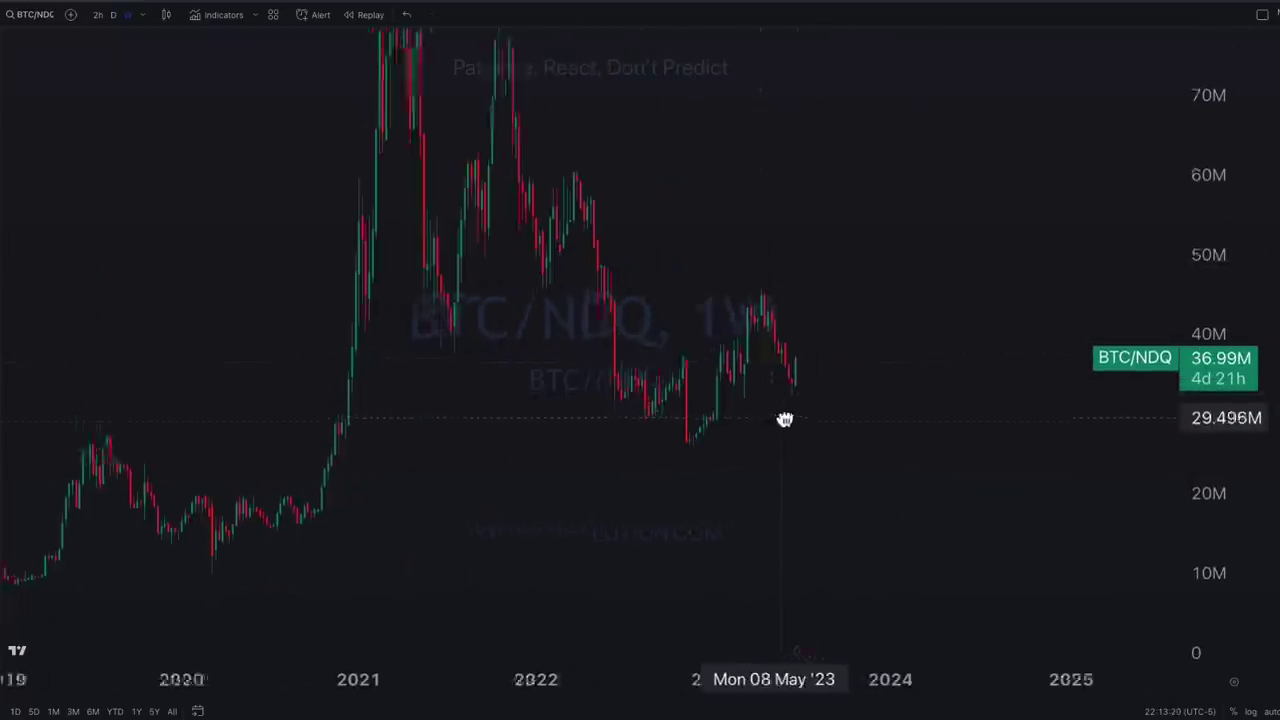
{"action": "left_click_drag", "start_coordinate": [785, 419], "coordinate": [829, 409]}
{"action": "scroll", "coordinate": [794, 400], "scroll_direction": "down", "scroll_amount": 3}
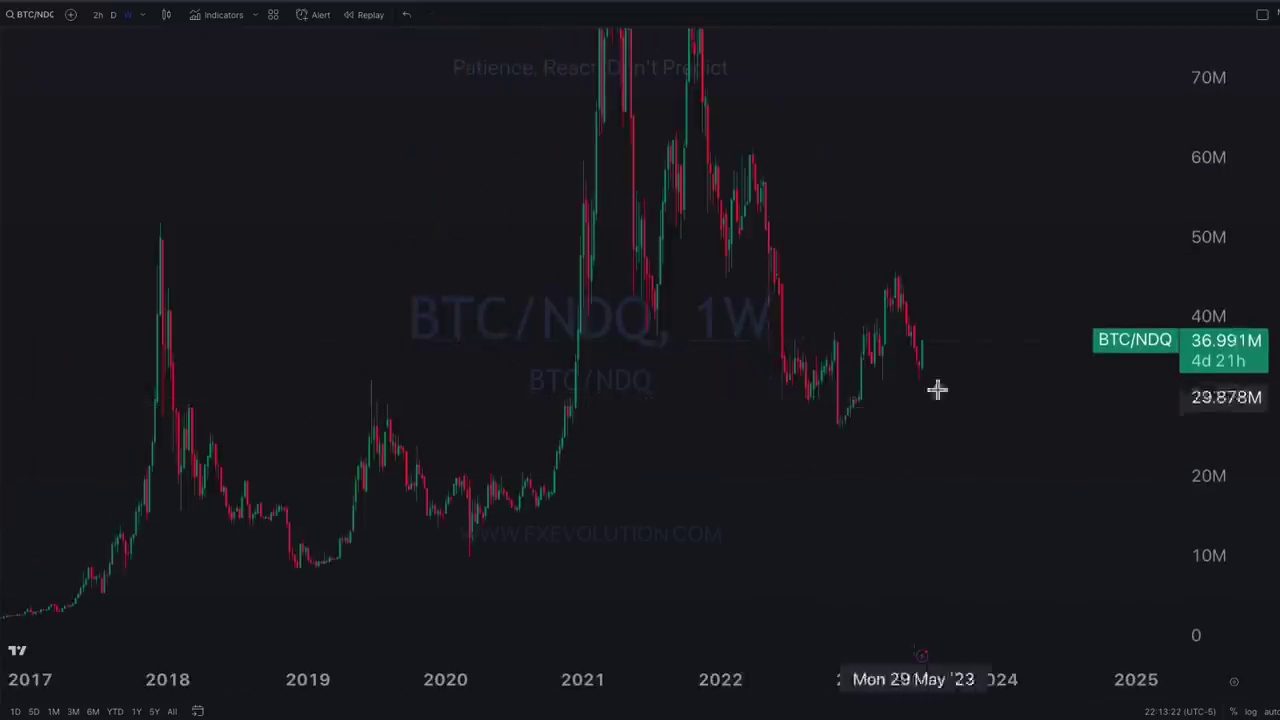
{"action": "left_click_drag", "start_coordinate": [1217, 266], "coordinate": [1217, 445]}
{"action": "left_click_drag", "start_coordinate": [689, 394], "coordinate": [649, 445]}
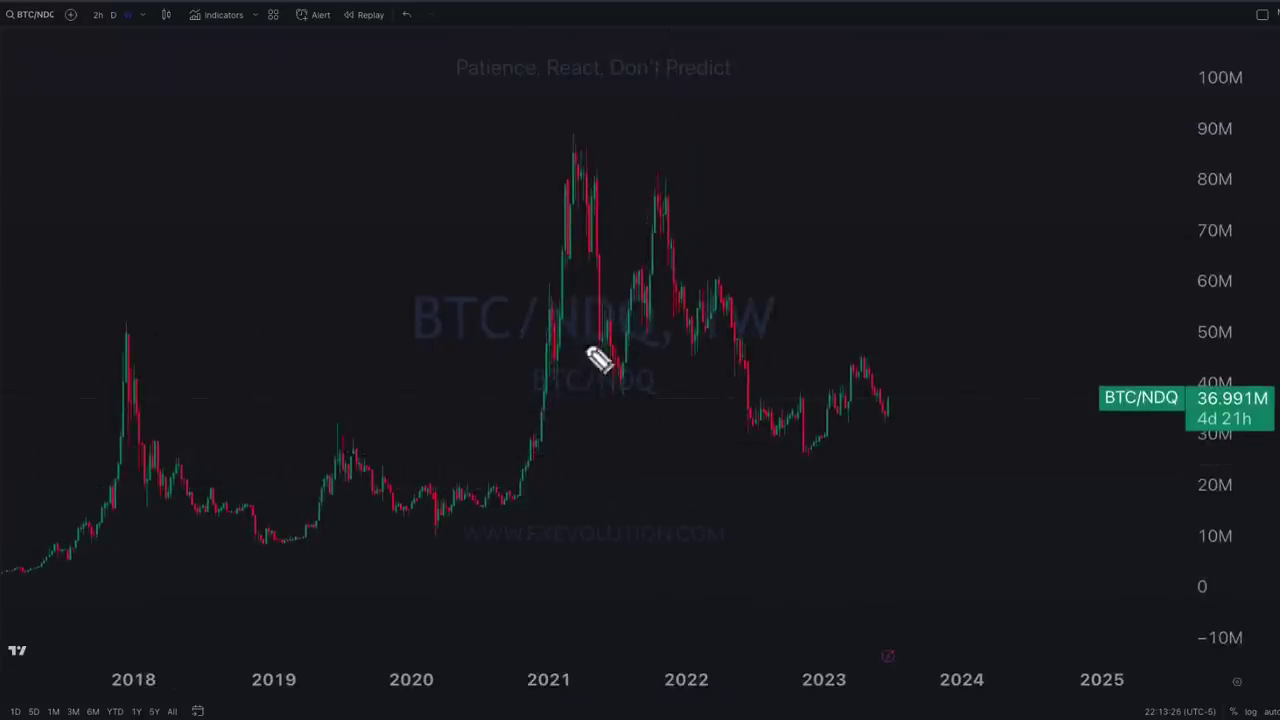
{"action": "mouse_move", "coordinate": [583, 126]}
{"action": "left_mouse_down"}
{"action": "mouse_move", "coordinate": [564, 142]}
{"action": "mouse_move", "coordinate": [505, 500]}
{"action": "mouse_move", "coordinate": [570, 78]}
{"action": "mouse_move", "coordinate": [558, 108]}
{"action": "left_mouse_up"}
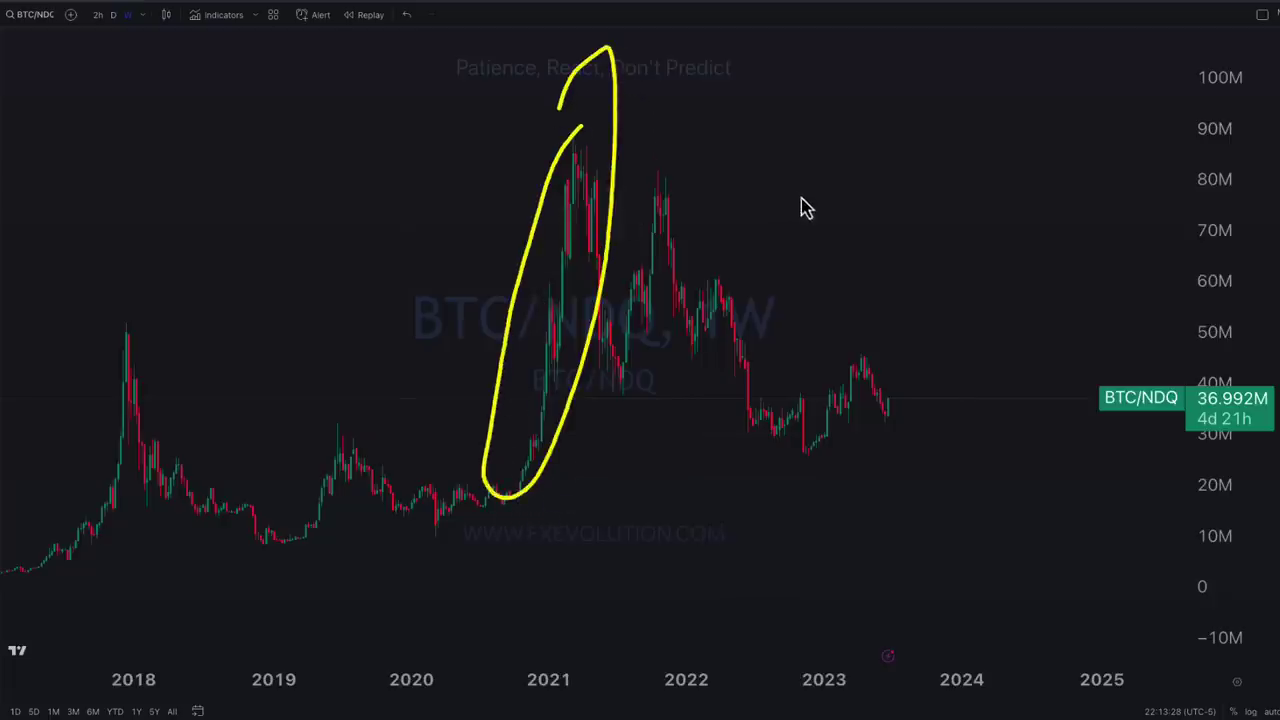
{"action": "left_click_drag", "start_coordinate": [341, 160], "coordinate": [453, 262]}
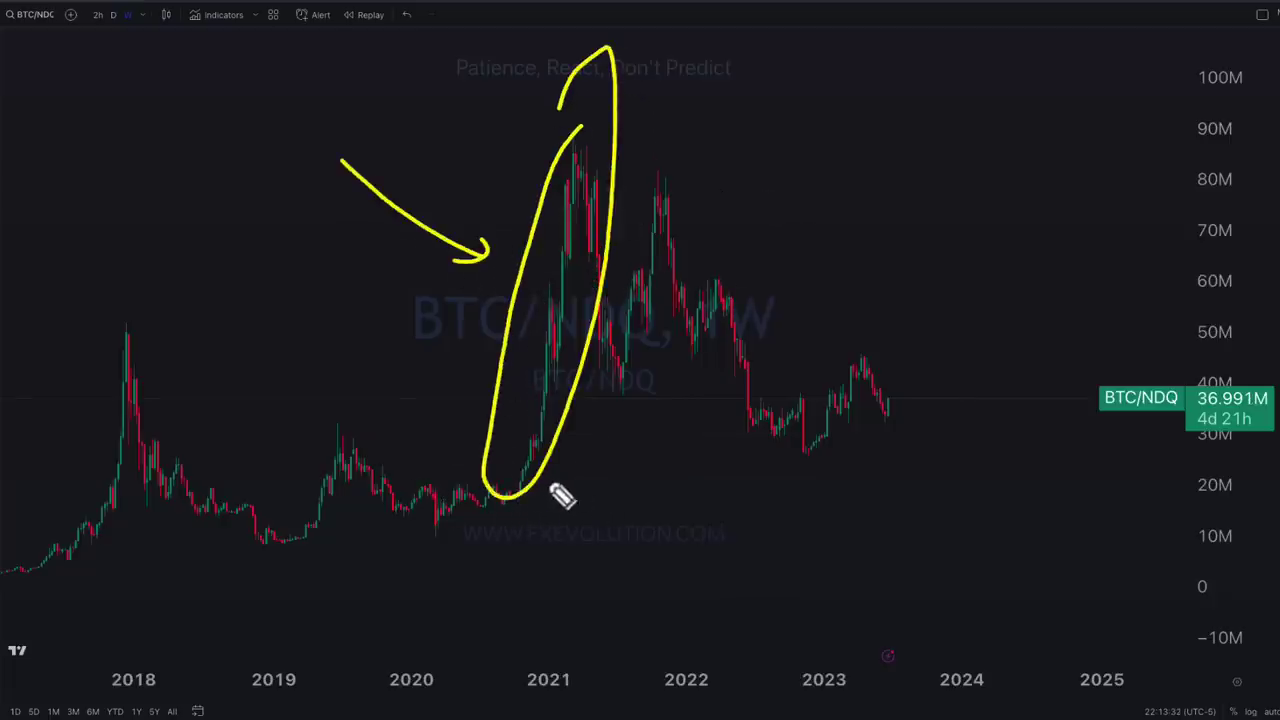
{"action": "mouse_move", "coordinate": [399, 485]}
{"action": "left_mouse_down"}
{"action": "mouse_move", "coordinate": [506, 486]}
{"action": "mouse_move", "coordinate": [543, 297]}
{"action": "left_mouse_up"}
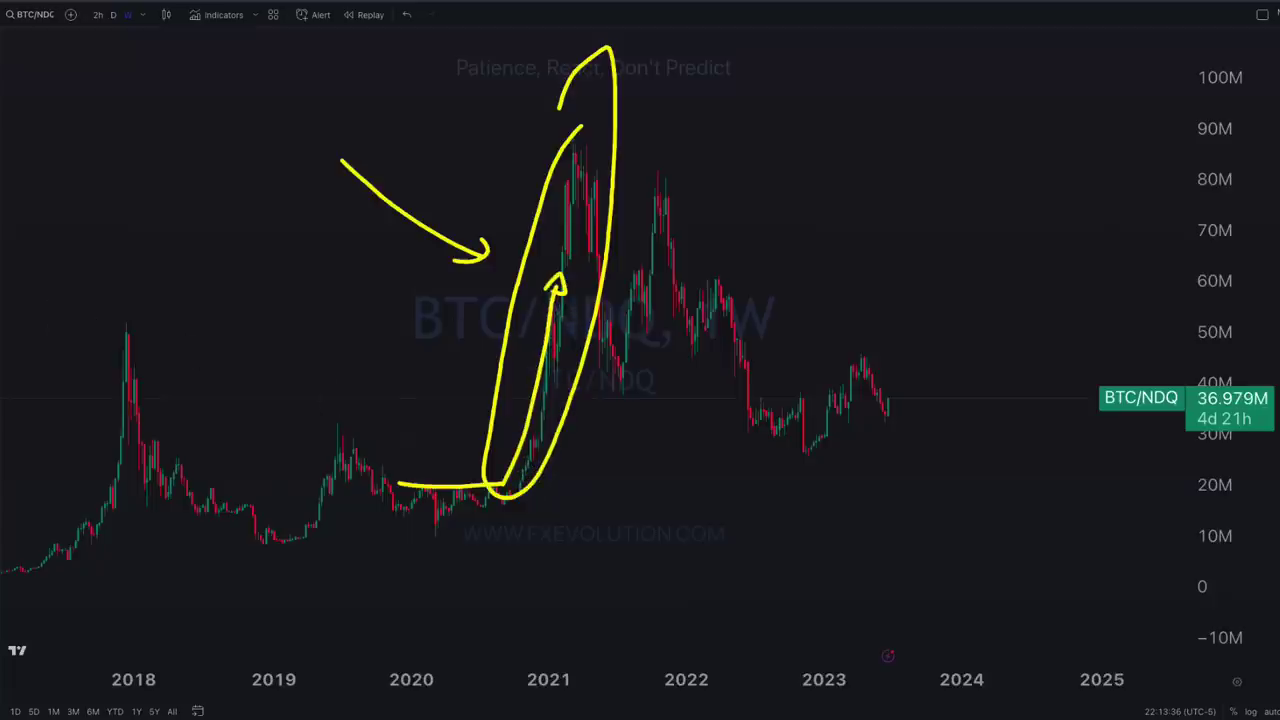
{"action": "key", "text": "e"}
- Draw a box over the BTC part of the watermark, handwrite FUD with an arrow and a circle around it, and clear everything
{"action": "mouse_move", "coordinate": [400, 352]}
{"action": "left_mouse_down"}
{"action": "mouse_move", "coordinate": [520, 350]}
{"action": "mouse_move", "coordinate": [400, 340]}
{"action": "left_mouse_up"}
{"action": "left_click_drag", "start_coordinate": [463, 180], "coordinate": [462, 206]}
{"action": "mouse_move", "coordinate": [455, 172]}
{"action": "left_mouse_down"}
{"action": "mouse_move", "coordinate": [474, 166]}
{"action": "mouse_move", "coordinate": [477, 181]}
{"action": "left_mouse_up"}
{"action": "mouse_move", "coordinate": [487, 174]}
{"action": "left_mouse_down"}
{"action": "mouse_move", "coordinate": [508, 170]}
{"action": "mouse_move", "coordinate": [520, 185]}
{"action": "left_mouse_up"}
{"action": "left_click_drag", "start_coordinate": [515, 163], "coordinate": [522, 185]}
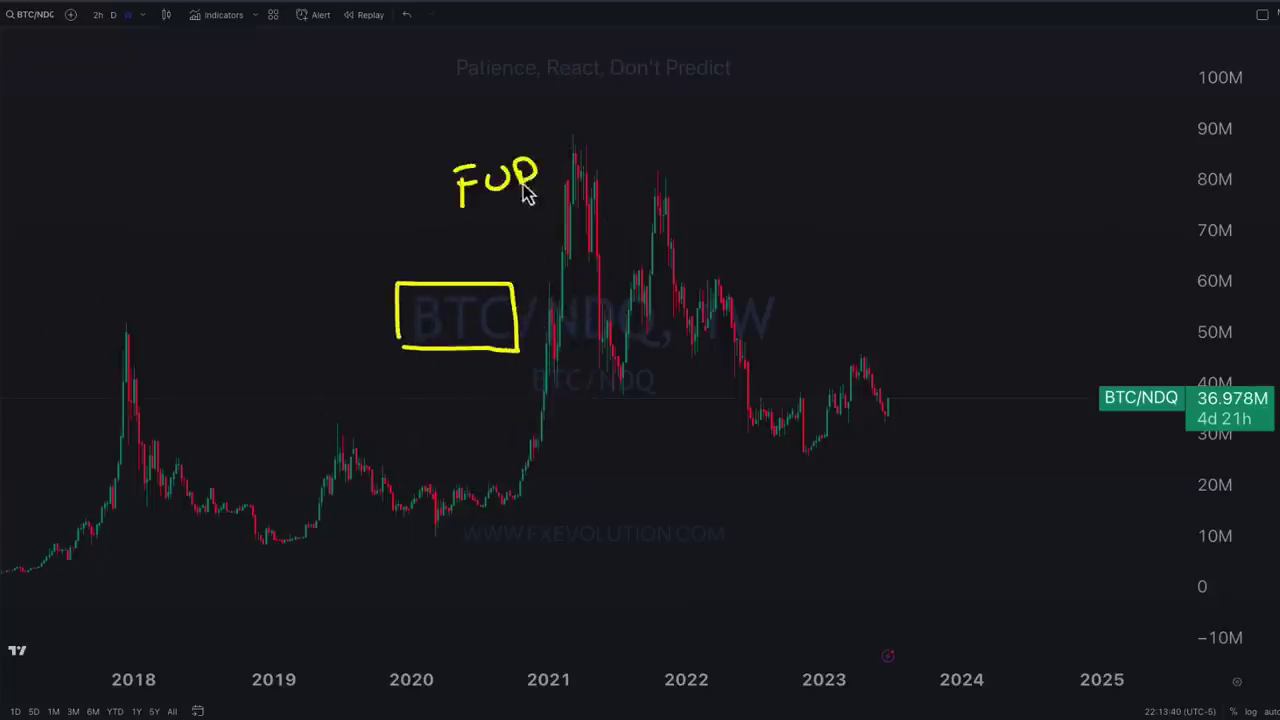
{"action": "left_click_drag", "start_coordinate": [609, 128], "coordinate": [556, 161]}
{"action": "left_click_drag", "start_coordinate": [561, 153], "coordinate": [569, 166]}
{"action": "left_click_drag", "start_coordinate": [504, 142], "coordinate": [532, 111]}
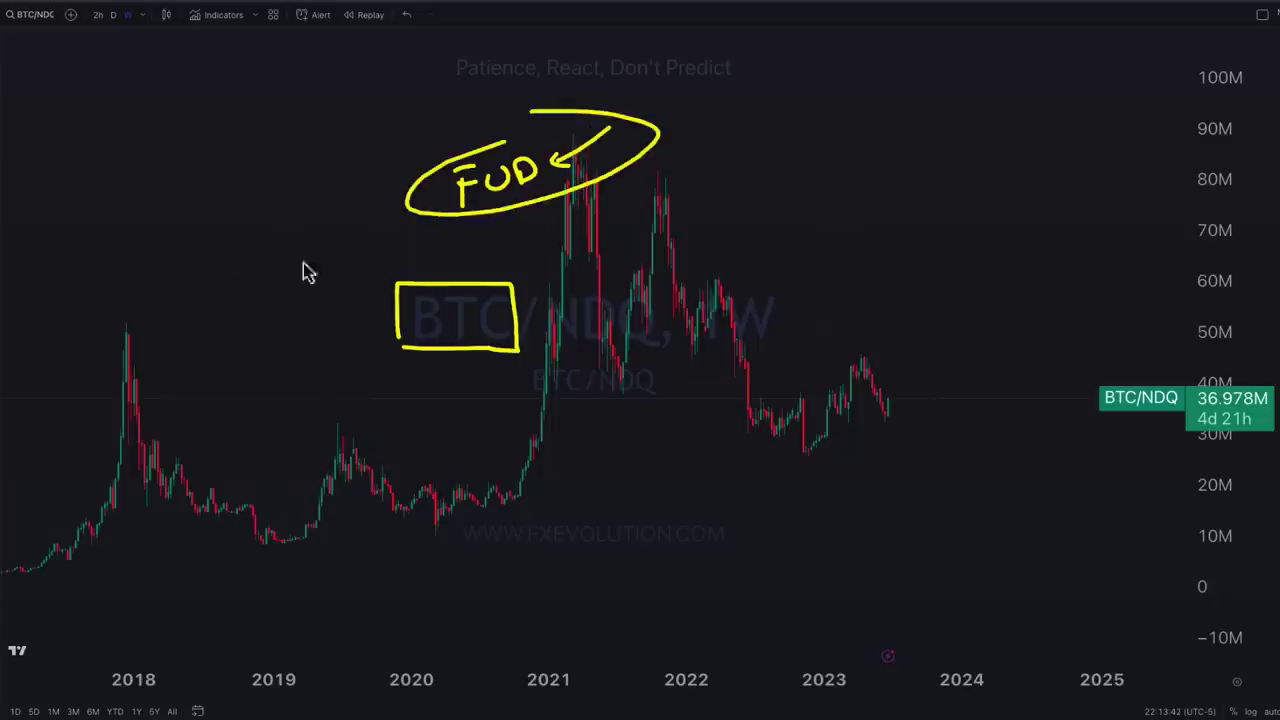
{"action": "key", "text": "e"}
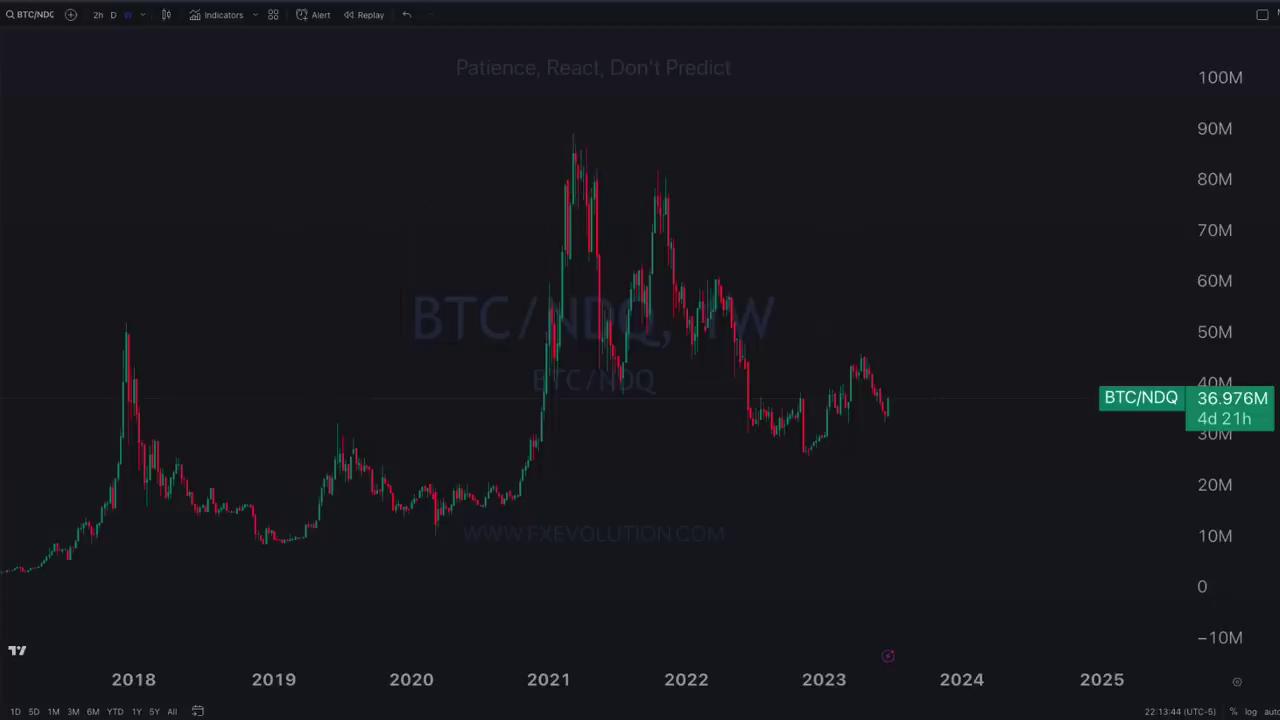
- Circle the mid-2022 to 2023 BTC/NDQ range, underline the 2021 support area, point an arrow at the latest candles, and clear the marks
{"action": "mouse_move", "coordinate": [893, 396]}
{"action": "left_mouse_down"}
{"action": "mouse_move", "coordinate": [732, 410]}
{"action": "mouse_move", "coordinate": [885, 398]}
{"action": "left_mouse_up"}
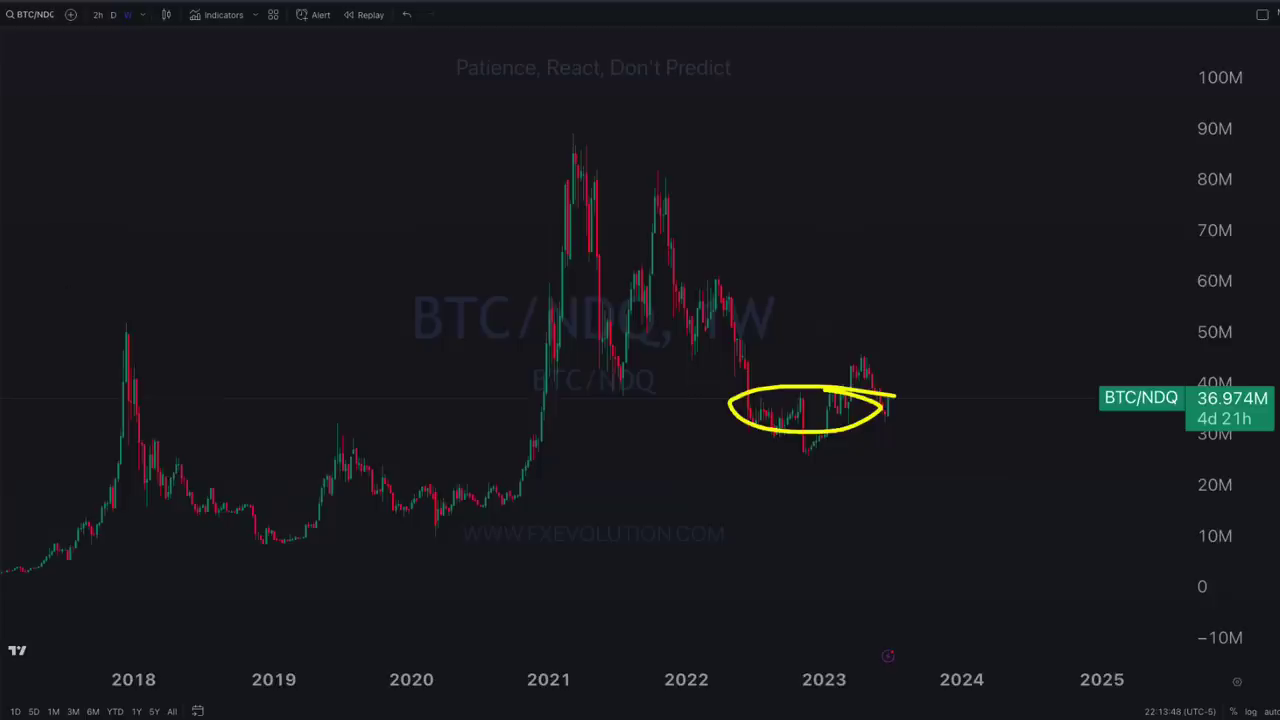
{"action": "key", "text": "e"}
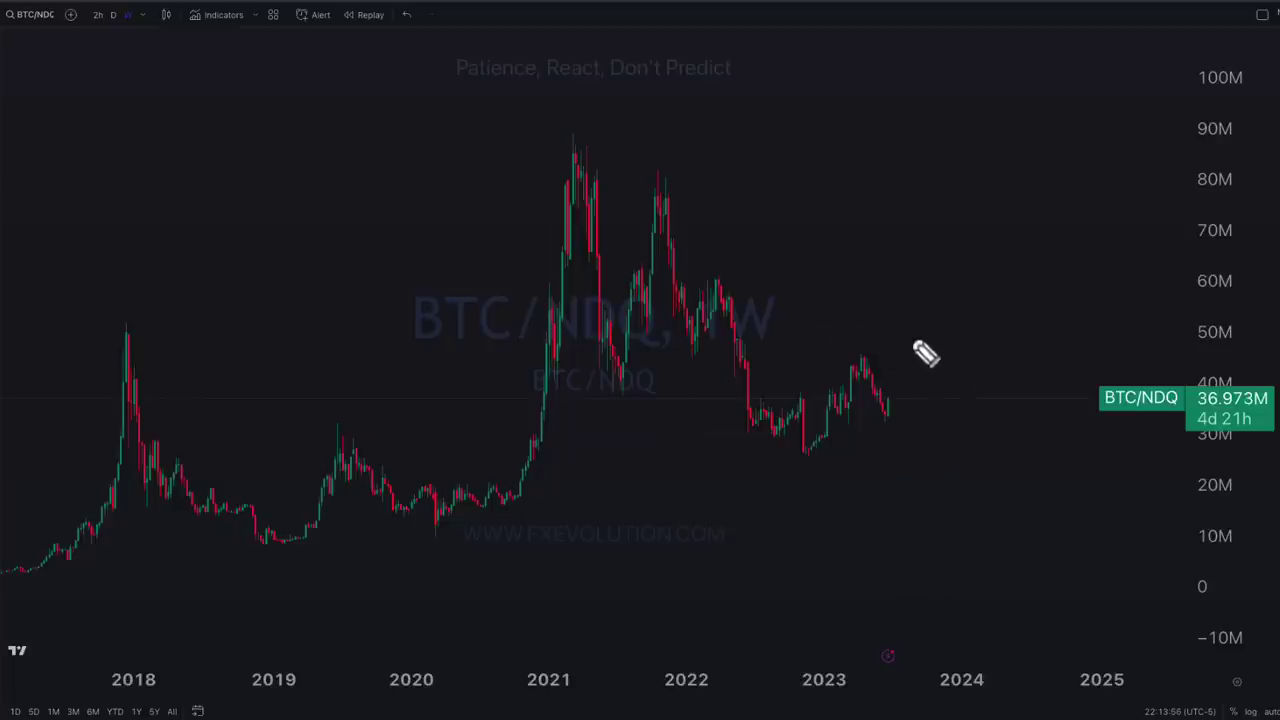
{"action": "left_click_drag", "start_coordinate": [895, 394], "coordinate": [941, 418]}
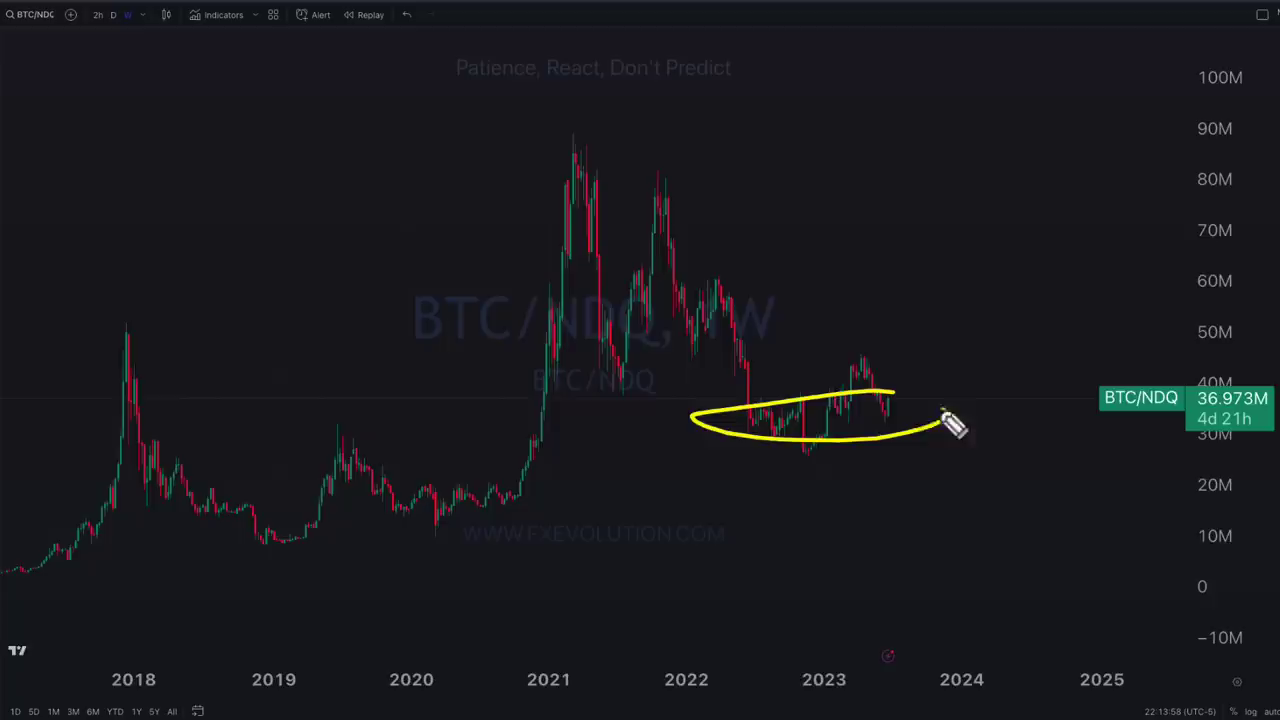
{"action": "left_click_drag", "start_coordinate": [553, 350], "coordinate": [674, 352]}
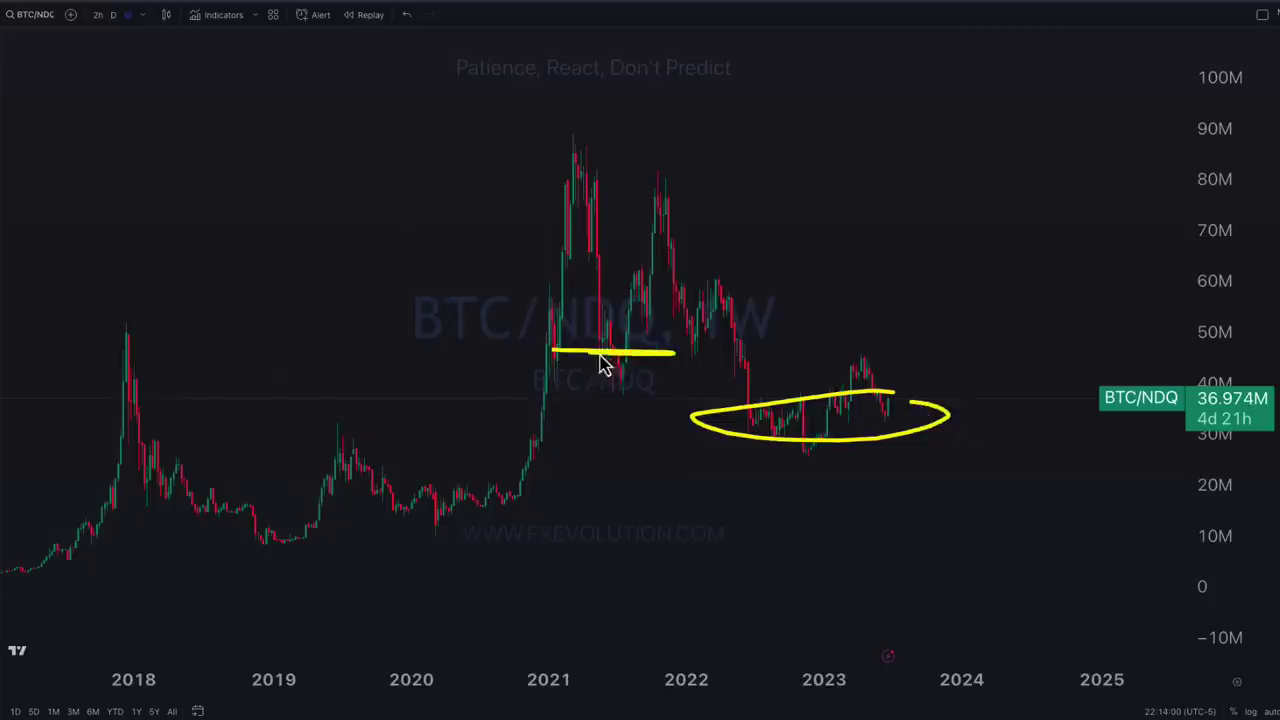
{"action": "left_click_drag", "start_coordinate": [987, 369], "coordinate": [928, 418]}
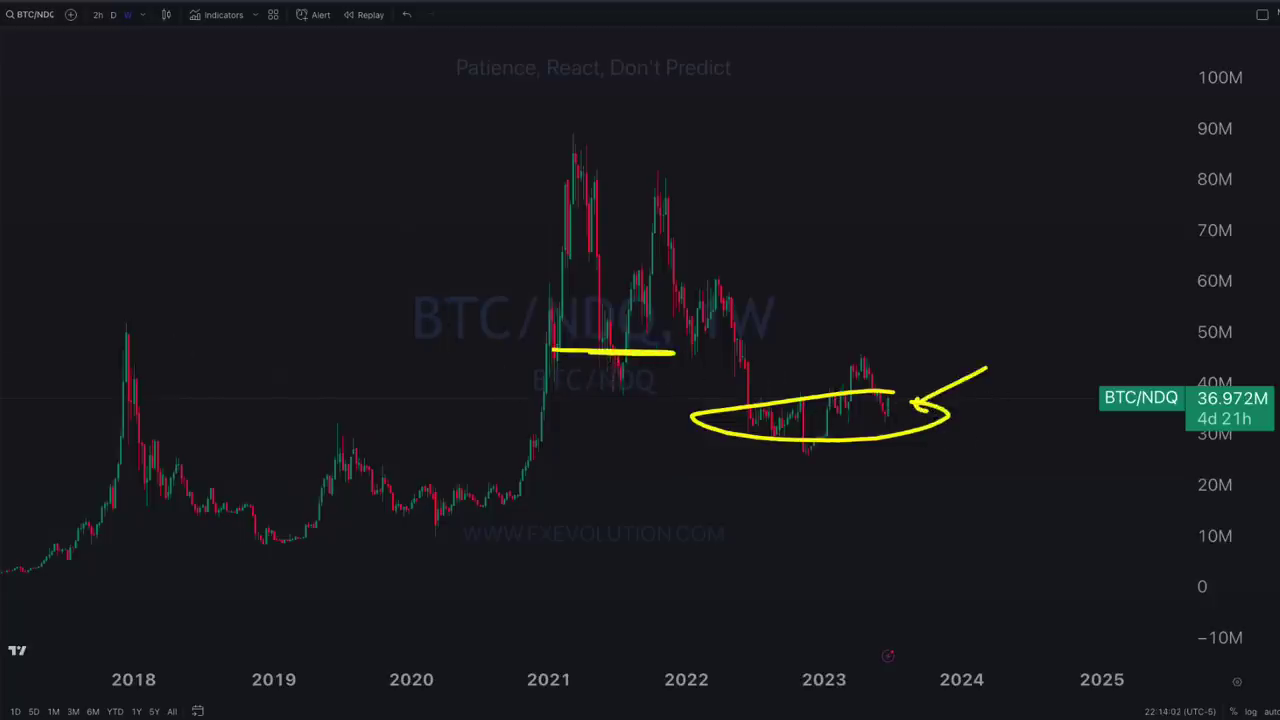
{"action": "key", "text": "e"}
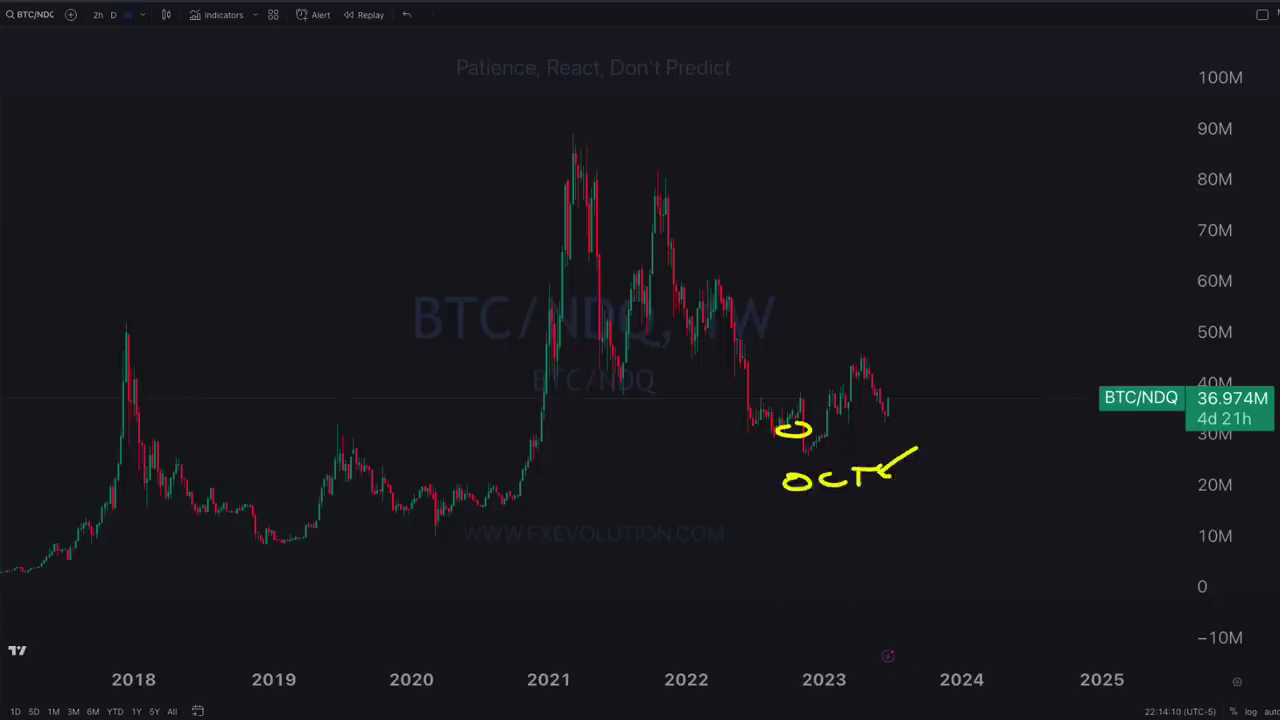
- Clear the OCT annotation from the BTC/NDQ chart and enlarge the price action leading up to 2023
{"action": "key", "text": "e"}
{"action": "scroll", "coordinate": [434, 327], "scroll_direction": "up", "scroll_amount": 3}
{"action": "left_click_drag", "start_coordinate": [350, 313], "coordinate": [539, 331]}
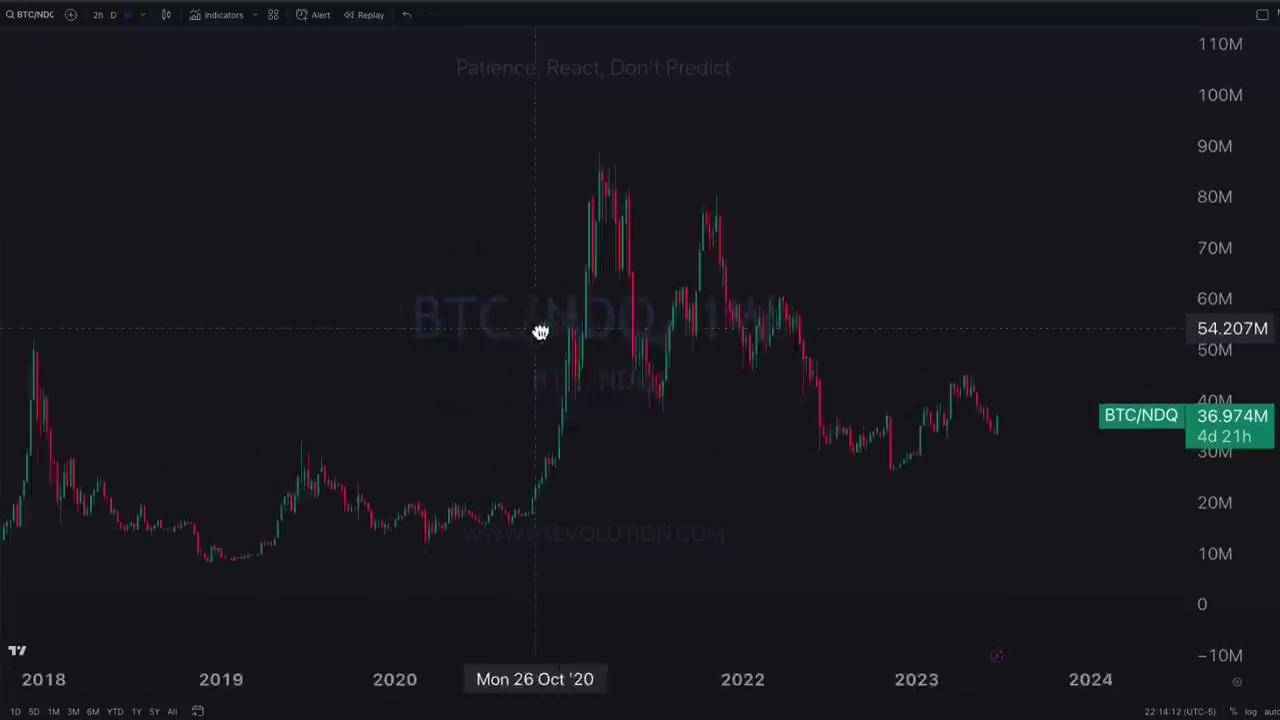
{"action": "scroll", "coordinate": [505, 340], "scroll_direction": "up", "scroll_amount": 3}
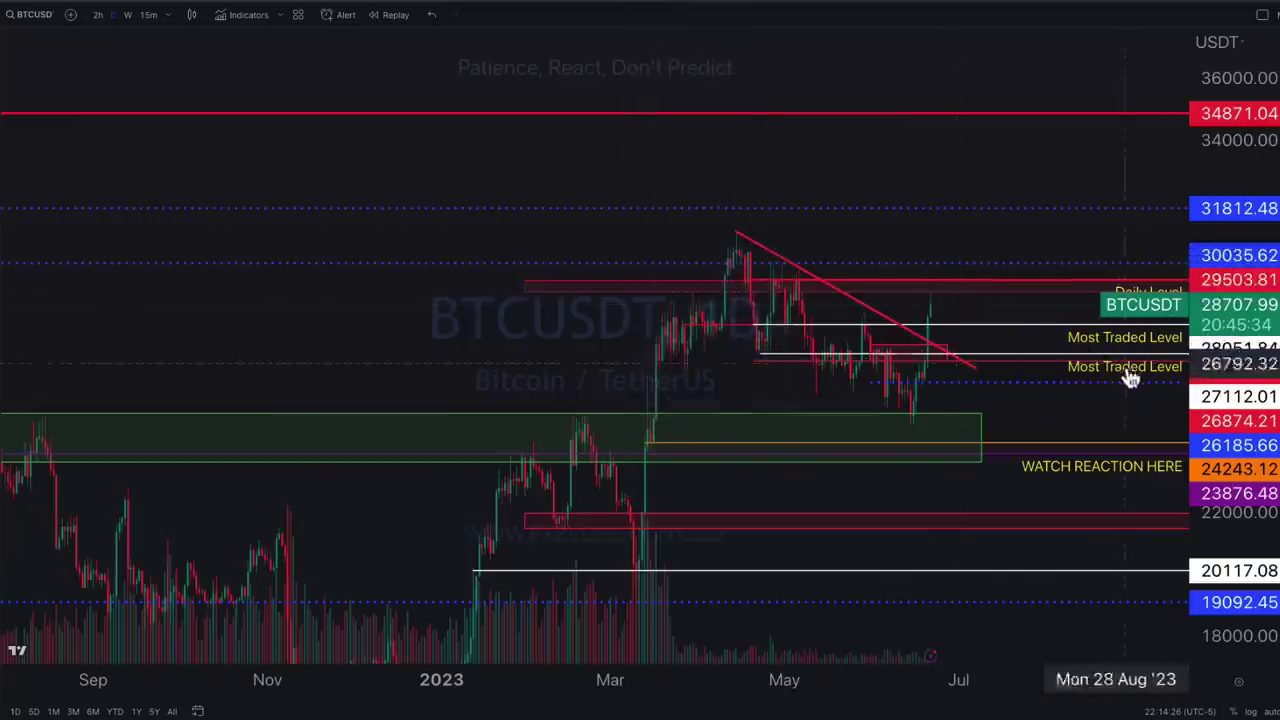
- Mark BTCUSDT's early-June high, draw a line up to the Daily Level, circle it and the May high with an arrow labelled S, and clear everything
{"action": "scroll", "coordinate": [1000, 235], "scroll_direction": "up", "scroll_amount": 3}
{"action": "left_click_drag", "start_coordinate": [897, 286], "coordinate": [851, 300]}
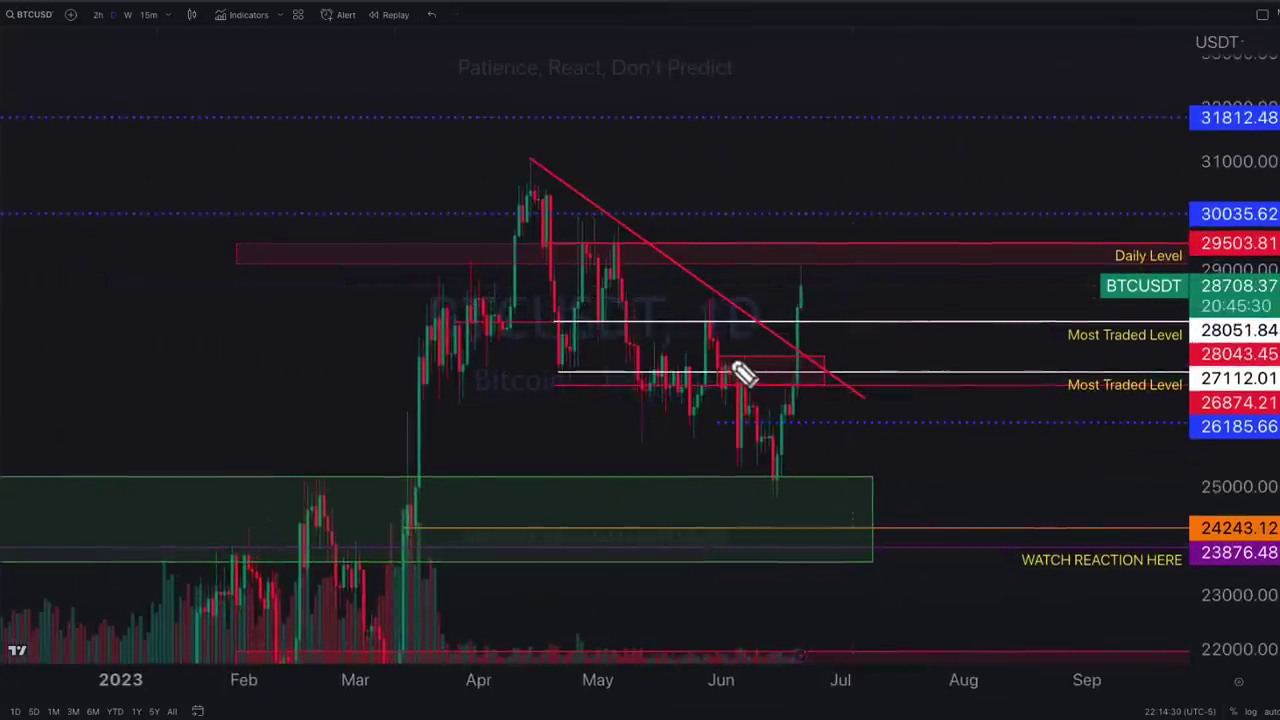
{"action": "mouse_move", "coordinate": [730, 362]}
{"action": "left_mouse_down"}
{"action": "mouse_move", "coordinate": [749, 360]}
{"action": "mouse_move", "coordinate": [805, 300]}
{"action": "mouse_move", "coordinate": [818, 256]}
{"action": "left_mouse_up"}
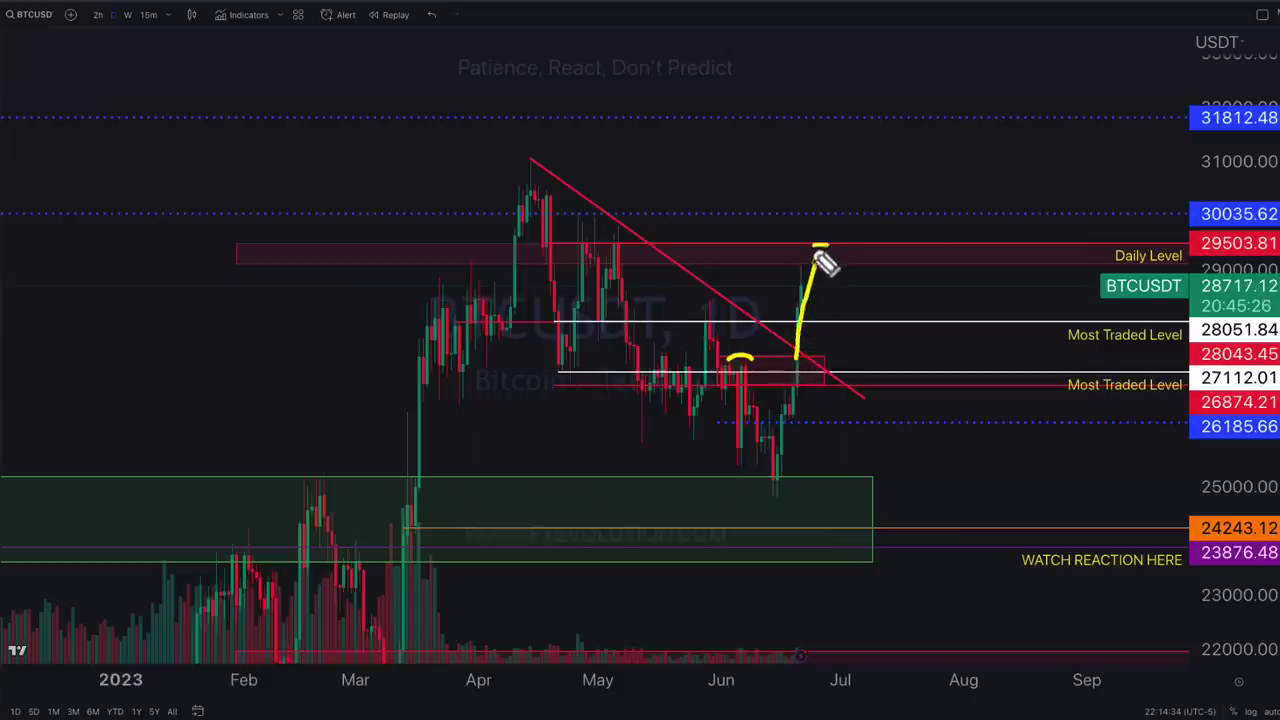
{"action": "mouse_move", "coordinate": [624, 245]}
{"action": "left_mouse_down"}
{"action": "mouse_move", "coordinate": [606, 264]}
{"action": "mouse_move", "coordinate": [689, 232]}
{"action": "left_mouse_up"}
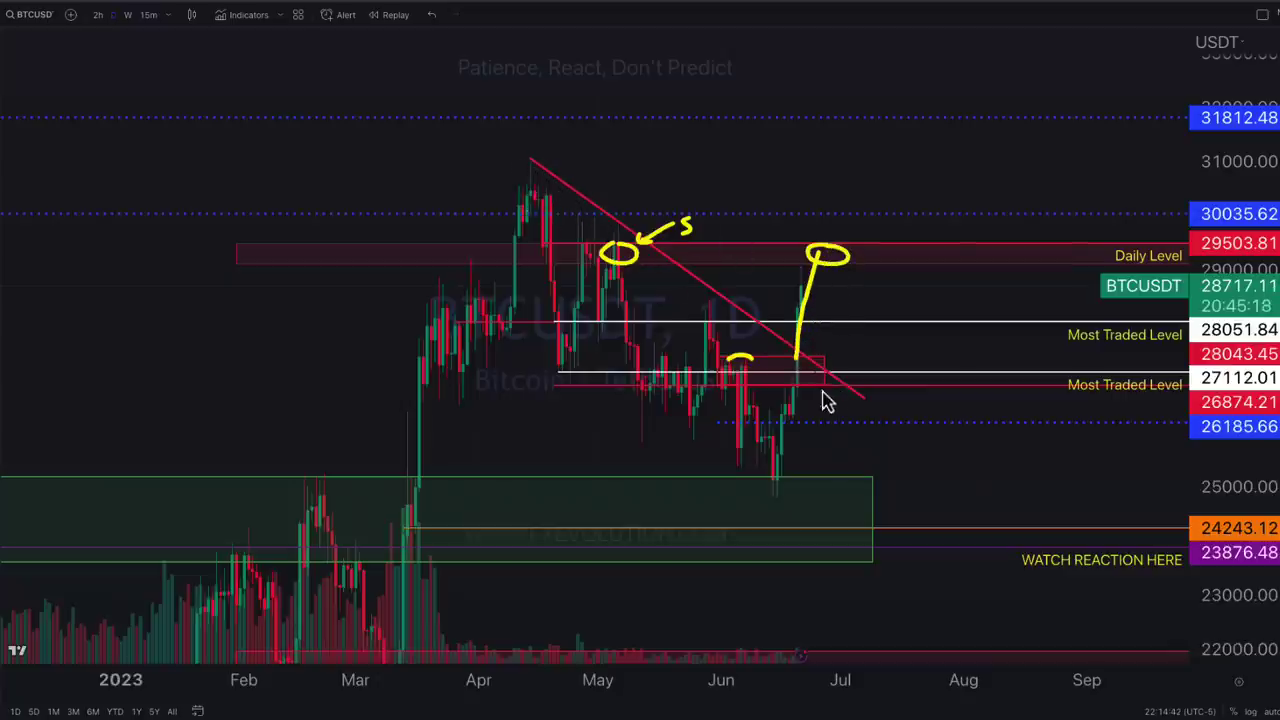
{"action": "key", "text": "Escape"}
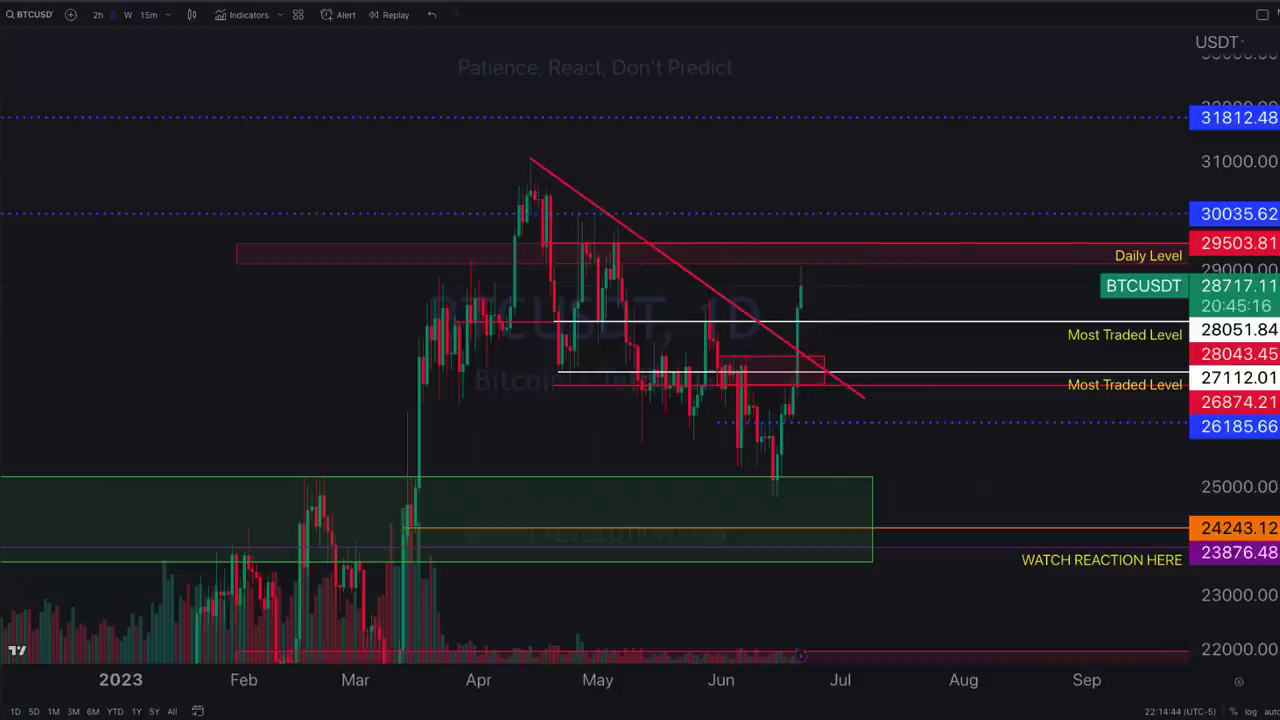
- On the 2h chart, mark the lows at 26185.66, sketch a drop to 24243.12, circle the mid-June low instead, and clear the marks
{"action": "left_click", "coordinate": [99, 16]}
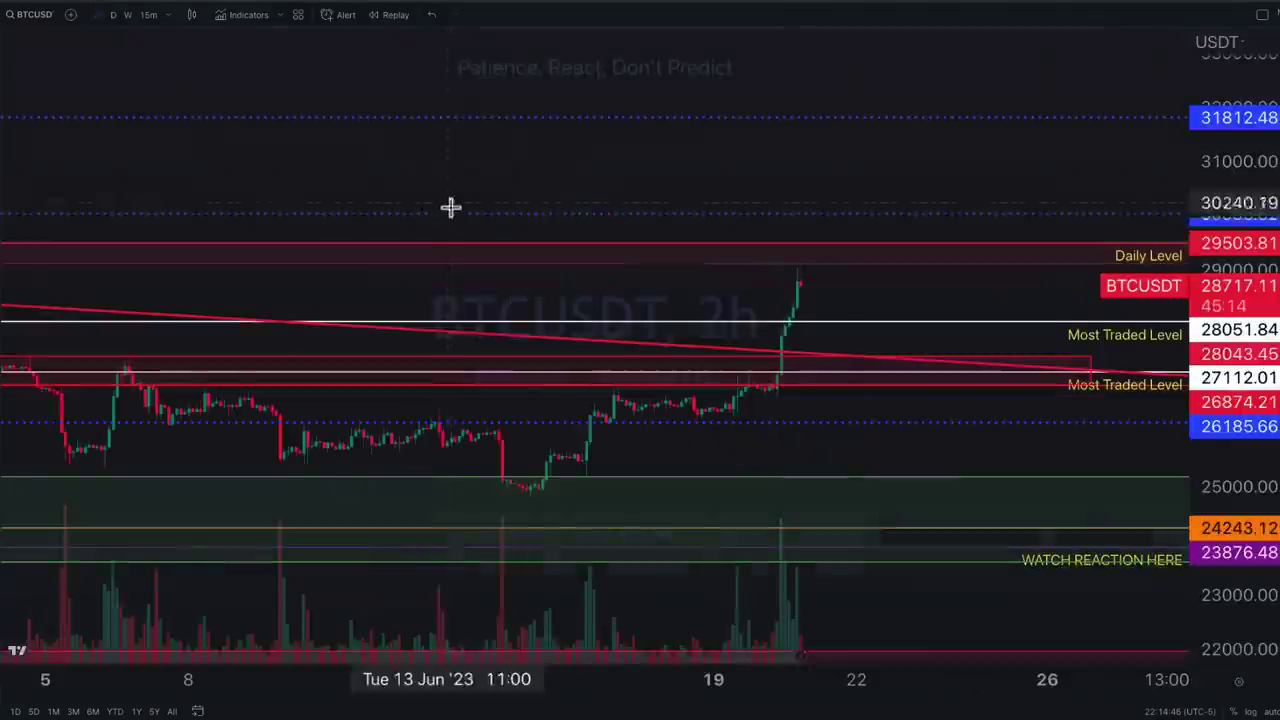
{"action": "scroll", "coordinate": [857, 391], "scroll_direction": "down", "scroll_amount": 5}
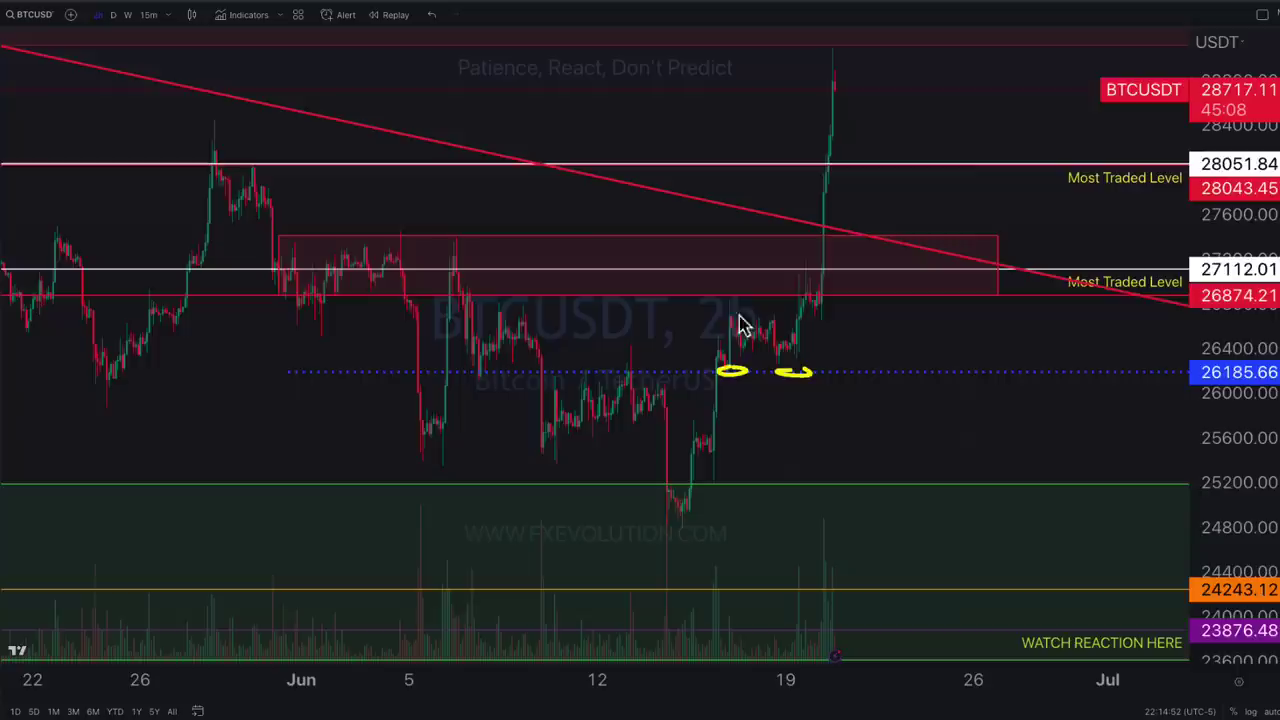
{"action": "mouse_move", "coordinate": [812, 288]}
{"action": "left_mouse_down"}
{"action": "mouse_move", "coordinate": [839, 380]}
{"action": "mouse_move", "coordinate": [874, 369]}
{"action": "mouse_move", "coordinate": [882, 350]}
{"action": "mouse_move", "coordinate": [942, 603]}
{"action": "left_mouse_up"}
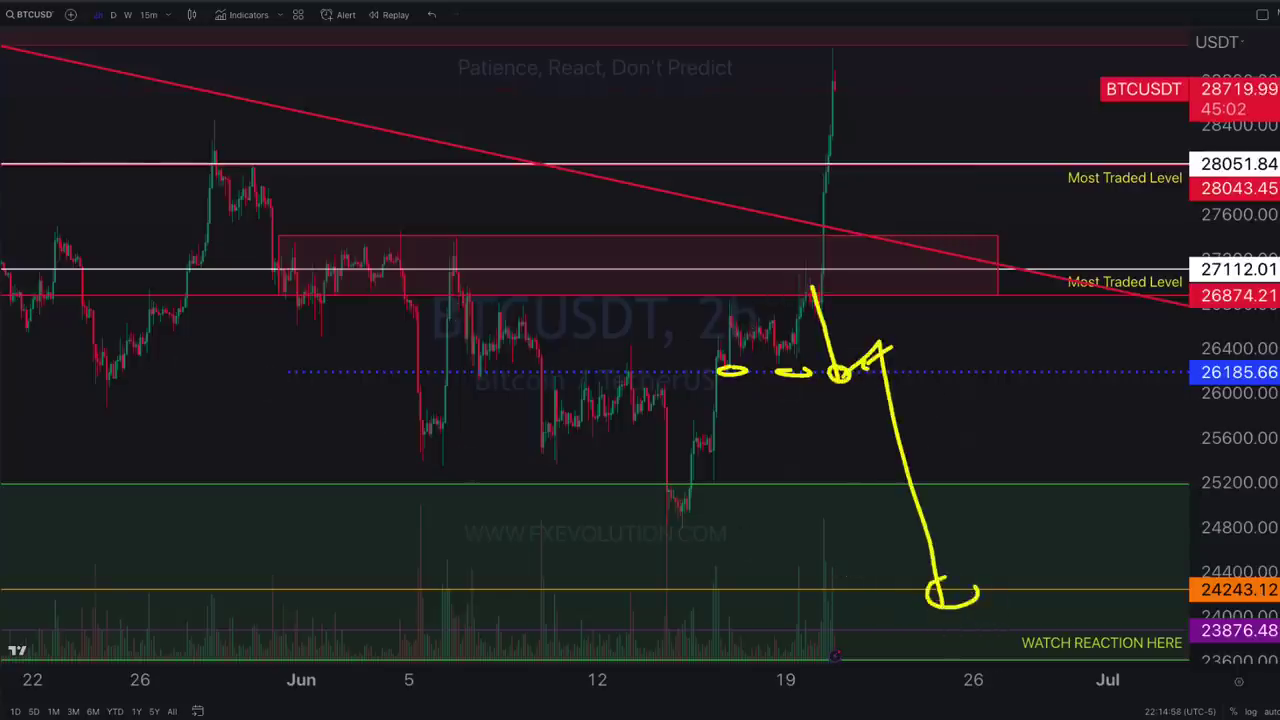
{"action": "key", "text": "e"}
{"action": "left_click_drag", "start_coordinate": [702, 529], "coordinate": [645, 517]}
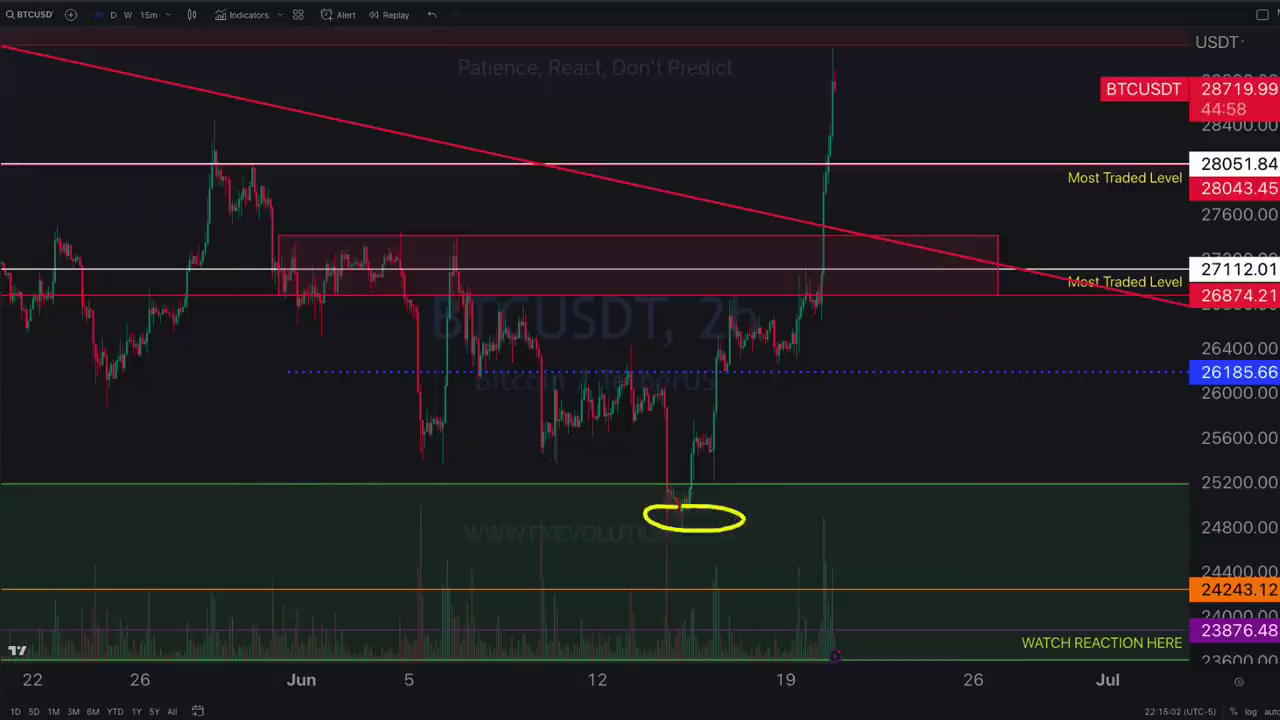
{"action": "key", "text": "e"}
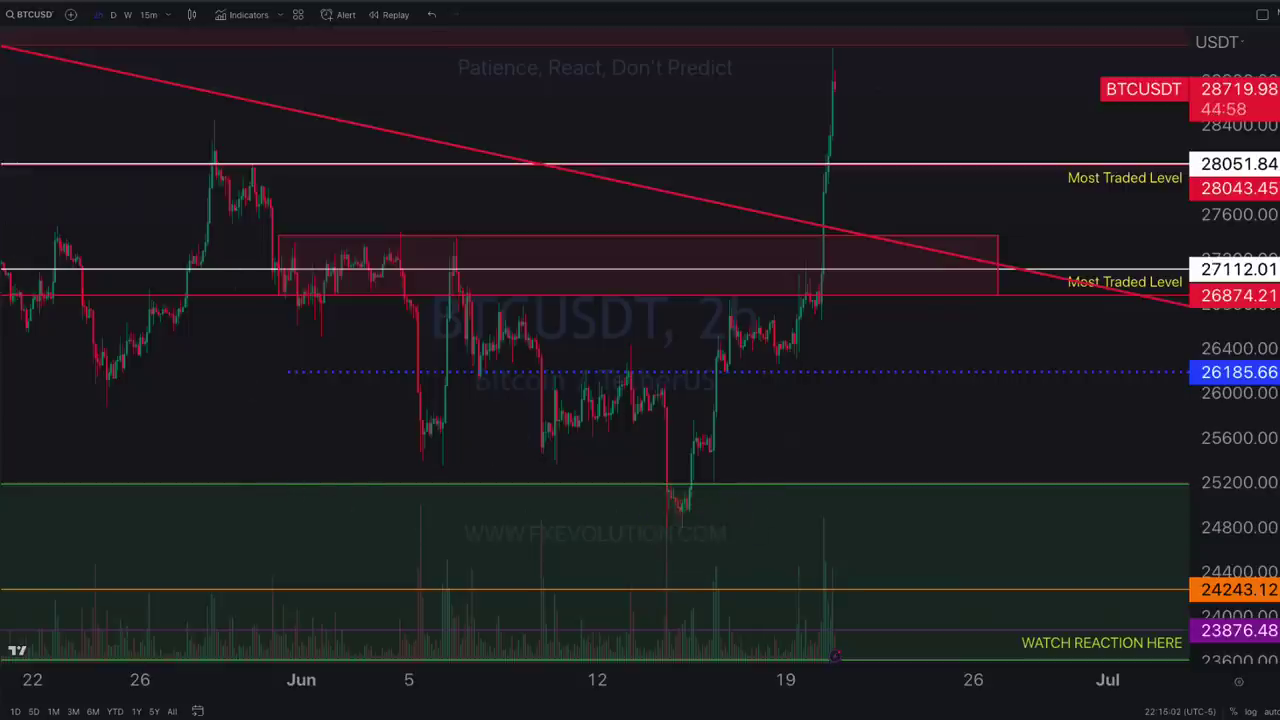
- Return to the daily chart, circle the late-April to May highs and the matching Daily Level area ahead with an arrow, and clear the marks
{"action": "left_click", "coordinate": [112, 16]}
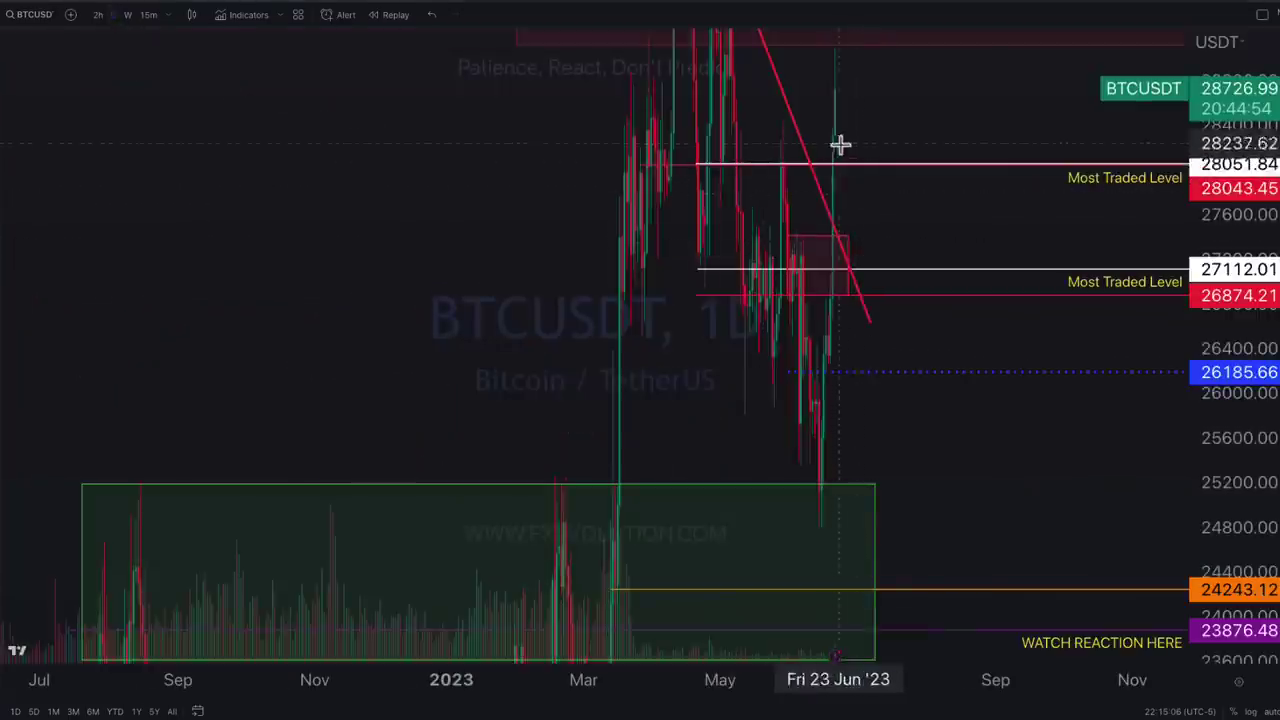
{"action": "left_click_drag", "start_coordinate": [840, 145], "coordinate": [908, 183]}
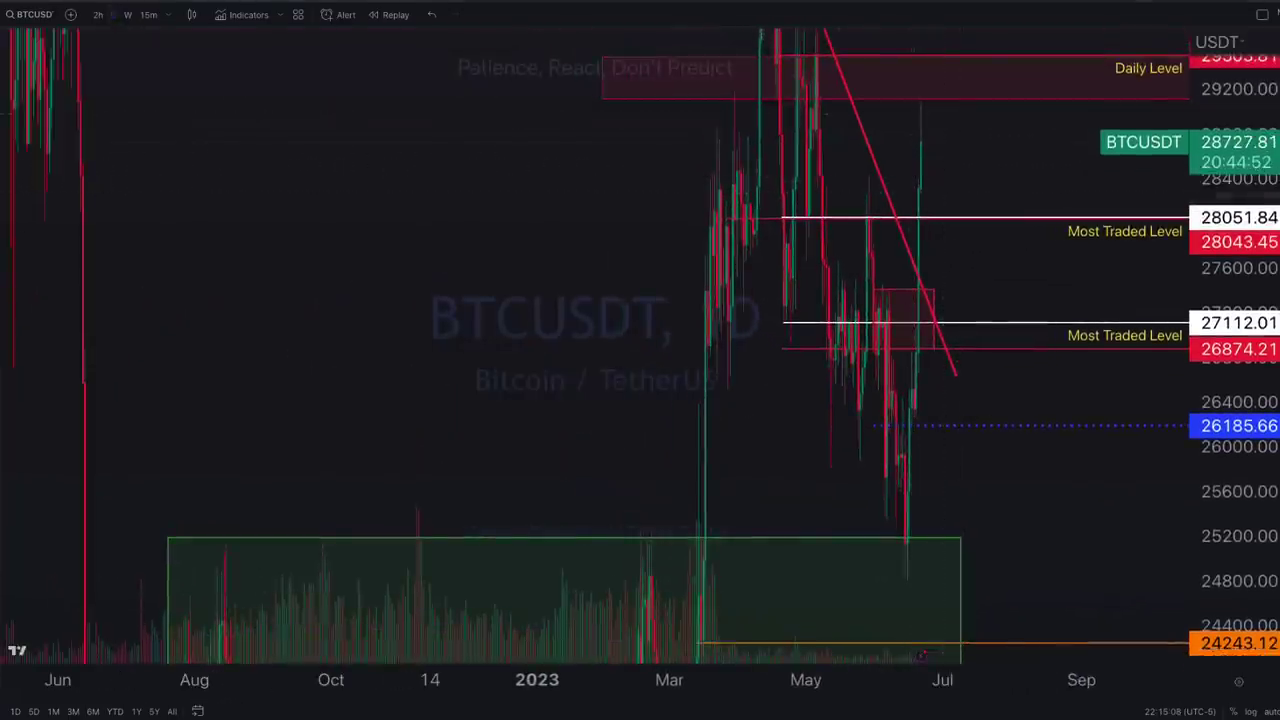
{"action": "left_click_drag", "start_coordinate": [1234, 180], "coordinate": [1234, 520]}
{"action": "scroll", "coordinate": [903, 360], "scroll_direction": "up", "scroll_amount": 5}
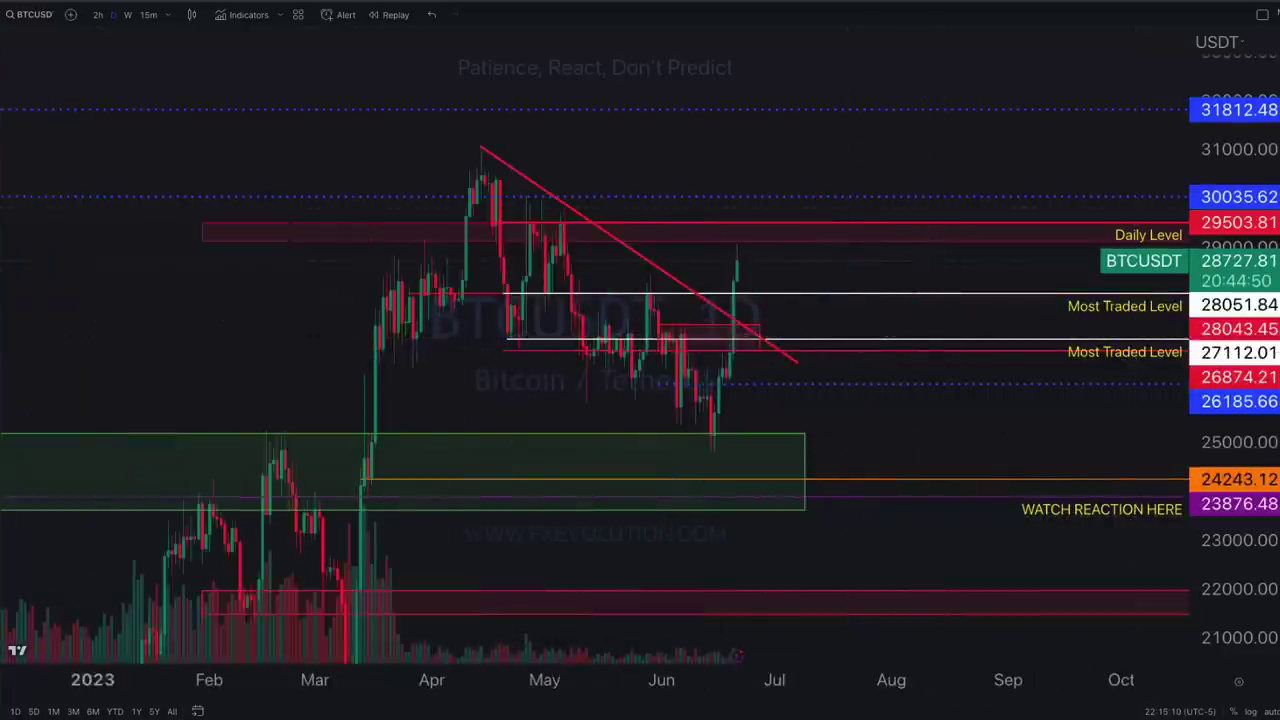
{"action": "left_click_drag", "start_coordinate": [586, 229], "coordinate": [598, 226]}
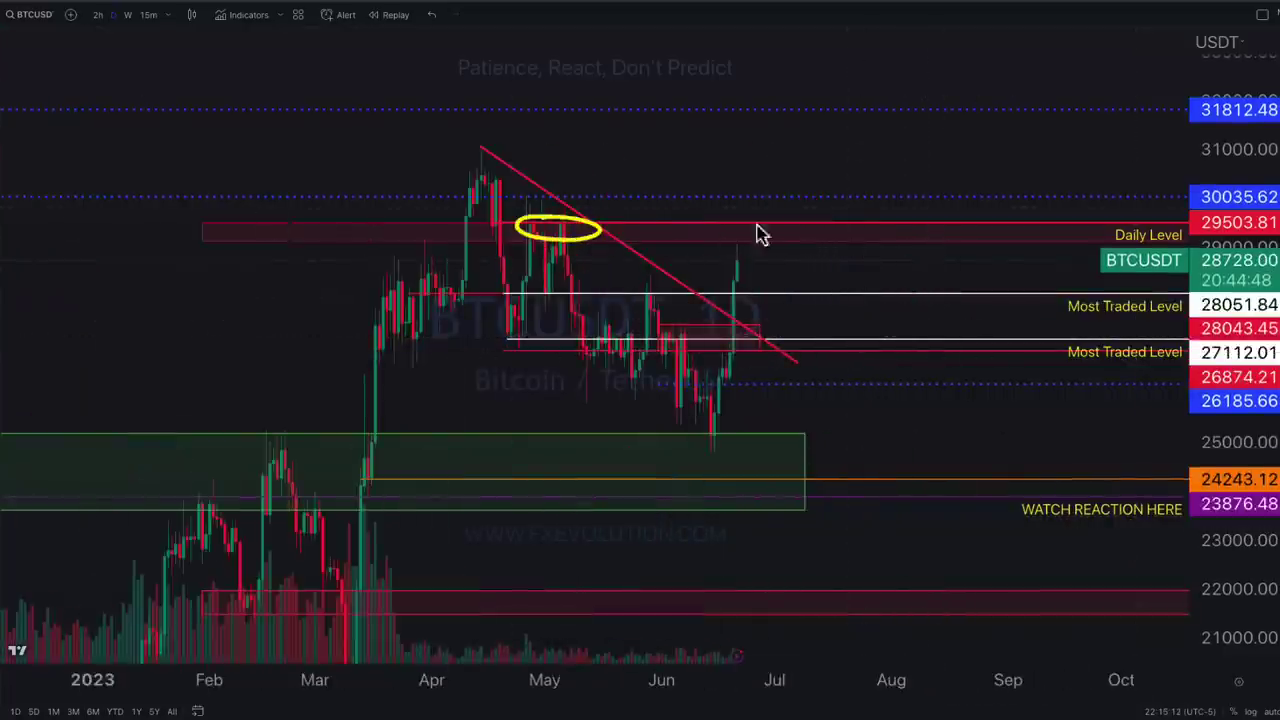
{"action": "left_click_drag", "start_coordinate": [760, 226], "coordinate": [755, 223]}
{"action": "left_click_drag", "start_coordinate": [845, 197], "coordinate": [815, 240]}
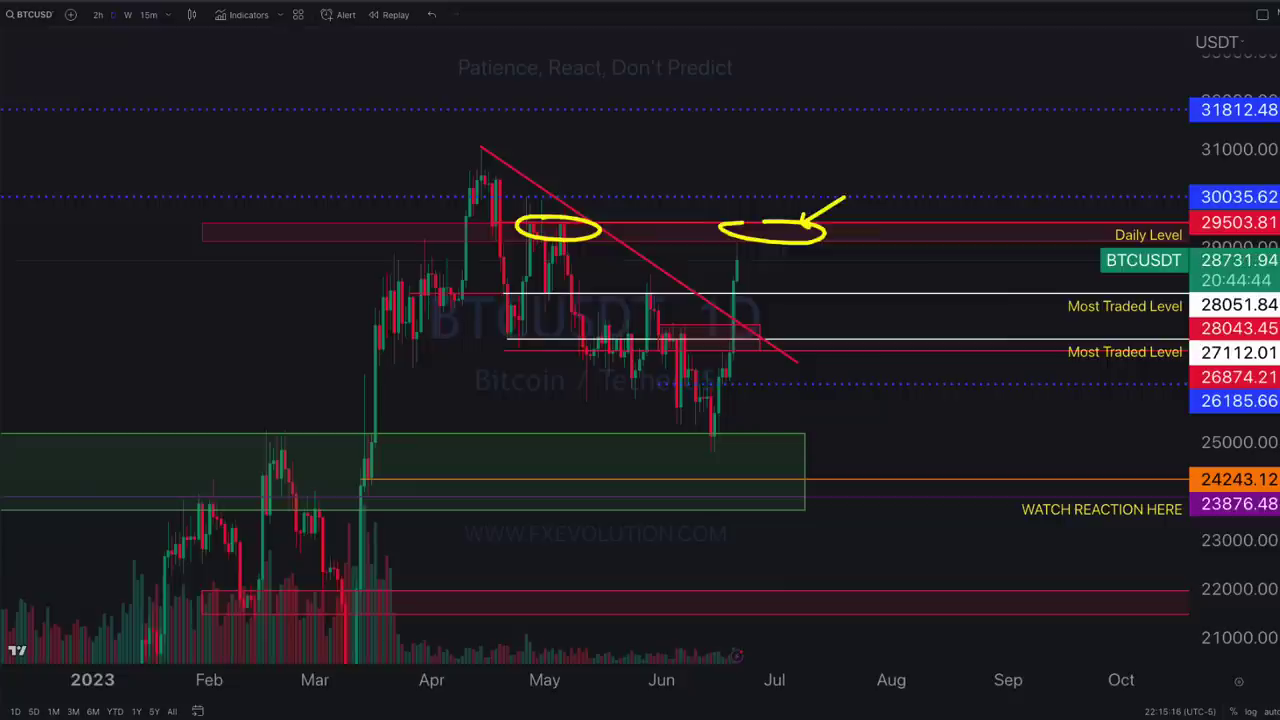
{"action": "scroll", "coordinate": [821, 270], "scroll_direction": "down", "scroll_amount": 2}
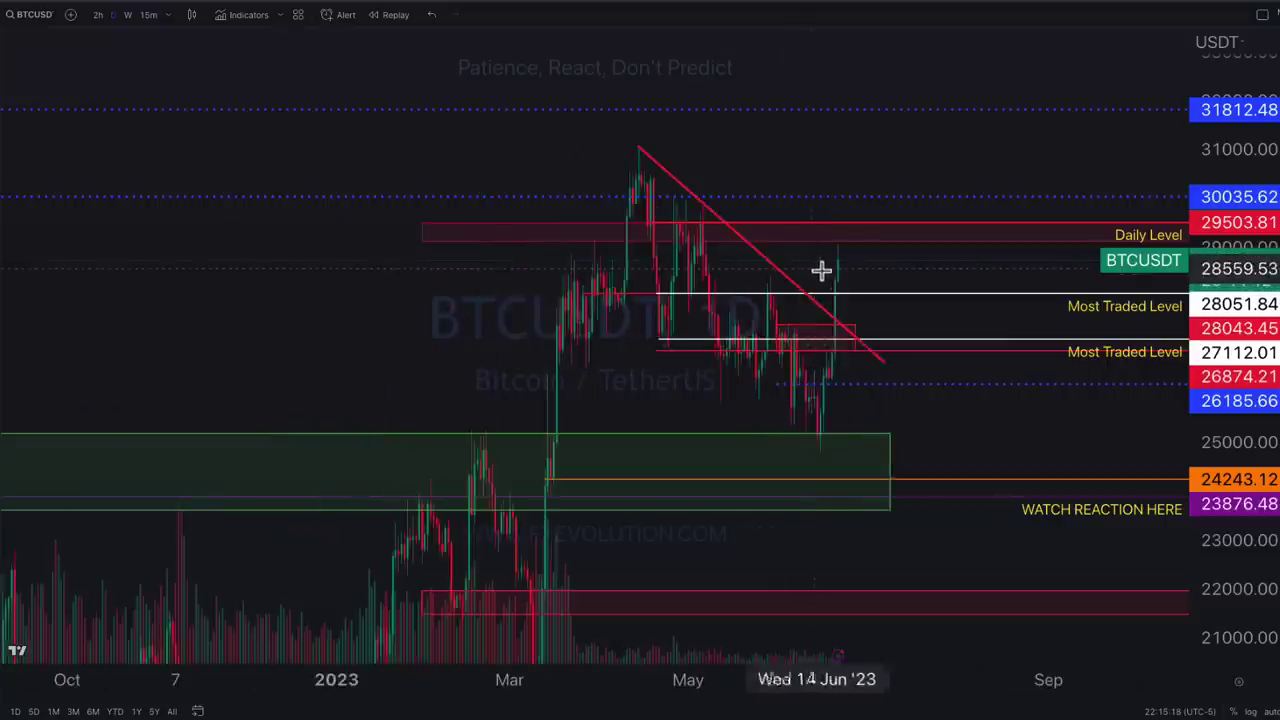
- Switch BTCUSDT to the weekly timeframe and examine the 2023 candles against the marked levels up to 34871.04
{"action": "left_click_drag", "start_coordinate": [893, 285], "coordinate": [854, 372]}
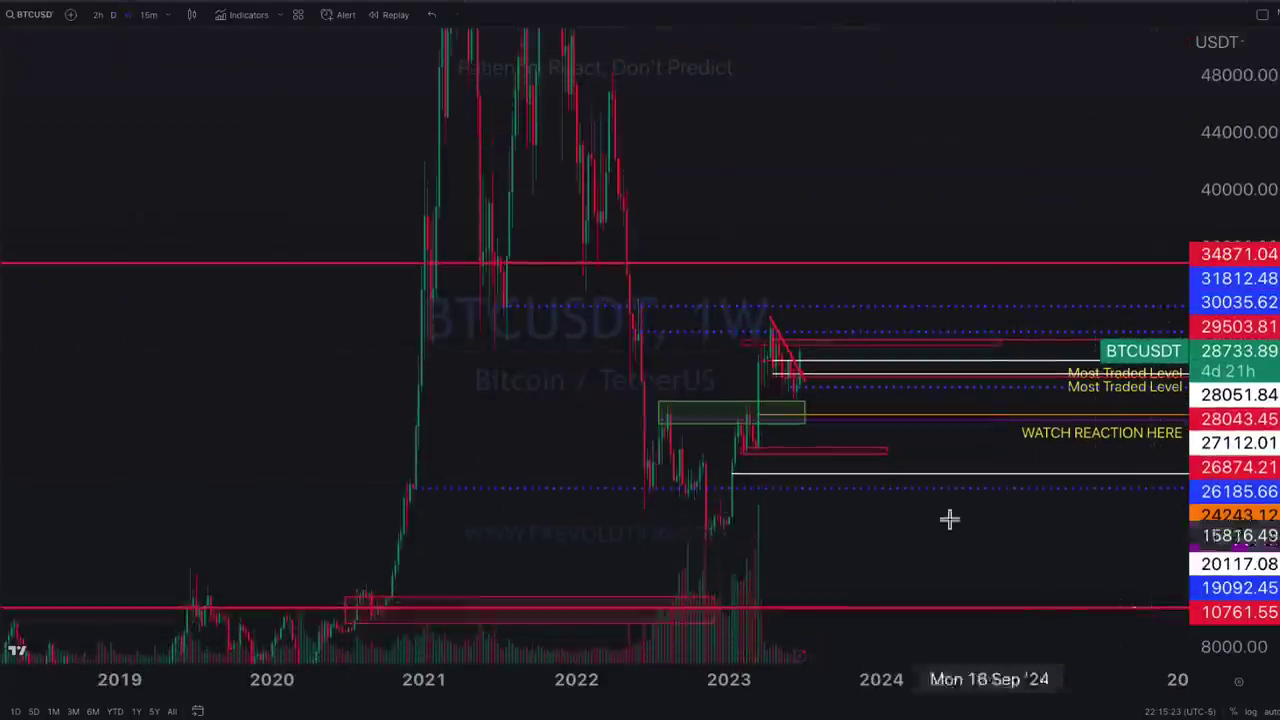
{"action": "scroll", "coordinate": [737, 371], "scroll_direction": "up", "scroll_amount": 2}
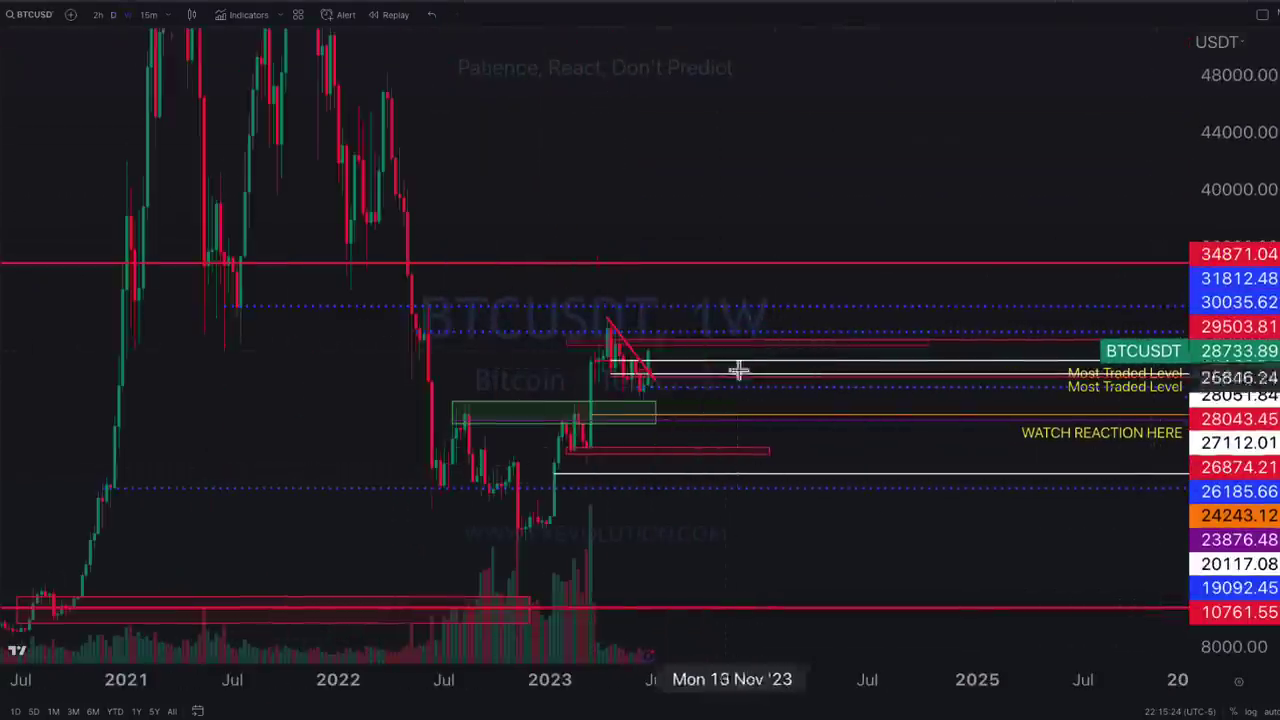
{"action": "left_click_drag", "start_coordinate": [746, 297], "coordinate": [854, 337]}
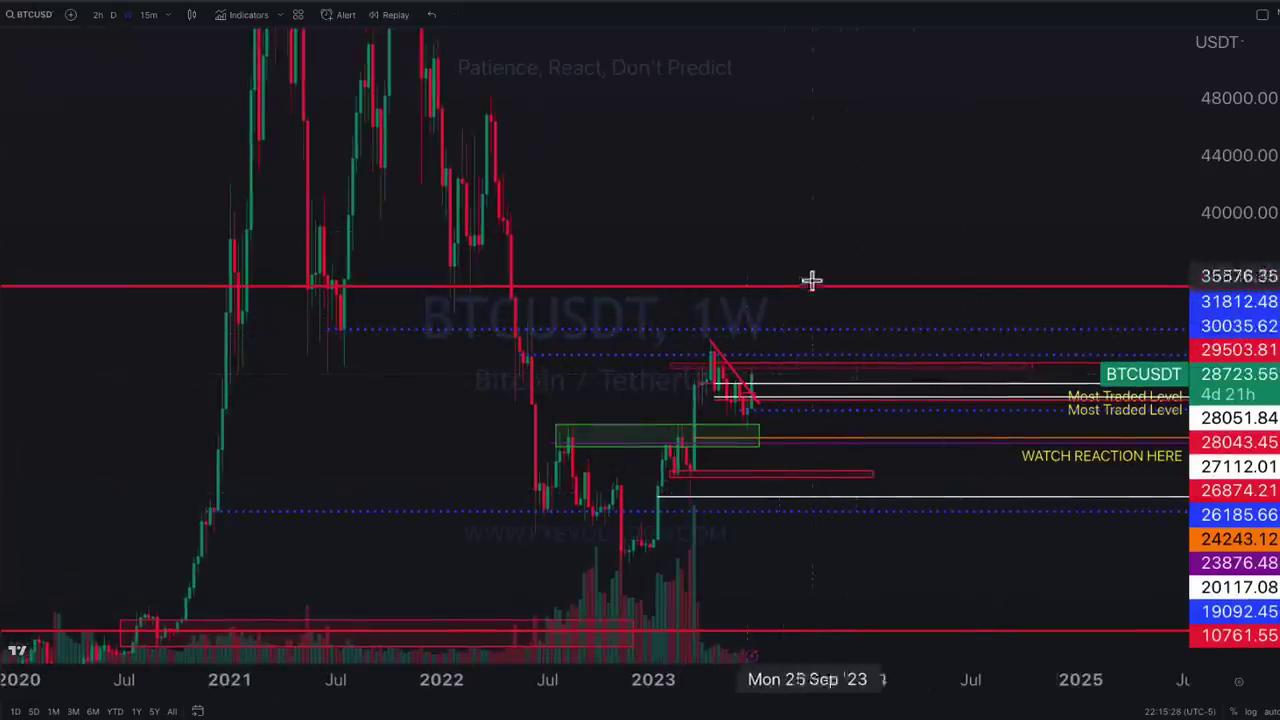
{"action": "left_click_drag", "start_coordinate": [1240, 466], "coordinate": [1238, 346]}
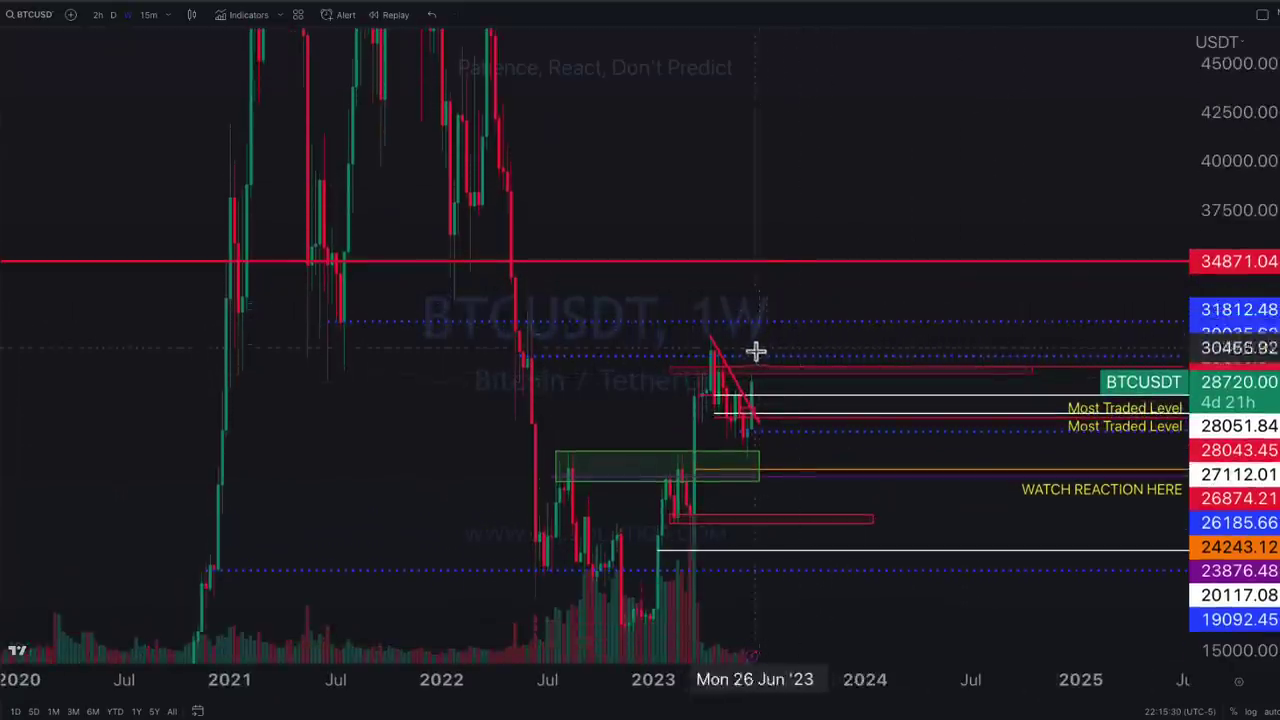
{"action": "scroll", "coordinate": [756, 351], "scroll_direction": "up", "scroll_amount": 3}
{"action": "left_click_drag", "start_coordinate": [600, 382], "coordinate": [657, 365]}
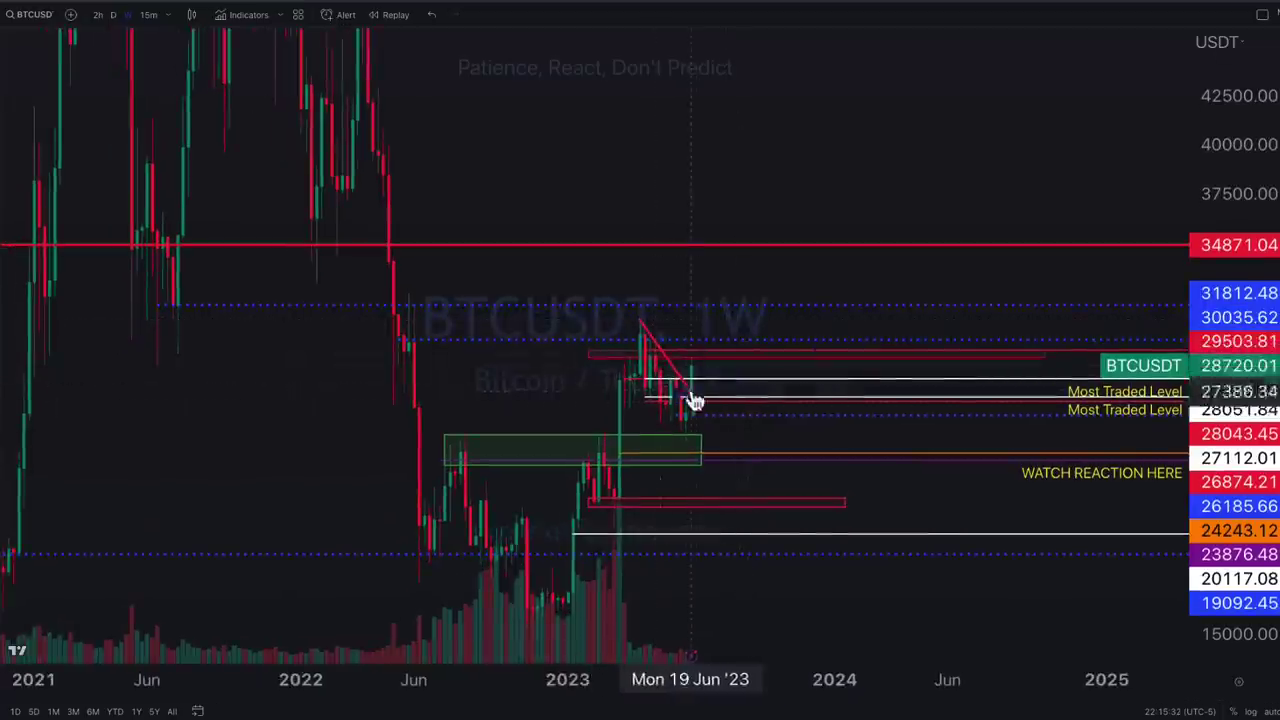
- Compare the latest daily breakout above the descending trendline with the weekly chart, rescaled to include the 2021 and 2022 price action
{"action": "left_click", "coordinate": [112, 15]}
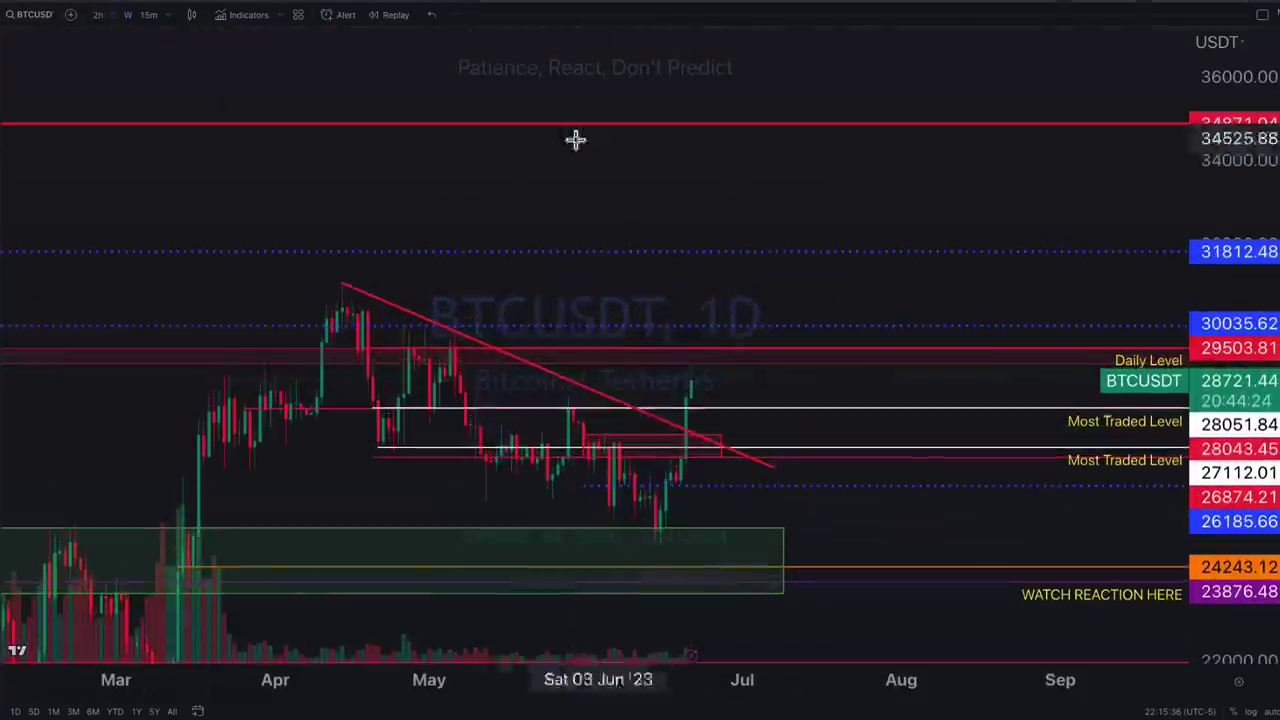
{"action": "left_click_drag", "start_coordinate": [716, 457], "coordinate": [723, 423]}
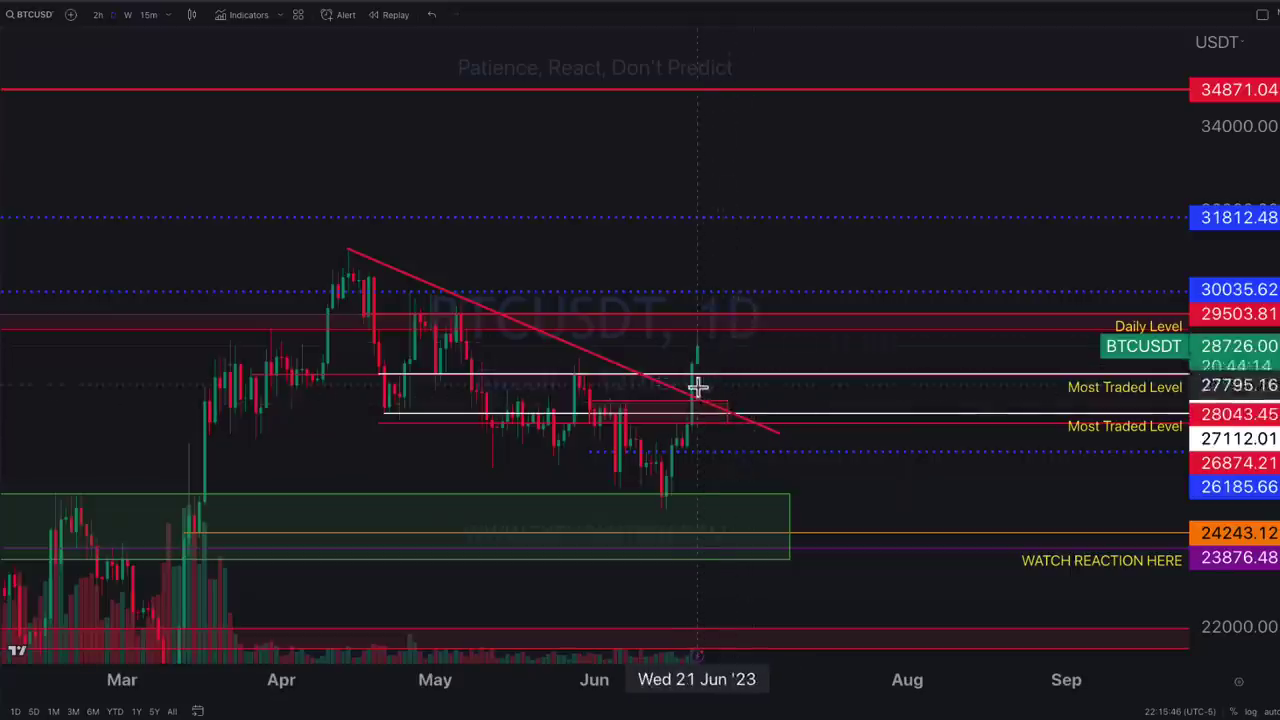
{"action": "left_click", "coordinate": [127, 14]}
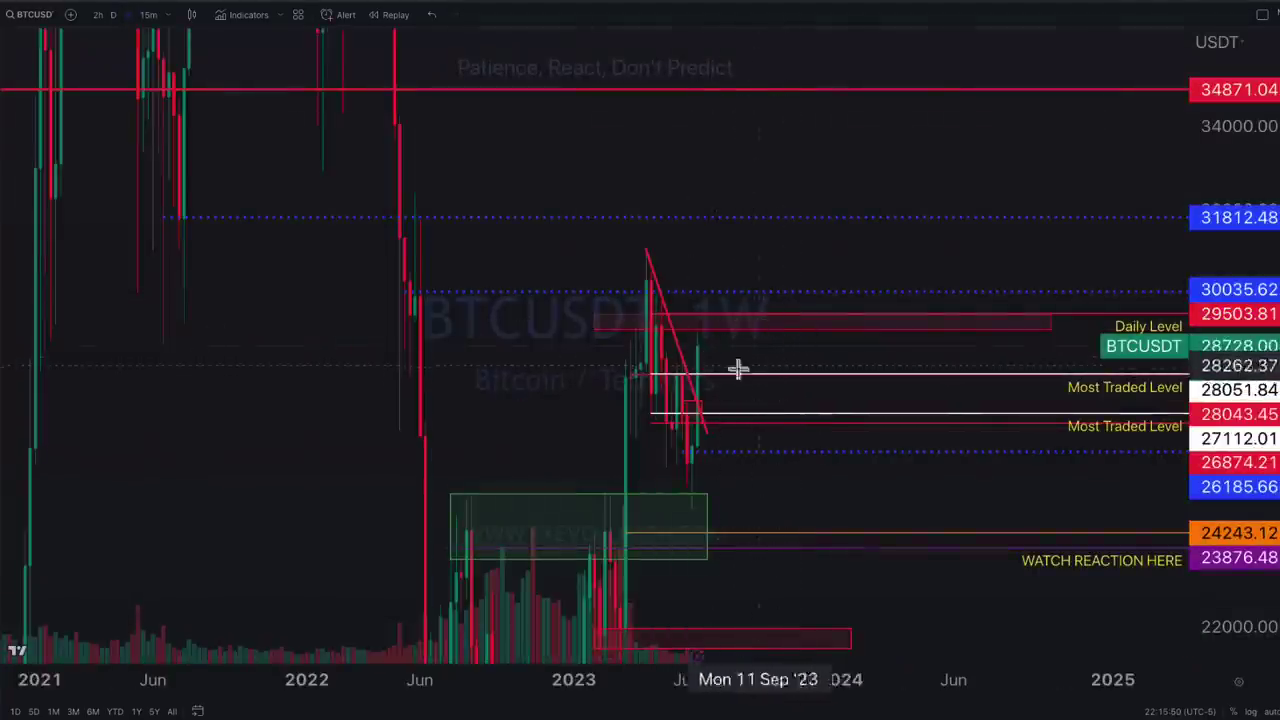
{"action": "left_click_drag", "start_coordinate": [1224, 282], "coordinate": [1226, 540]}
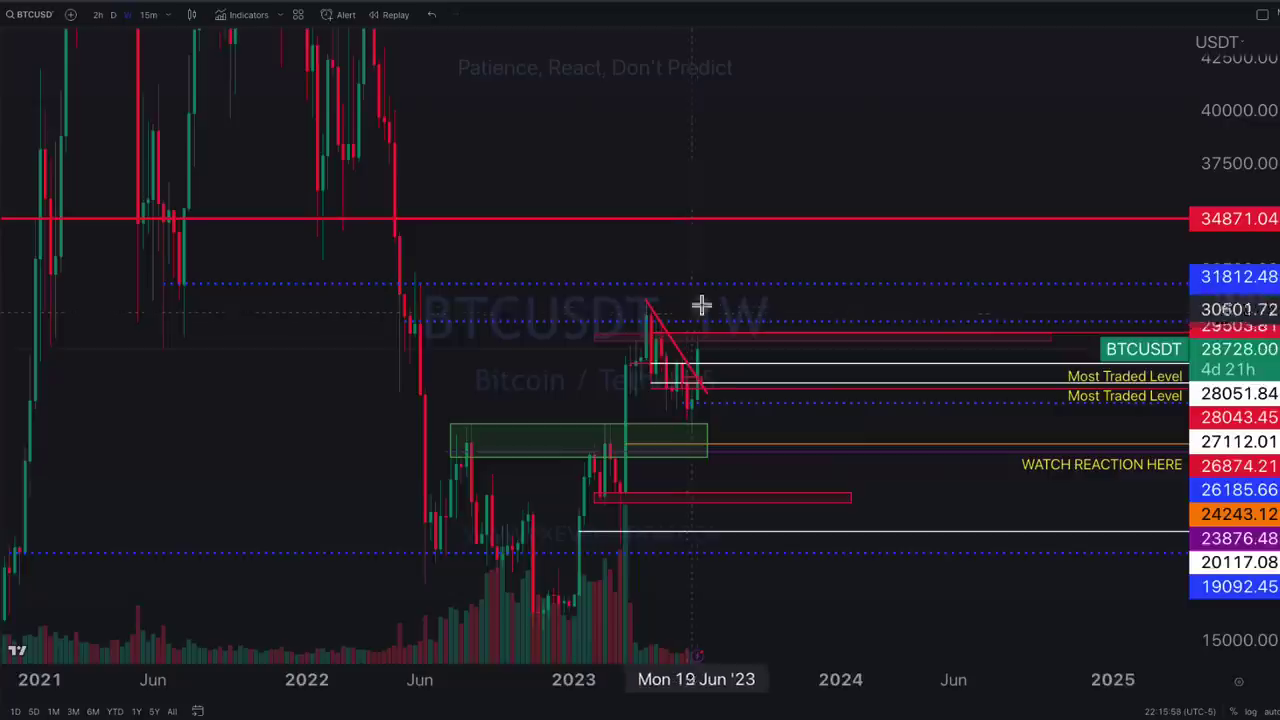
{"action": "left_click_drag", "start_coordinate": [717, 271], "coordinate": [792, 264]}
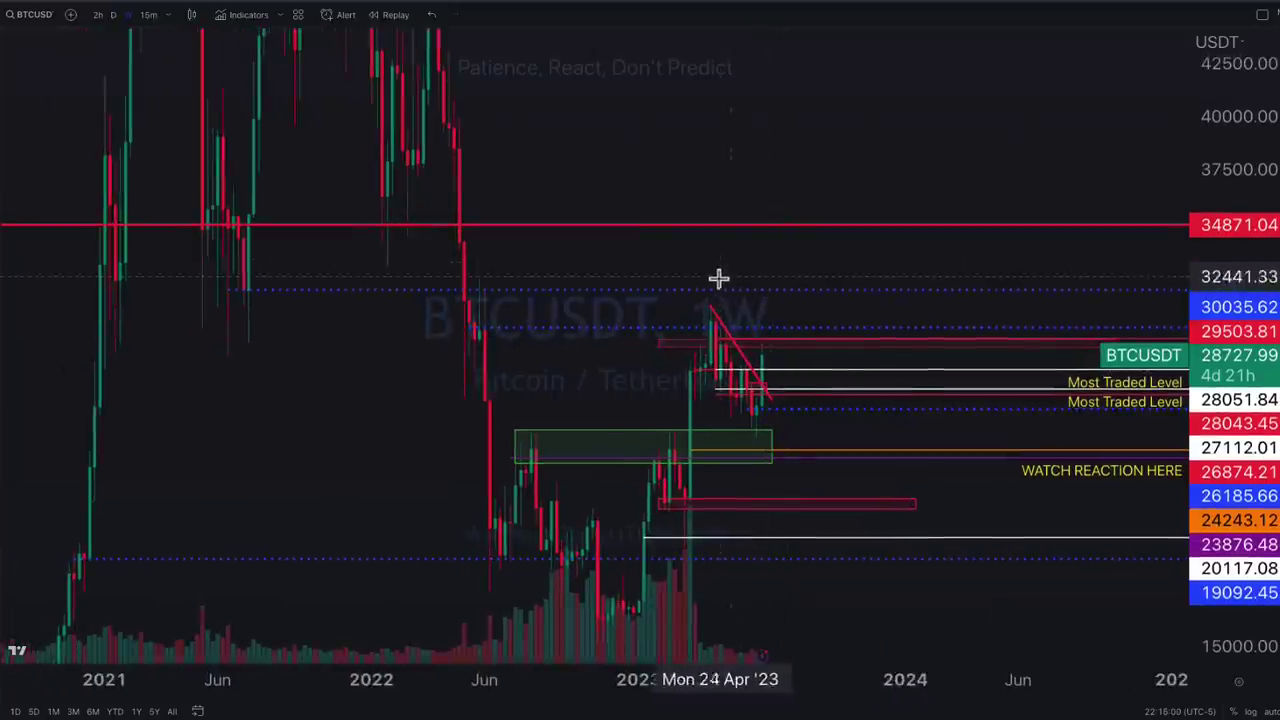
- Open the combined MSFT chart, leave space after the latest candles, and measure the drop from the latest high to the moving average
{"action": "mouse_move", "coordinate": [686, 2]}
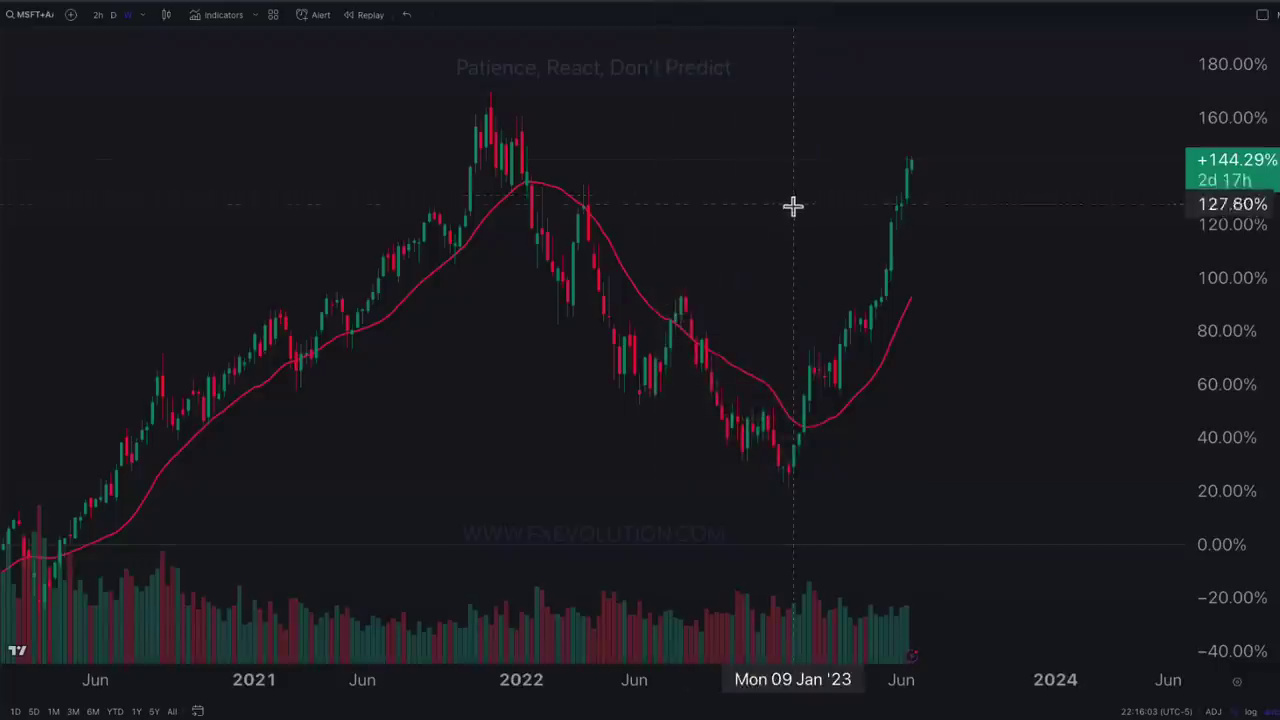
{"action": "scroll", "coordinate": [812, 235], "scroll_direction": "right", "scroll_amount": 2}
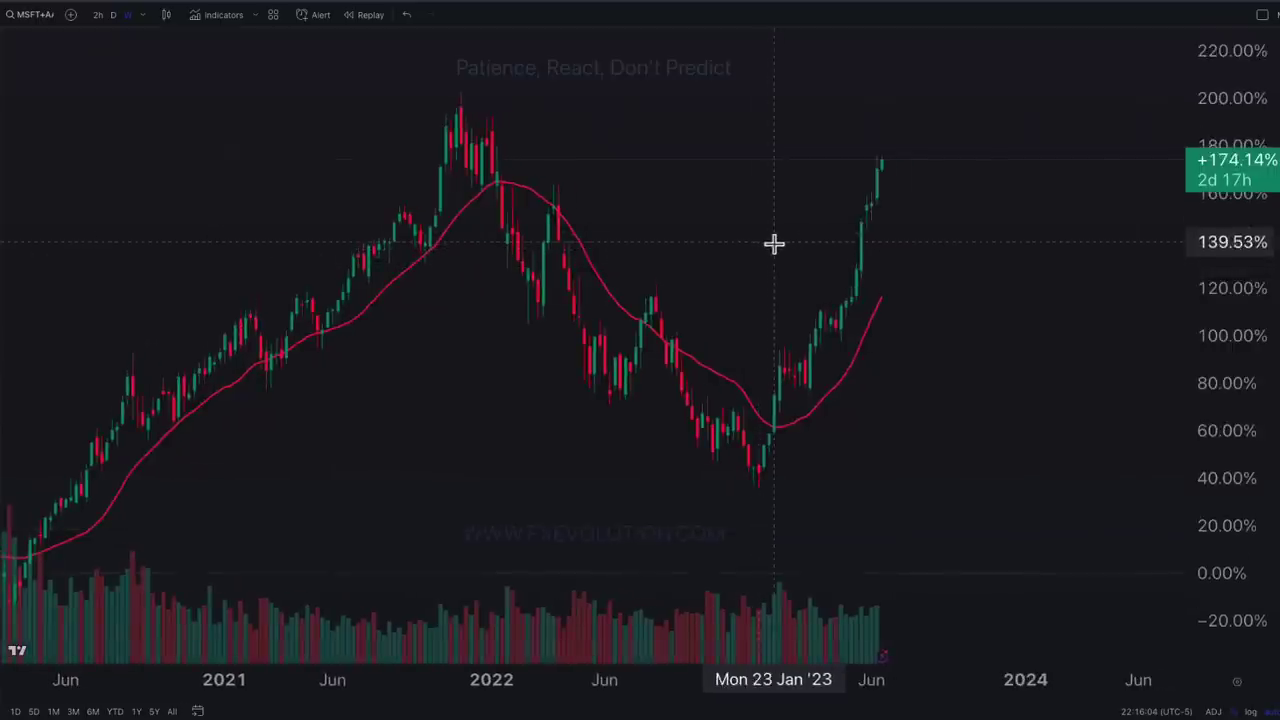
{"action": "scroll", "coordinate": [712, 256], "scroll_direction": "right", "scroll_amount": 2}
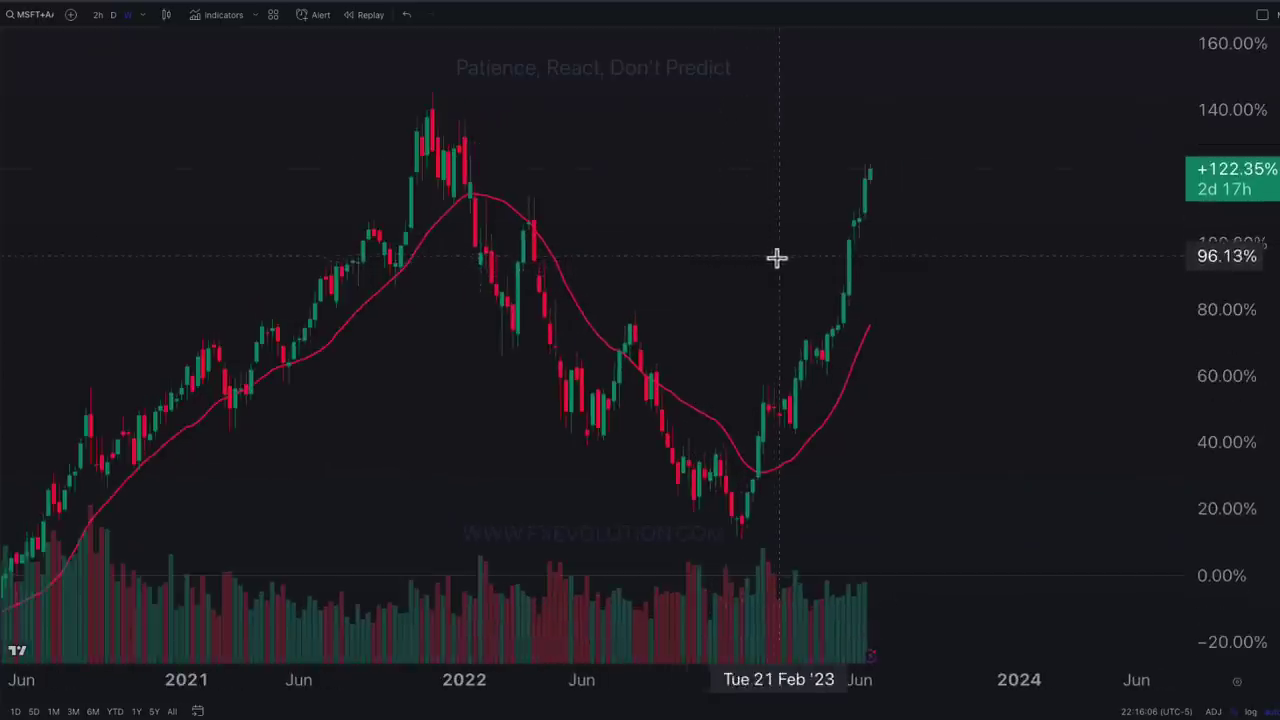
{"action": "scroll", "coordinate": [740, 258], "scroll_direction": "right", "scroll_amount": 3}
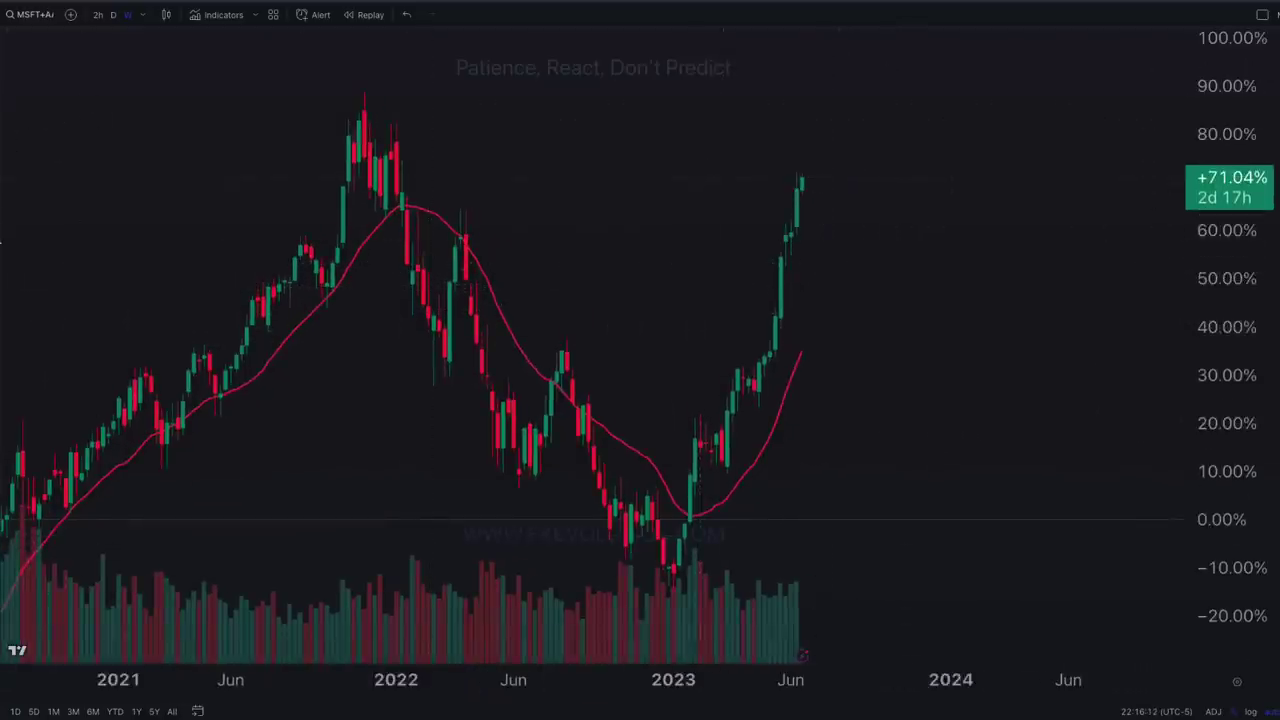
{"action": "left_click", "coordinate": [806, 177], "text": "shift"}
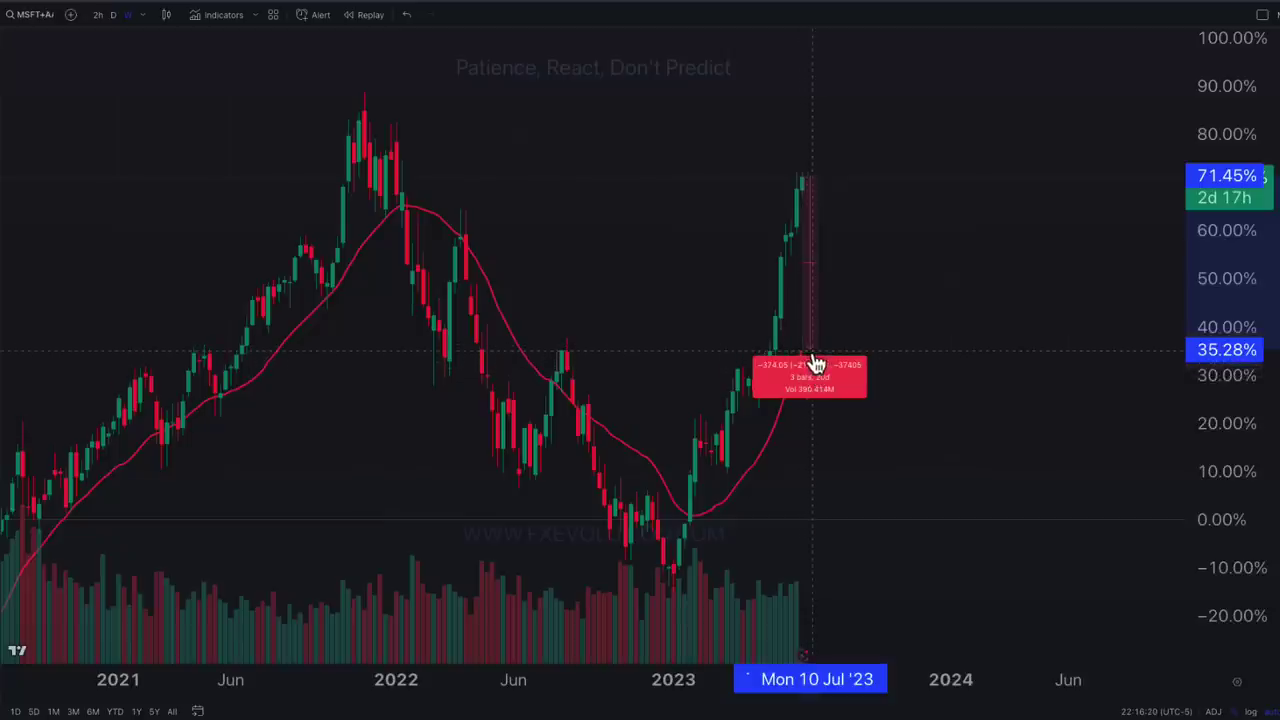
{"action": "left_click", "coordinate": [813, 355]}
{"action": "left_click_drag", "start_coordinate": [704, 330], "coordinate": [815, 328]}
- Go back to the 2019–2022 price action, measure the rise from the moving average to the late-August 2020 peak, and dismiss the measurement
{"action": "left_click_drag", "start_coordinate": [312, 376], "coordinate": [663, 434]}
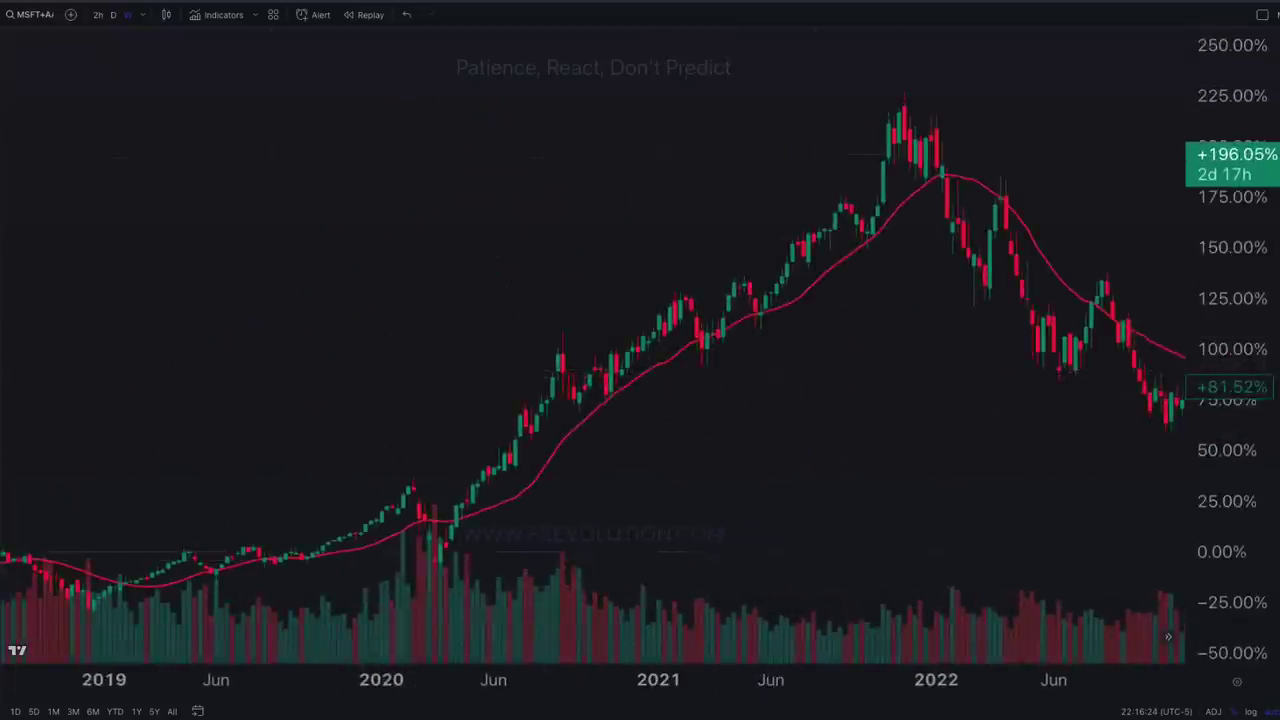
{"action": "left_click", "coordinate": [571, 432], "text": "shift"}
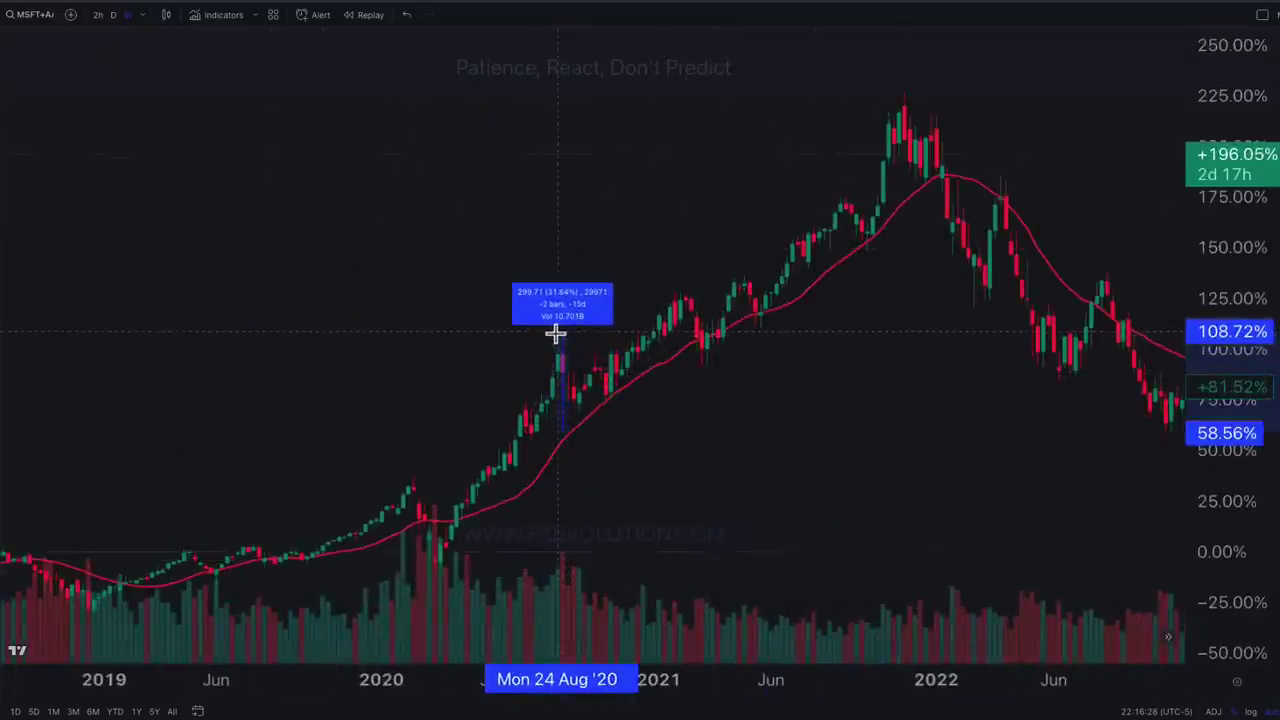
{"action": "left_click", "coordinate": [558, 332]}
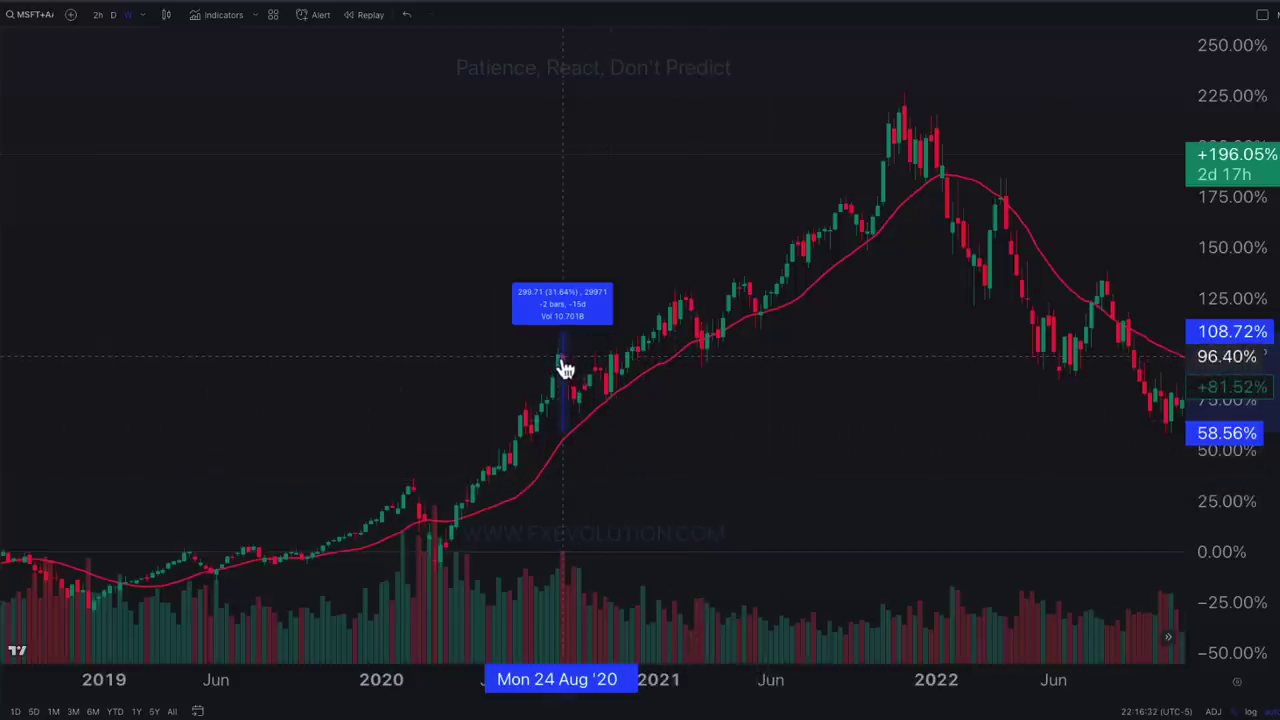
{"action": "left_click", "coordinate": [400, 334]}
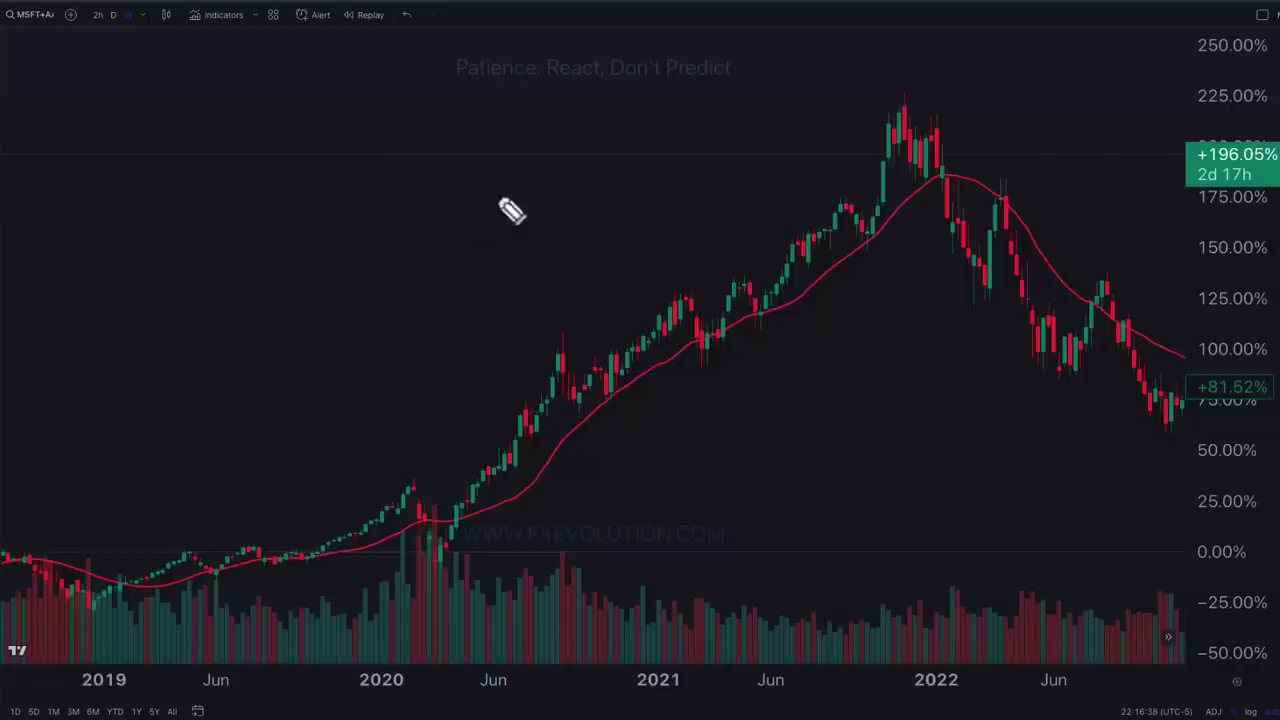
- Write "CALLS", "57%" and "JPM" on the combined MSFT chart, circle each of them, and clear the annotations
{"action": "left_click_drag", "start_coordinate": [513, 191], "coordinate": [514, 213]}
{"action": "left_click_drag", "start_coordinate": [526, 200], "coordinate": [541, 212]}
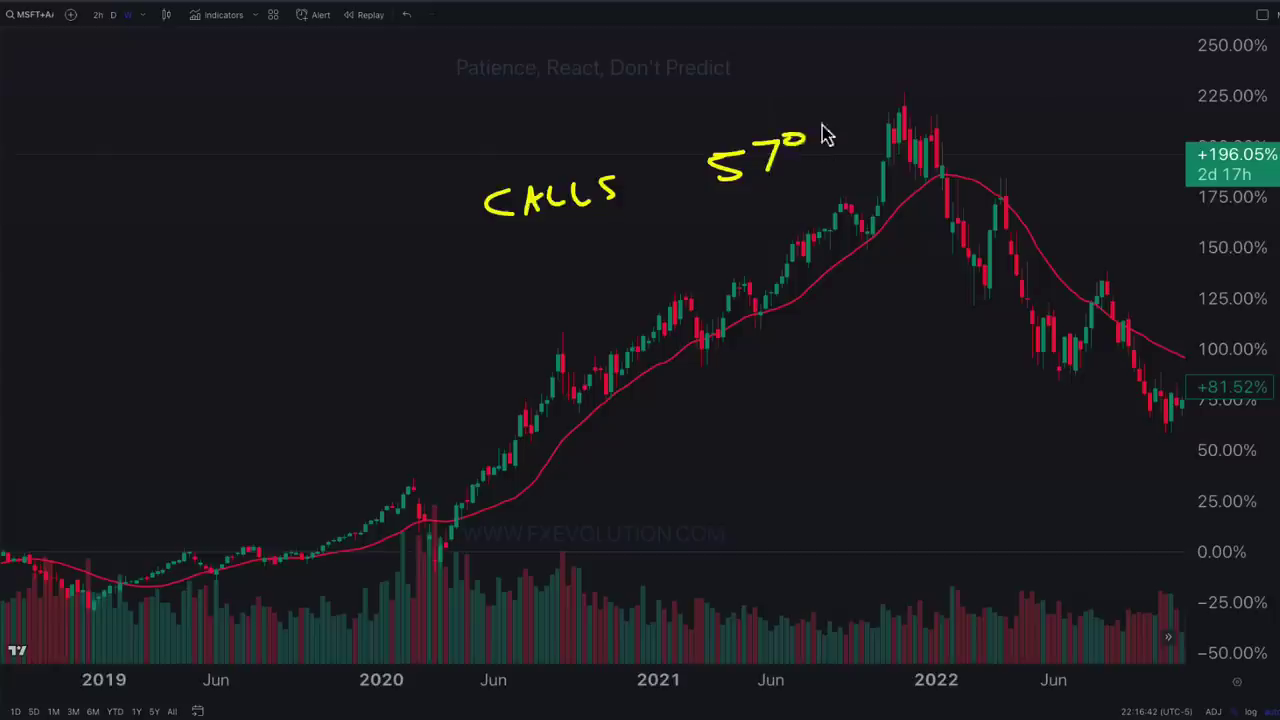
{"action": "mouse_move", "coordinate": [715, 122]}
{"action": "left_mouse_down"}
{"action": "mouse_move", "coordinate": [892, 127]}
{"action": "mouse_move", "coordinate": [782, 110]}
{"action": "left_mouse_up"}
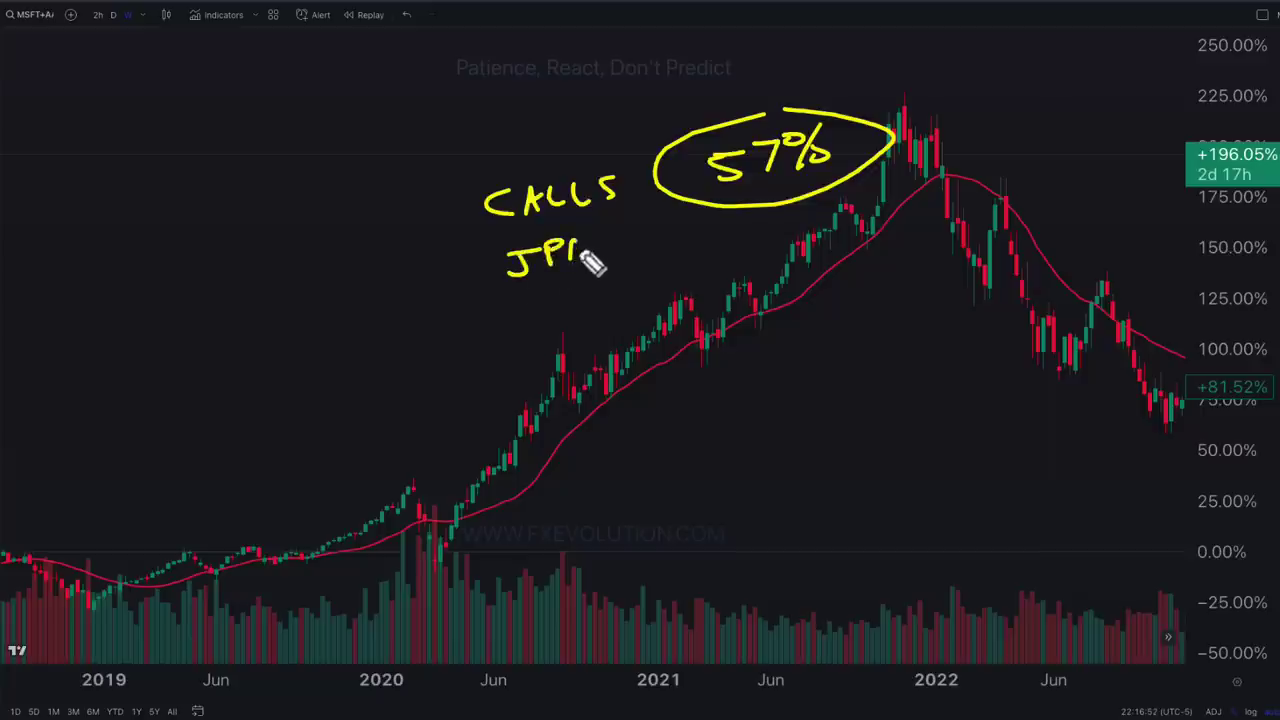
{"action": "mouse_move", "coordinate": [582, 254]}
{"action": "left_mouse_down"}
{"action": "mouse_move", "coordinate": [600, 250]}
{"action": "mouse_move", "coordinate": [592, 227]}
{"action": "left_mouse_up"}
{"action": "mouse_move", "coordinate": [540, 166]}
{"action": "left_mouse_down"}
{"action": "mouse_move", "coordinate": [650, 167]}
{"action": "mouse_move", "coordinate": [473, 166]}
{"action": "left_mouse_up"}
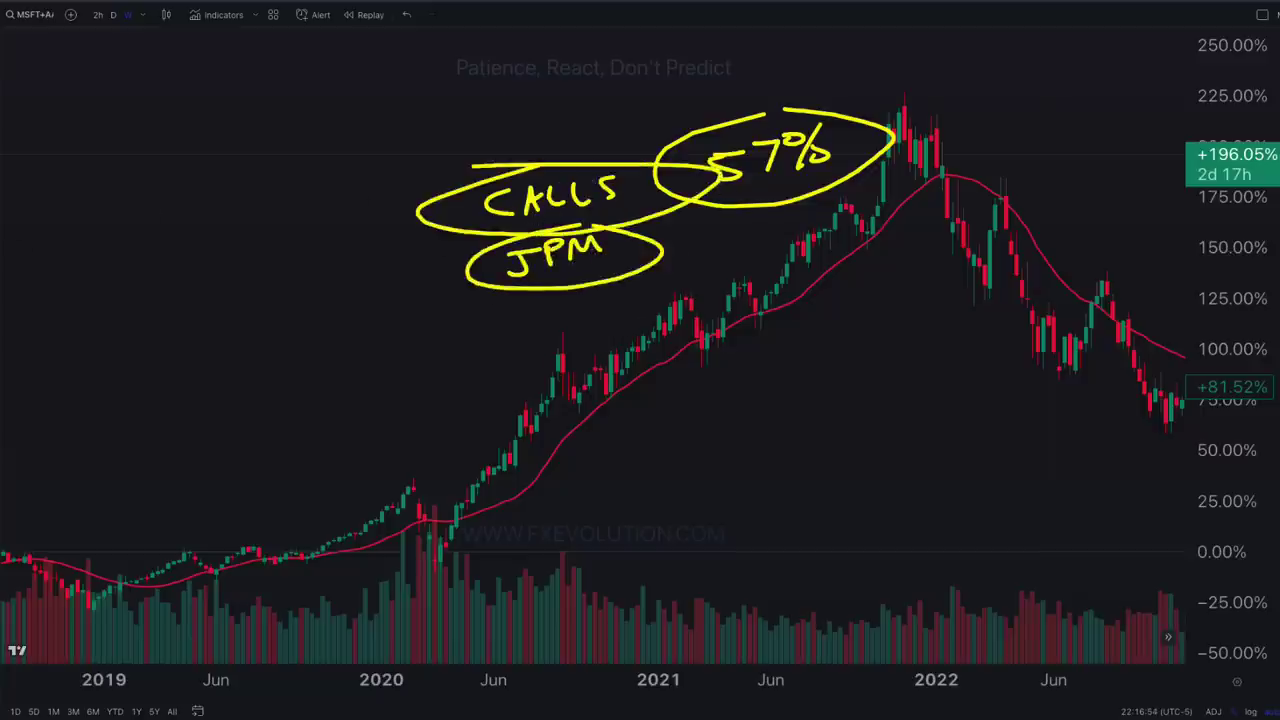
{"action": "key", "text": "e"}
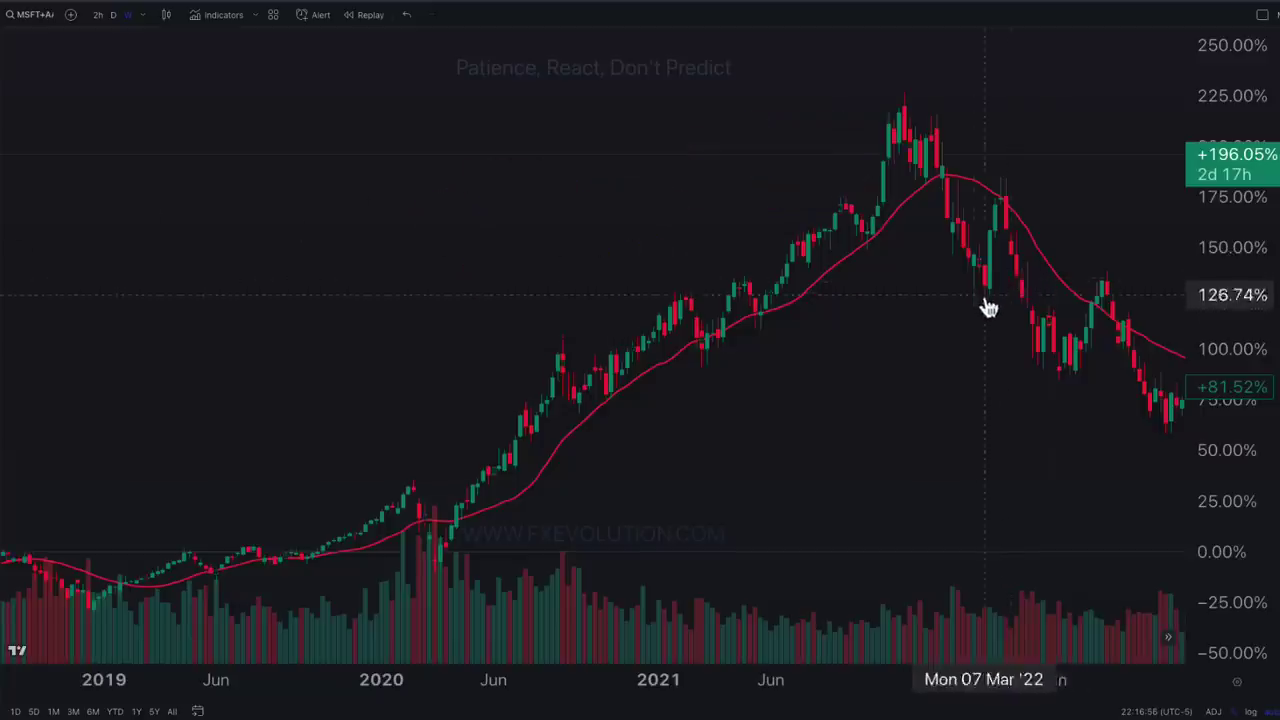
- Return to the latest 2023 candles on the combined MSFT chart and examine their distance above the moving average
{"action": "scroll", "coordinate": [903, 306], "scroll_direction": "up", "scroll_amount": 5}
{"action": "left_click_drag", "start_coordinate": [946, 283], "coordinate": [867, 290]}
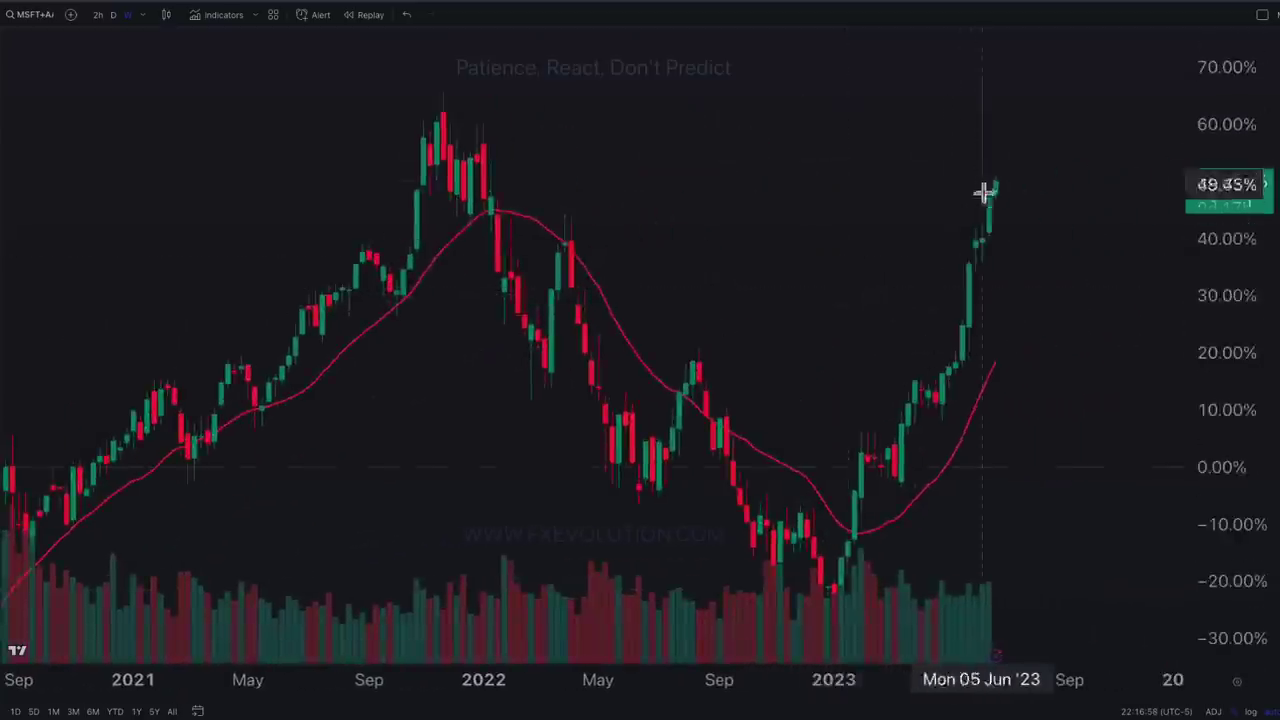
{"action": "scroll", "coordinate": [816, 286], "scroll_direction": "up", "scroll_amount": 3}
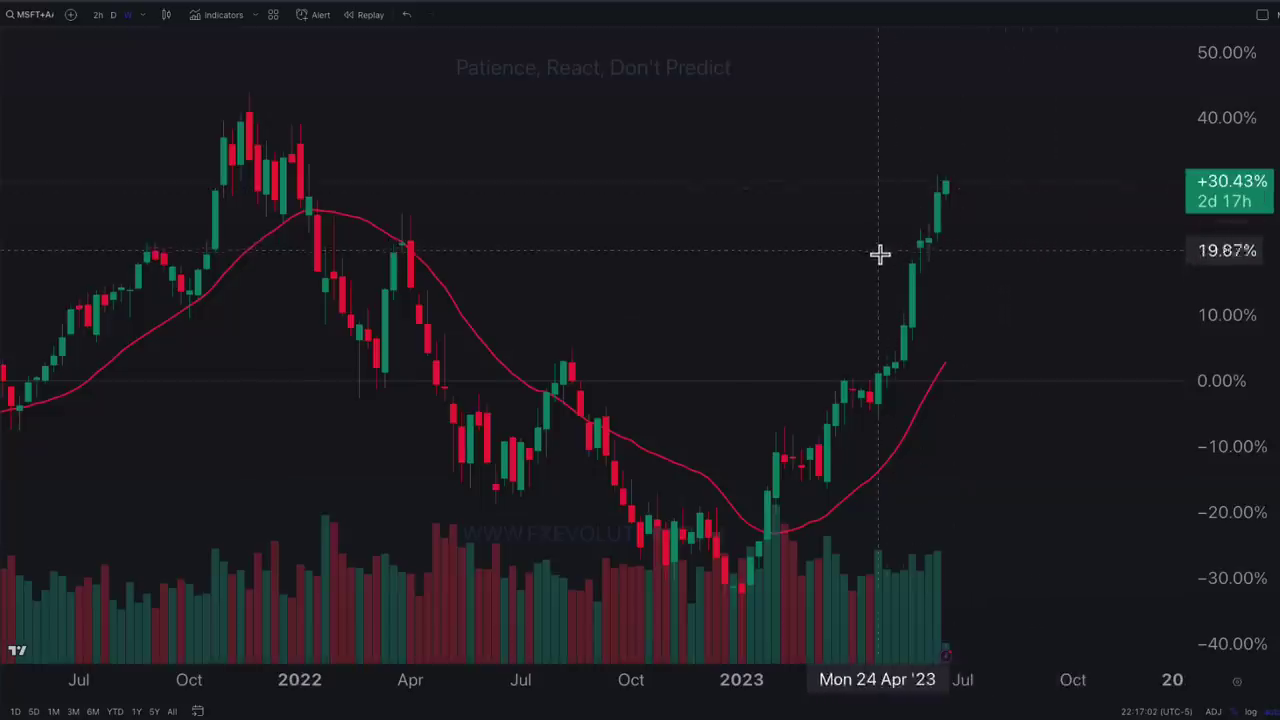
- Switch to the daily SKEW chart overlaid with SPX and examine the 2022–2023 readings up to June 2023
{"action": "left_click", "coordinate": [719, 2]}
{"action": "left_click", "coordinate": [778, 260]}
{"action": "left_click_drag", "start_coordinate": [984, 259], "coordinate": [879, 259]}
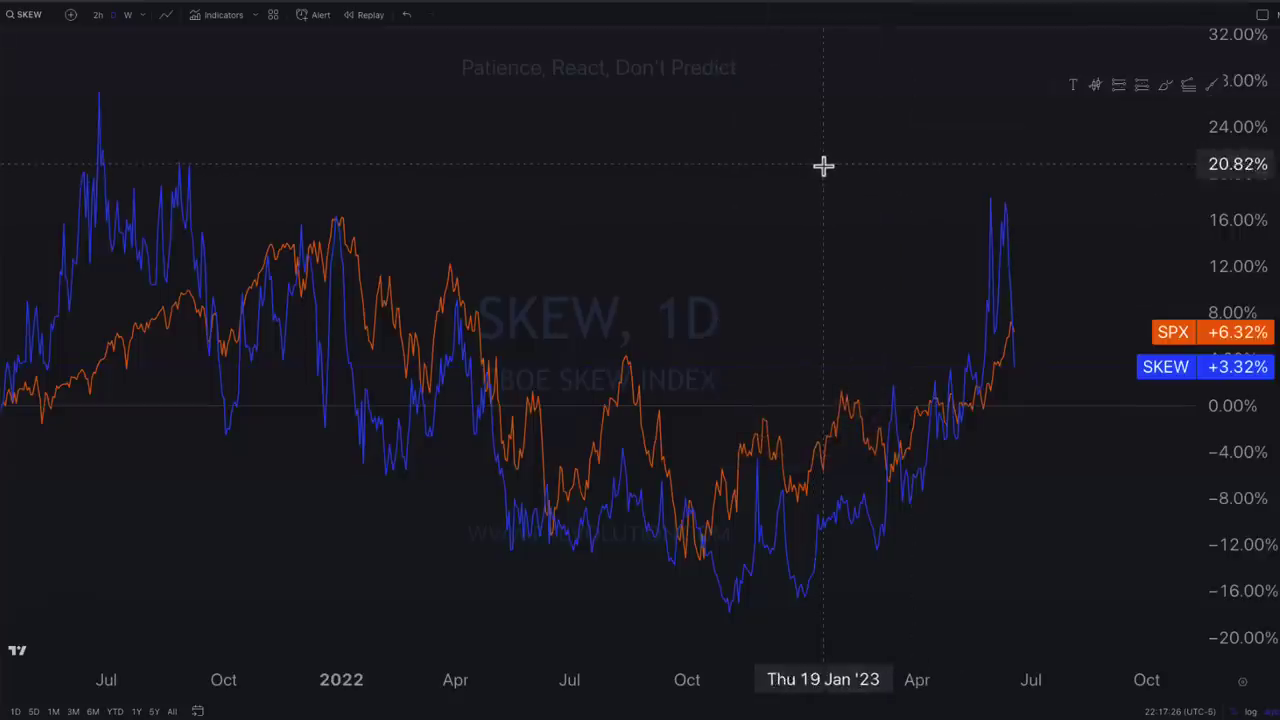
{"action": "scroll", "coordinate": [880, 229], "scroll_direction": "up", "scroll_amount": 3}
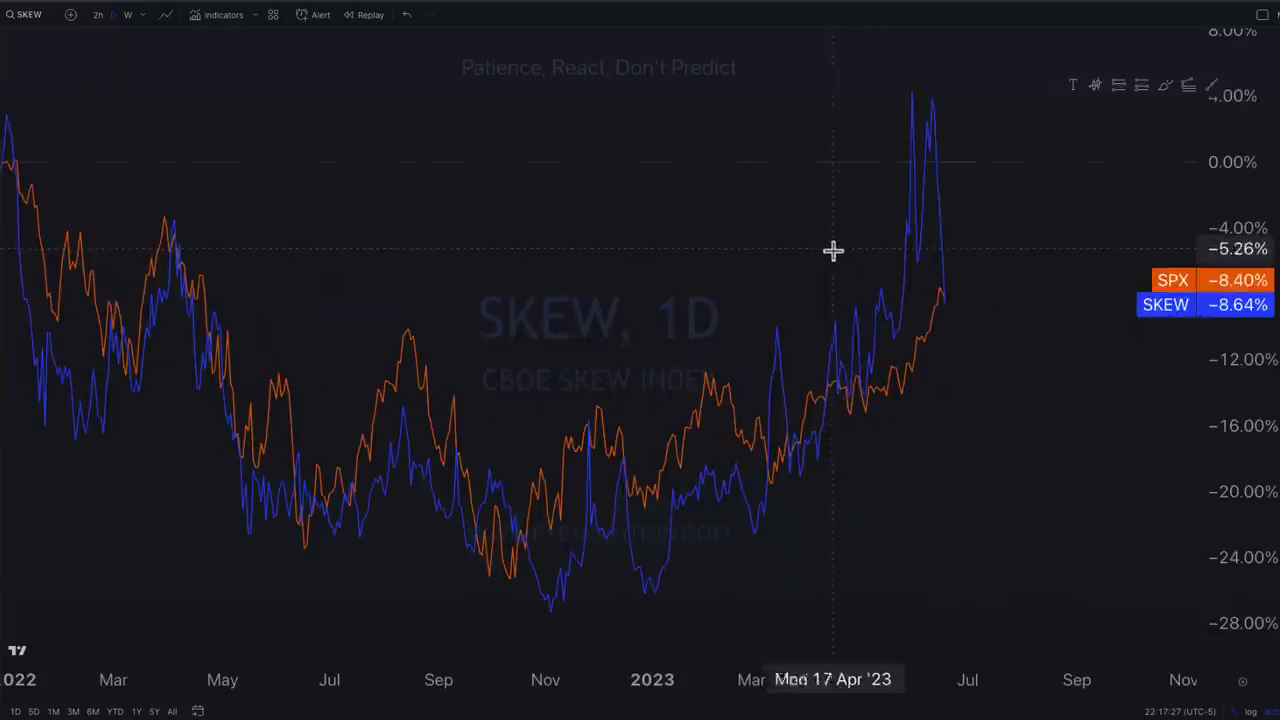
- Remove the SPX comparison line from the SKEW chart
{"action": "right_click", "coordinate": [929, 335]}
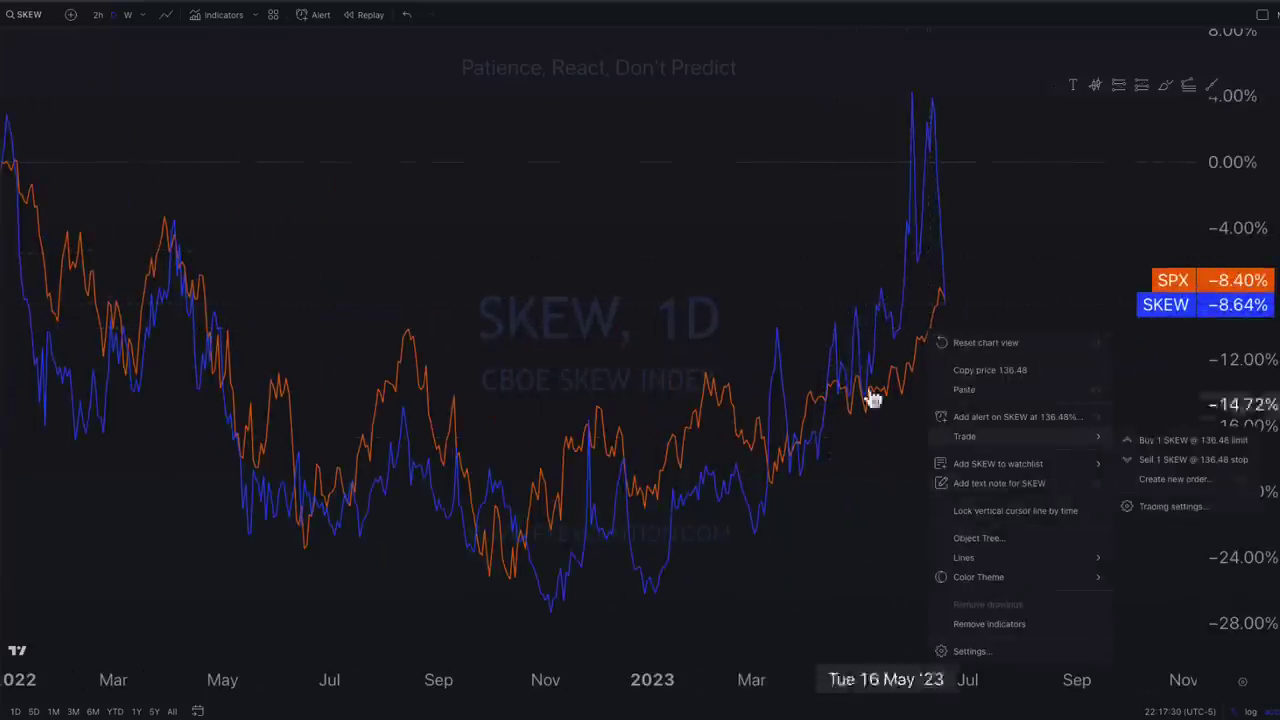
{"action": "left_click", "coordinate": [898, 391]}
{"action": "right_click", "coordinate": [909, 372]}
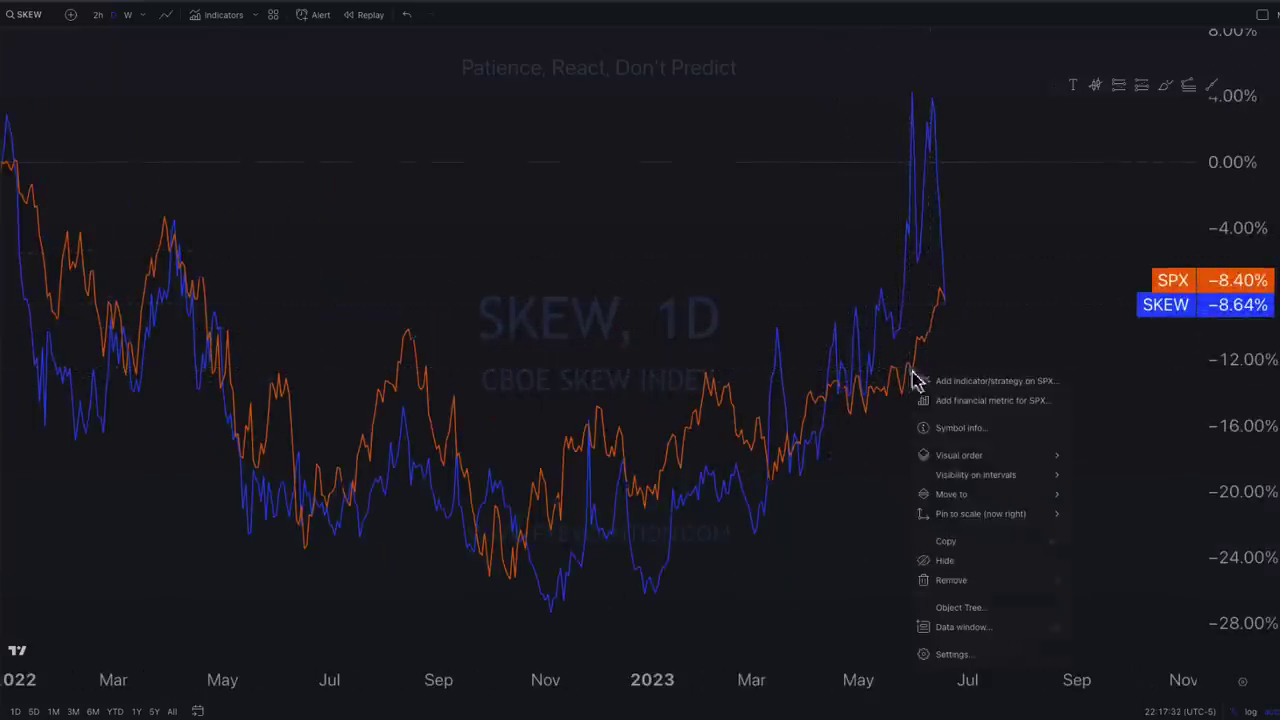
{"action": "left_click", "coordinate": [955, 582]}
{"action": "scroll", "coordinate": [900, 454], "scroll_direction": "up", "scroll_amount": 1}
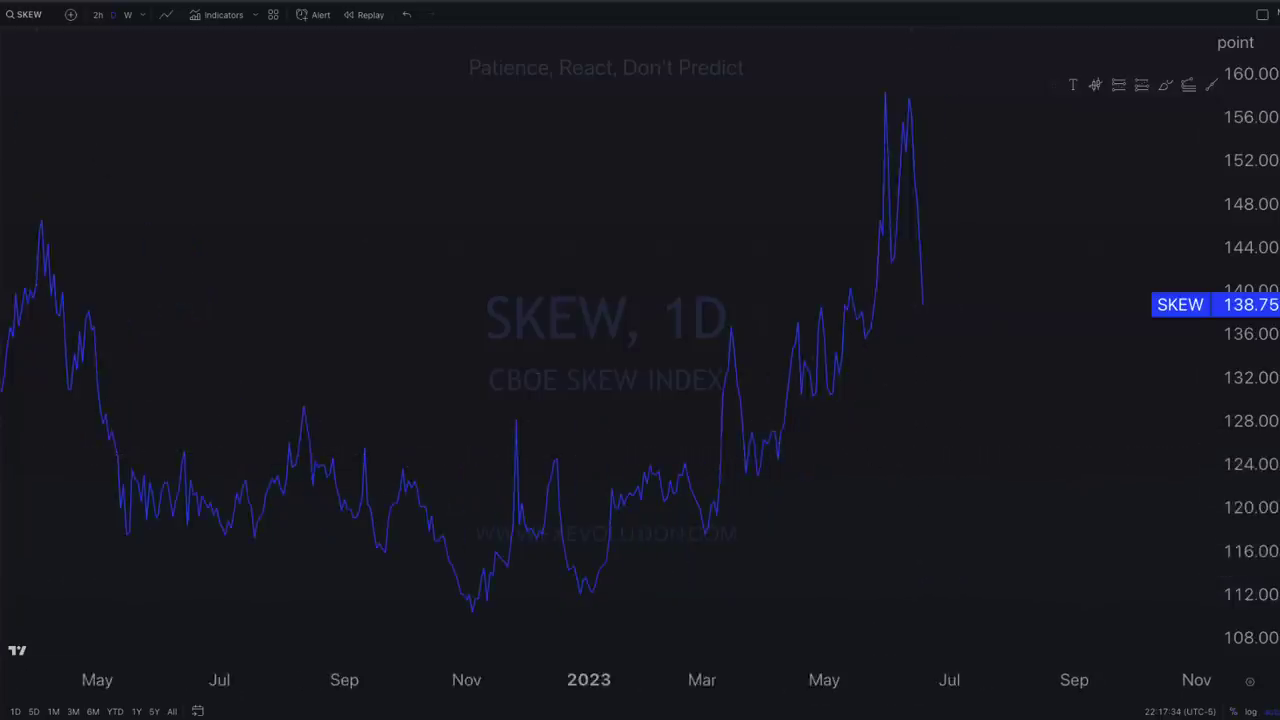
- Circle the June 2023 SKEW spikes, point an arrow at them, write "BS" beside them, and clear the annotations
{"action": "mouse_move", "coordinate": [938, 83]}
{"action": "left_mouse_down"}
{"action": "mouse_move", "coordinate": [836, 318]}
{"action": "mouse_move", "coordinate": [926, 83]}
{"action": "left_mouse_up"}
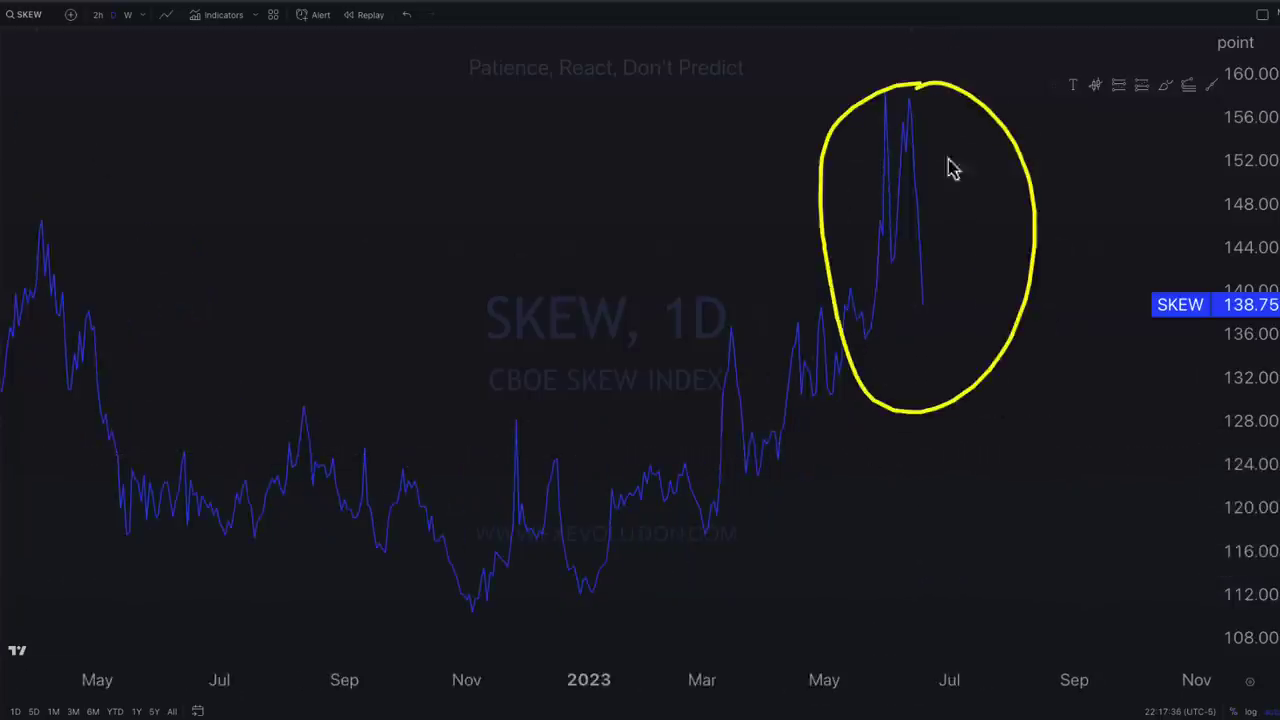
{"action": "left_click_drag", "start_coordinate": [1083, 160], "coordinate": [988, 209]}
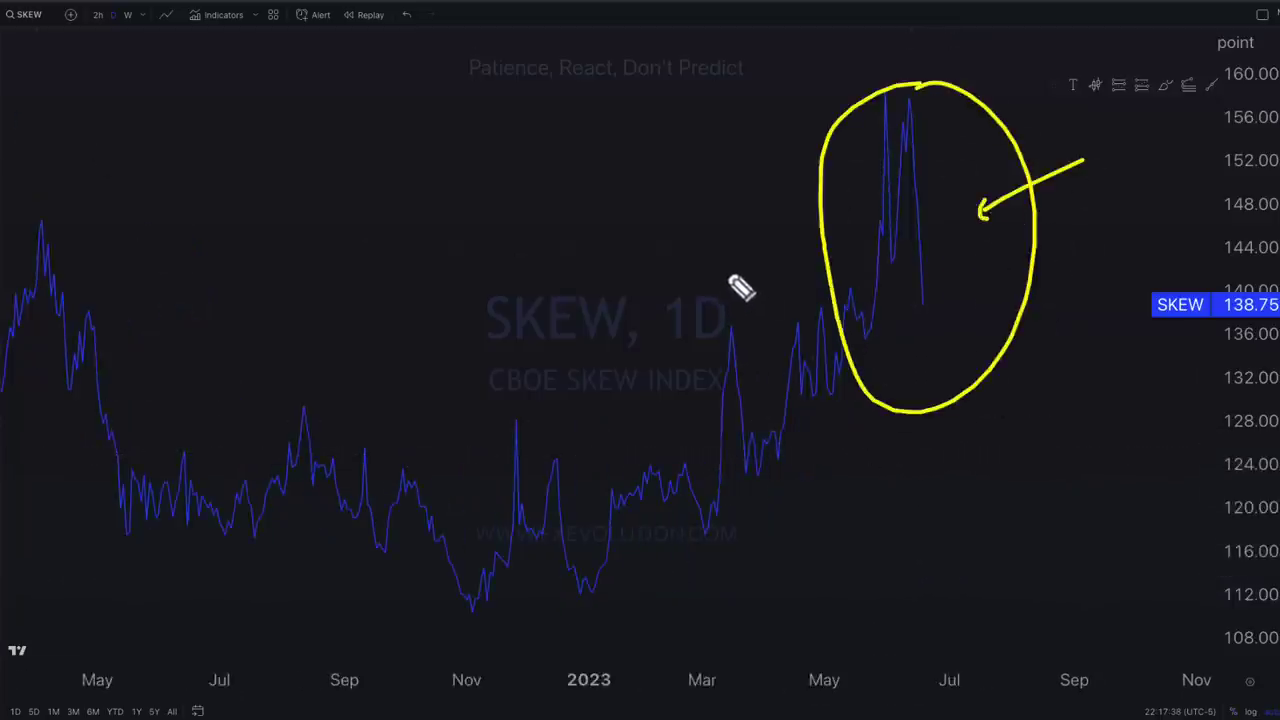
{"action": "mouse_move", "coordinate": [703, 212]}
{"action": "left_mouse_down"}
{"action": "mouse_move", "coordinate": [712, 234]}
{"action": "mouse_move", "coordinate": [738, 231]}
{"action": "left_mouse_up"}
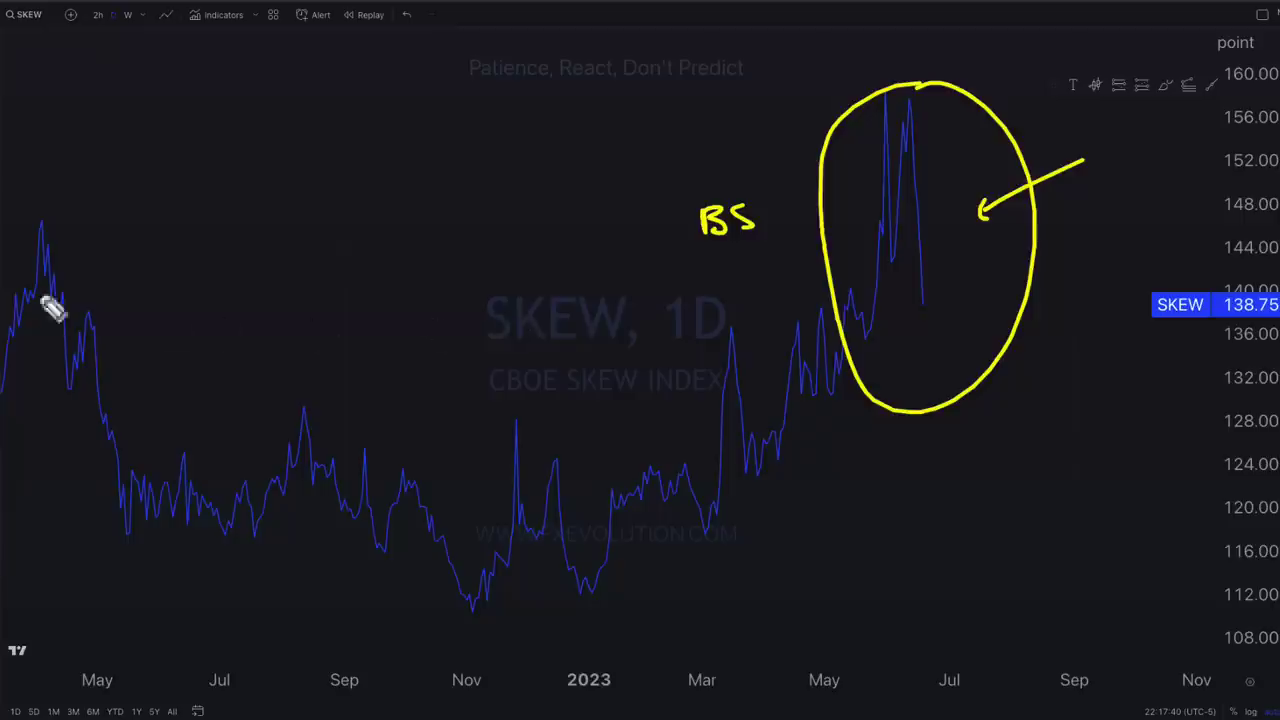
{"action": "key", "text": "Escape"}
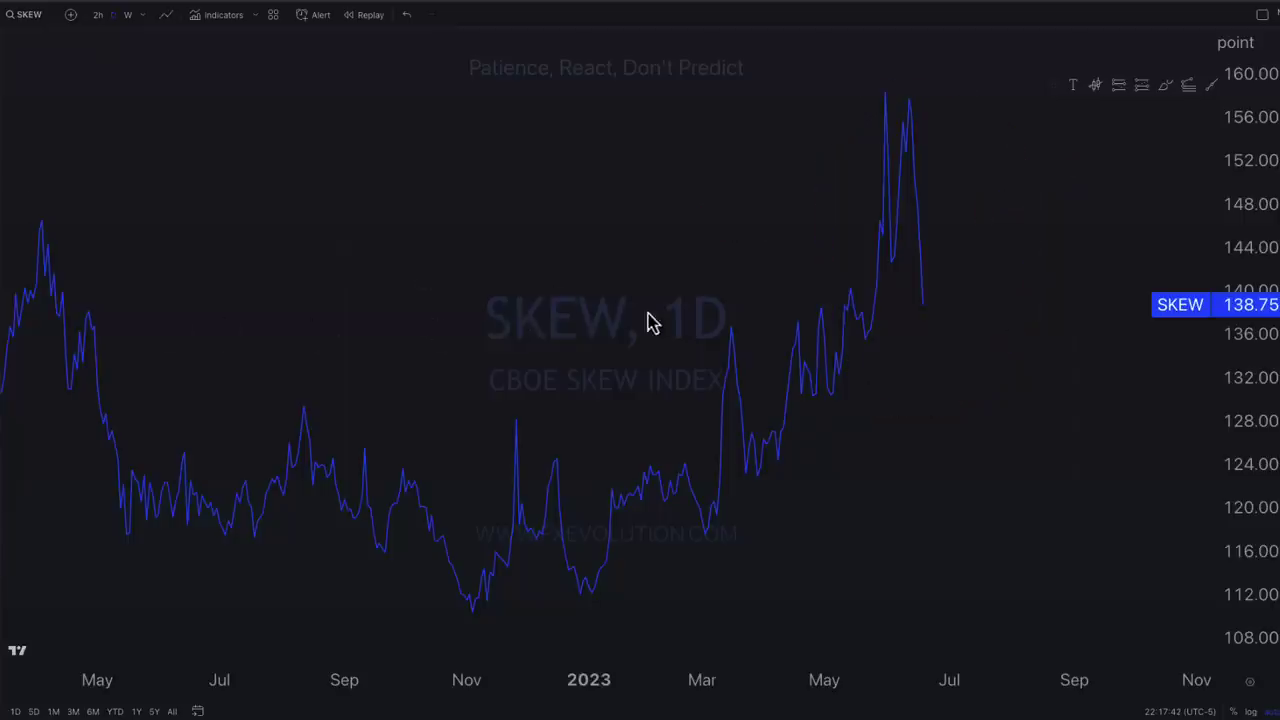
- Examine SKEW's recent swings more closely, and open the daily PCC put/call ratio chart to view the latest readings
{"action": "scroll", "coordinate": [614, 338], "scroll_direction": "up", "scroll_amount": 5}
{"action": "left_click_drag", "start_coordinate": [487, 279], "coordinate": [678, 297]}
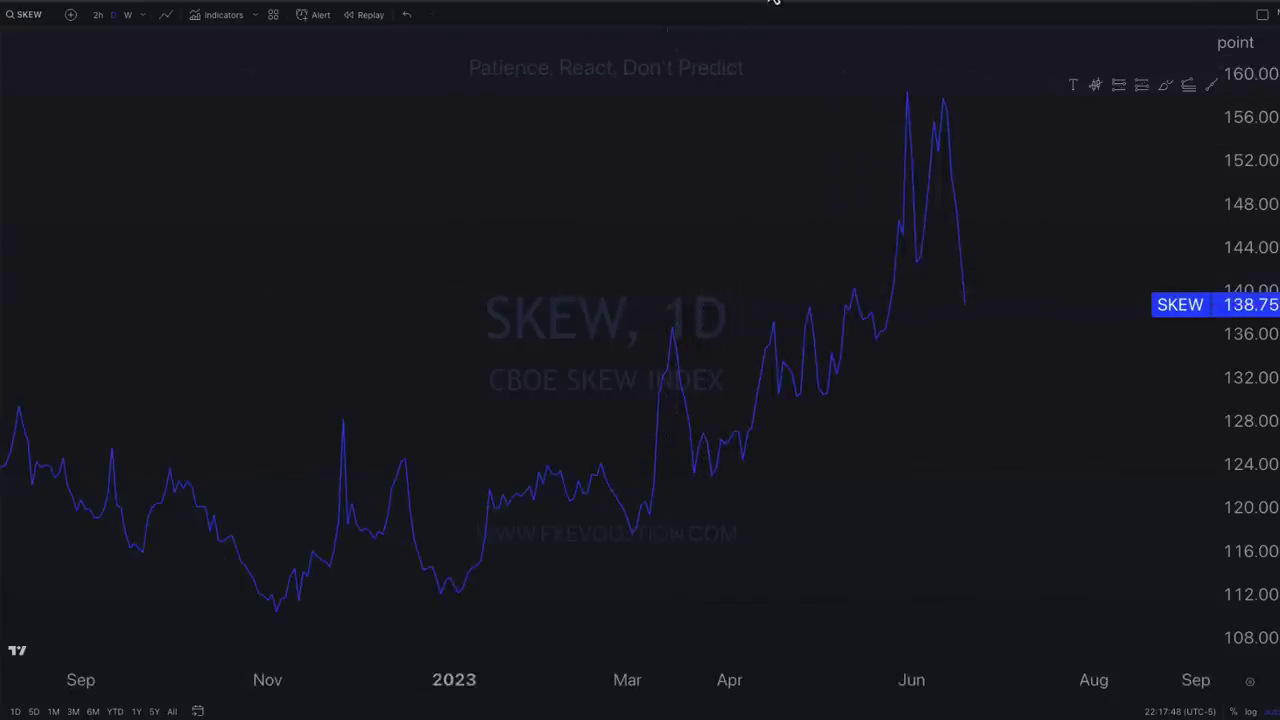
{"action": "left_click", "coordinate": [774, 2]}
{"action": "left_click", "coordinate": [772, 2]}
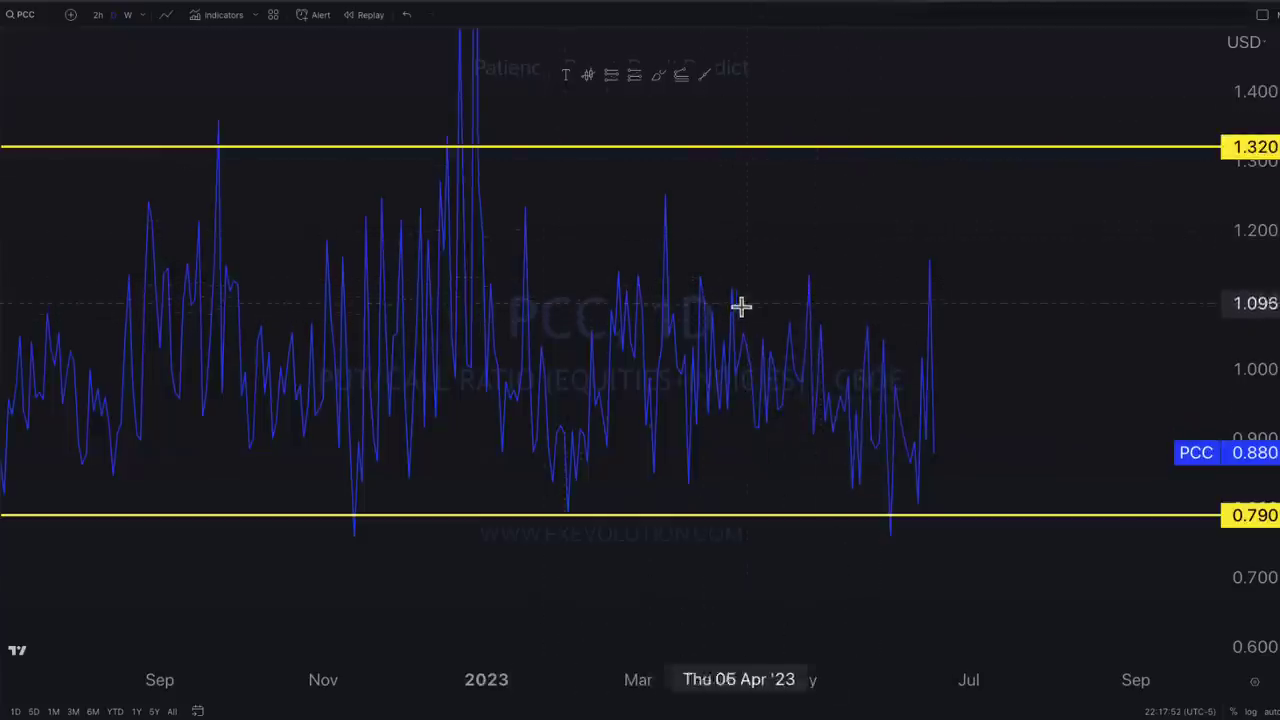
{"action": "left_click_drag", "start_coordinate": [740, 306], "coordinate": [651, 334]}
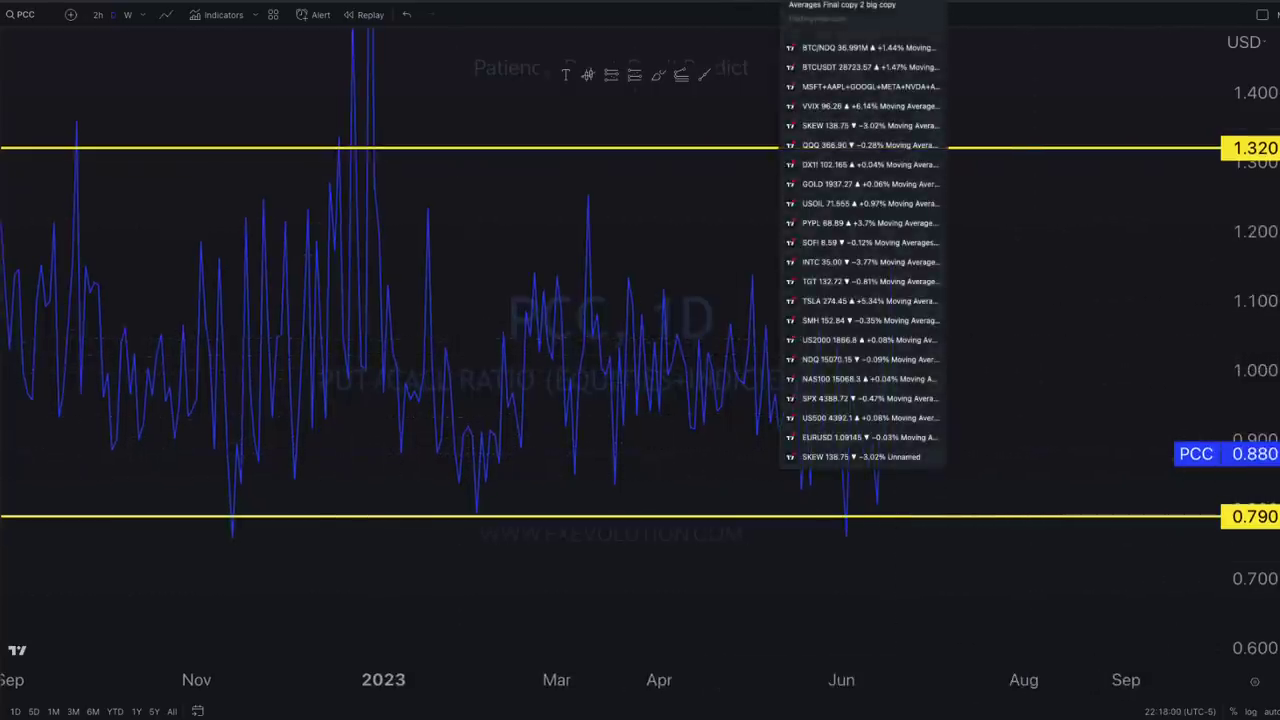
- Open the COPPER chart and set it to the daily timeframe
{"action": "left_click", "coordinate": [862, 3]}
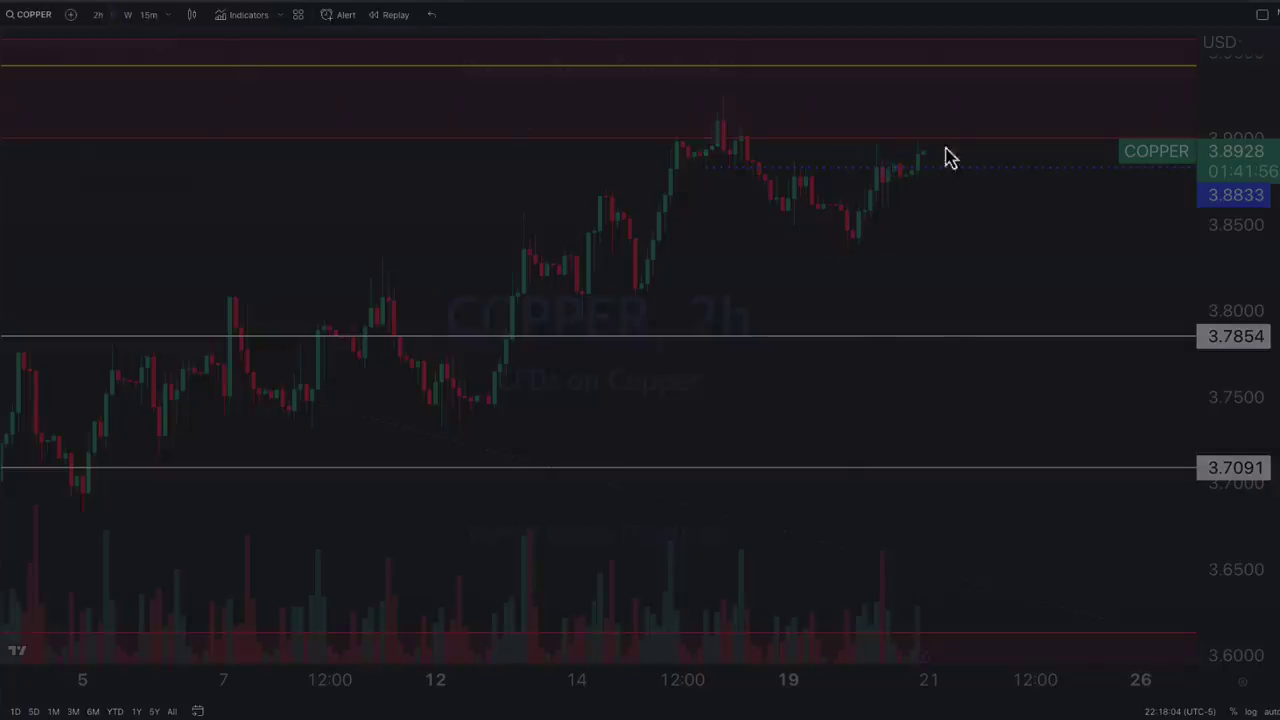
{"action": "type", "text": "1D"}
{"action": "key", "text": "Return"}
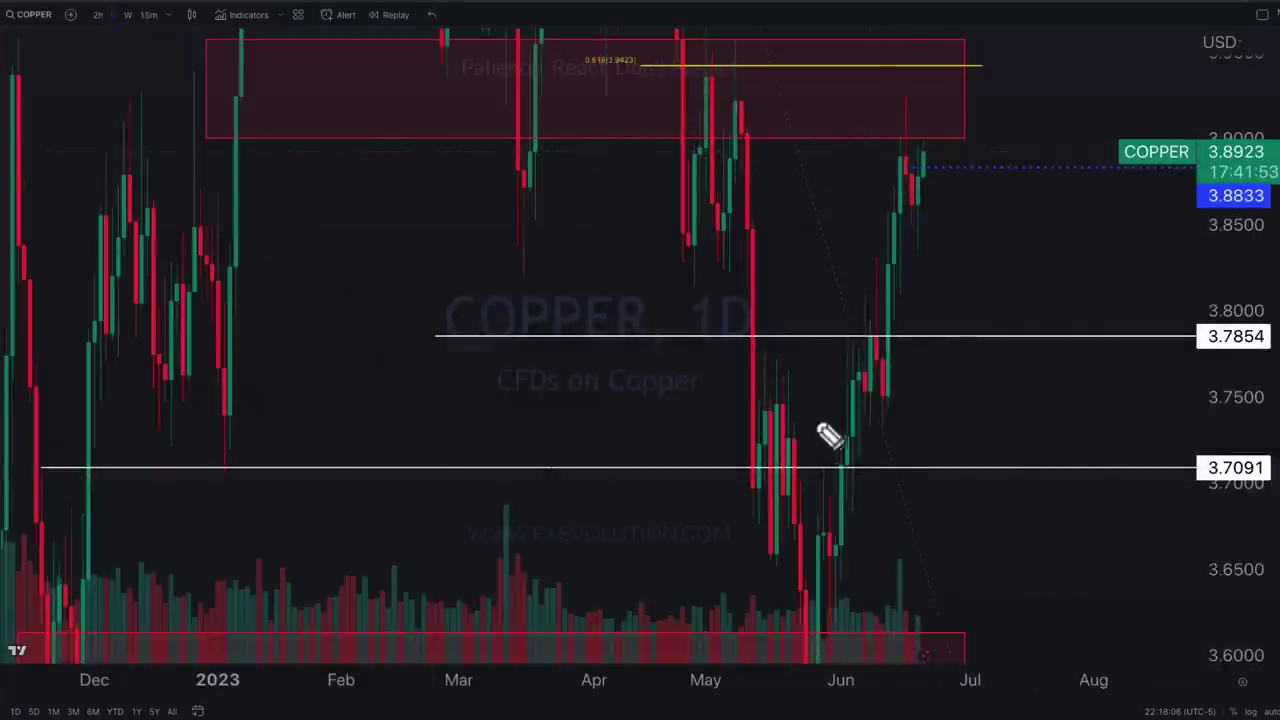
- Draw a rising arrow along copper's June rally, circle the latest candles below the red zone, point an arrow at them, and clear the drawings
{"action": "mouse_move", "coordinate": [818, 414]}
{"action": "left_mouse_down"}
{"action": "mouse_move", "coordinate": [872, 146]}
{"action": "mouse_move", "coordinate": [893, 142]}
{"action": "left_mouse_up"}
{"action": "mouse_move", "coordinate": [1044, 85]}
{"action": "left_mouse_down"}
{"action": "mouse_move", "coordinate": [968, 124]}
{"action": "mouse_move", "coordinate": [967, 112]}
{"action": "mouse_move", "coordinate": [938, 120]}
{"action": "left_mouse_up"}
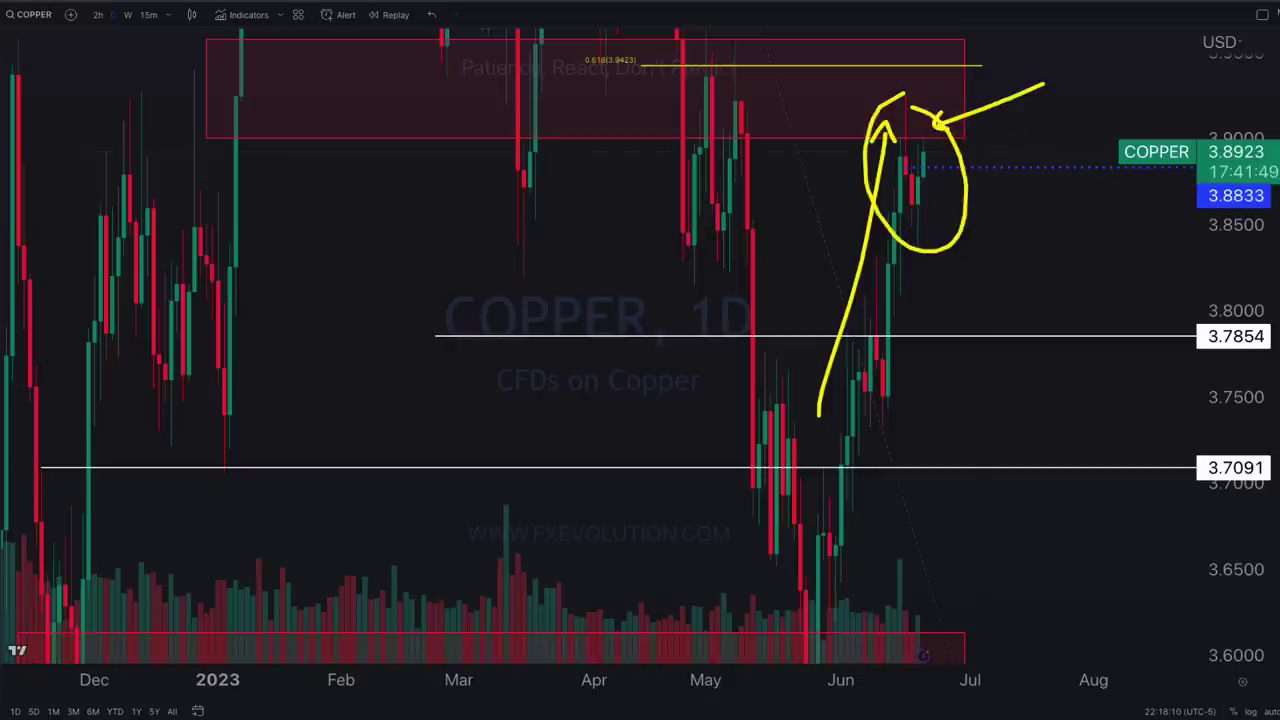
{"action": "key", "text": "Escape"}
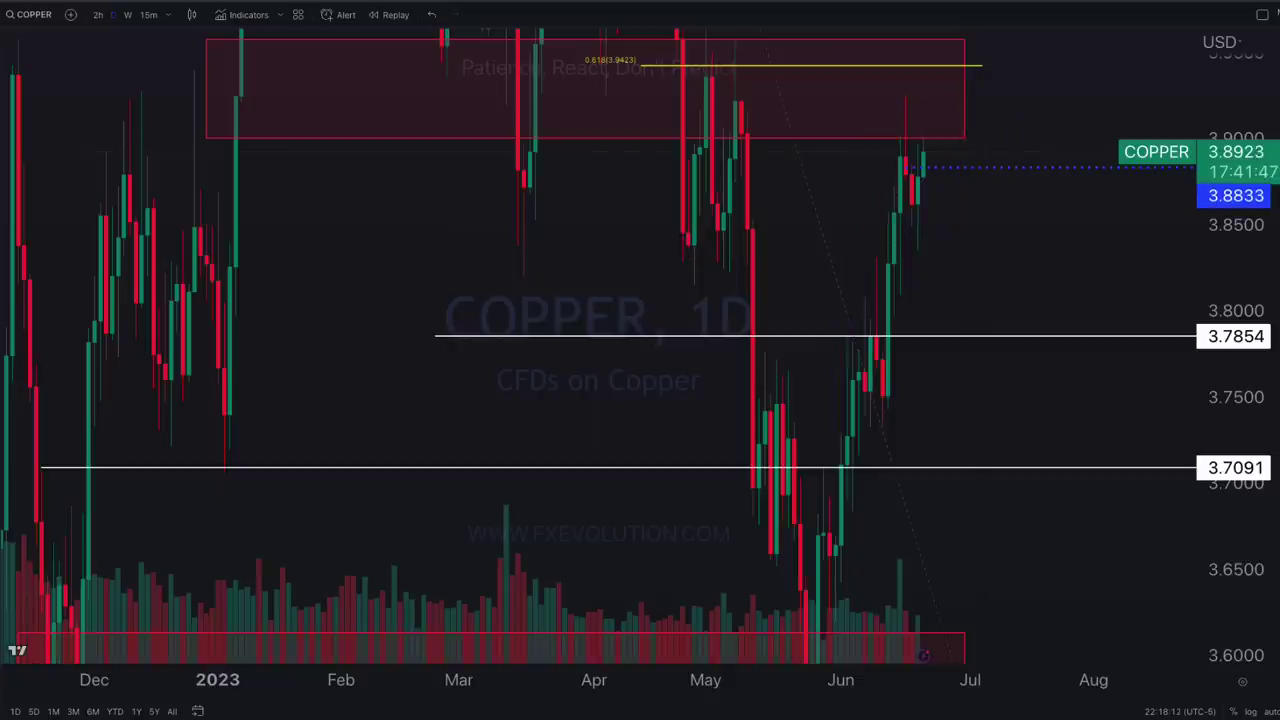
- Examine copper's latest candles against the red resistance zone, the 0.618 retracement and the 3.7854 and 3.7091 levels, with the price scale adjusted
{"action": "scroll", "coordinate": [683, 280], "scroll_direction": "up", "scroll_amount": 3}
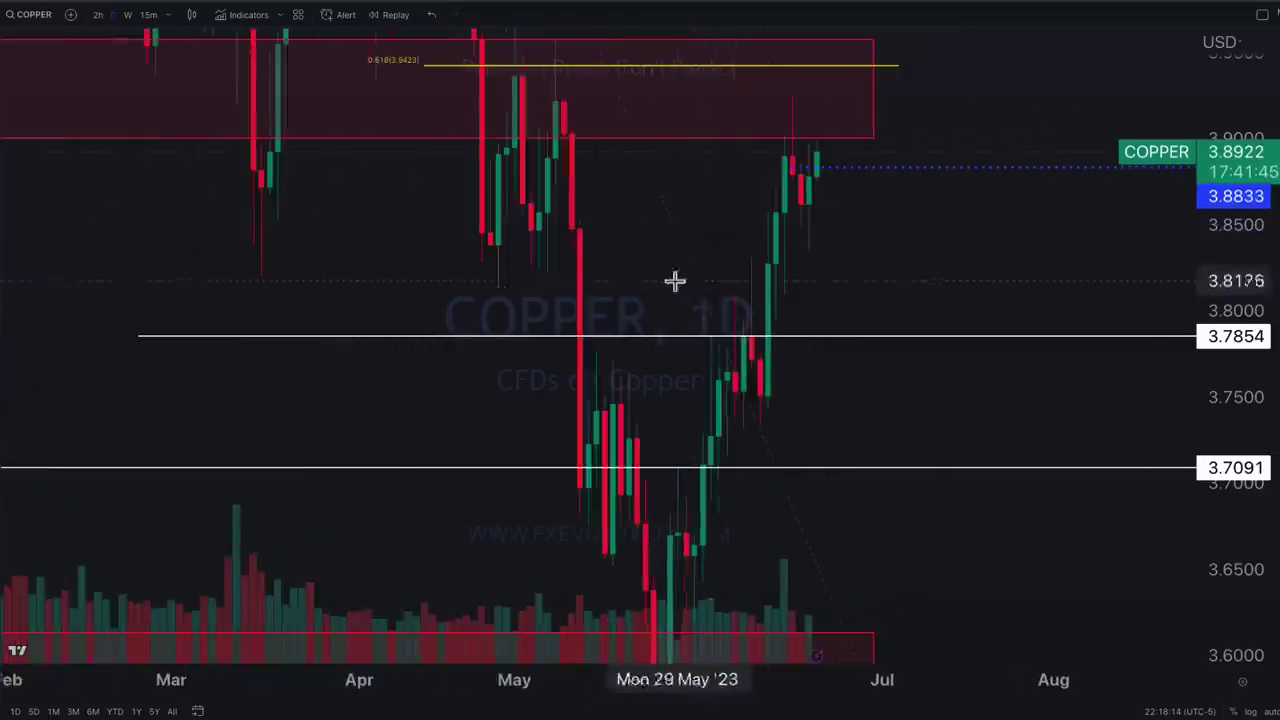
{"action": "left_click_drag", "start_coordinate": [615, 269], "coordinate": [752, 264]}
{"action": "left_click_drag", "start_coordinate": [1247, 228], "coordinate": [1247, 420]}
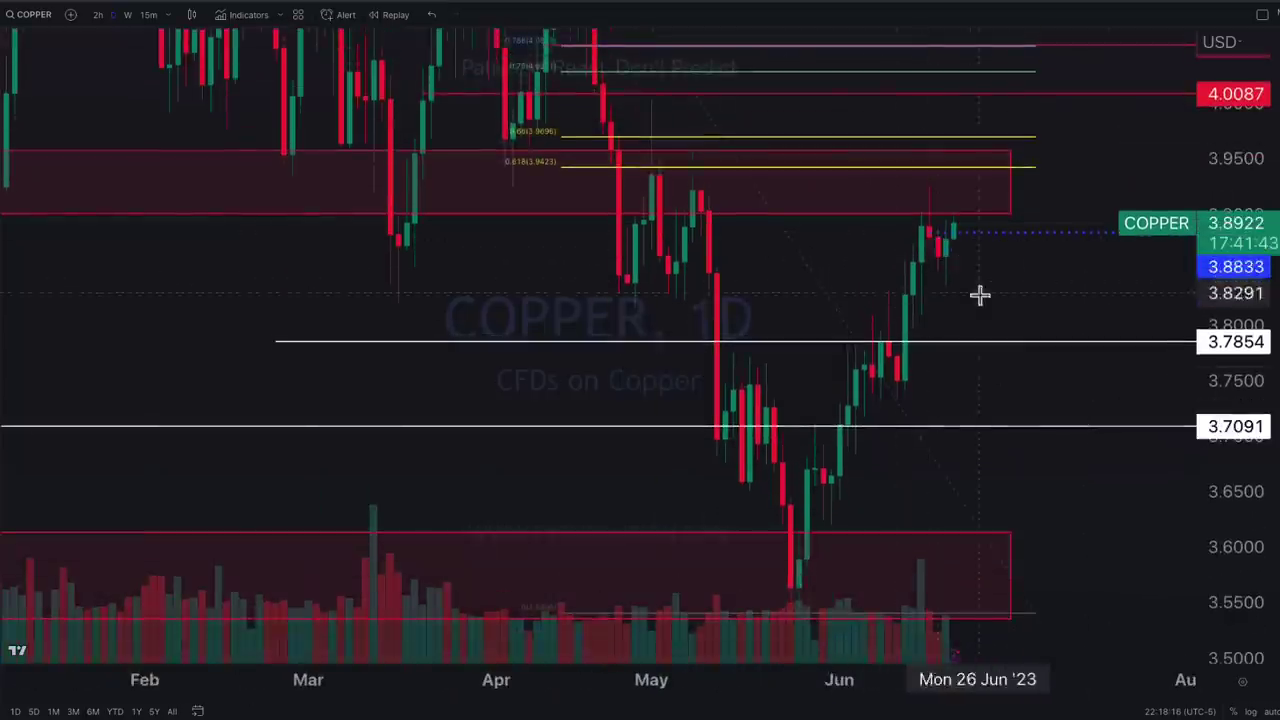
{"action": "scroll", "coordinate": [897, 292], "scroll_direction": "up", "scroll_amount": 4}
{"action": "left_click_drag", "start_coordinate": [879, 288], "coordinate": [859, 325]}
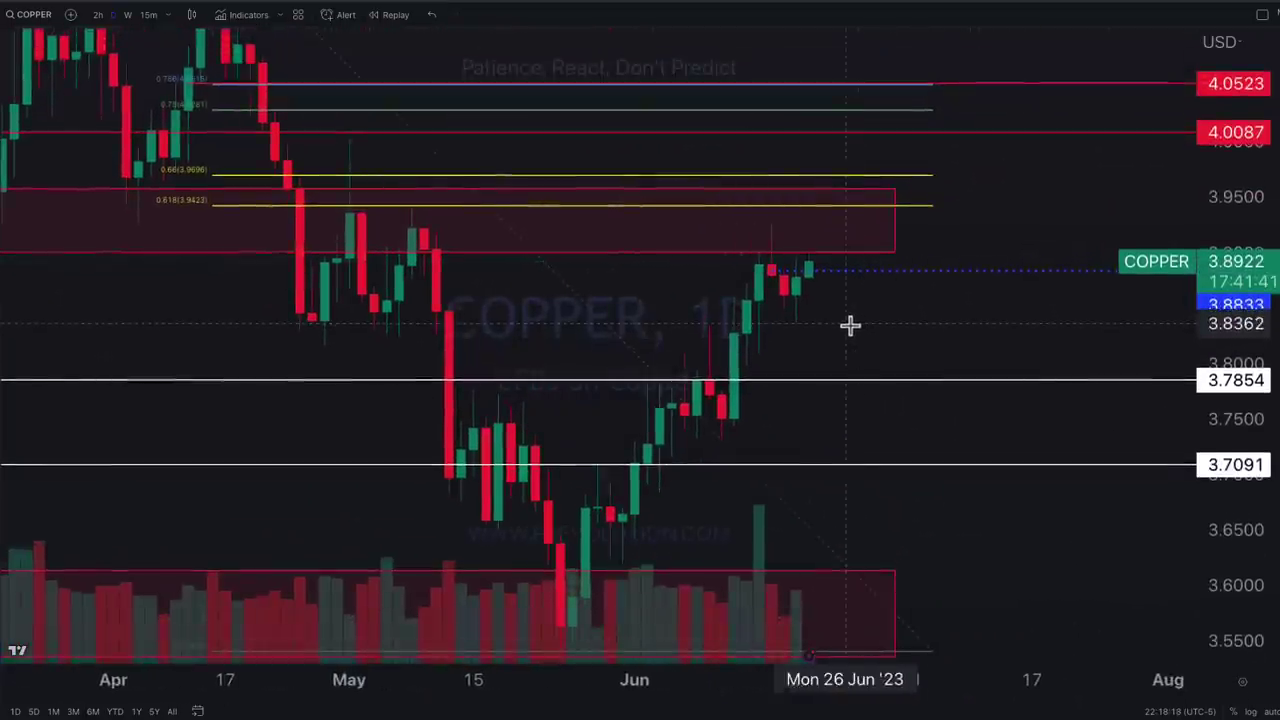
{"action": "left_click_drag", "start_coordinate": [1260, 343], "coordinate": [1183, 272]}
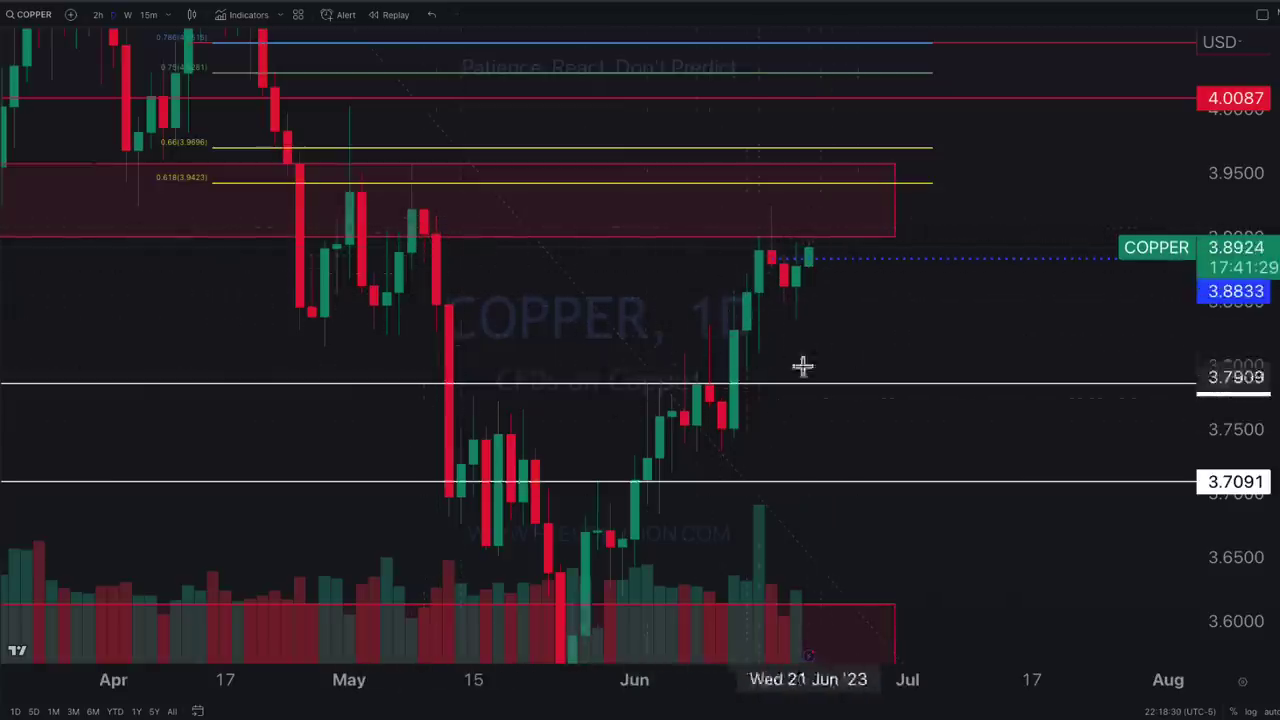
- Open the daily QQQ chart and leave space after the latest candles
{"action": "left_click", "coordinate": [830, 68]}
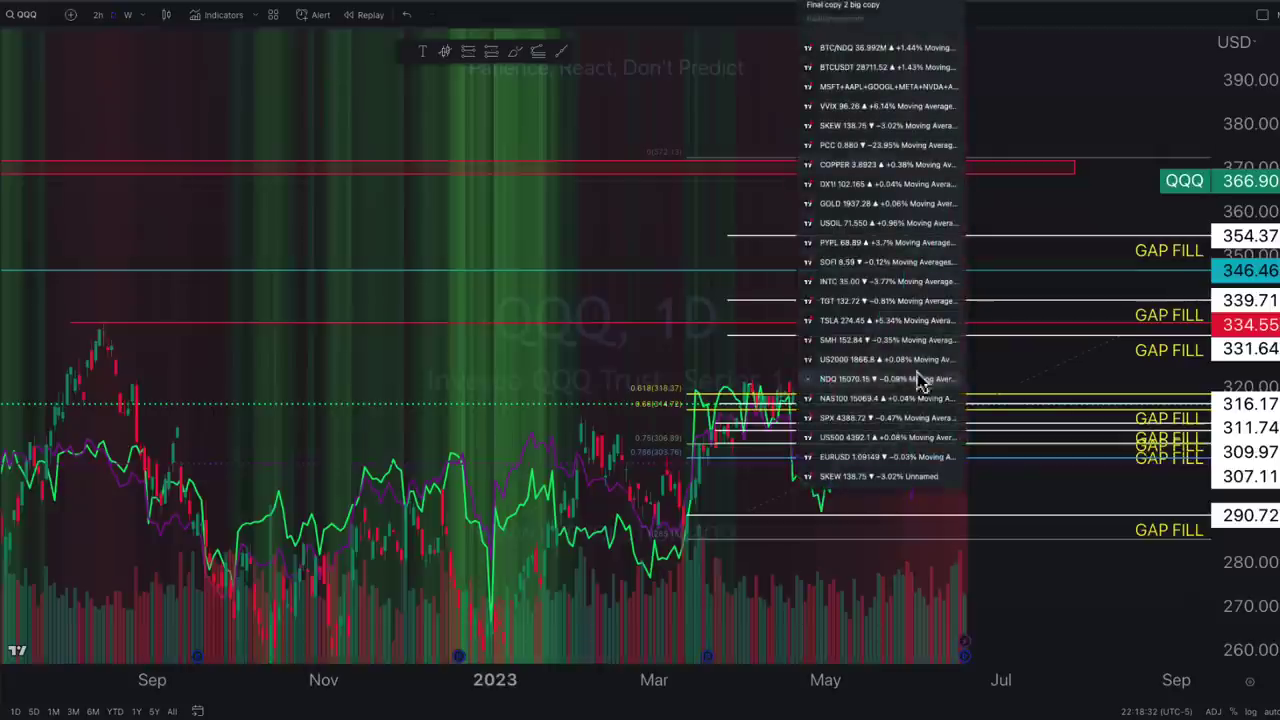
{"action": "left_click", "coordinate": [920, 380]}
{"action": "scroll", "coordinate": [1018, 298], "scroll_direction": "up", "scroll_amount": 1}
{"action": "left_click_drag", "start_coordinate": [997, 294], "coordinate": [904, 293]}
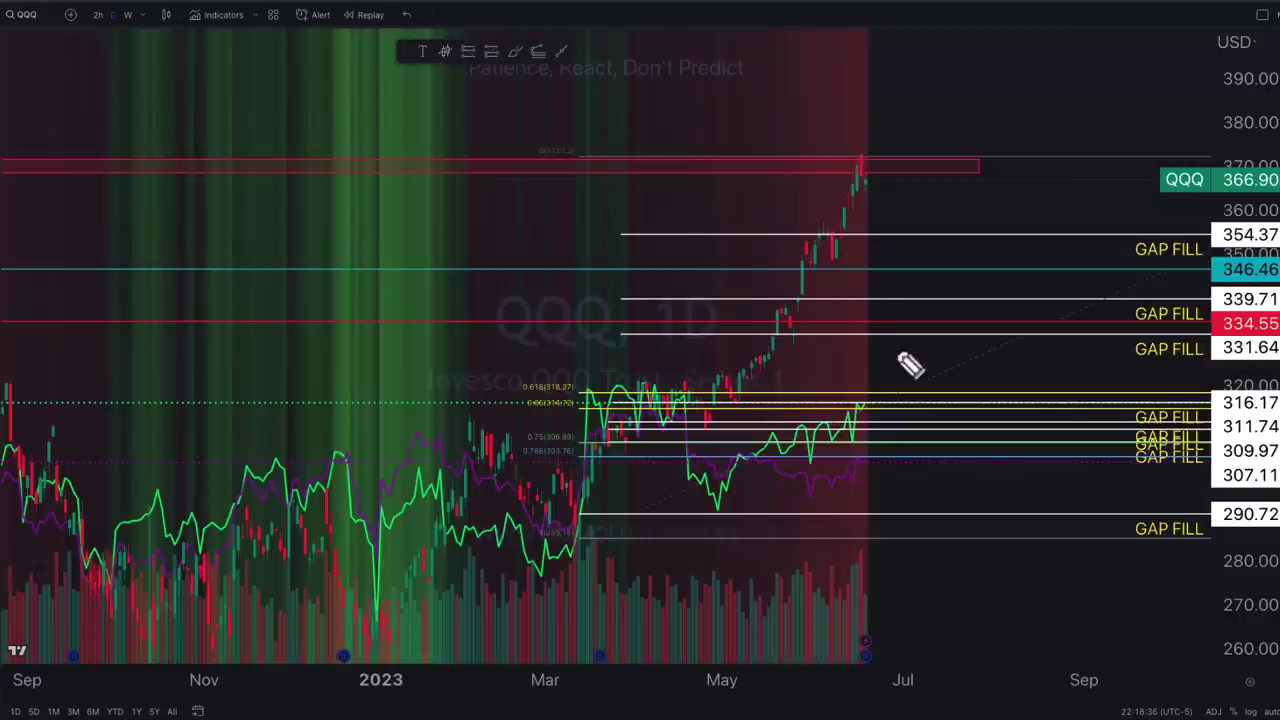
- Mark the green line's March–April peaks and its latest peak with arrows and a horizontal level on QQQ, and clear the drawings
{"action": "mouse_move", "coordinate": [905, 340]}
{"action": "left_mouse_down"}
{"action": "mouse_move", "coordinate": [872, 395]}
{"action": "mouse_move", "coordinate": [890, 398]}
{"action": "left_mouse_up"}
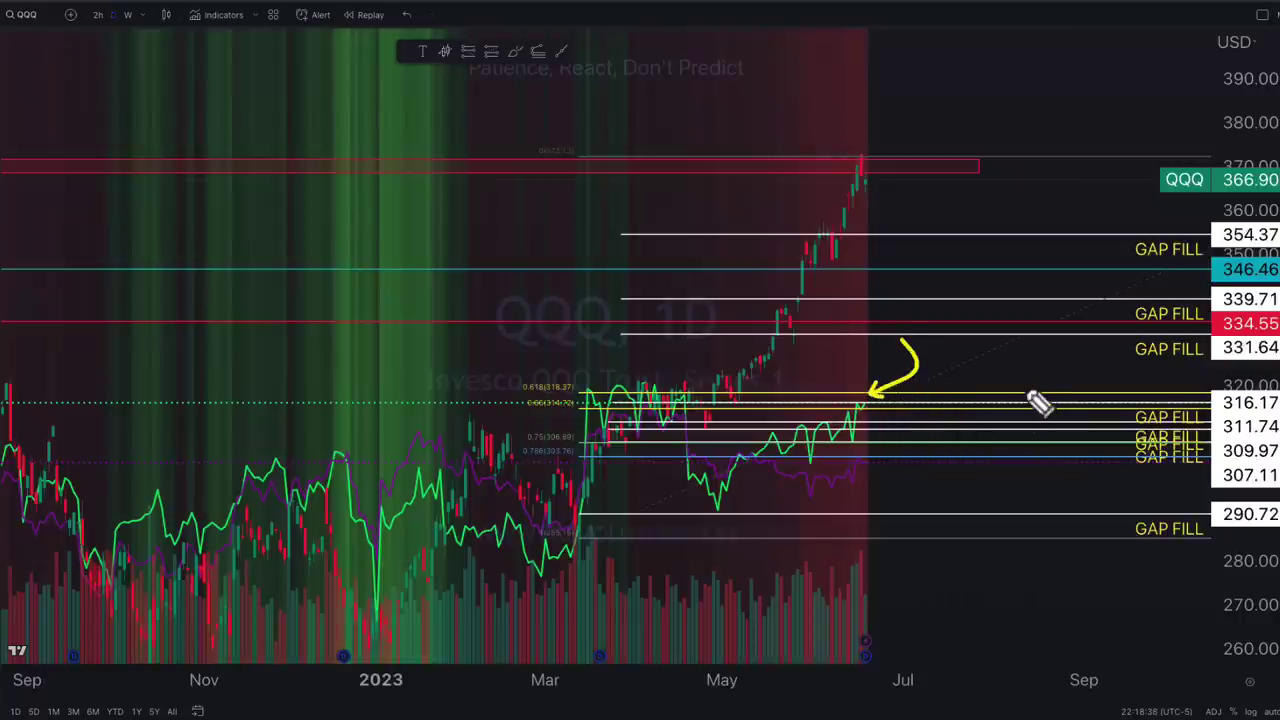
{"action": "mouse_move", "coordinate": [645, 382]}
{"action": "left_mouse_down"}
{"action": "mouse_move", "coordinate": [660, 396]}
{"action": "mouse_move", "coordinate": [648, 396]}
{"action": "mouse_move", "coordinate": [880, 400]}
{"action": "mouse_move", "coordinate": [815, 404]}
{"action": "left_mouse_up"}
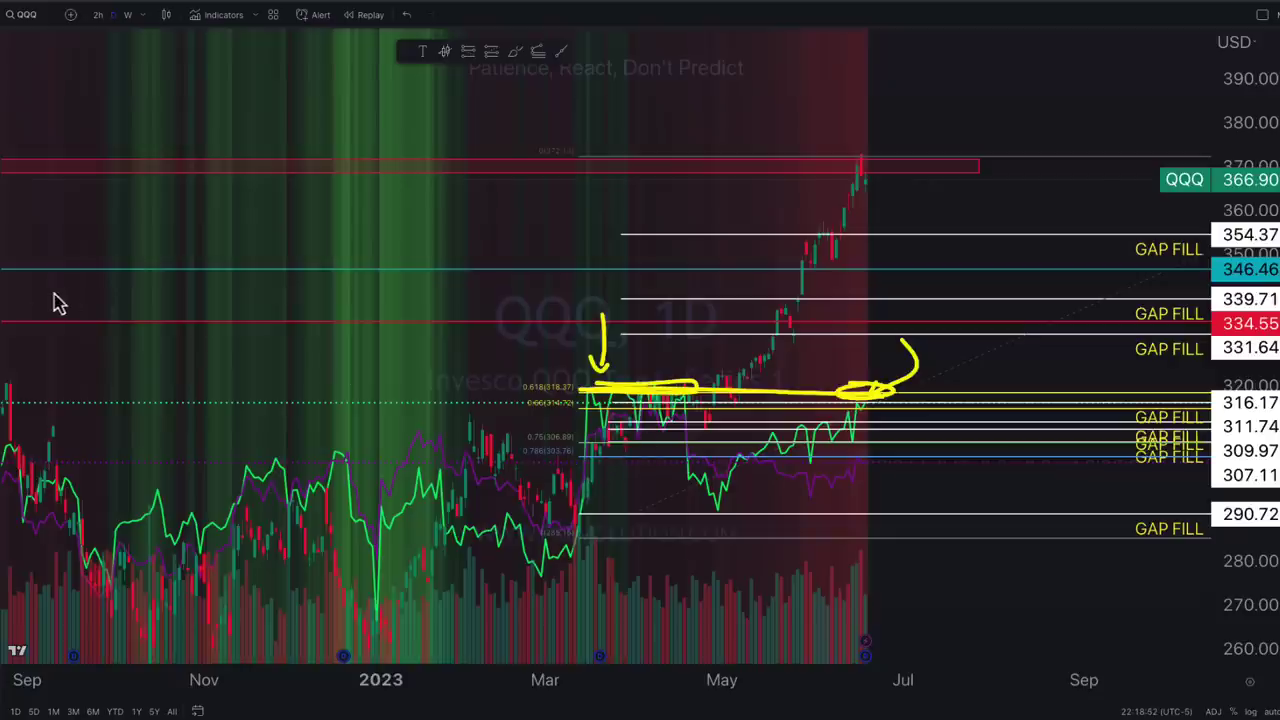
{"action": "key", "text": "Escape"}
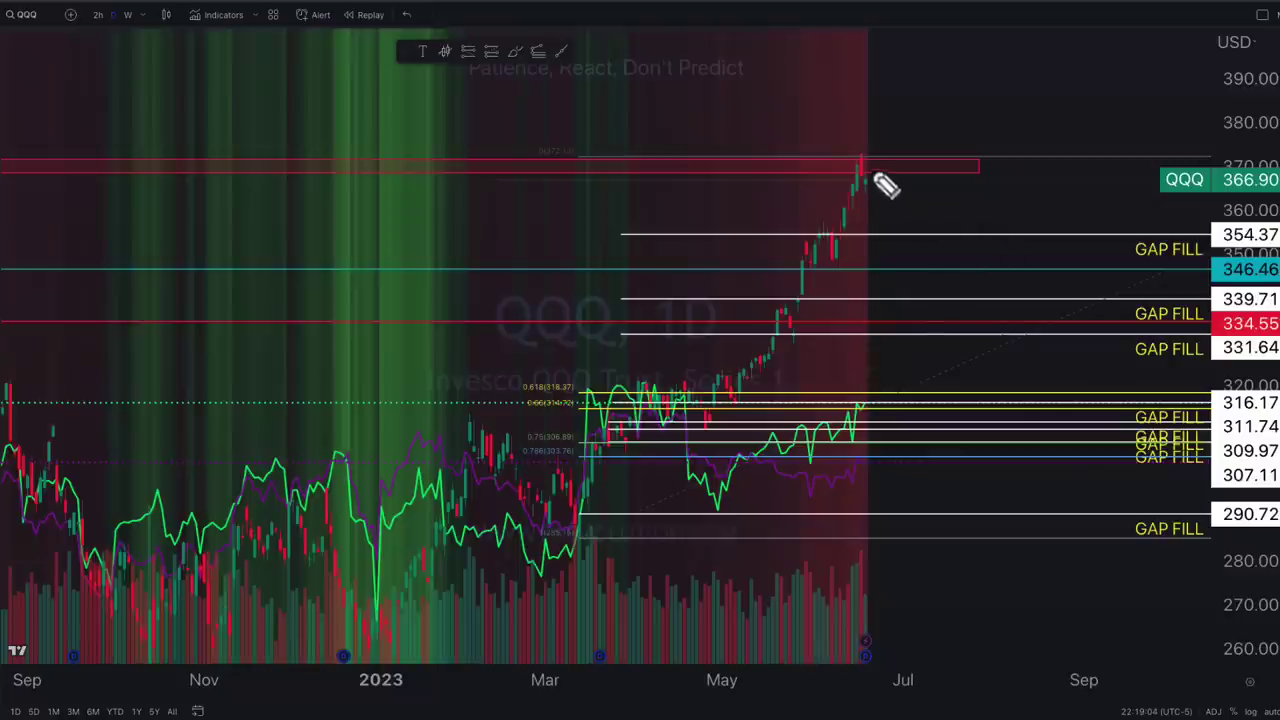
- Circle QQQ's June high in the red zone, label it "YES", and draw a drop from it to the 331.64 level
{"action": "left_click_drag", "start_coordinate": [876, 178], "coordinate": [859, 151]}
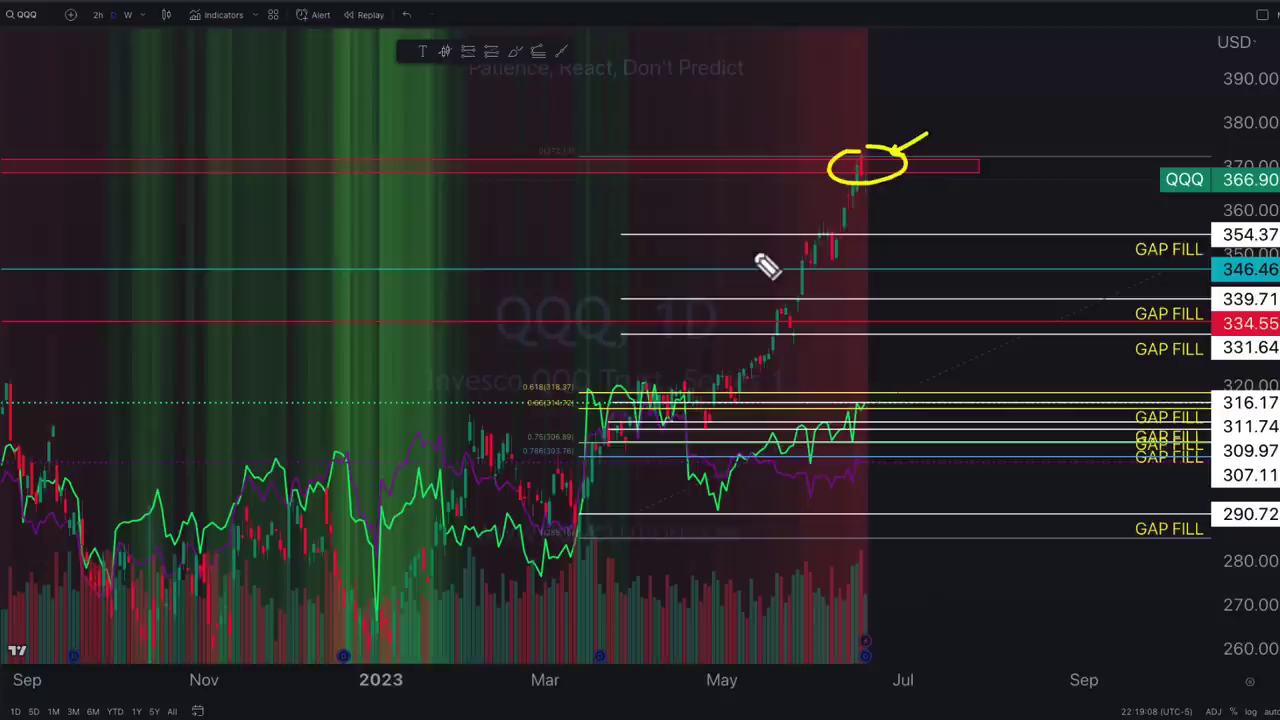
{"action": "mouse_move", "coordinate": [970, 146]}
{"action": "left_mouse_down"}
{"action": "mouse_move", "coordinate": [1051, 157]}
{"action": "mouse_move", "coordinate": [1040, 150]}
{"action": "left_mouse_up"}
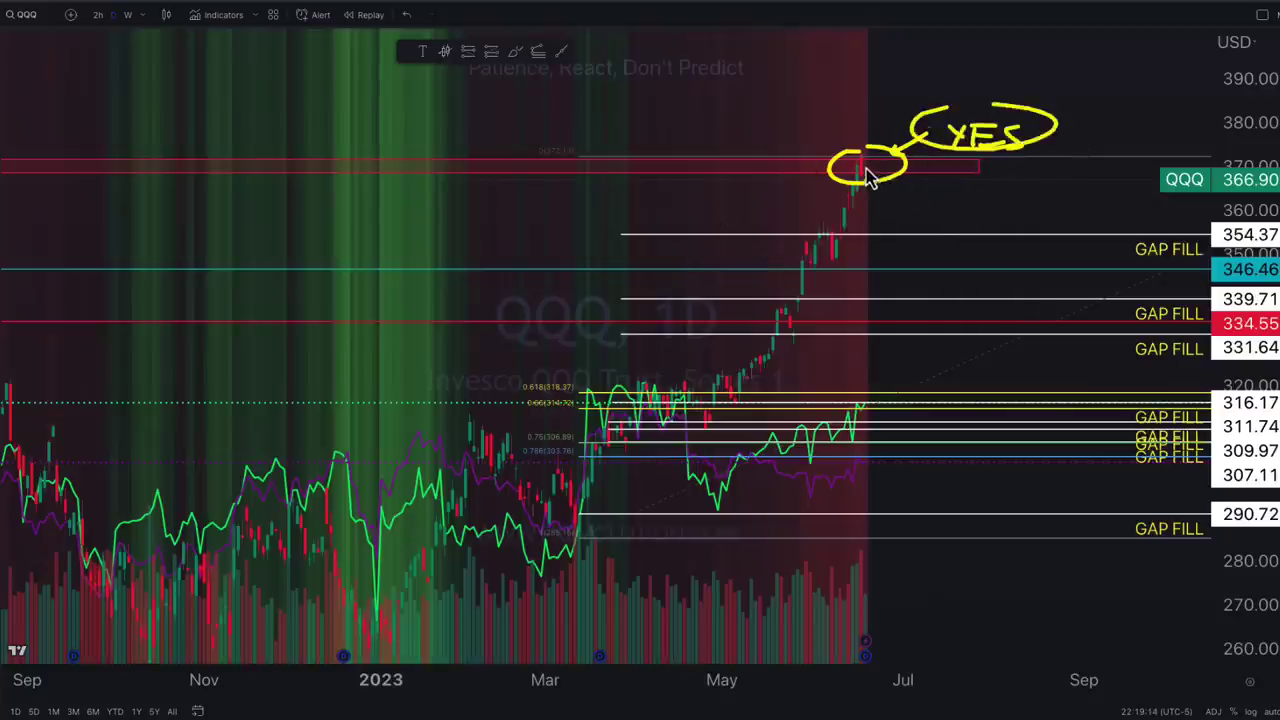
{"action": "mouse_move", "coordinate": [866, 172]}
{"action": "left_mouse_down"}
{"action": "mouse_move", "coordinate": [903, 331]}
{"action": "mouse_move", "coordinate": [894, 354]}
{"action": "mouse_move", "coordinate": [900, 340]}
{"action": "left_mouse_up"}
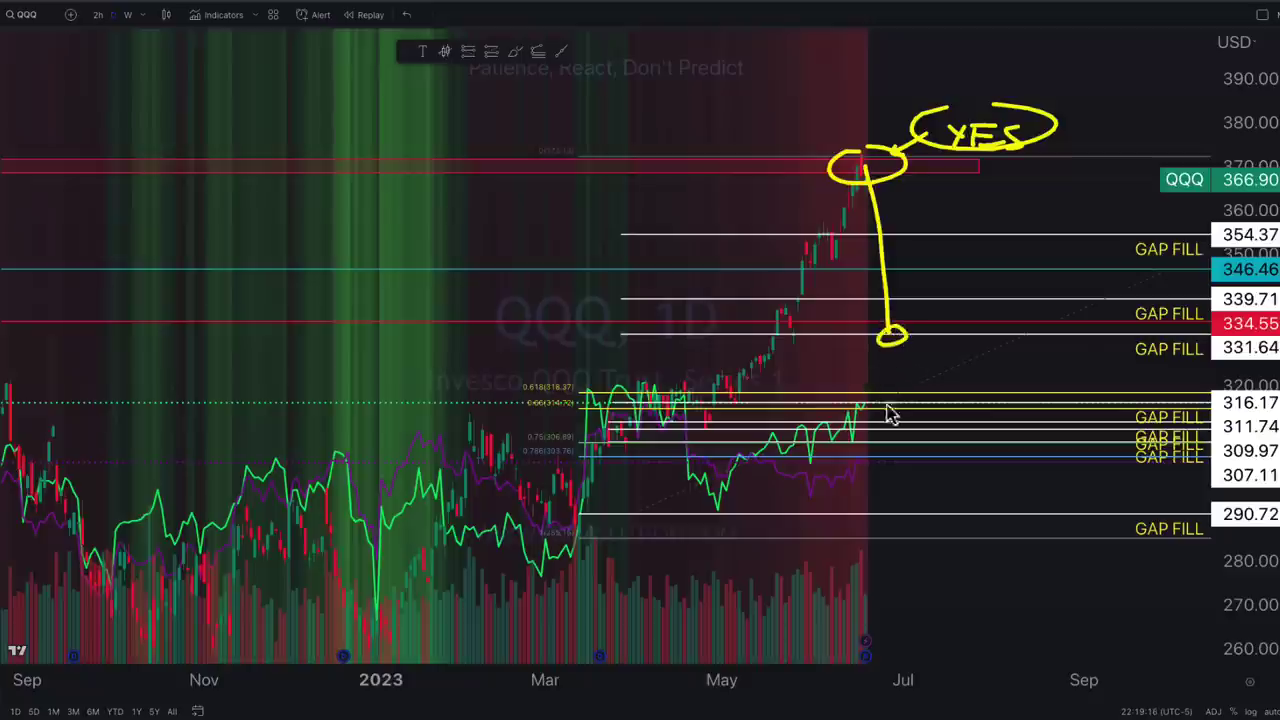
- Circle the green line's latest peak near 316.17, point an arrow at it, and draw a downward arrow from it
{"action": "left_click_drag", "start_coordinate": [876, 392], "coordinate": [896, 440]}
{"action": "left_click_drag", "start_coordinate": [903, 390], "coordinate": [900, 464]}
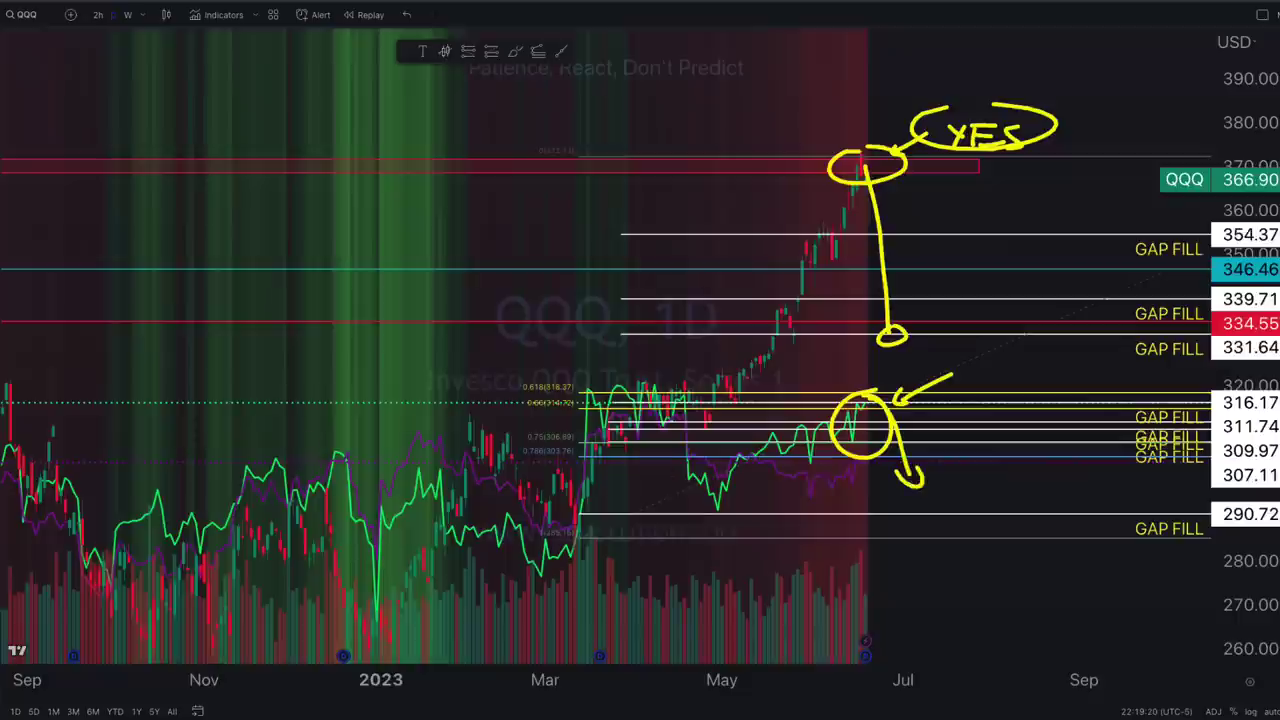
- Clear the drawings on the daily QQQ chart and review its price history back to mid-2021
{"action": "key", "text": "e"}
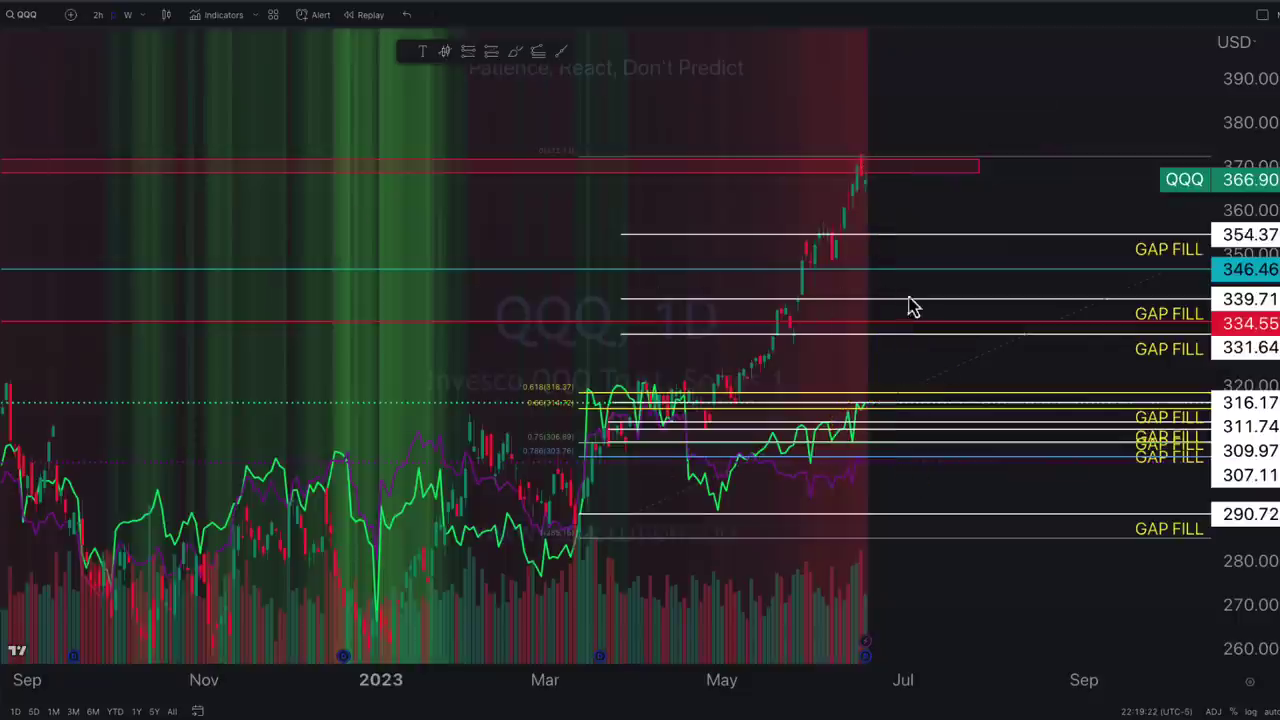
{"action": "scroll", "coordinate": [925, 315], "scroll_direction": "up", "scroll_amount": 3}
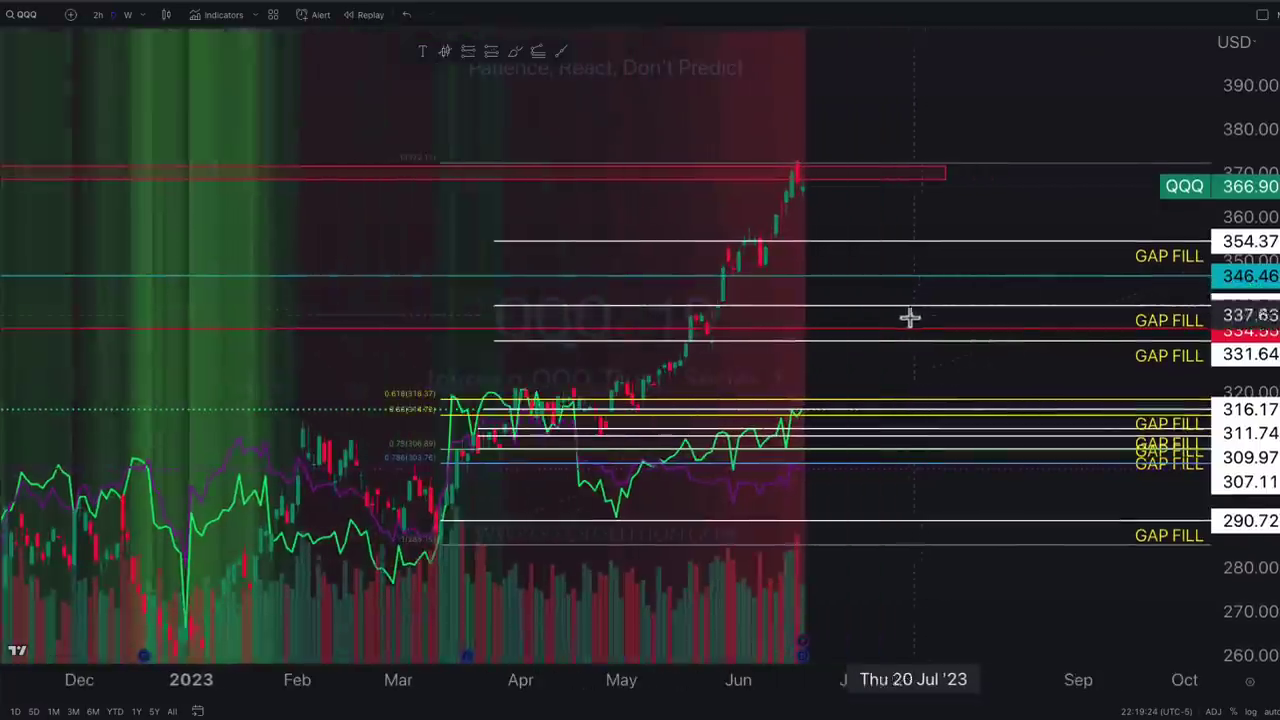
{"action": "left_click_drag", "start_coordinate": [850, 268], "coordinate": [892, 349]}
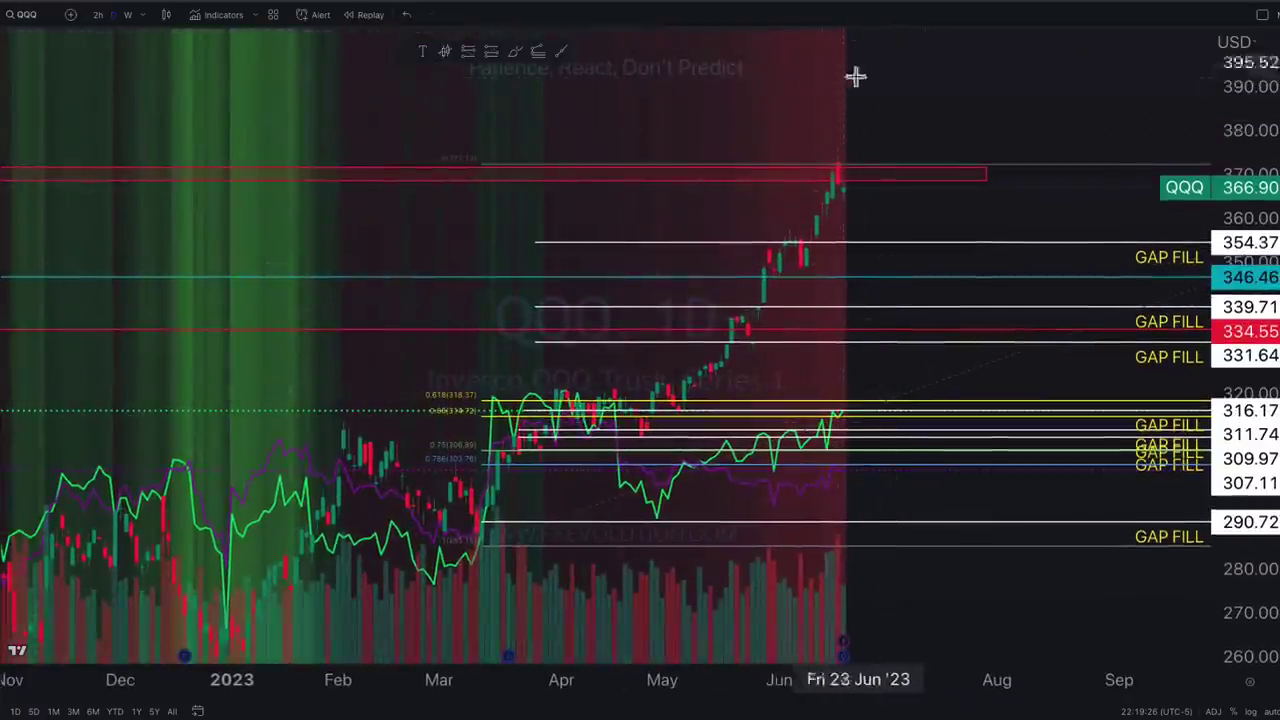
{"action": "scroll", "coordinate": [845, 368], "scroll_direction": "down", "scroll_amount": 5}
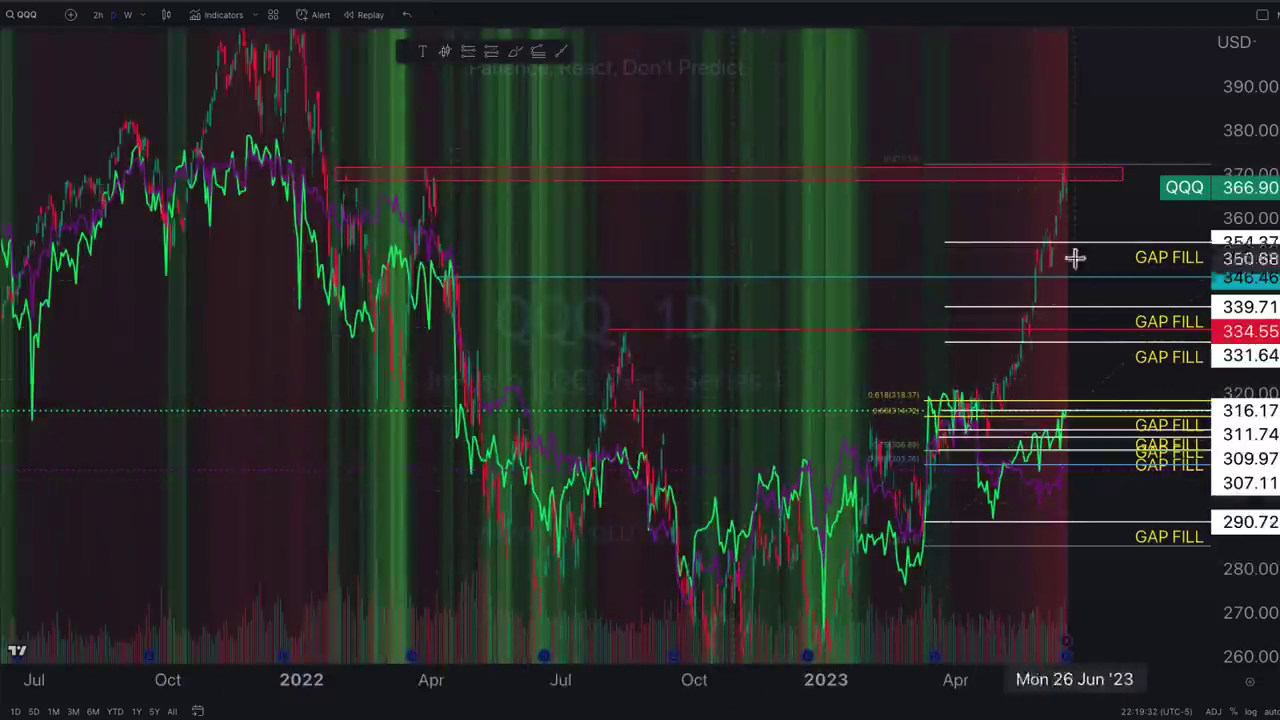
{"action": "scroll", "coordinate": [1040, 330], "scroll_direction": "up", "scroll_amount": 3}
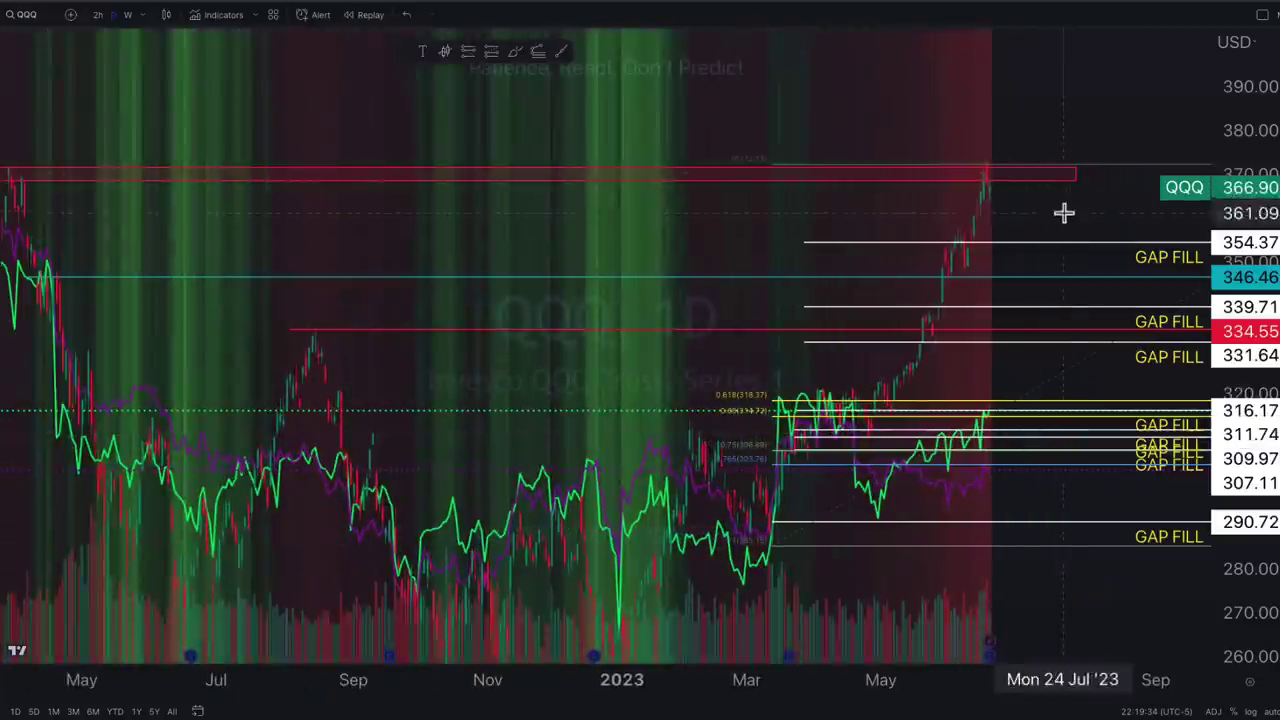
- Open the DX1! dollar index chart and compare its two-hour and daily candles around the 101.650 weekly level
{"action": "key", "text": "ctrl+Tab"}
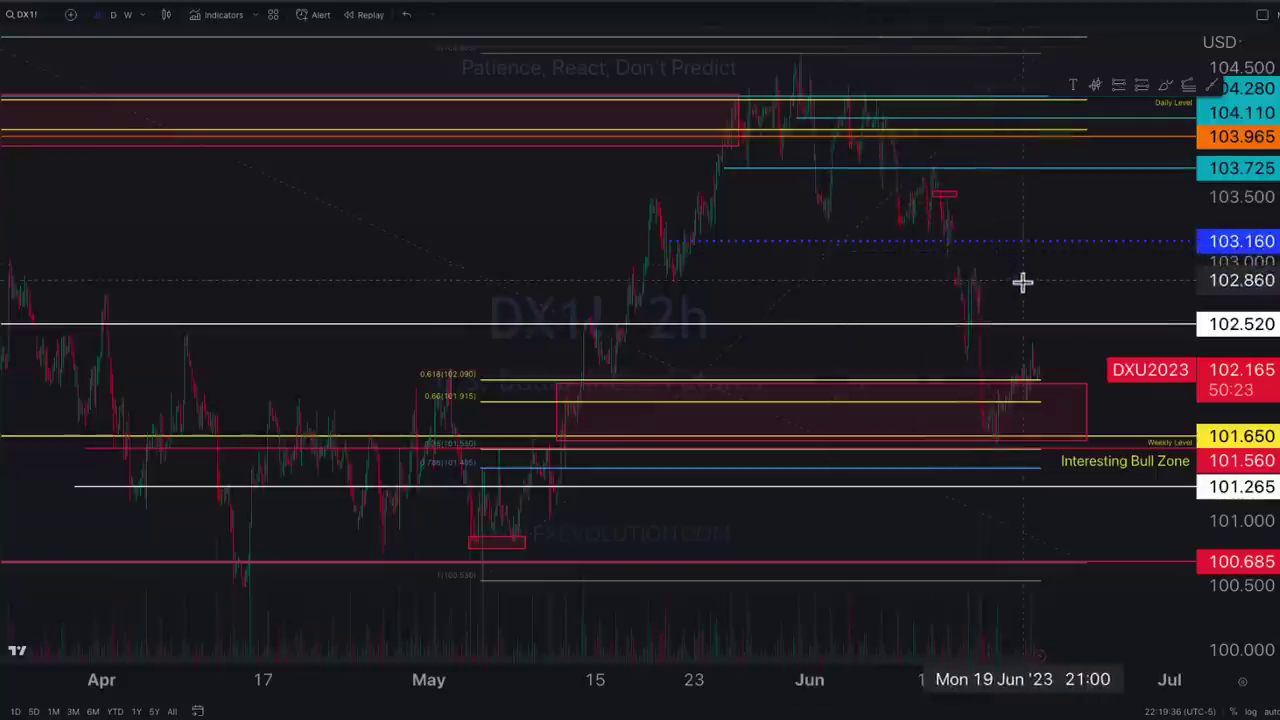
{"action": "left_click_drag", "start_coordinate": [1022, 283], "coordinate": [956, 273]}
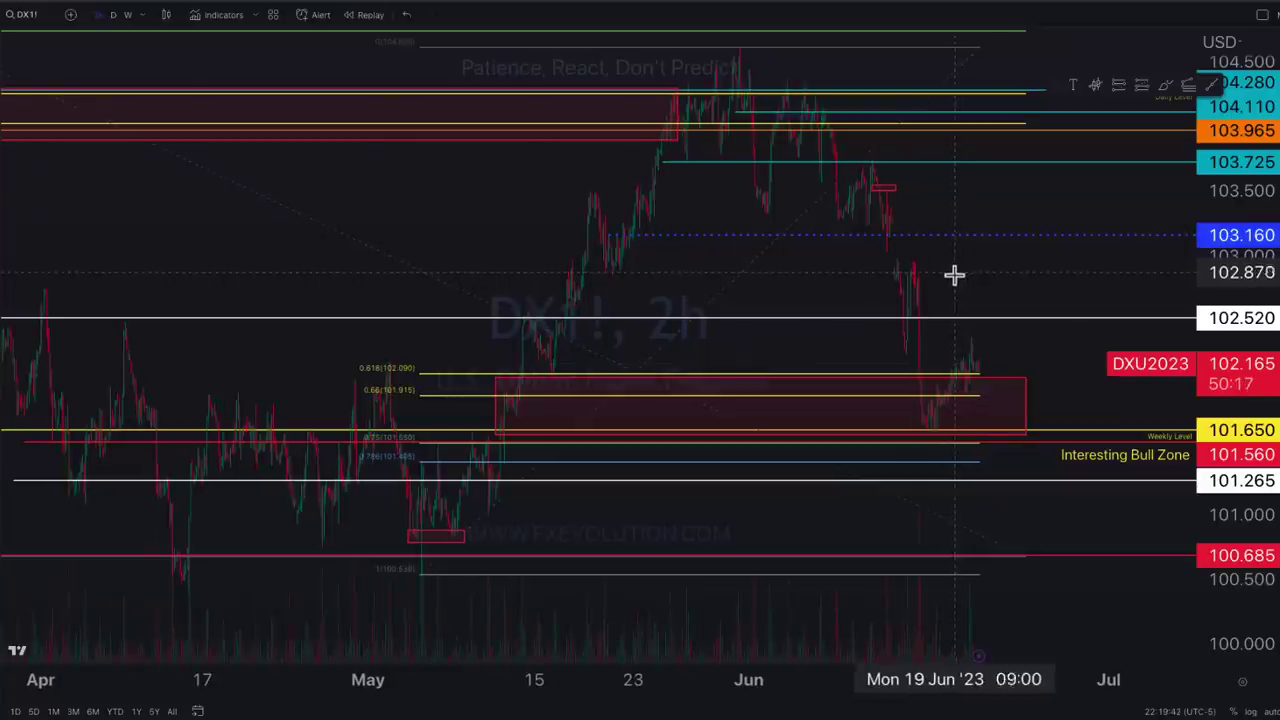
{"action": "scroll", "coordinate": [940, 285], "scroll_direction": "up", "scroll_amount": 1}
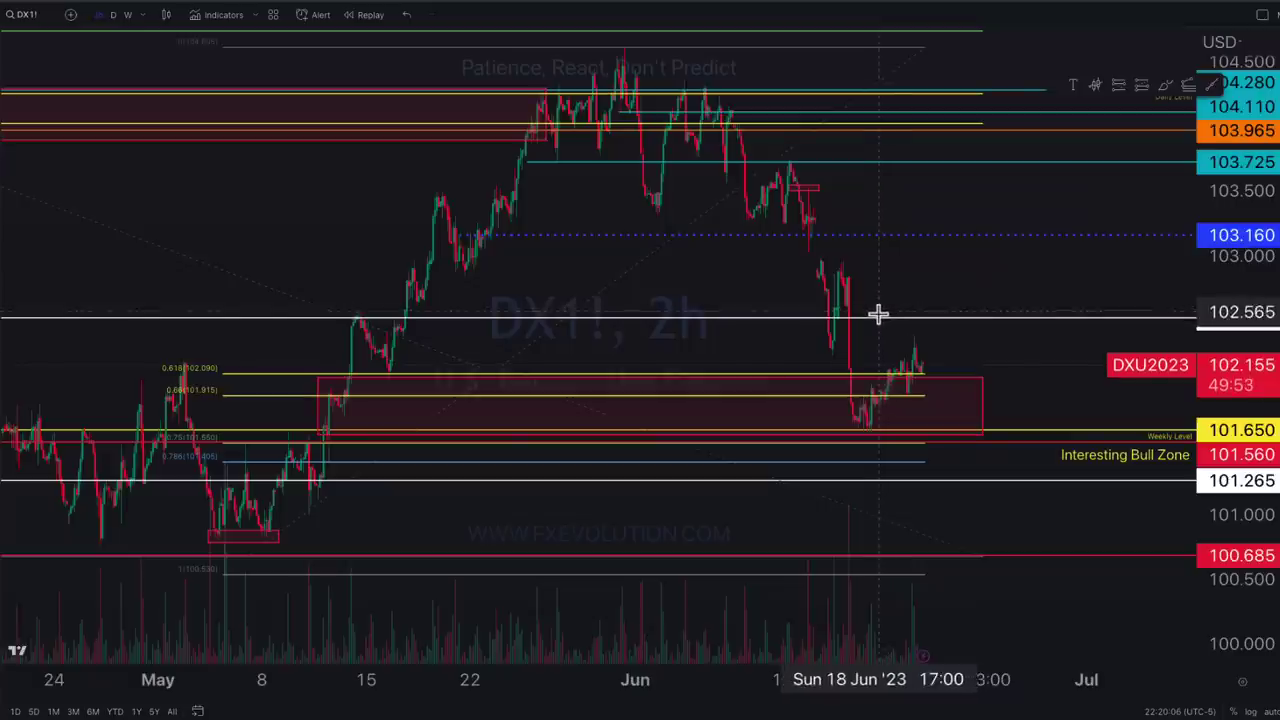
{"action": "scroll", "coordinate": [876, 320], "scroll_direction": "up", "scroll_amount": 2}
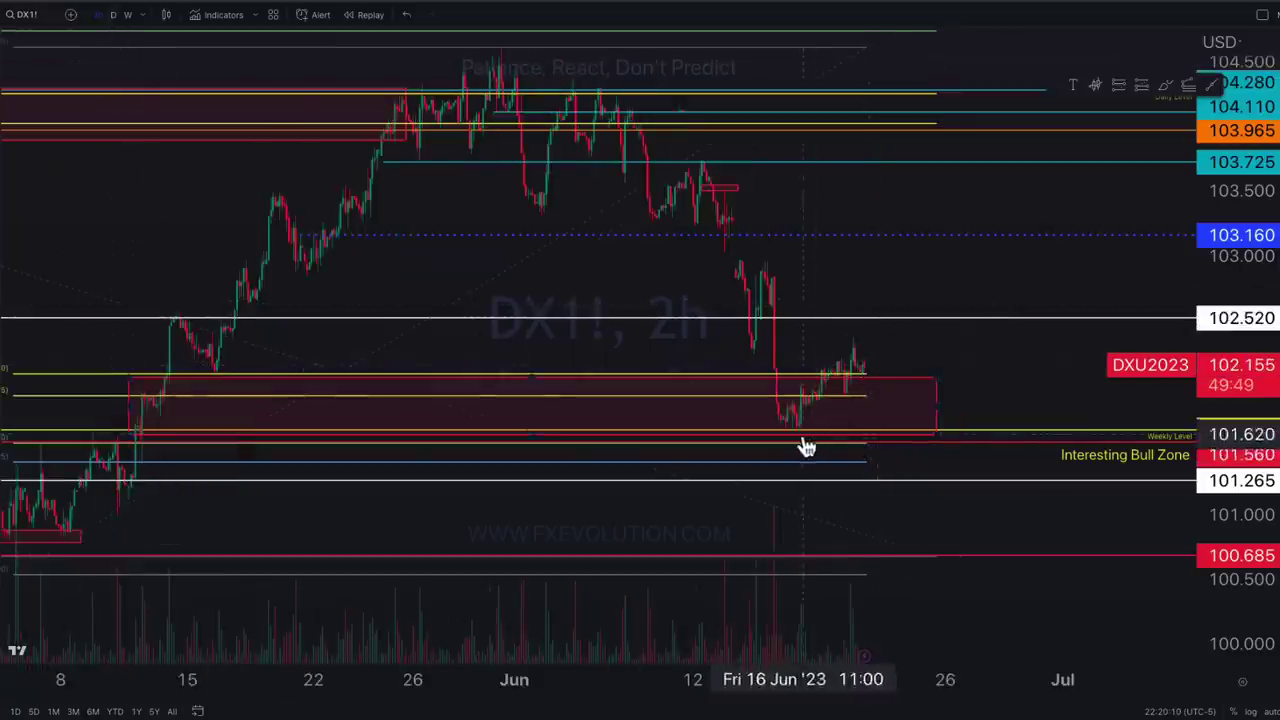
{"action": "left_click", "coordinate": [113, 15]}
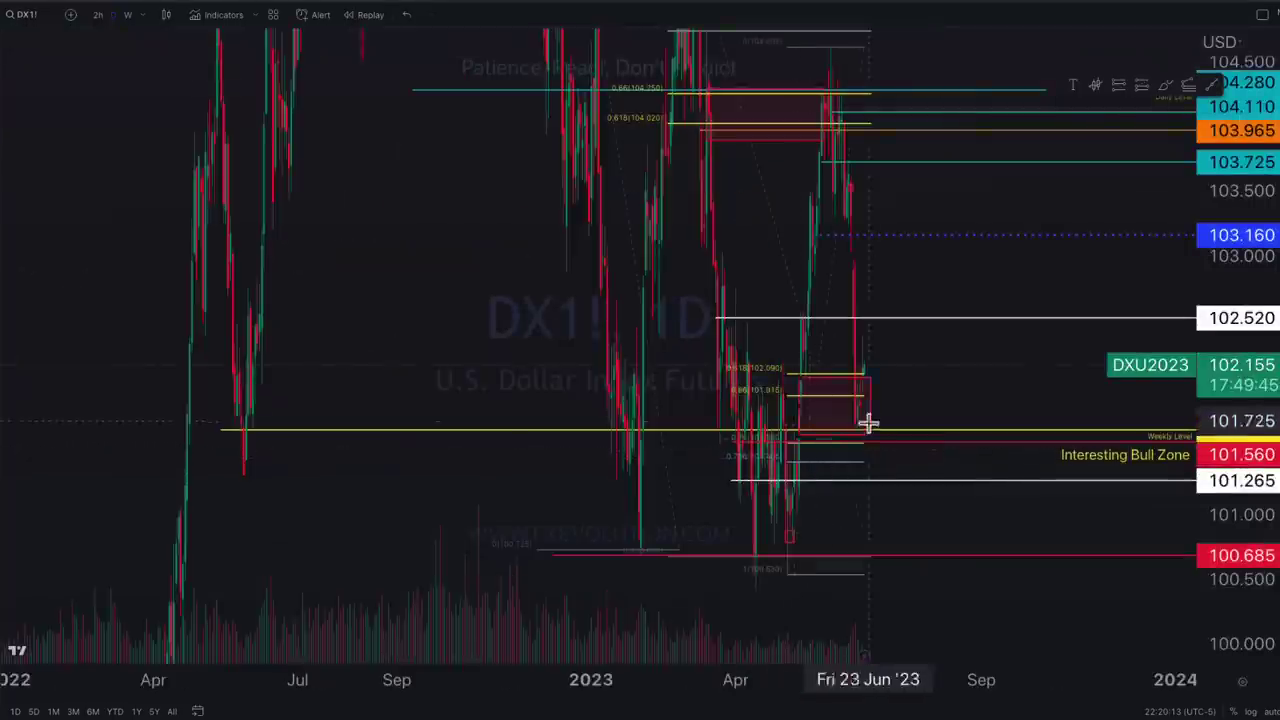
{"action": "scroll", "coordinate": [734, 371], "scroll_direction": "up", "scroll_amount": 4}
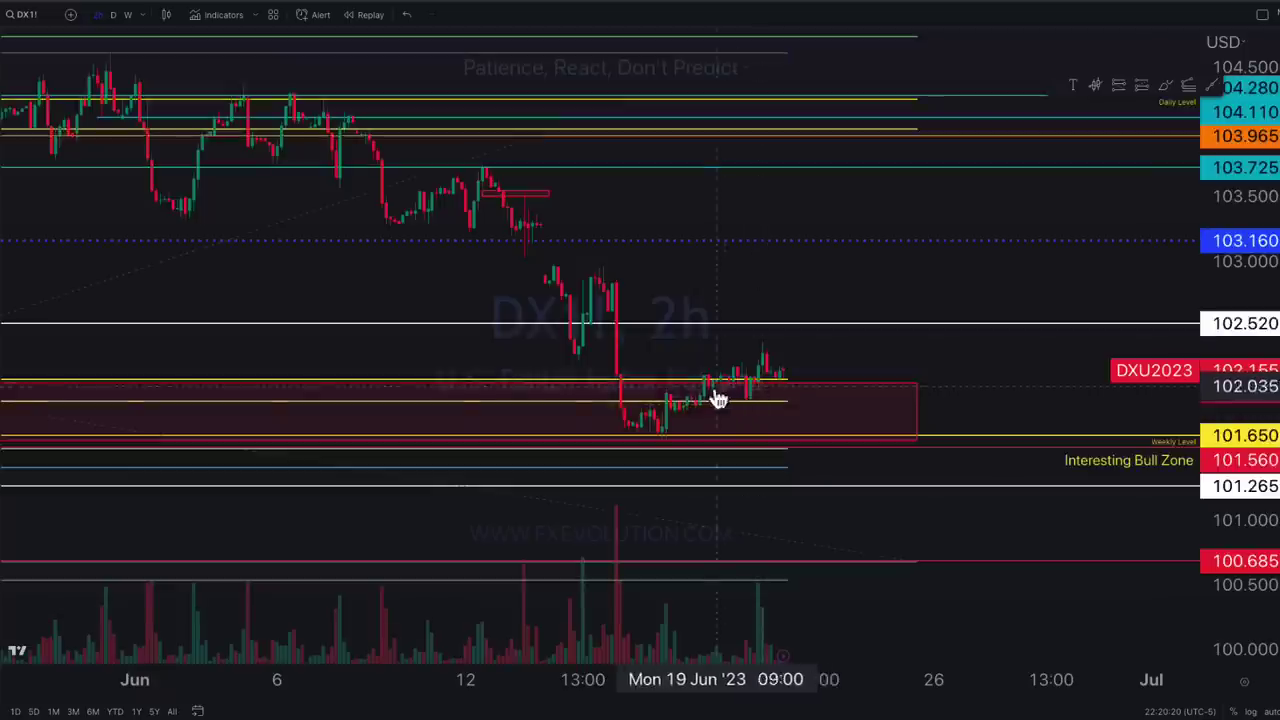
- Circle the mid-June highs just below 103.000 on the two-hour dollar index, extend an arrow forward from them, and clear the drawings
{"action": "scroll", "coordinate": [914, 357], "scroll_direction": "down", "scroll_amount": 5}
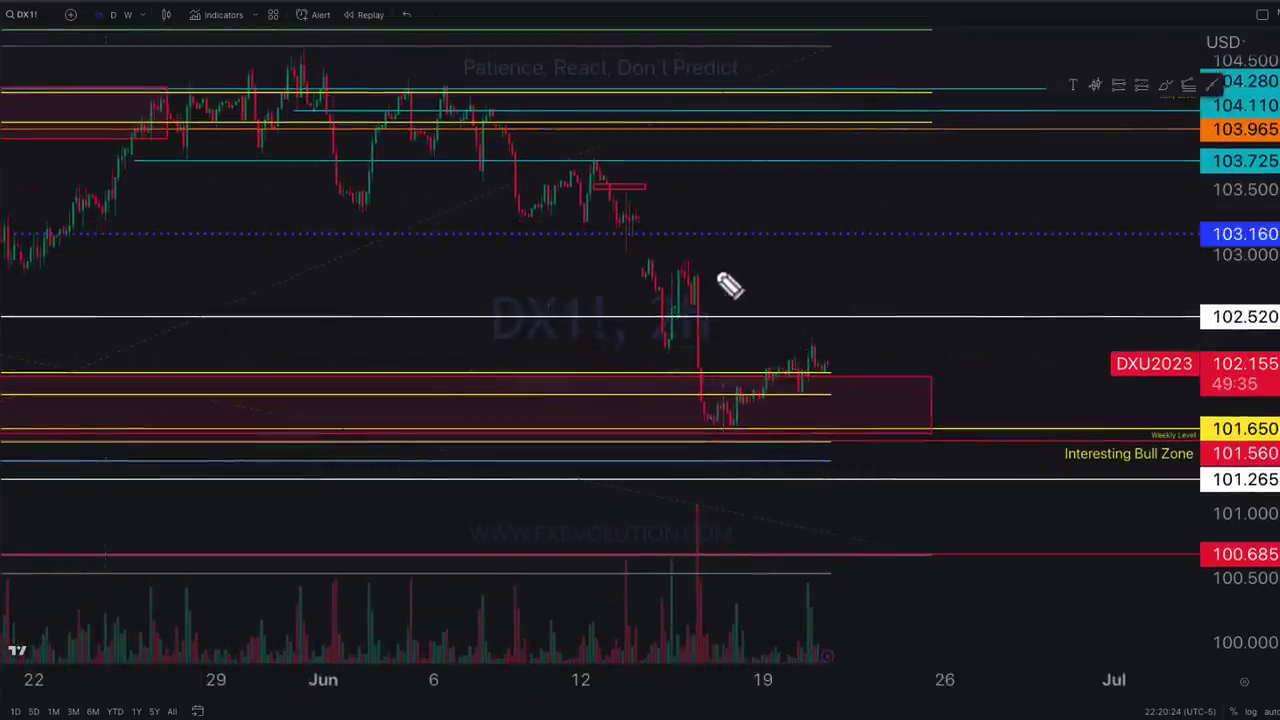
{"action": "mouse_move", "coordinate": [722, 280]}
{"action": "left_mouse_down"}
{"action": "mouse_move", "coordinate": [712, 276]}
{"action": "mouse_move", "coordinate": [762, 288]}
{"action": "left_mouse_up"}
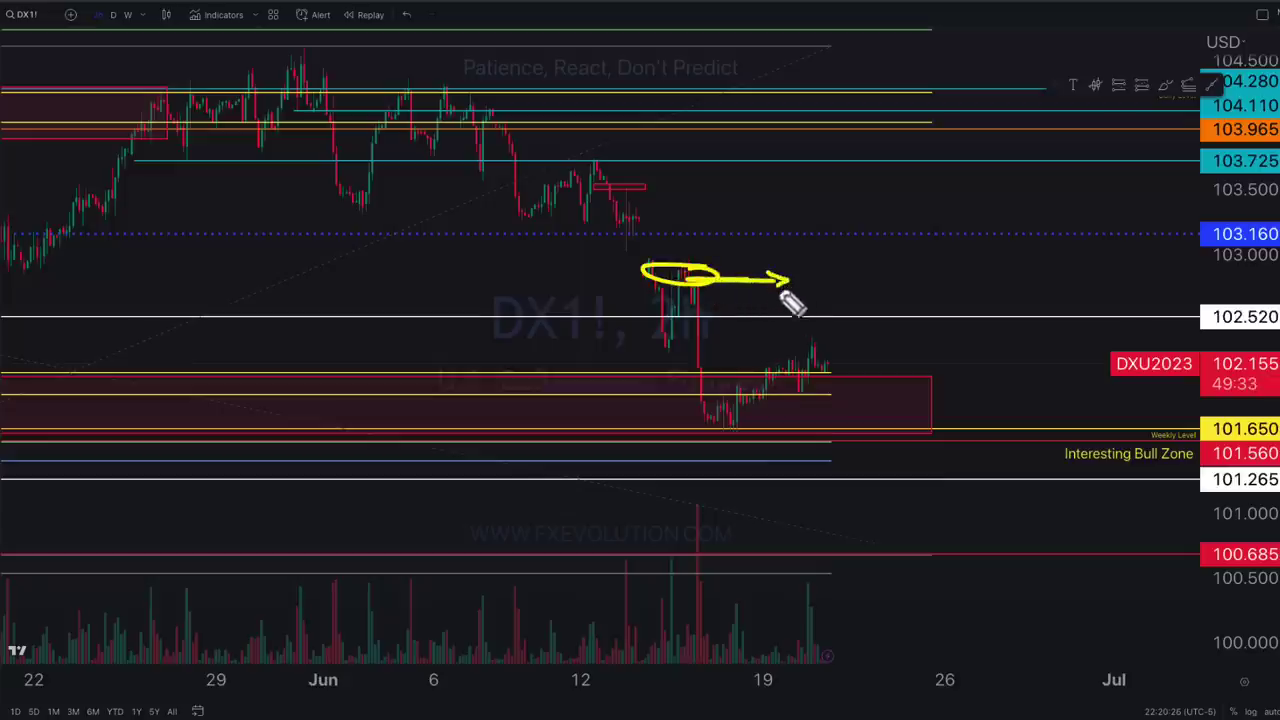
{"action": "mouse_move", "coordinate": [656, 226]}
{"action": "left_mouse_down"}
{"action": "mouse_move", "coordinate": [660, 240]}
{"action": "mouse_move", "coordinate": [790, 206]}
{"action": "mouse_move", "coordinate": [770, 184]}
{"action": "left_mouse_up"}
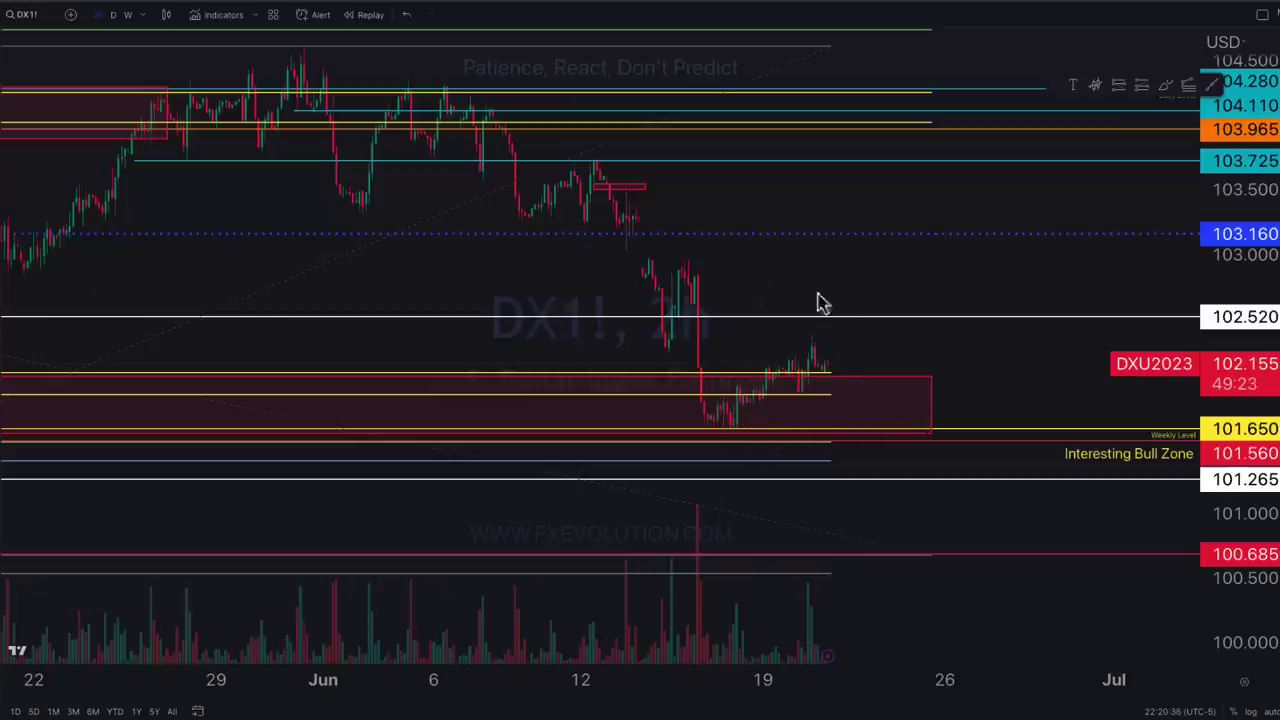
- On the daily gold chart, mark the 1939.71 level and a drop to 1903.69 with arrows, and outline June's highs near the Heavily Traded Zone
{"action": "key", "text": "ctrl+Tab"}
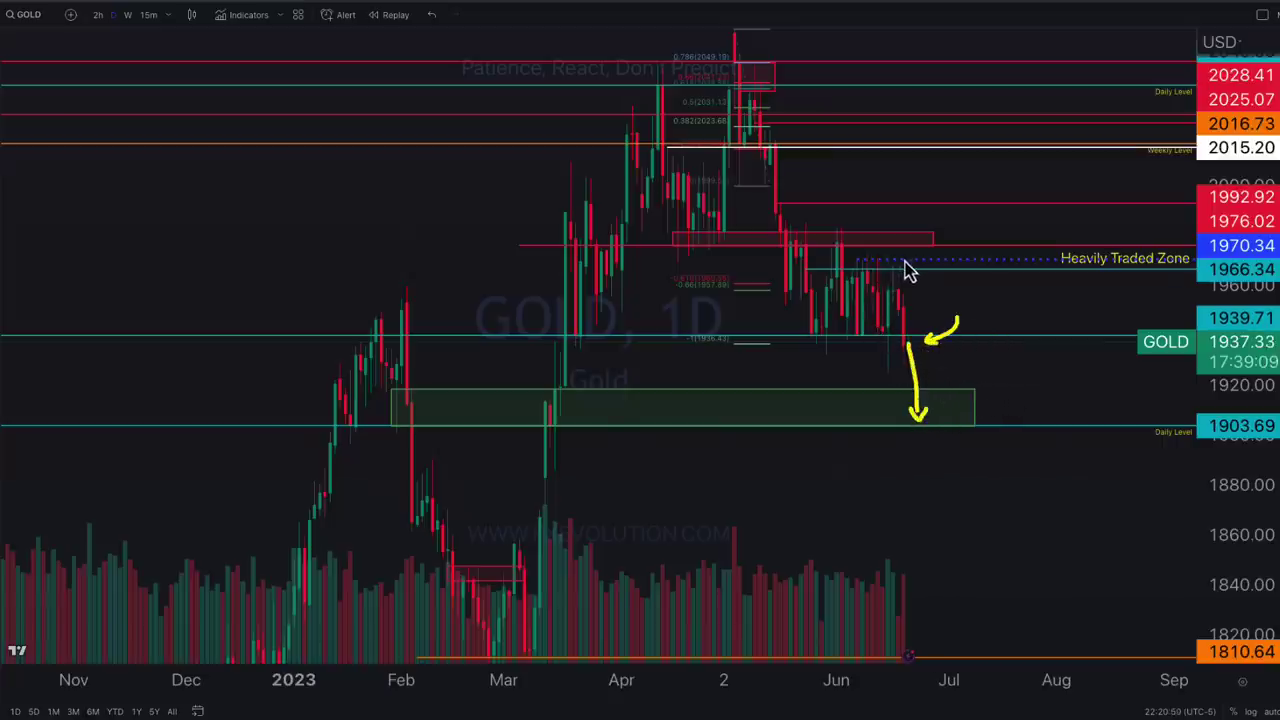
{"action": "left_click_drag", "start_coordinate": [862, 262], "coordinate": [906, 267]}
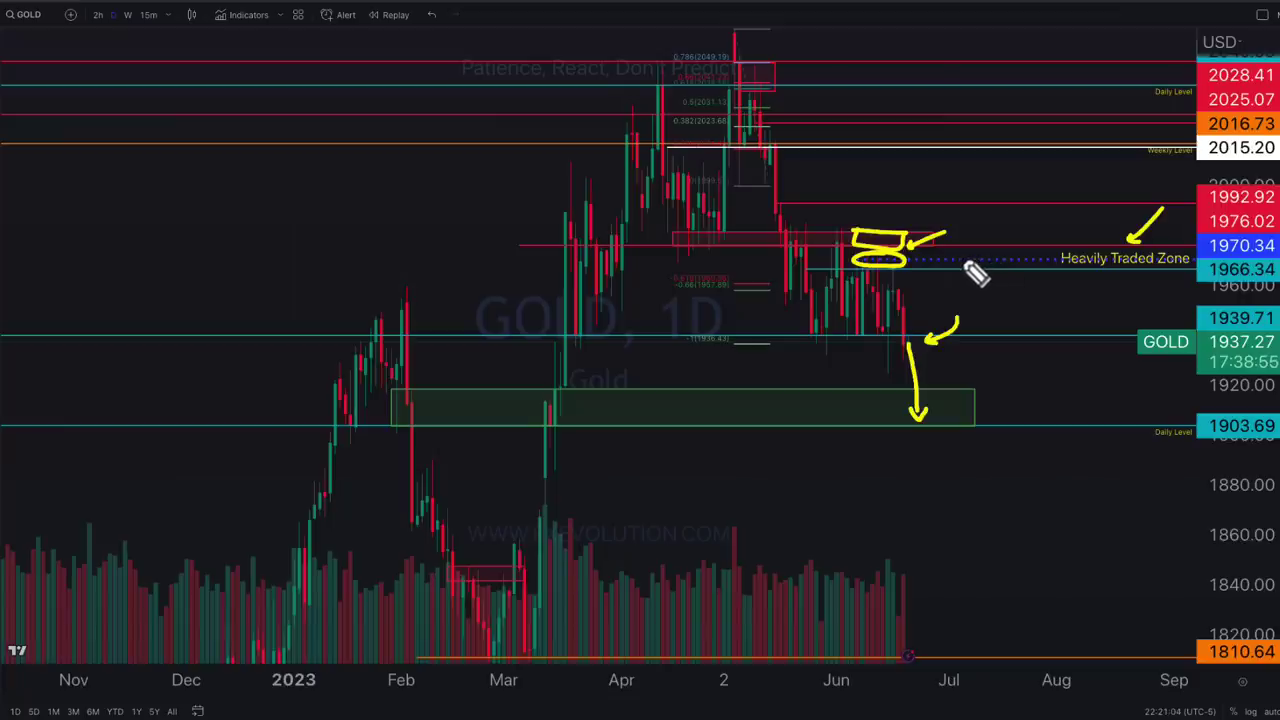
{"action": "left_click", "coordinate": [933, 341]}
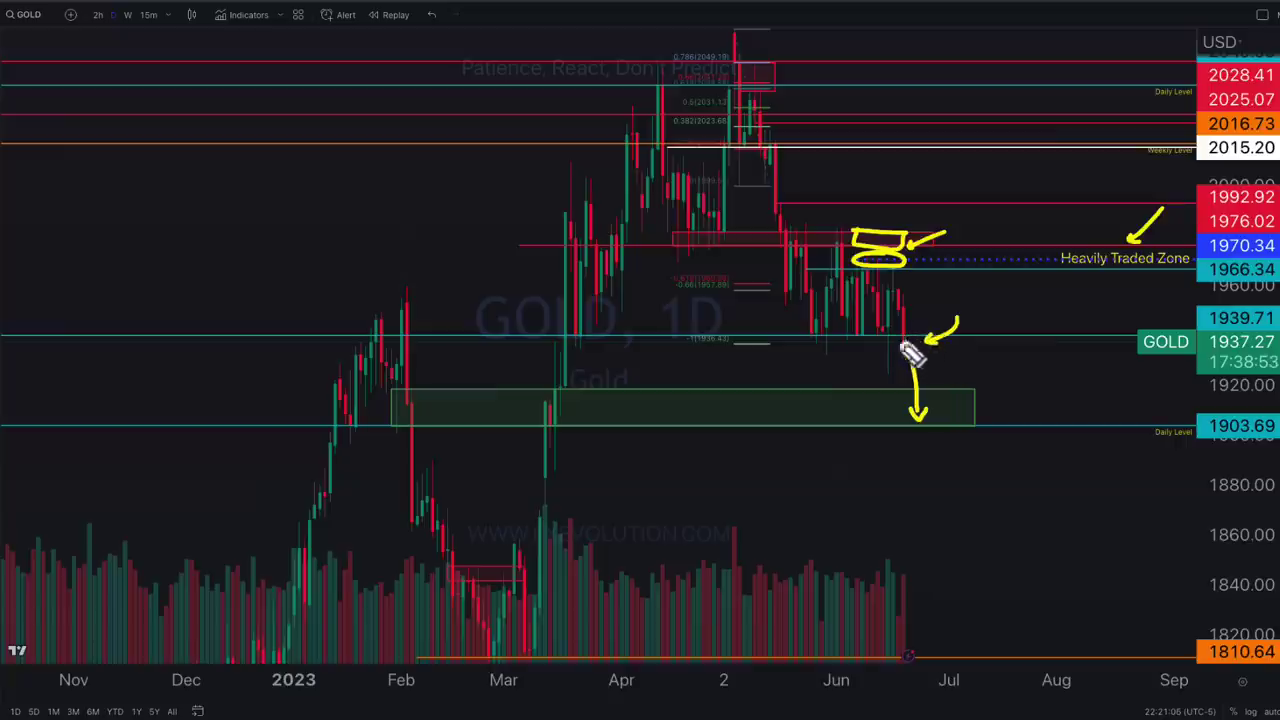
- Draw an arrow down gold's decline from early May to its late-May low, circle the March candles in the green zone, and clear all drawings
{"action": "left_click_drag", "start_coordinate": [752, 97], "coordinate": [826, 307]}
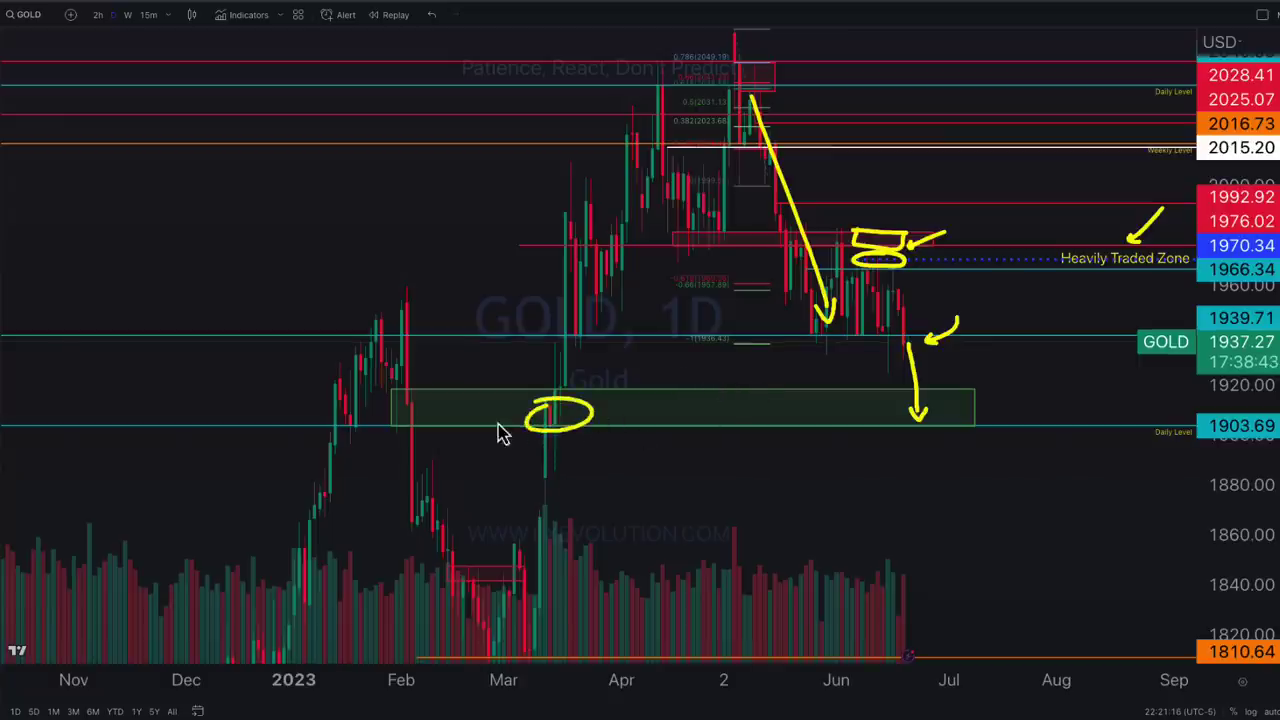
{"action": "key", "text": "Escape"}
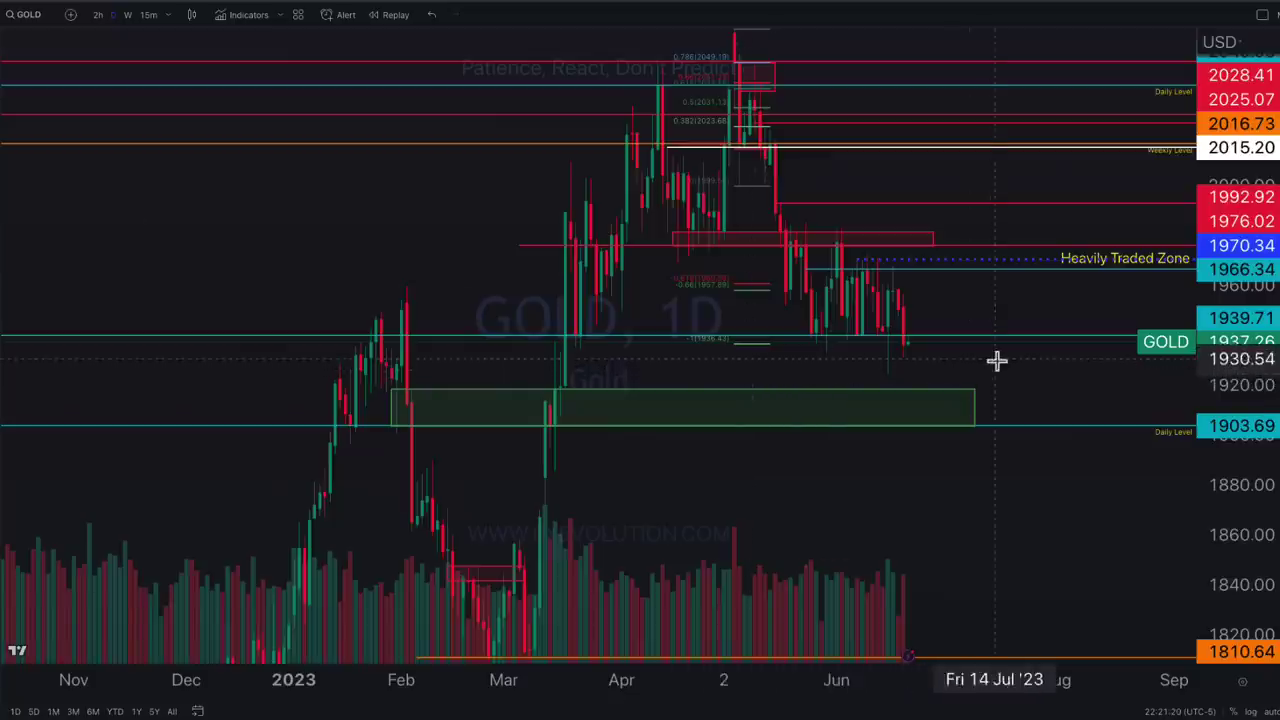
- Open the USOIL chart and examine its daily and two-hour price action around Most Traded Zone 2
{"action": "left_click", "coordinate": [880, 4]}
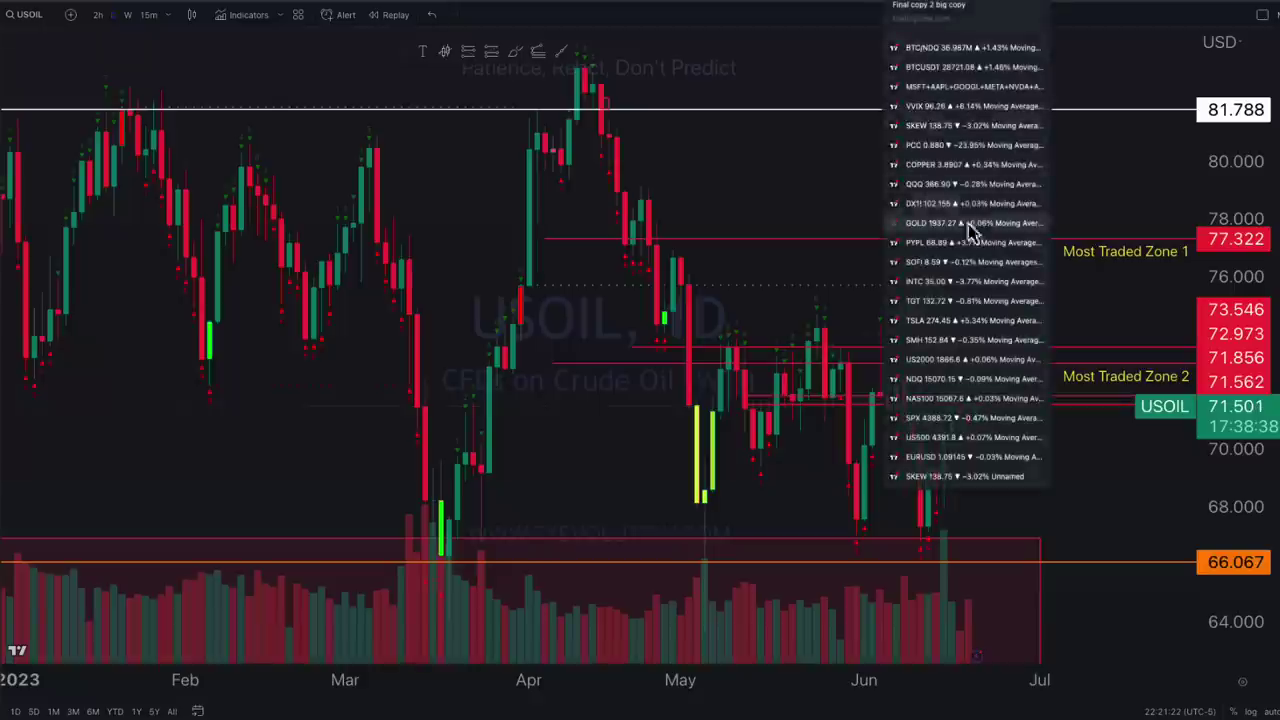
{"action": "left_click", "coordinate": [971, 227]}
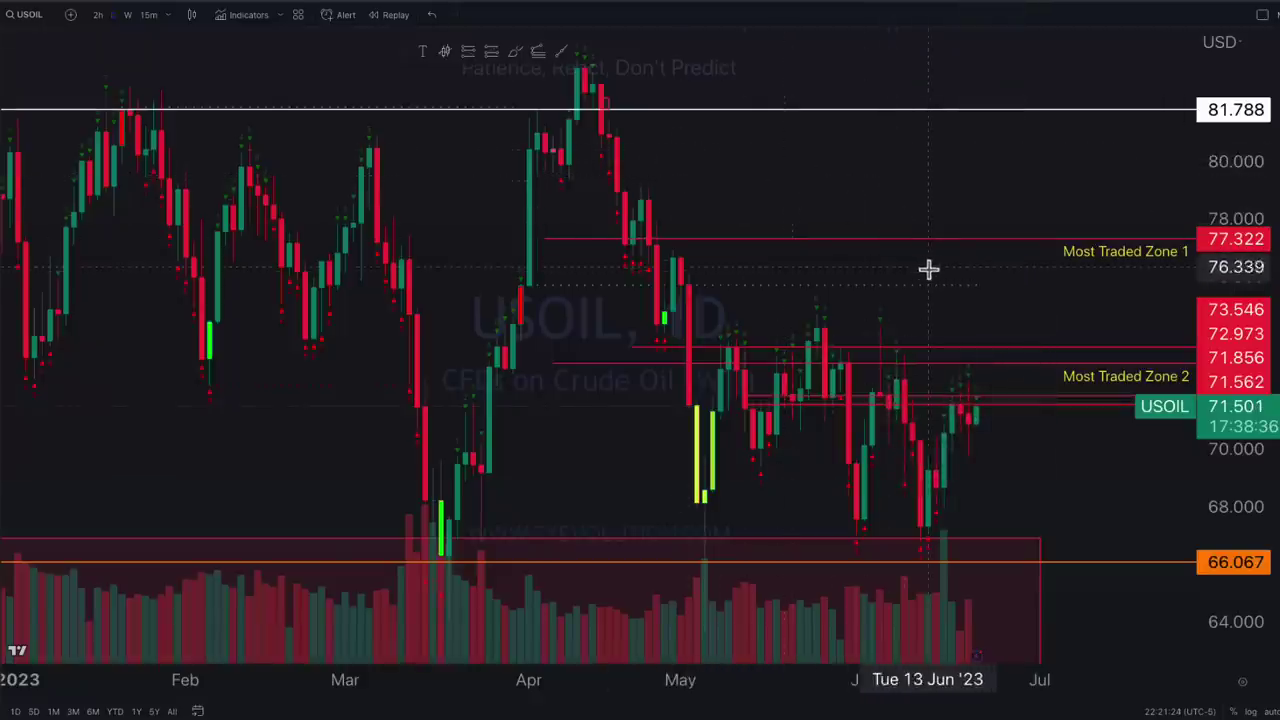
{"action": "left_click_drag", "start_coordinate": [1017, 319], "coordinate": [953, 292]}
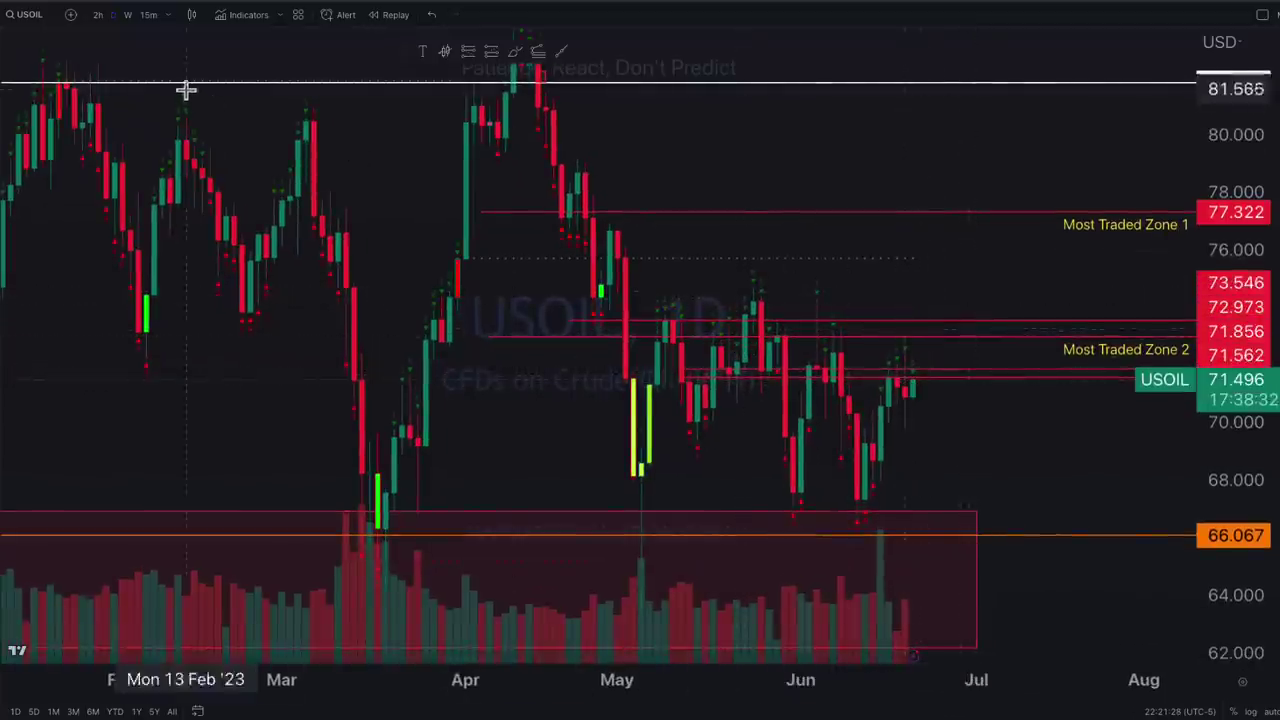
{"action": "left_click", "coordinate": [97, 14]}
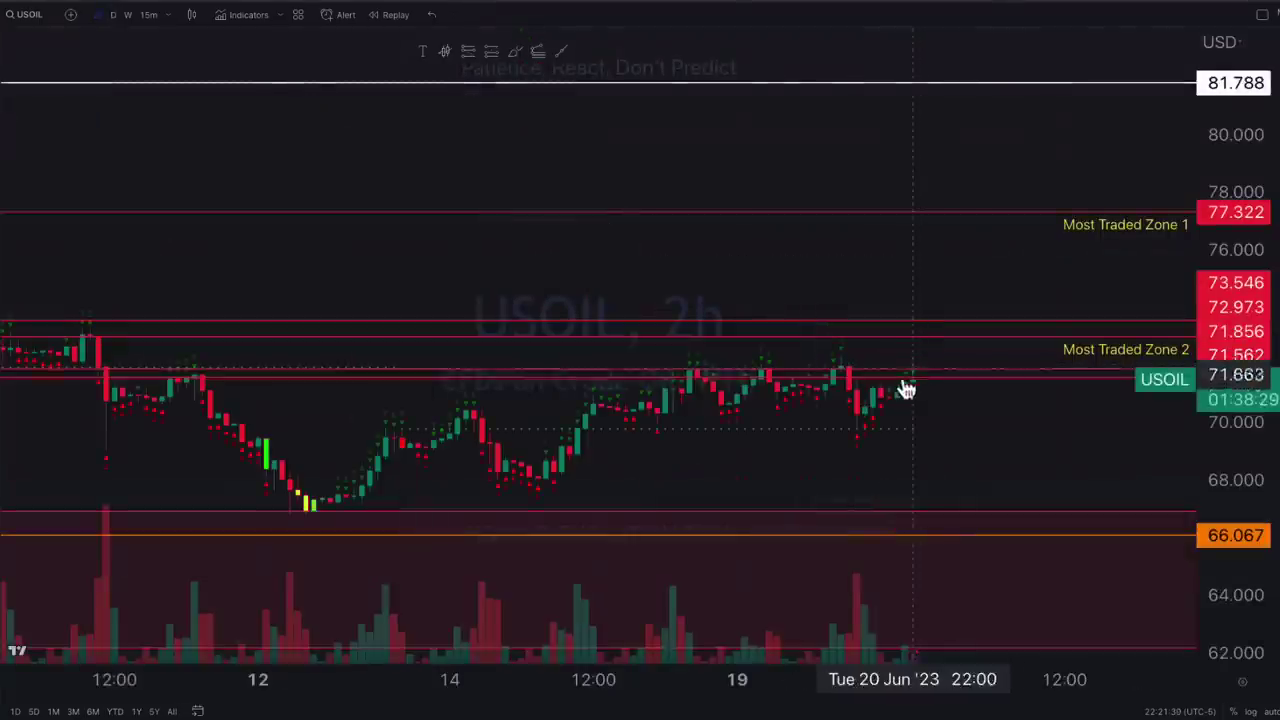
{"action": "scroll", "coordinate": [866, 218], "scroll_direction": "down", "scroll_amount": 3}
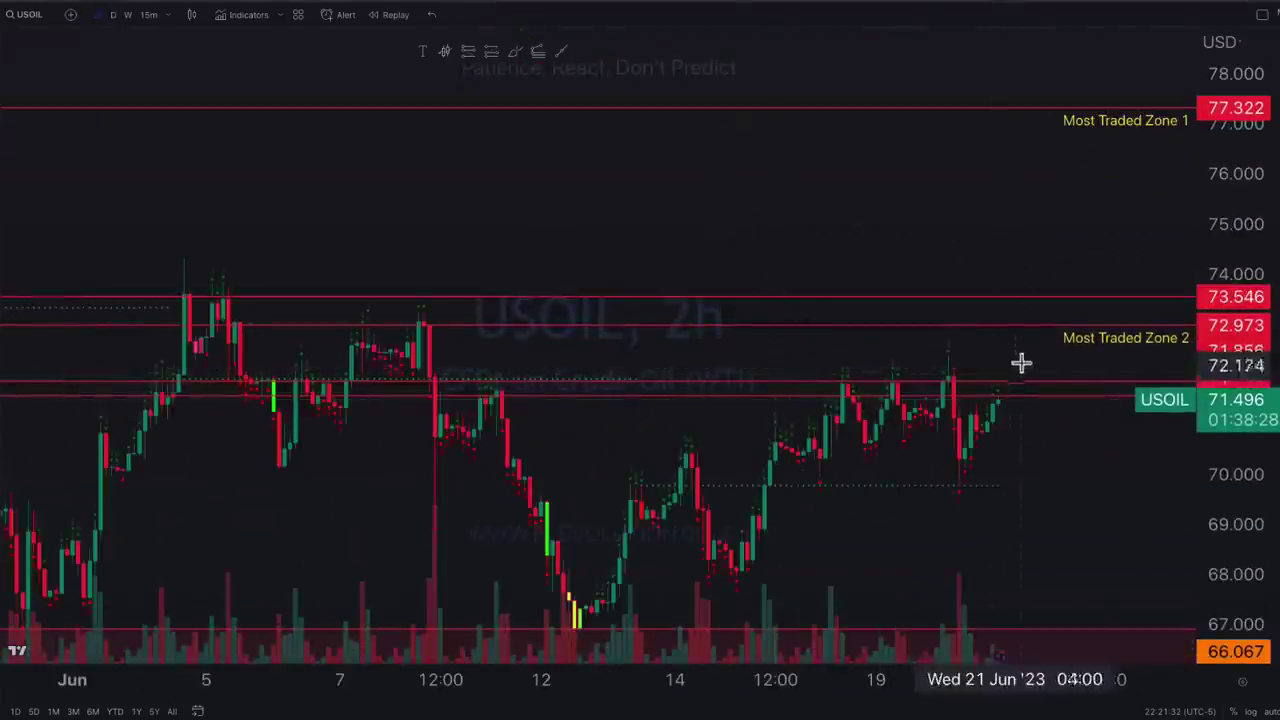
{"action": "left_click_drag", "start_coordinate": [1017, 349], "coordinate": [926, 340]}
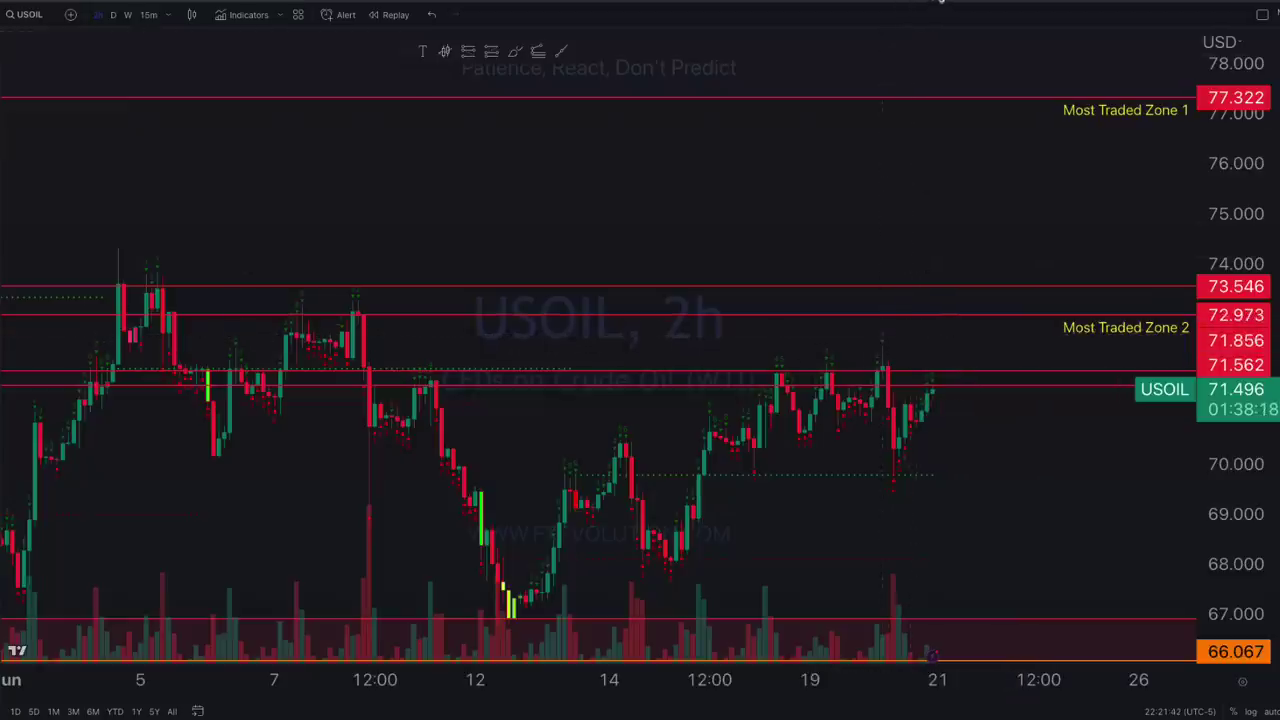
- Open the daily PYPL chart and rescale it to examine the May gap and the 71.25 and 64.38 levels
{"action": "left_click", "coordinate": [940, 1]}
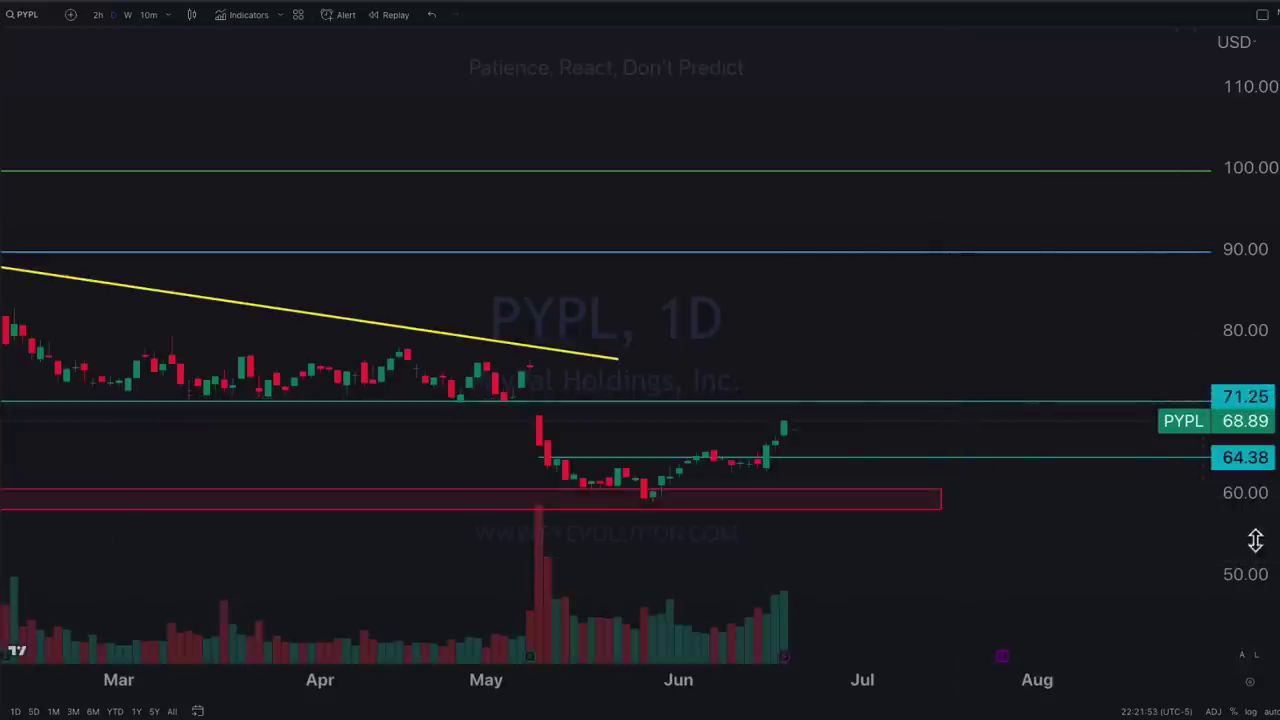
{"action": "left_click_drag", "start_coordinate": [1254, 540], "coordinate": [1254, 290]}
{"action": "scroll", "coordinate": [887, 357], "scroll_direction": "down", "scroll_amount": 3}
{"action": "left_click_drag", "start_coordinate": [893, 369], "coordinate": [839, 242]}
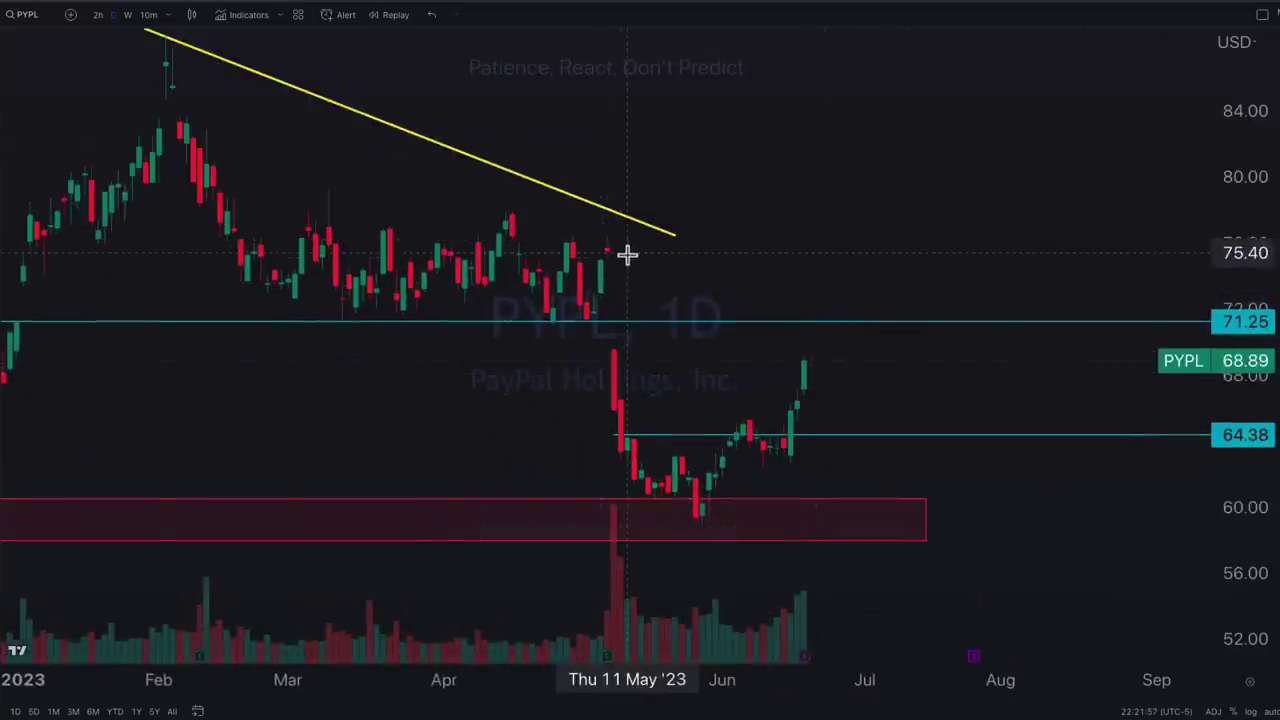
{"action": "scroll", "coordinate": [900, 486], "scroll_direction": "down", "scroll_amount": 5}
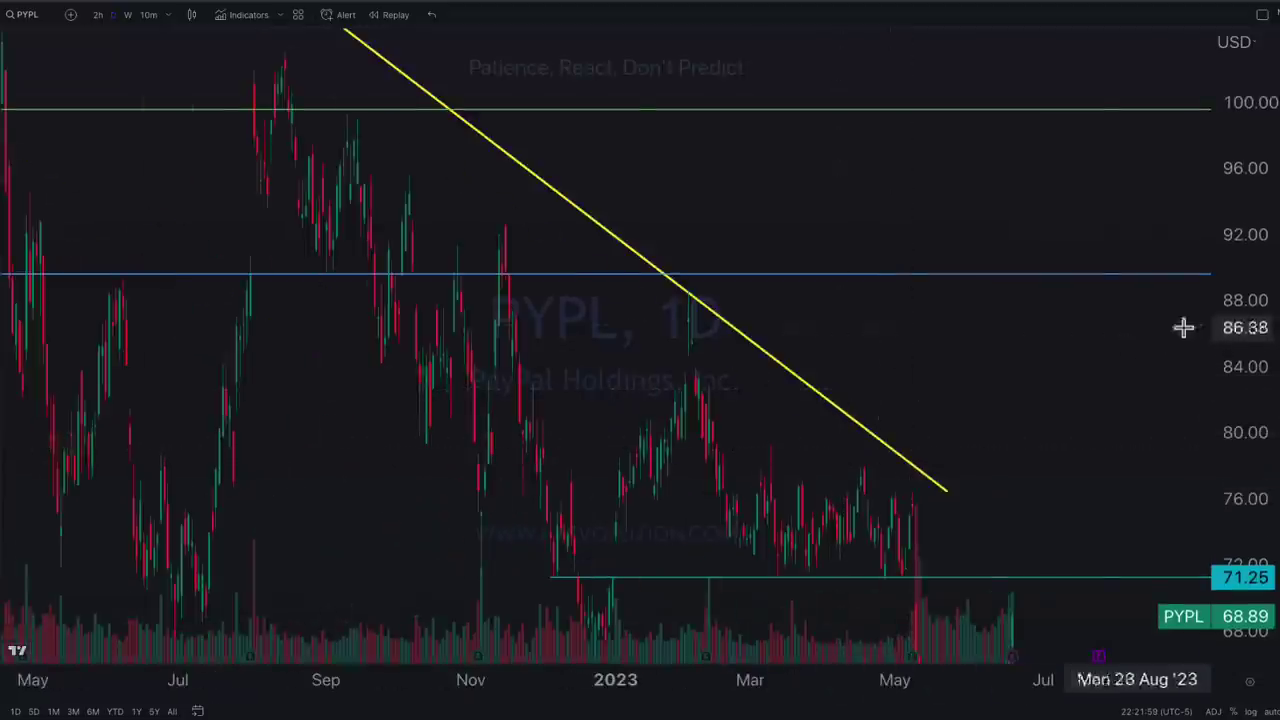
- Extend PYPL's yellow descending trendline forward along its slope to 24 Jul '23 at about 70.07
{"action": "left_click_drag", "start_coordinate": [1260, 331], "coordinate": [1176, 510]}
{"action": "scroll", "coordinate": [680, 289], "scroll_direction": "down", "scroll_amount": 6}
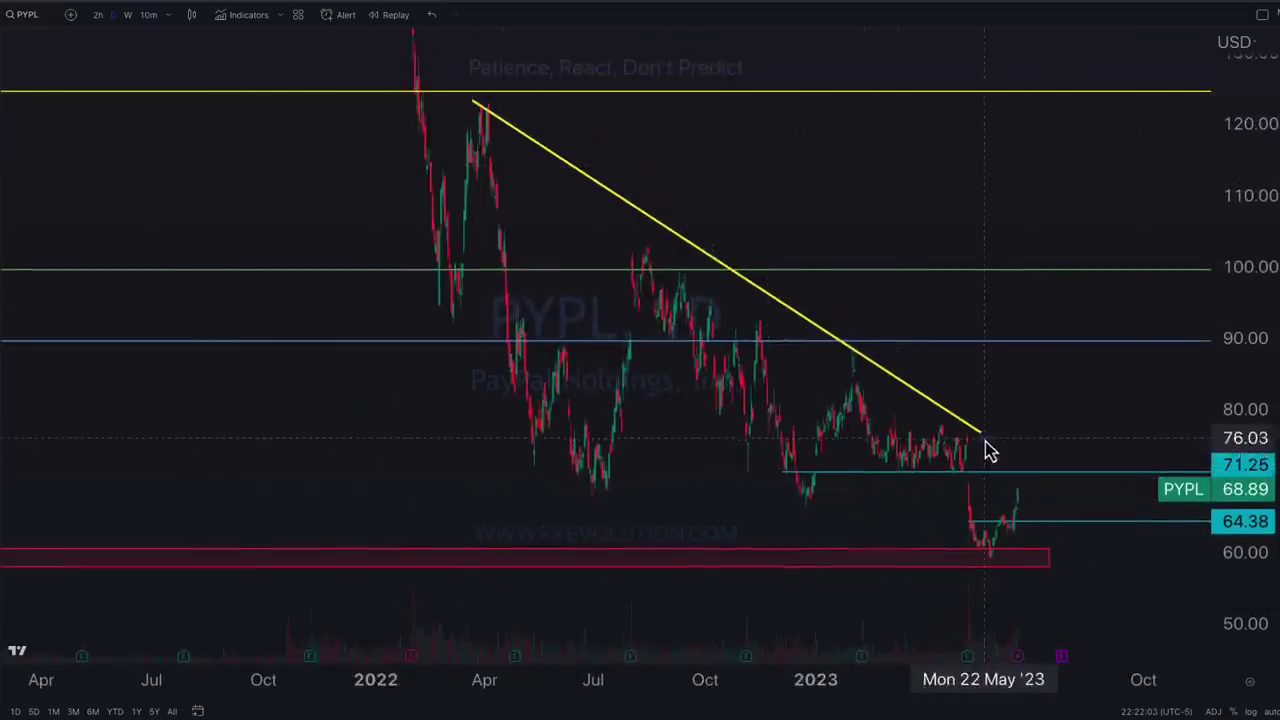
{"action": "left_click_drag", "start_coordinate": [989, 440], "coordinate": [1058, 481]}
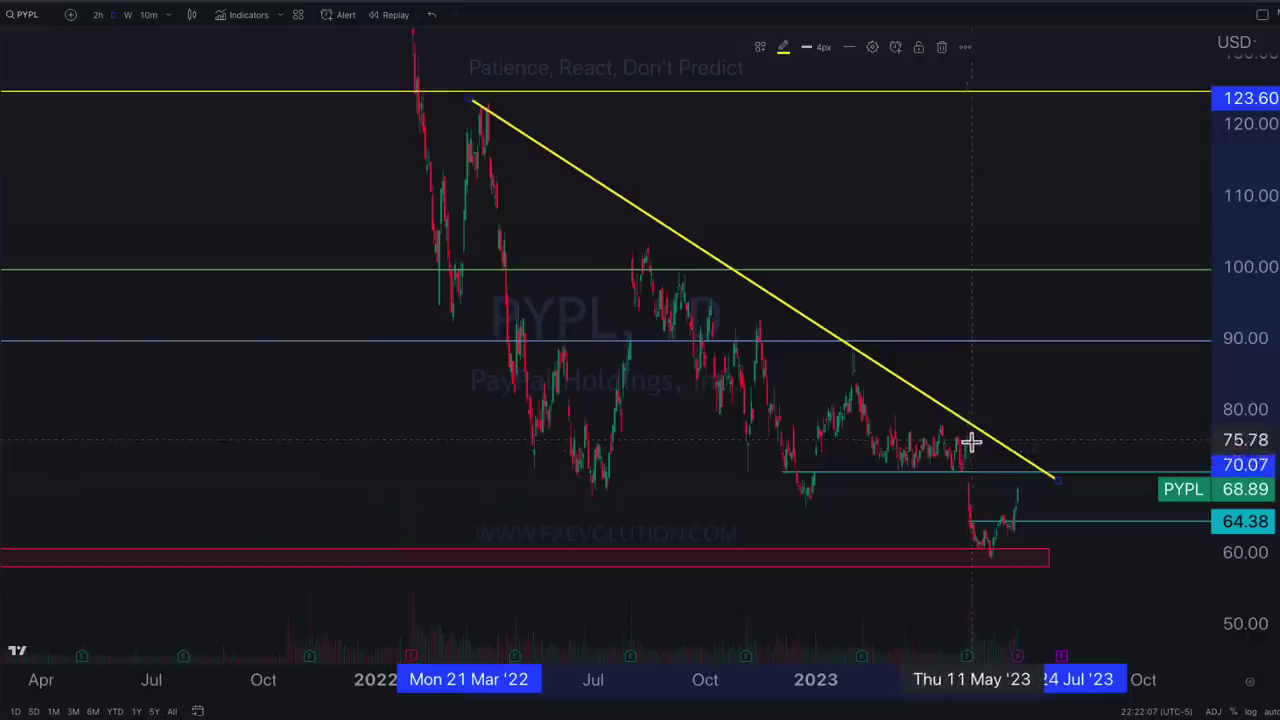
{"action": "left_click", "coordinate": [1053, 448]}
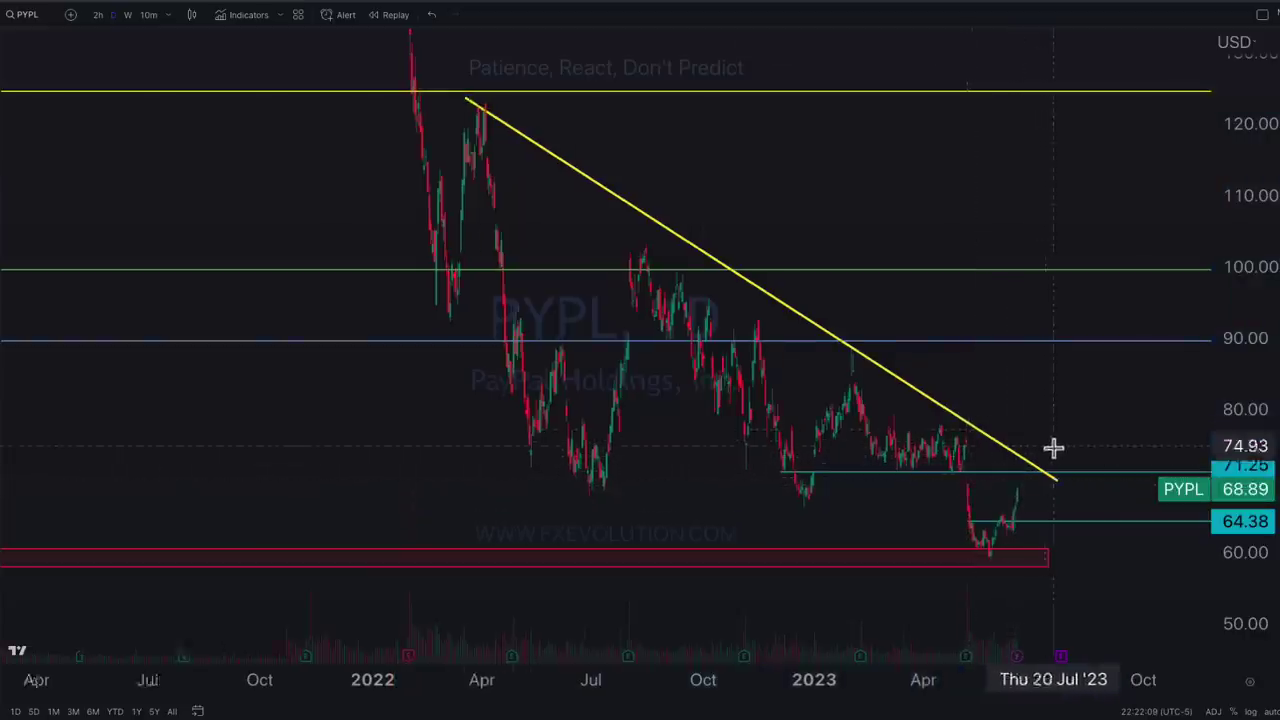
- Enlarge PYPL's recent candles, circle the May–June volume bars, and clear the circle
{"action": "scroll", "coordinate": [1141, 465], "scroll_direction": "up", "scroll_amount": 3}
{"action": "left_click_drag", "start_coordinate": [1226, 486], "coordinate": [1200, 263]}
{"action": "left_click_drag", "start_coordinate": [952, 469], "coordinate": [948, 339]}
{"action": "scroll", "coordinate": [968, 372], "scroll_direction": "up", "scroll_amount": 3}
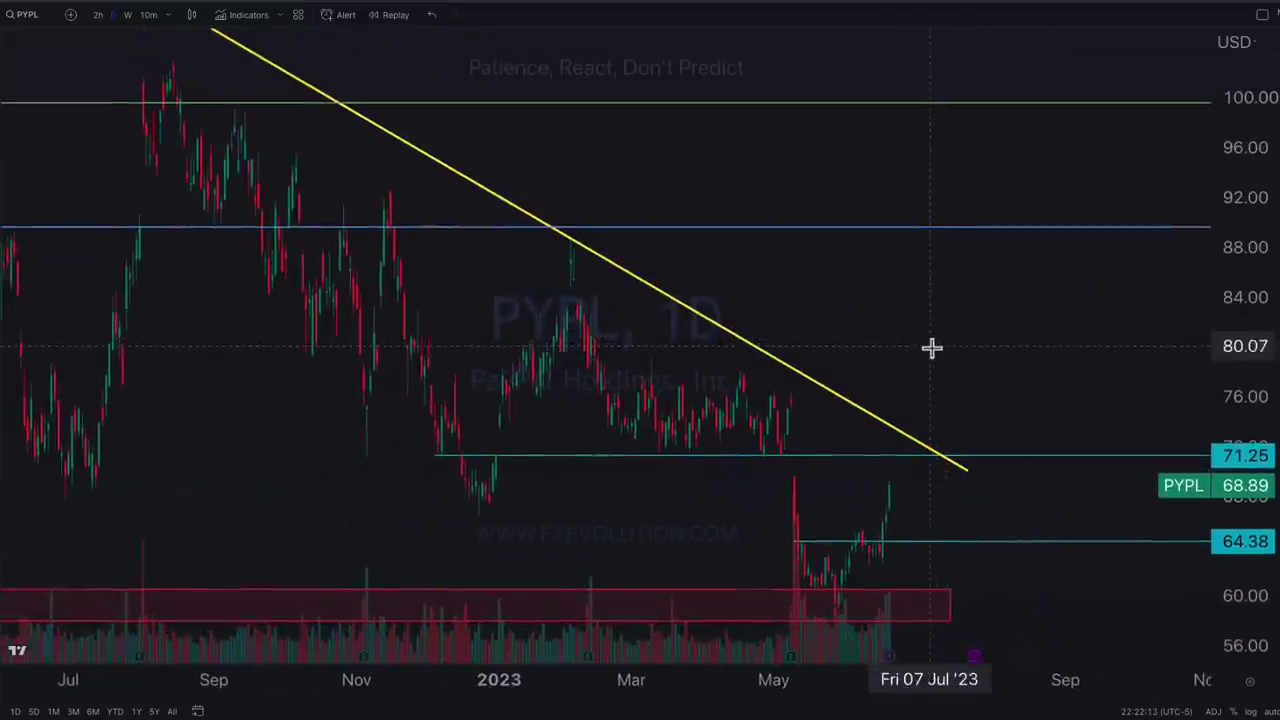
{"action": "scroll", "coordinate": [900, 345], "scroll_direction": "up", "scroll_amount": 3}
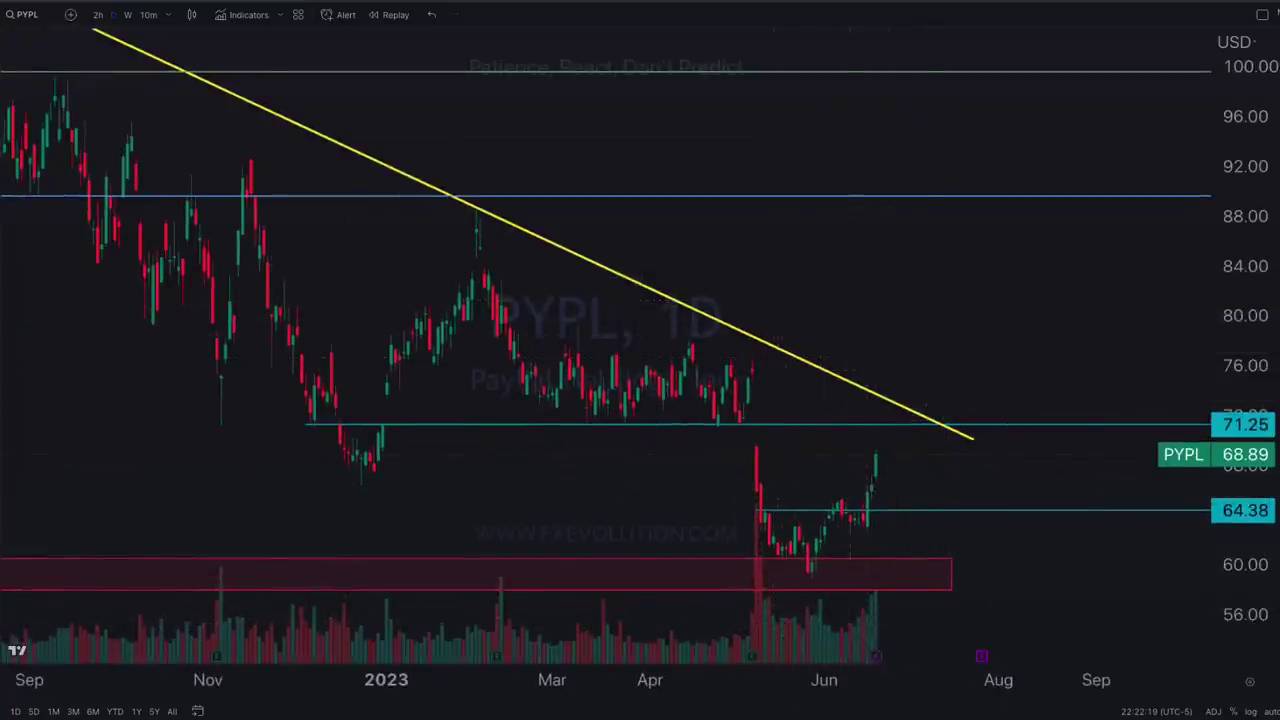
{"action": "mouse_move", "coordinate": [857, 600]}
{"action": "left_mouse_down"}
{"action": "mouse_move", "coordinate": [686, 657]}
{"action": "mouse_move", "coordinate": [800, 590]}
{"action": "left_mouse_up"}
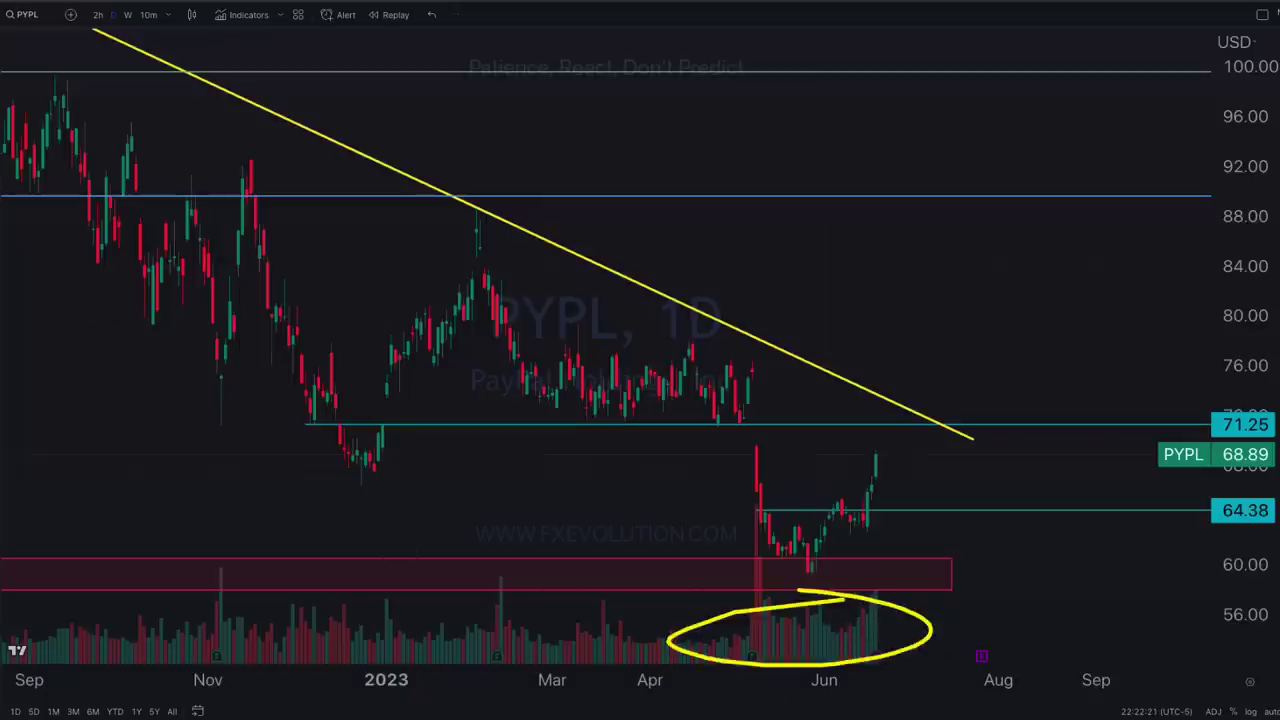
{"action": "key", "text": "Escape"}
- Show the SOFI chart on the daily timeframe, and open INTC to examine its two-hour price action between 30.96 and 40.00
{"action": "key", "text": "ctrl+Tab"}
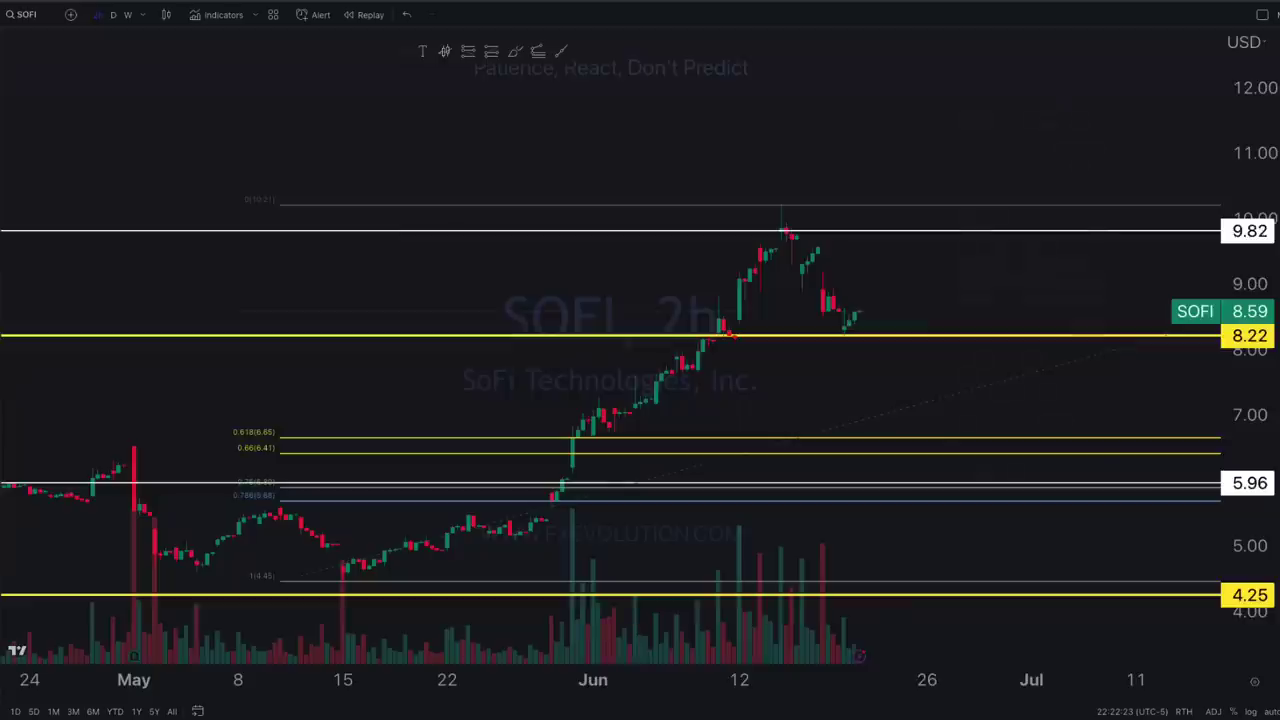
{"action": "left_click", "coordinate": [113, 14]}
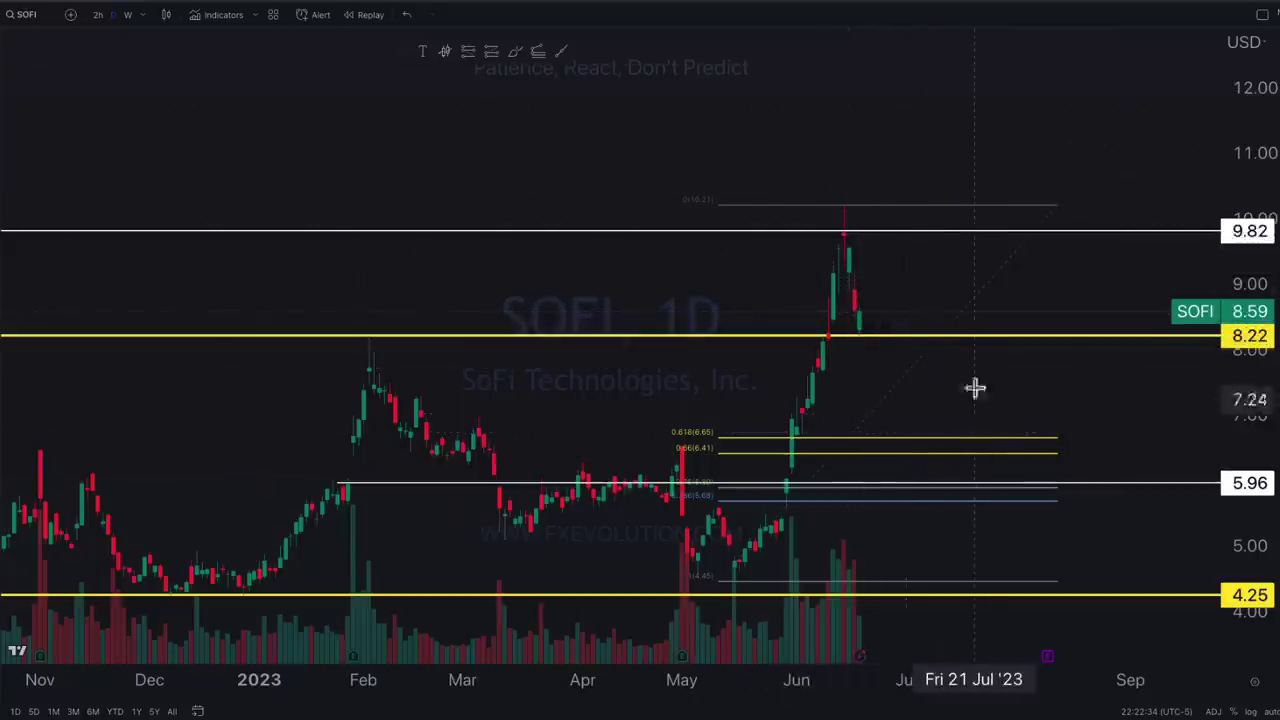
{"action": "left_click", "coordinate": [996, 2]}
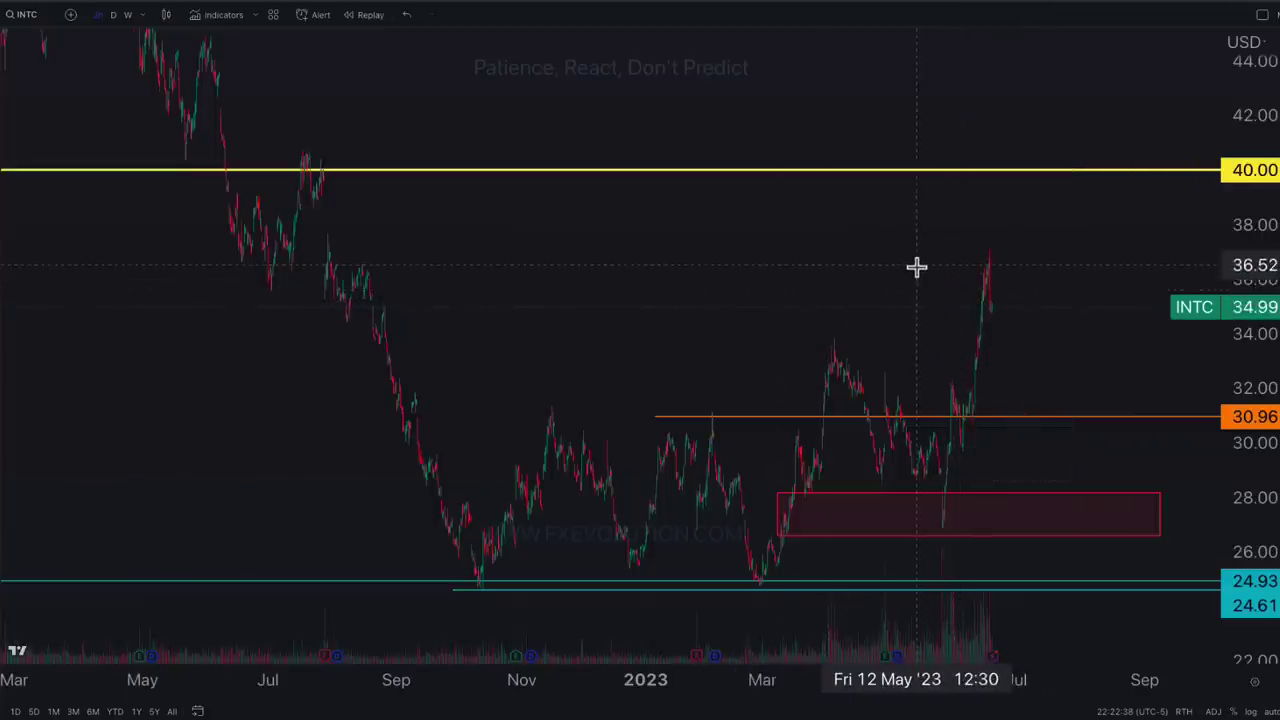
{"action": "scroll", "coordinate": [913, 287], "scroll_direction": "up", "scroll_amount": 3}
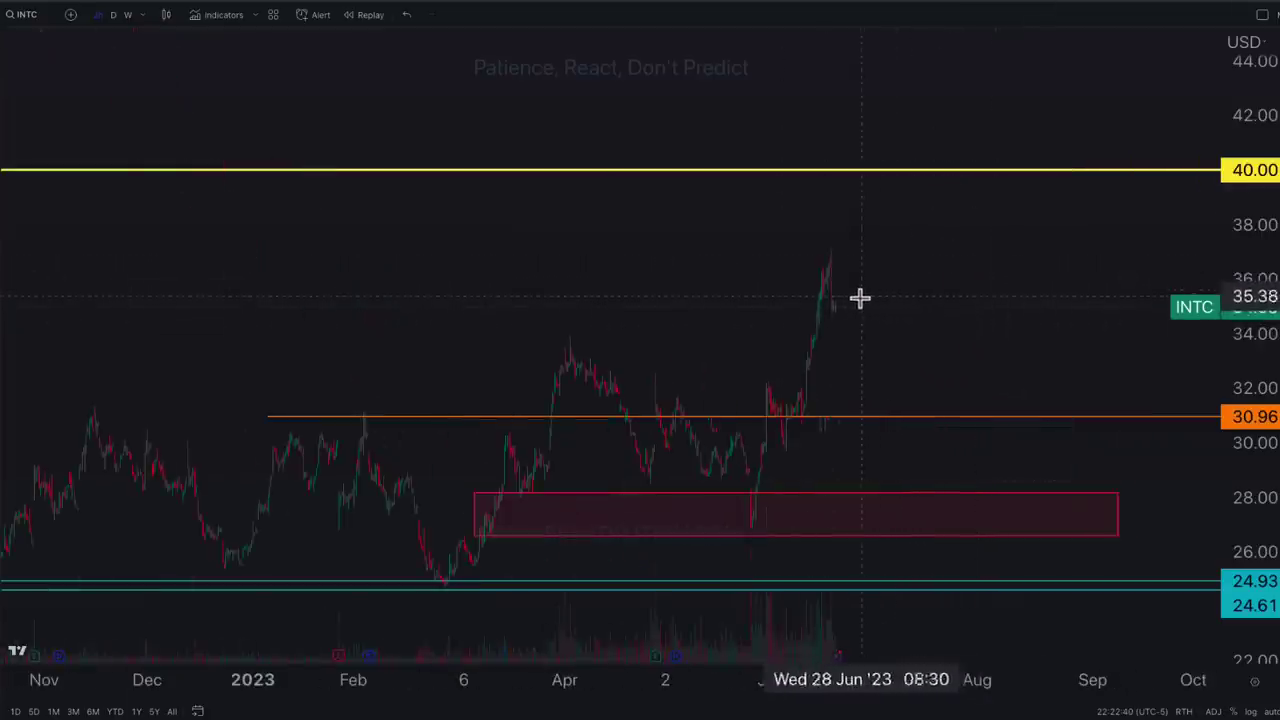
{"action": "scroll", "coordinate": [903, 277], "scroll_direction": "down", "scroll_amount": 4}
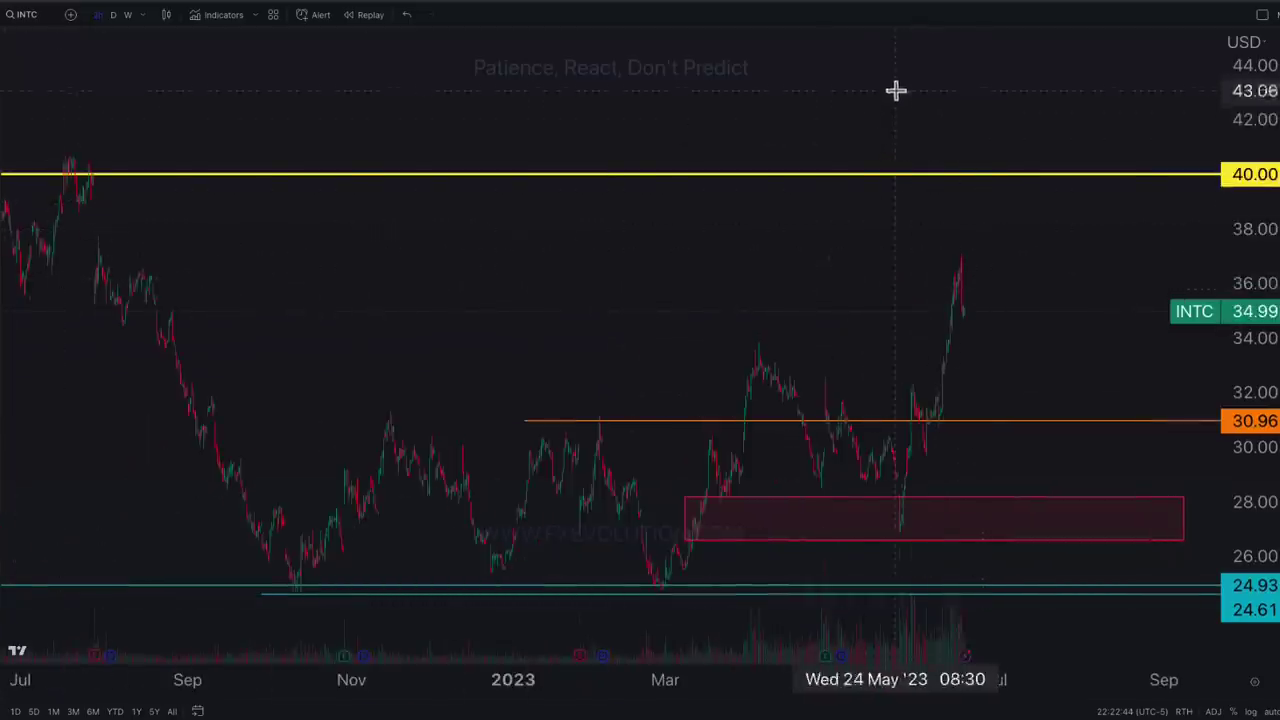
- Open the daily TGT chart and rescale it to examine the May decline, the June rebound and the Fibonacci levels
{"action": "left_click", "coordinate": [1012, 3]}
{"action": "left_click", "coordinate": [1026, 4]}
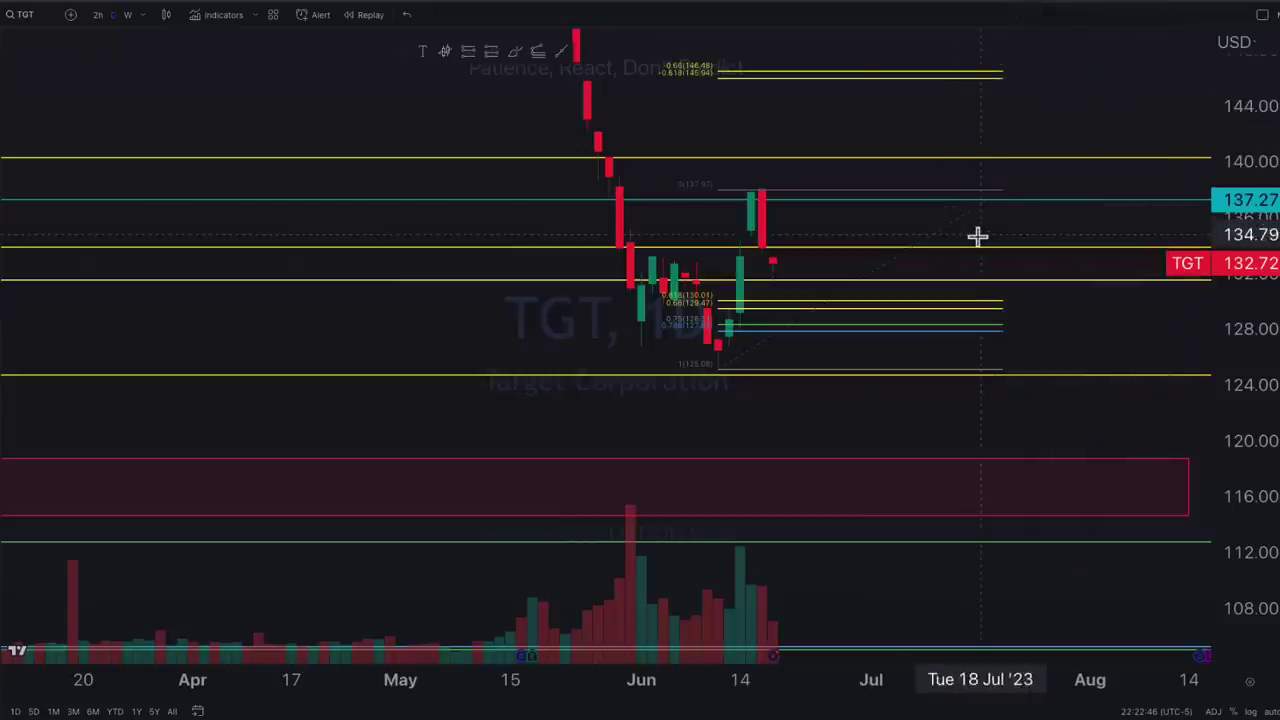
{"action": "left_click_drag", "start_coordinate": [891, 226], "coordinate": [897, 391]}
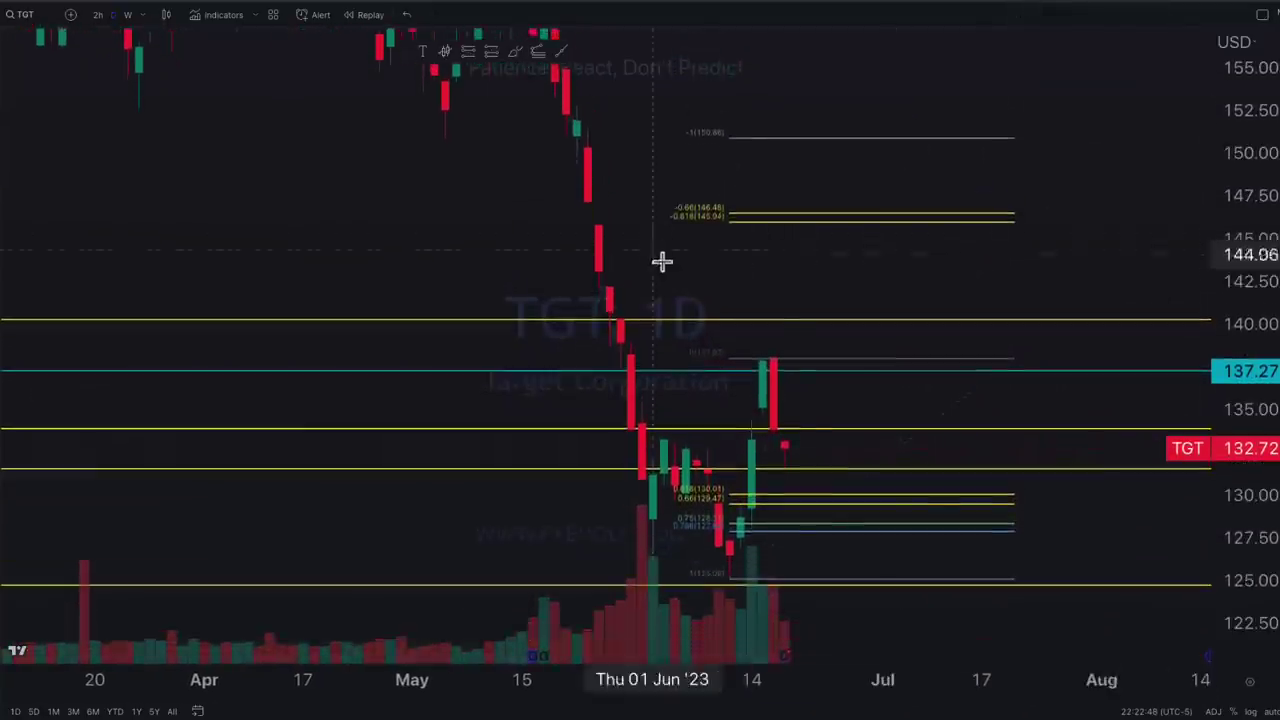
{"action": "scroll", "coordinate": [662, 262], "scroll_direction": "down", "scroll_amount": 3}
{"action": "left_click_drag", "start_coordinate": [1243, 177], "coordinate": [1243, 390]}
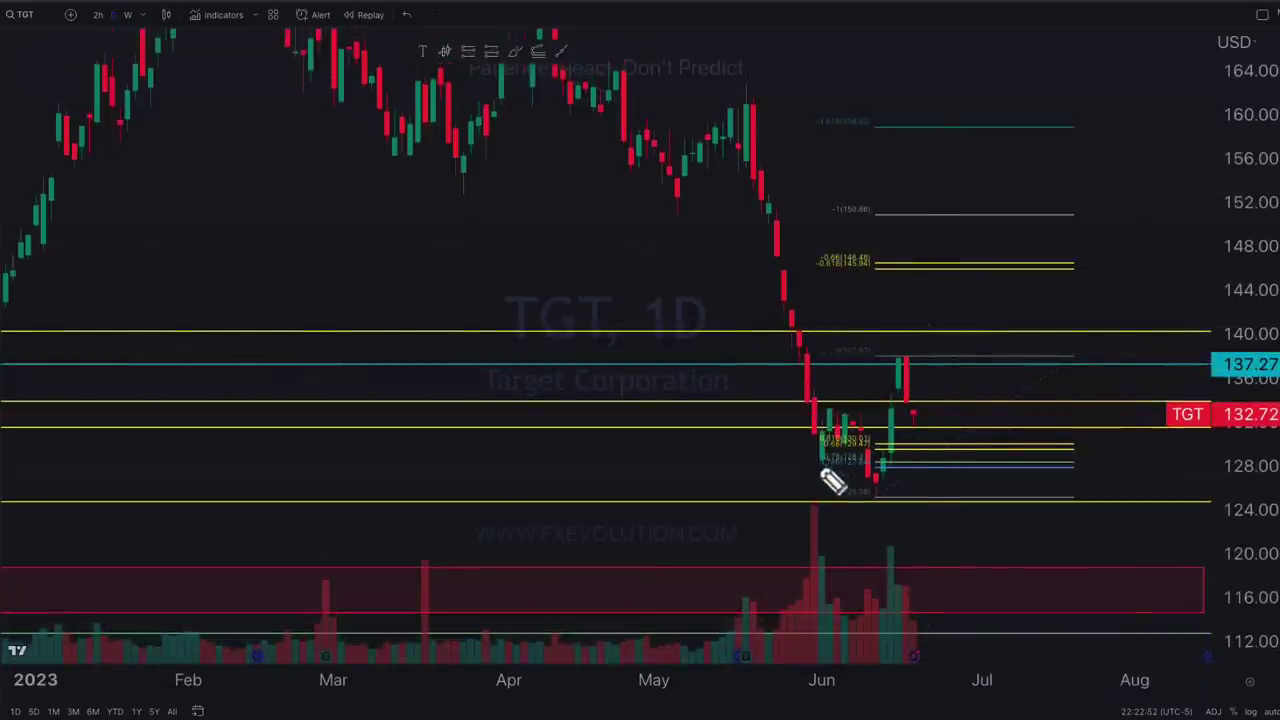
- Trace TGT's June swings, mark the 0.618 retracement at 130.01 with a circle and arrow, and clear the drawings
{"action": "left_click_drag", "start_coordinate": [872, 488], "coordinate": [903, 370]}
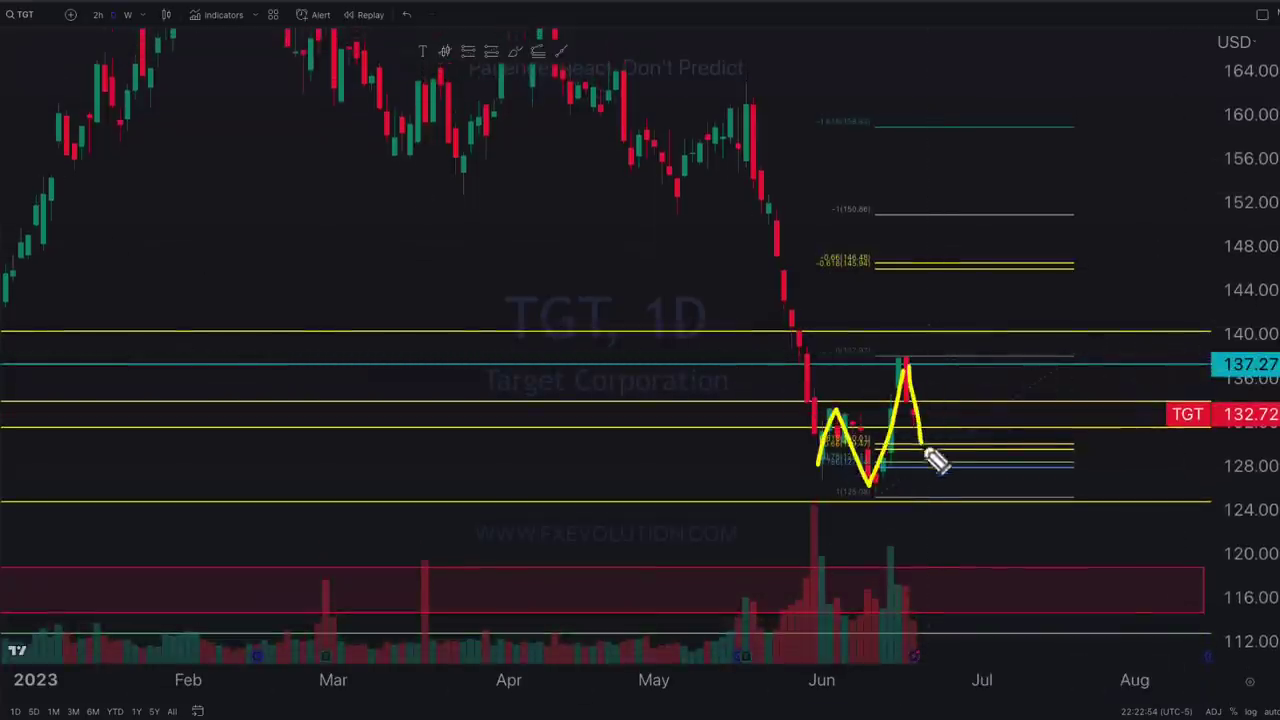
{"action": "left_click_drag", "start_coordinate": [955, 420], "coordinate": [958, 434]}
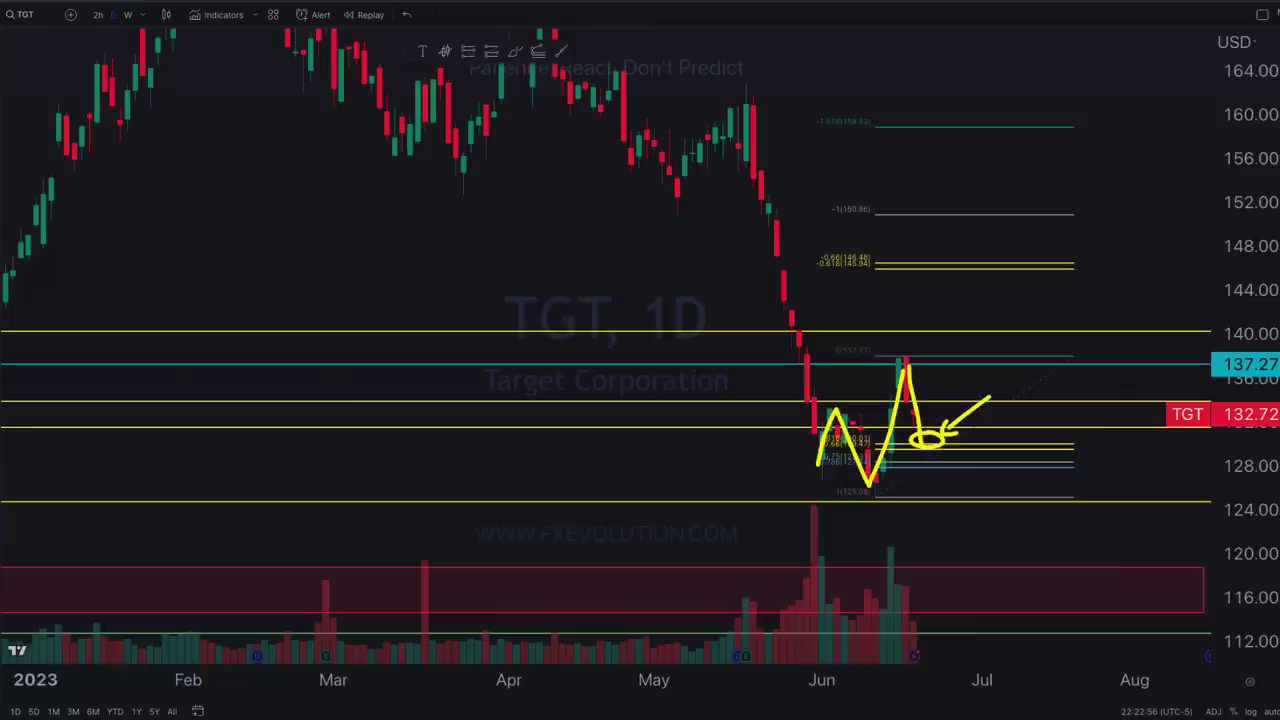
{"action": "left_click", "coordinate": [977, 456]}
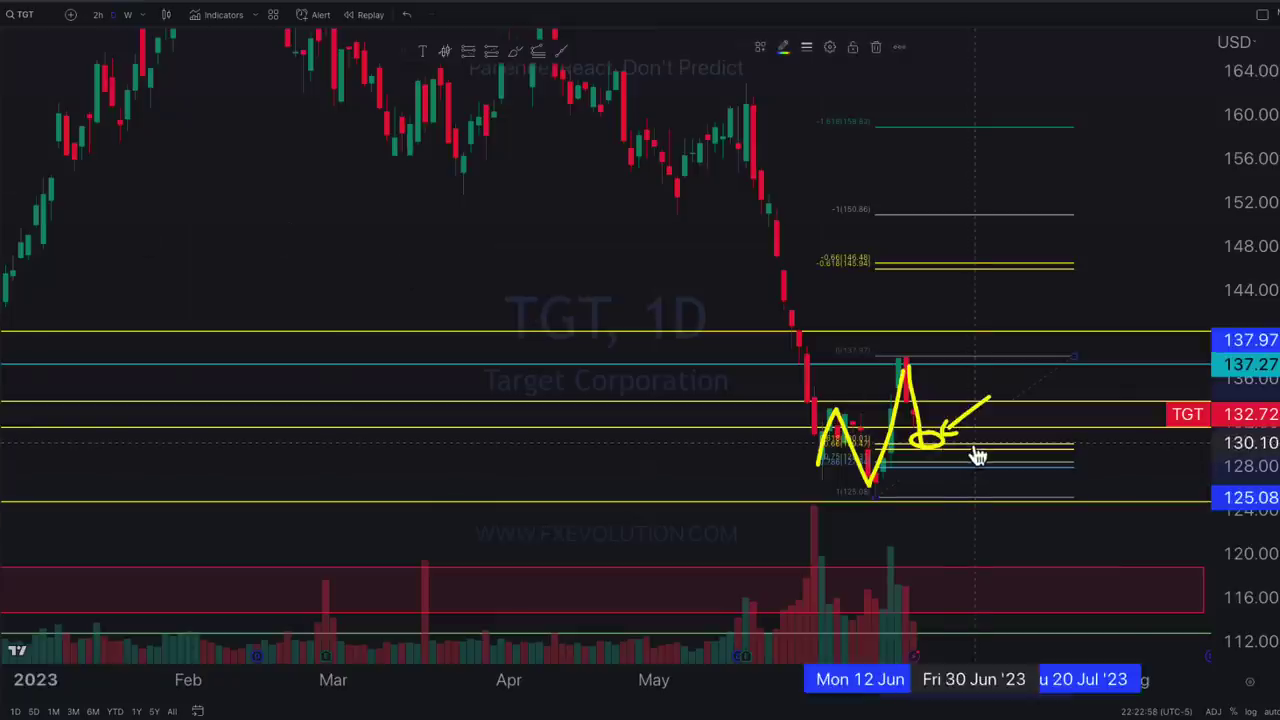
{"action": "key", "text": "ctrl+shift+7"}
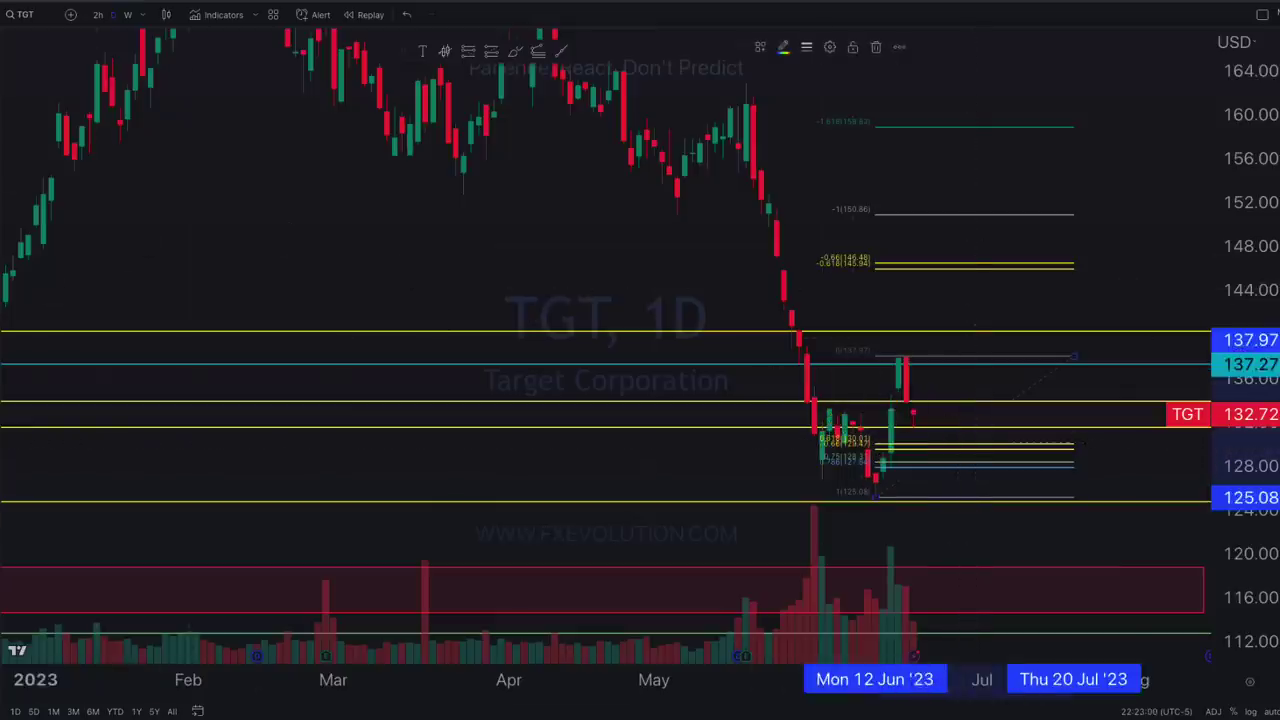
{"action": "left_click", "coordinate": [1021, 312]}
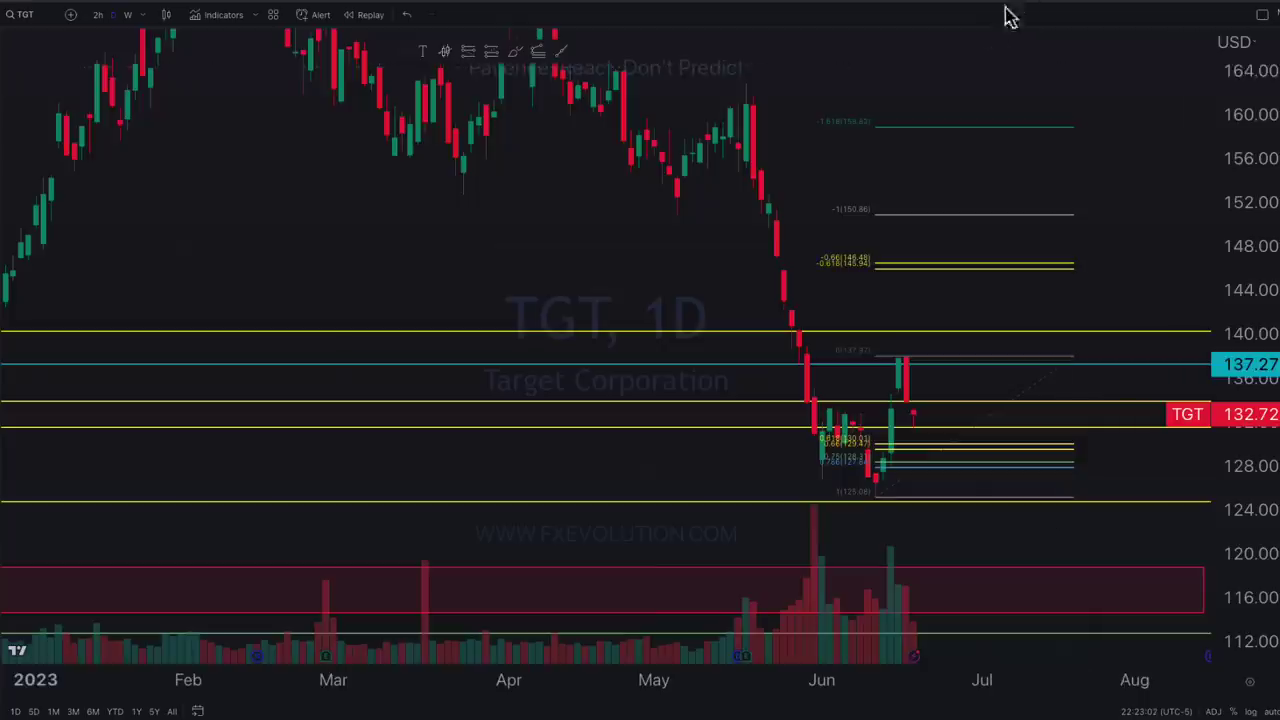
- Switch TGT to the weekly timeframe and examine the support levels and red zones below 125, back to their 2020 origins
{"action": "left_click", "coordinate": [127, 16]}
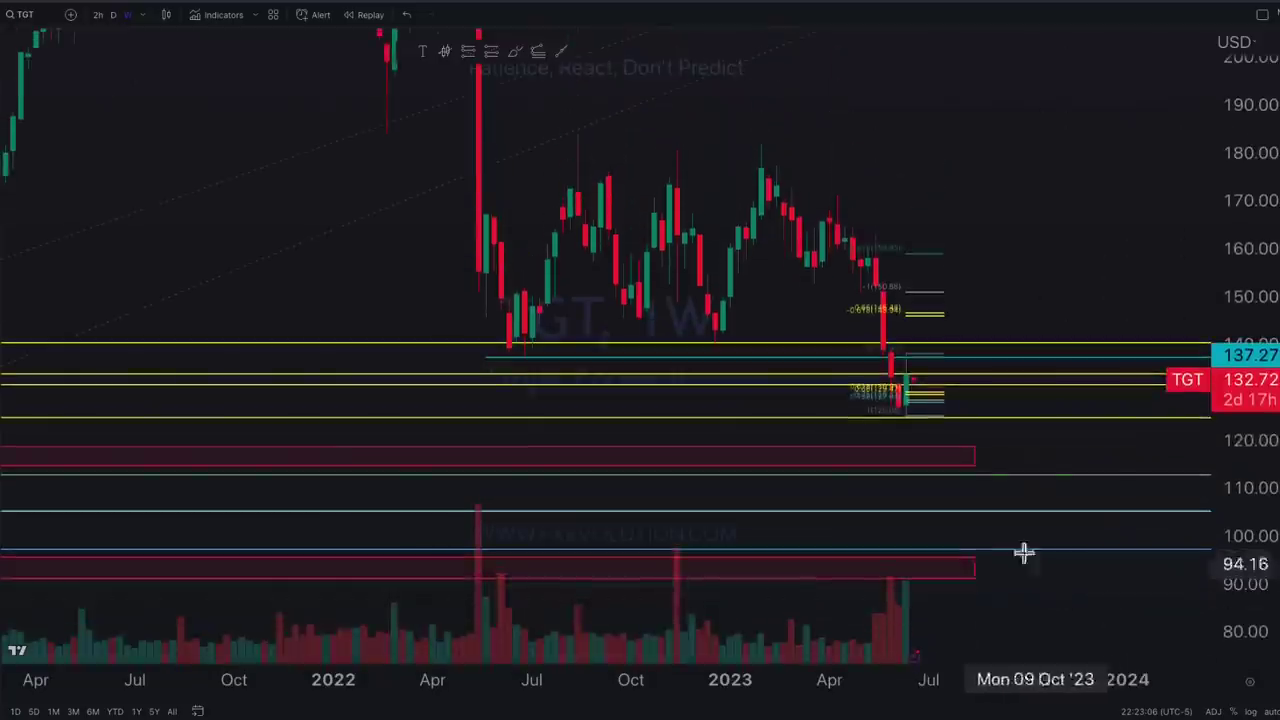
{"action": "scroll", "coordinate": [943, 486], "scroll_direction": "down", "scroll_amount": 5}
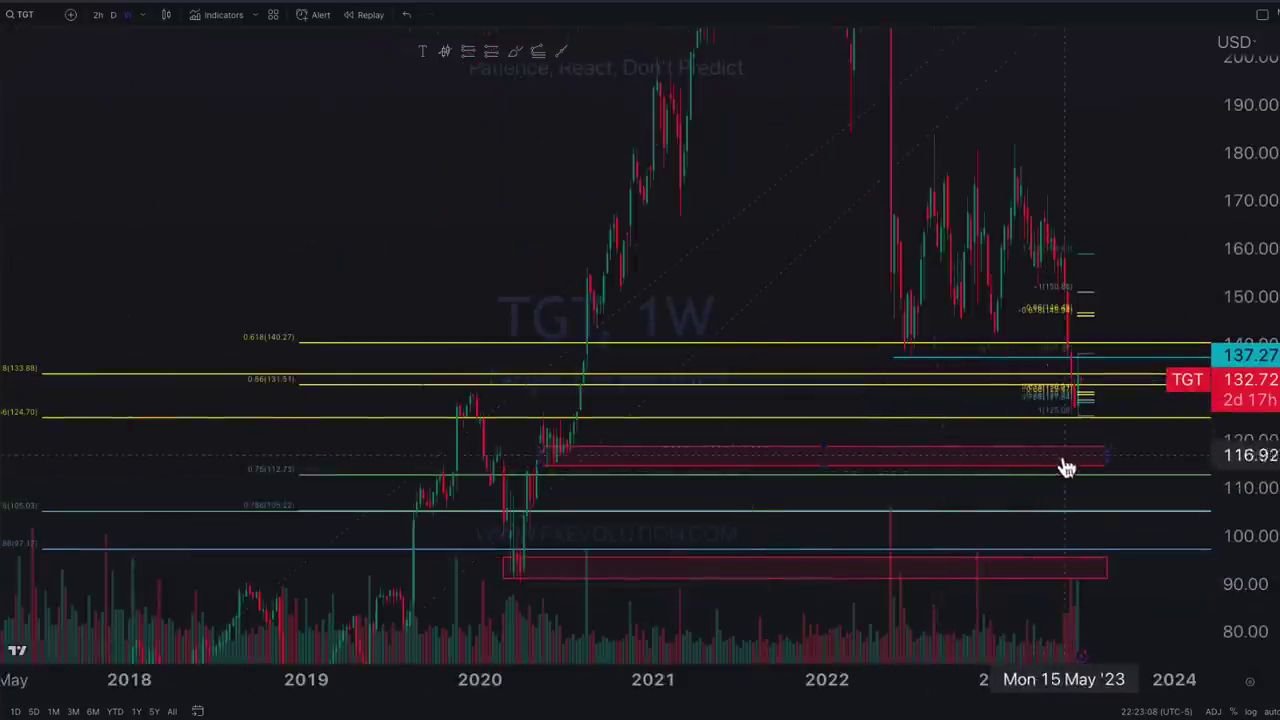
{"action": "scroll", "coordinate": [1070, 400], "scroll_direction": "up", "scroll_amount": 5}
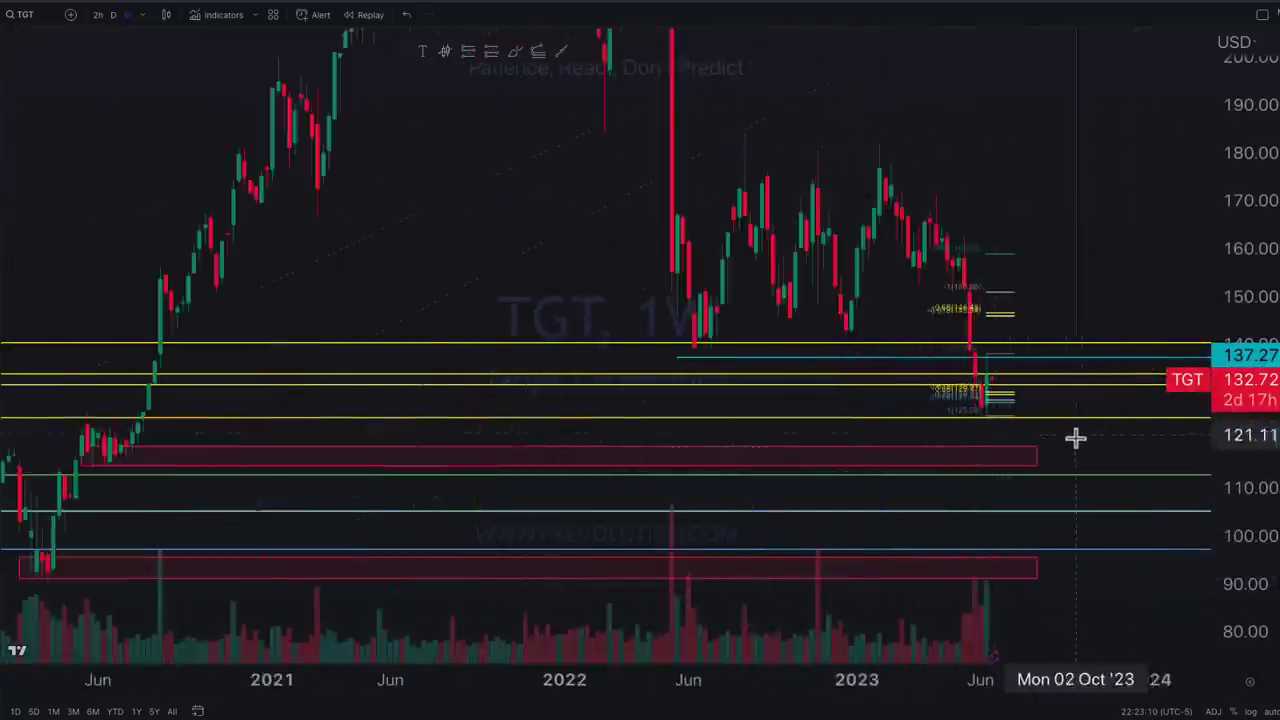
{"action": "scroll", "coordinate": [1076, 438], "scroll_direction": "up", "scroll_amount": 4}
{"action": "right_click", "coordinate": [1066, 434]}
{"action": "left_click", "coordinate": [1011, 326]}
{"action": "left_click_drag", "start_coordinate": [1234, 346], "coordinate": [1234, 250]}
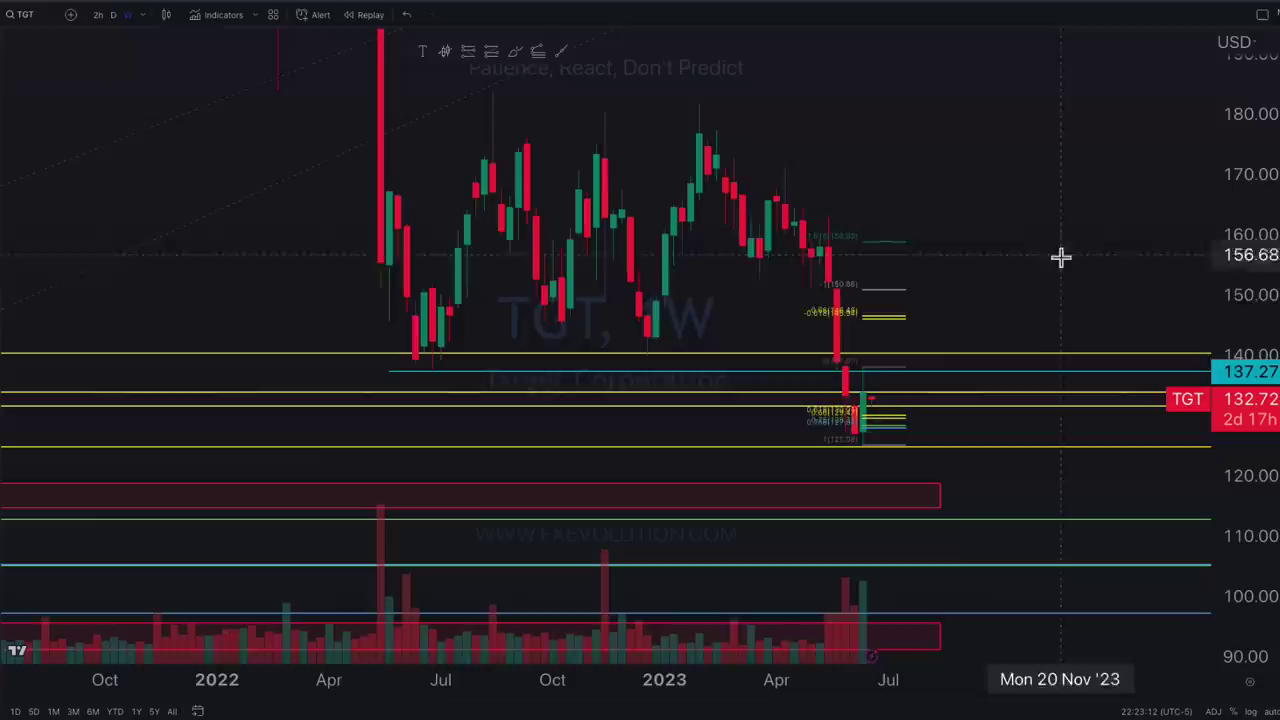
- Open the TSLA chart and examine its daily and two-hour price action around the 259.19–264.77 gap-fill zone
{"action": "mouse_move", "coordinate": [1048, 2]}
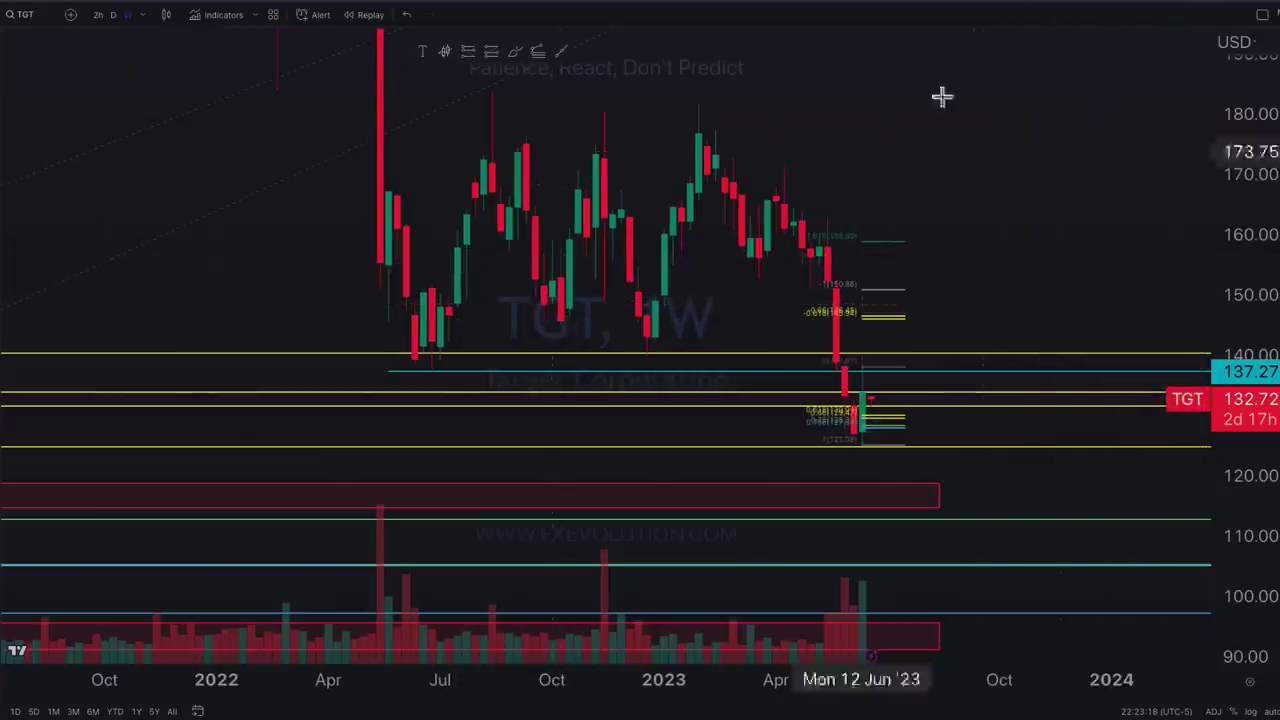
{"action": "key", "text": "ctrl+Tab"}
{"action": "left_click_drag", "start_coordinate": [892, 286], "coordinate": [897, 304]}
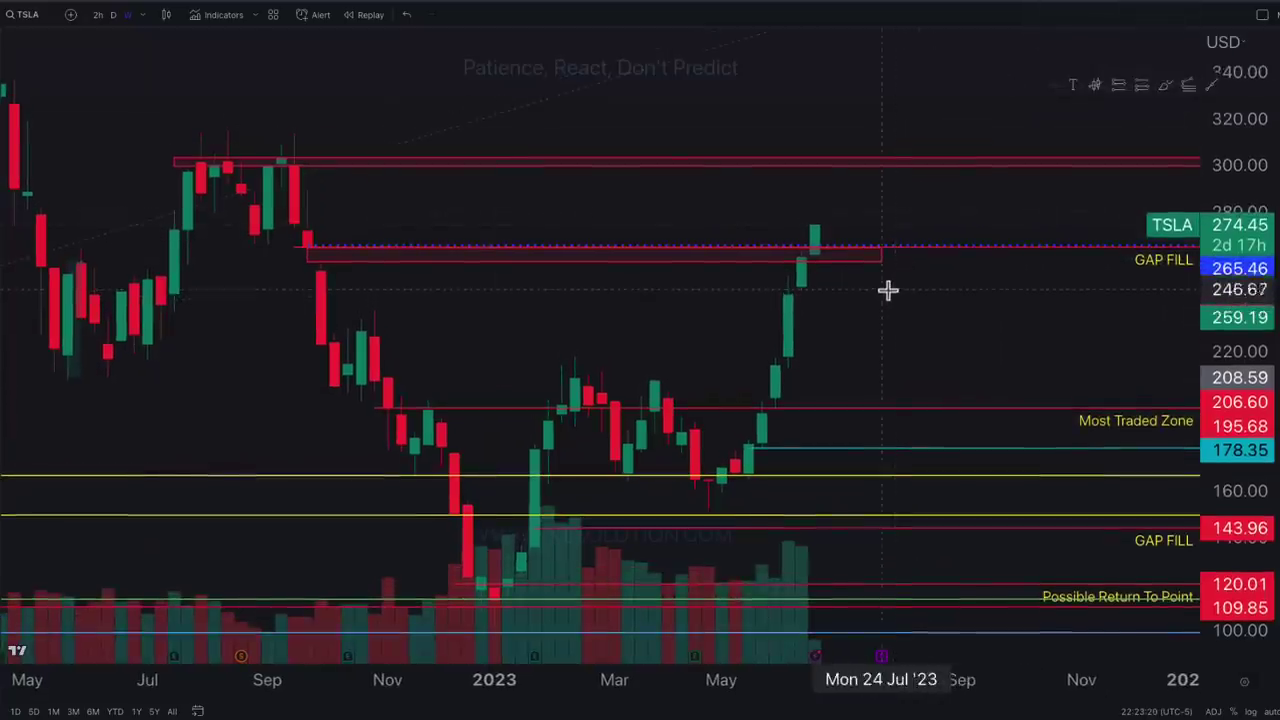
{"action": "left_click", "coordinate": [114, 15]}
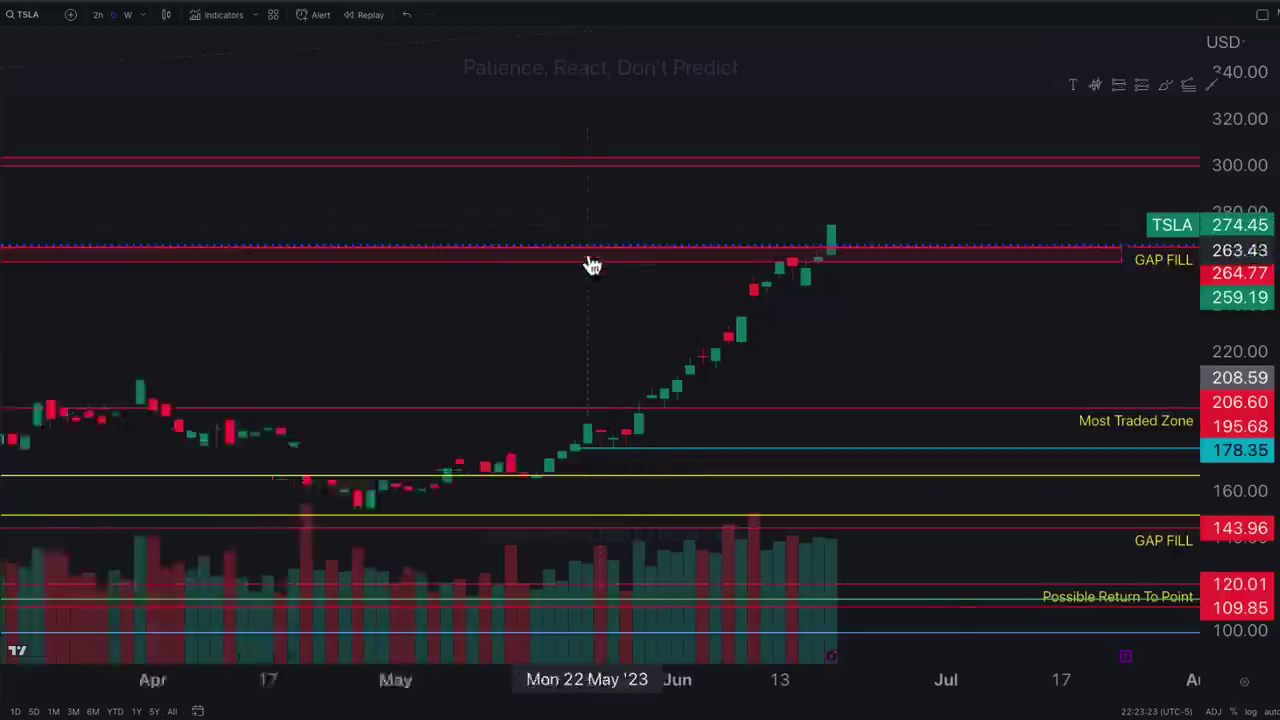
{"action": "scroll", "coordinate": [854, 334], "scroll_direction": "down", "scroll_amount": 5}
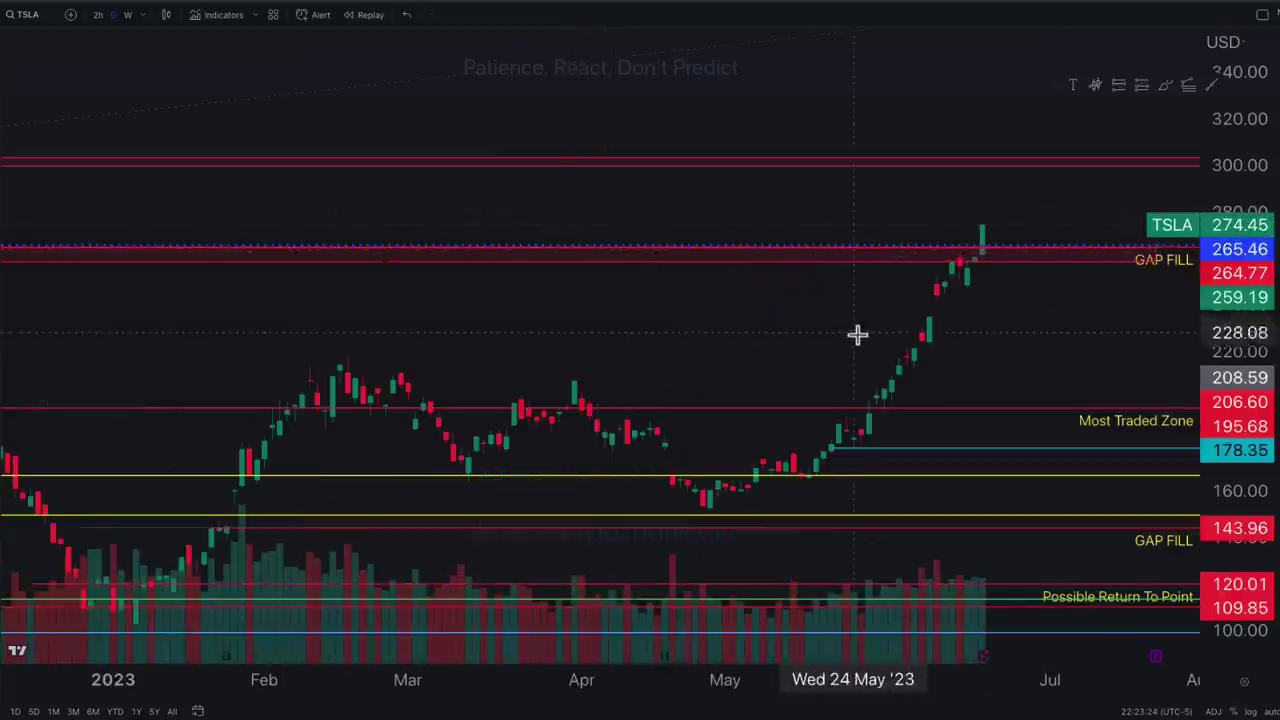
{"action": "left_click_drag", "start_coordinate": [905, 330], "coordinate": [713, 383]}
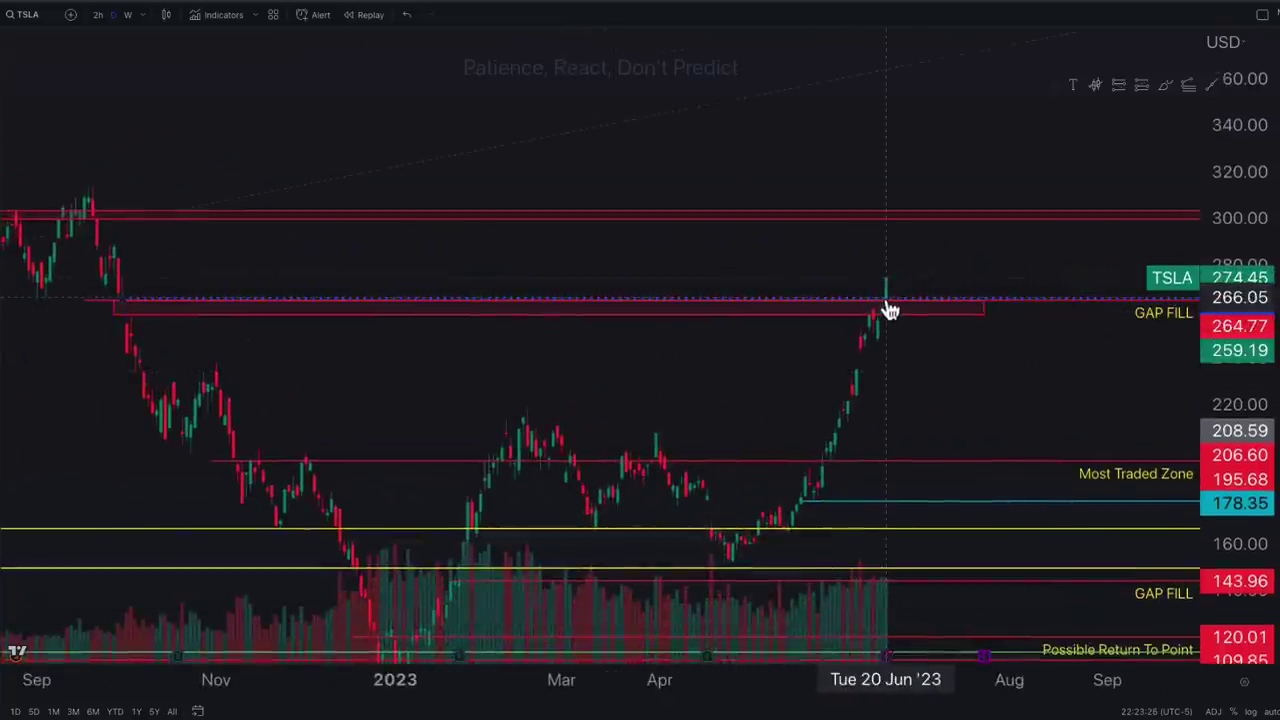
{"action": "left_click", "coordinate": [890, 310]}
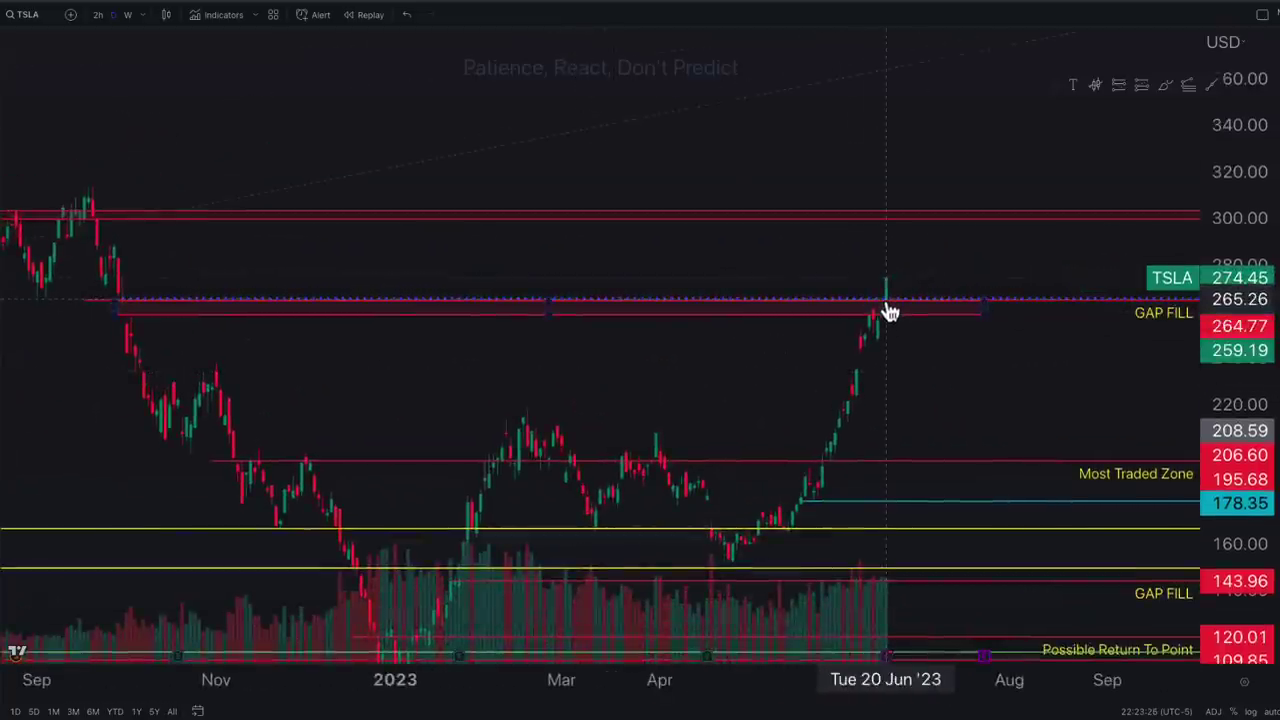
{"action": "left_click", "coordinate": [97, 14]}
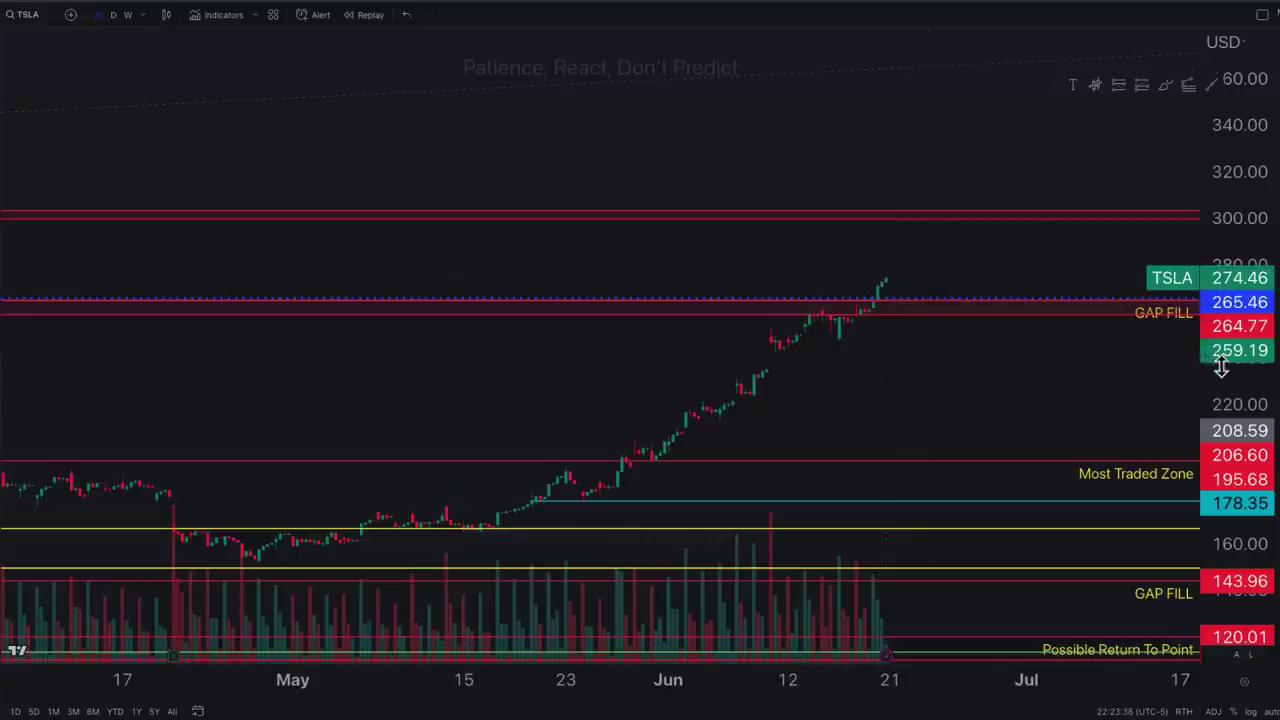
{"action": "left_click_drag", "start_coordinate": [1223, 366], "coordinate": [894, 260]}
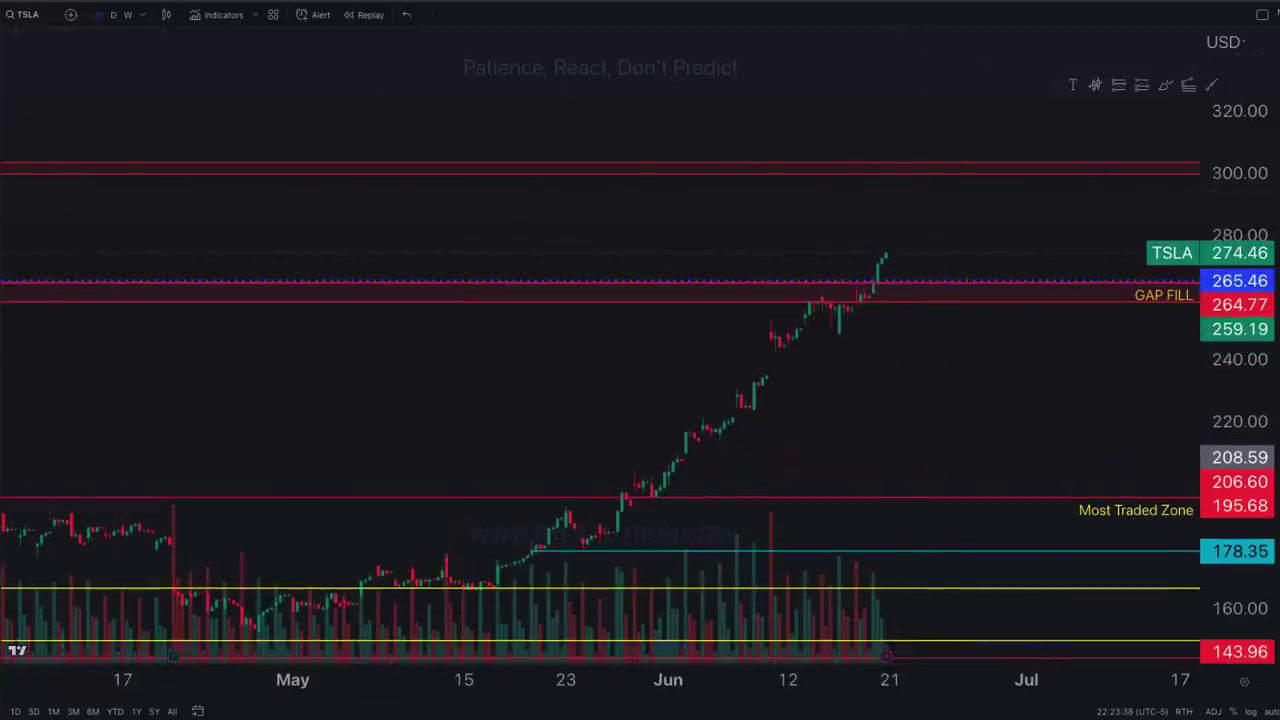
- Sketch TSLA's projected path into the 300 zone with an ellipse and arrow, circle 300.00, write "AI NVDA", and clear the drawings
{"action": "mouse_move", "coordinate": [922, 190]}
{"action": "left_mouse_down"}
{"action": "mouse_move", "coordinate": [991, 197]}
{"action": "mouse_move", "coordinate": [893, 153]}
{"action": "left_mouse_up"}
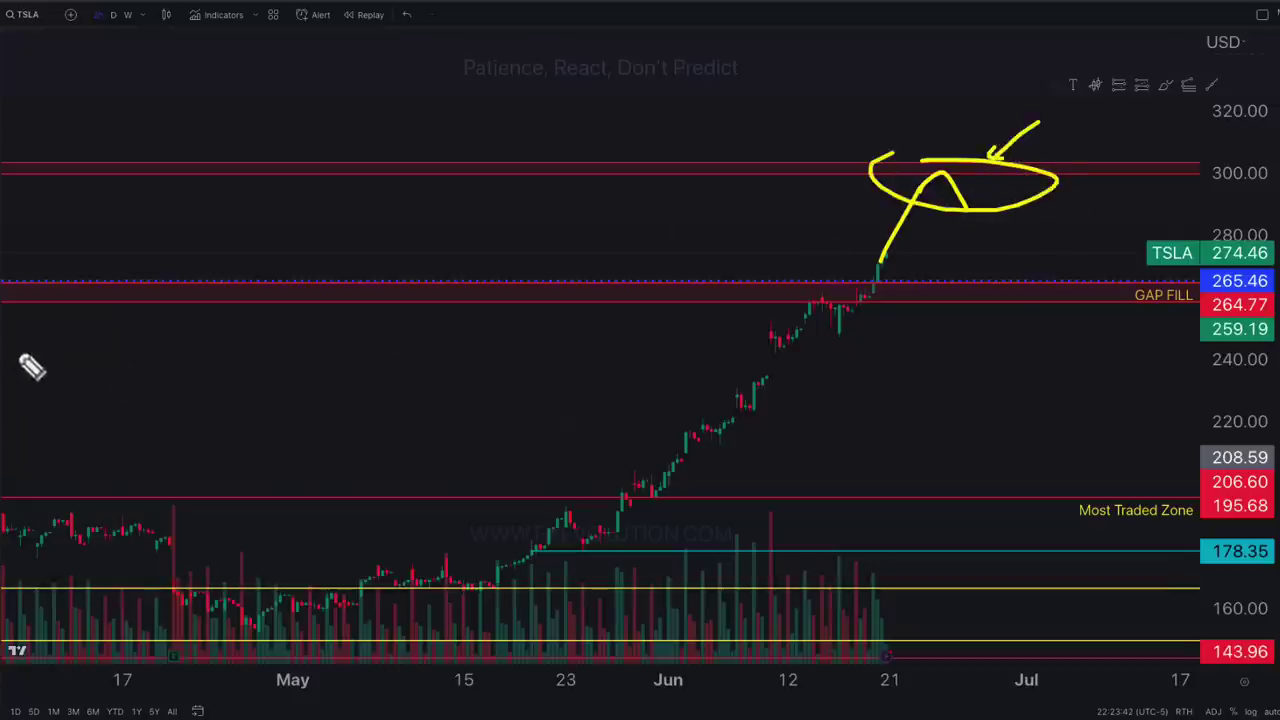
{"action": "left_click_drag", "start_coordinate": [1225, 157], "coordinate": [1265, 172]}
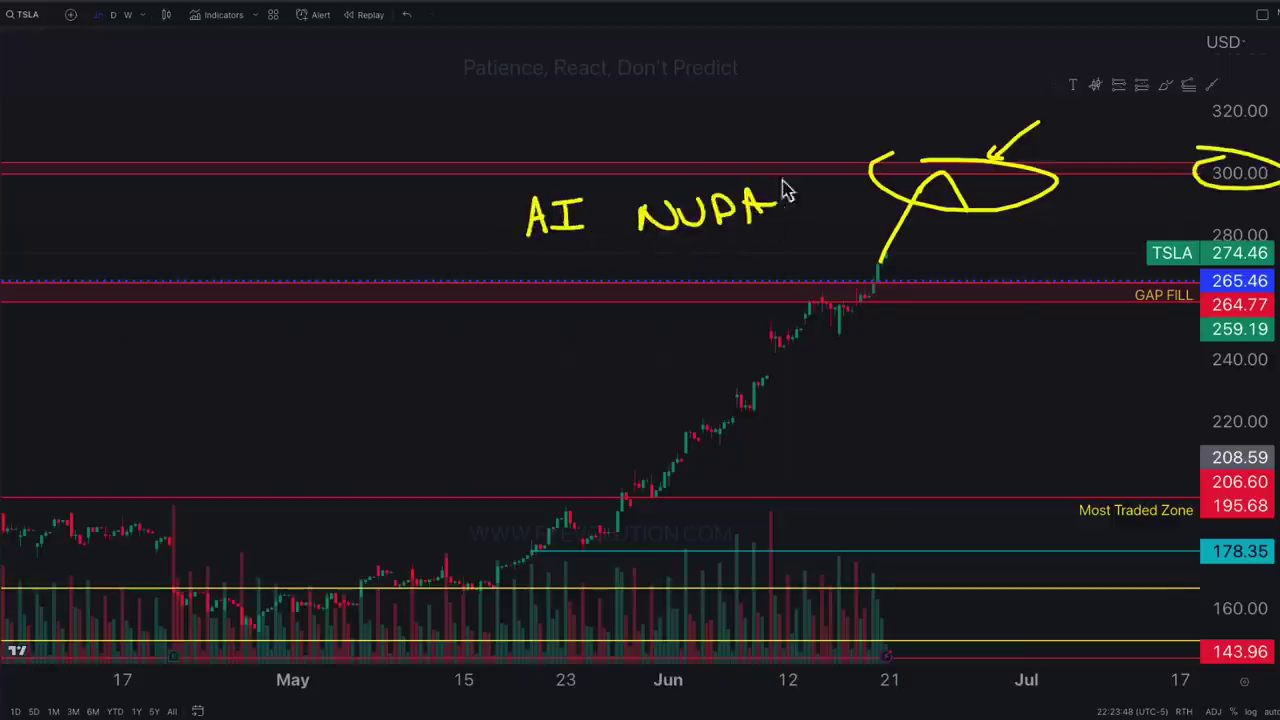
{"action": "left_click_drag", "start_coordinate": [785, 190], "coordinate": [530, 184]}
{"action": "key", "text": "Escape"}
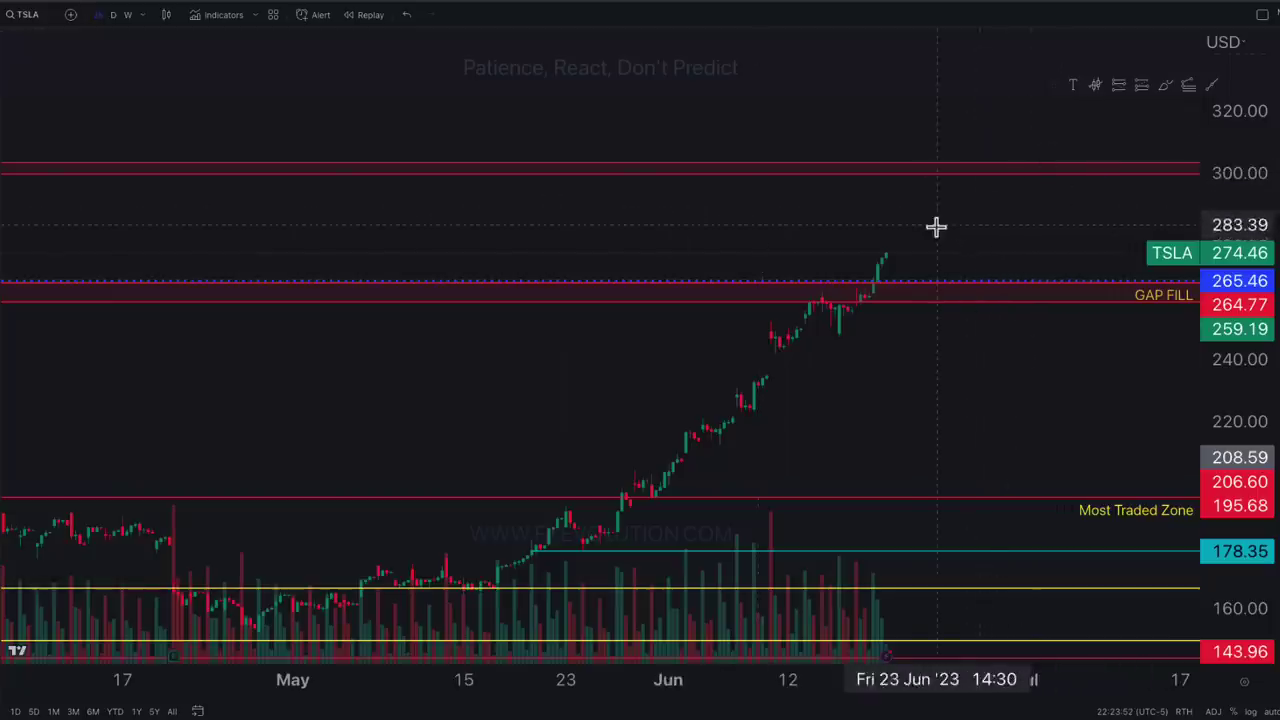
- Open the weekly SMH chart and bring the red resistance zone just below 160 into view
{"action": "left_click", "coordinate": [1080, 2]}
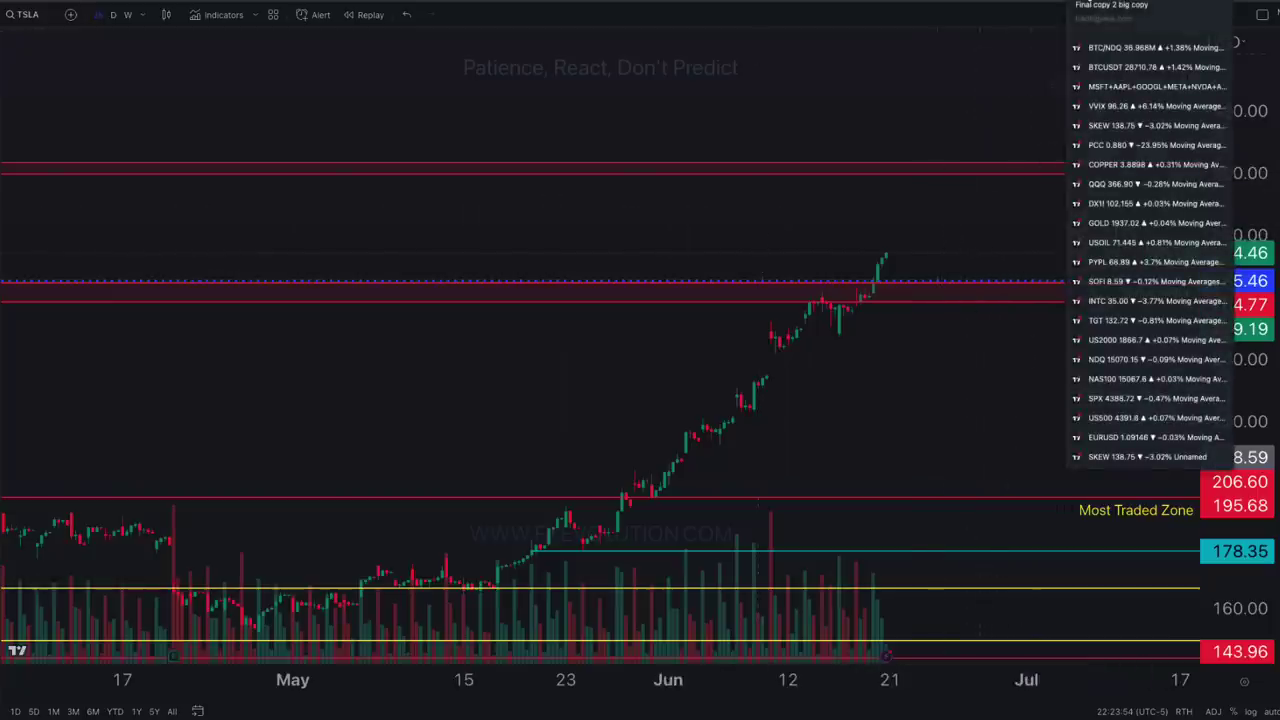
{"action": "left_click", "coordinate": [771, 217]}
{"action": "scroll", "coordinate": [703, 251], "scroll_direction": "down", "scroll_amount": 8}
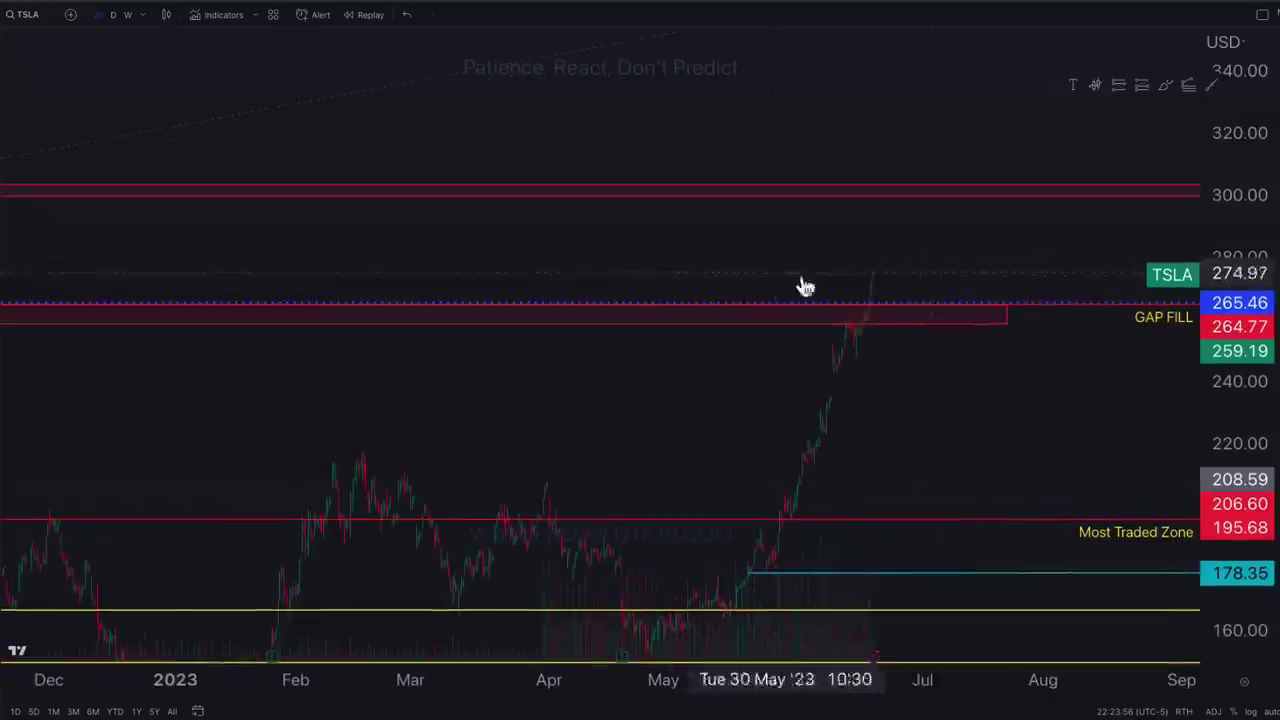
{"action": "left_click", "coordinate": [1085, 2]}
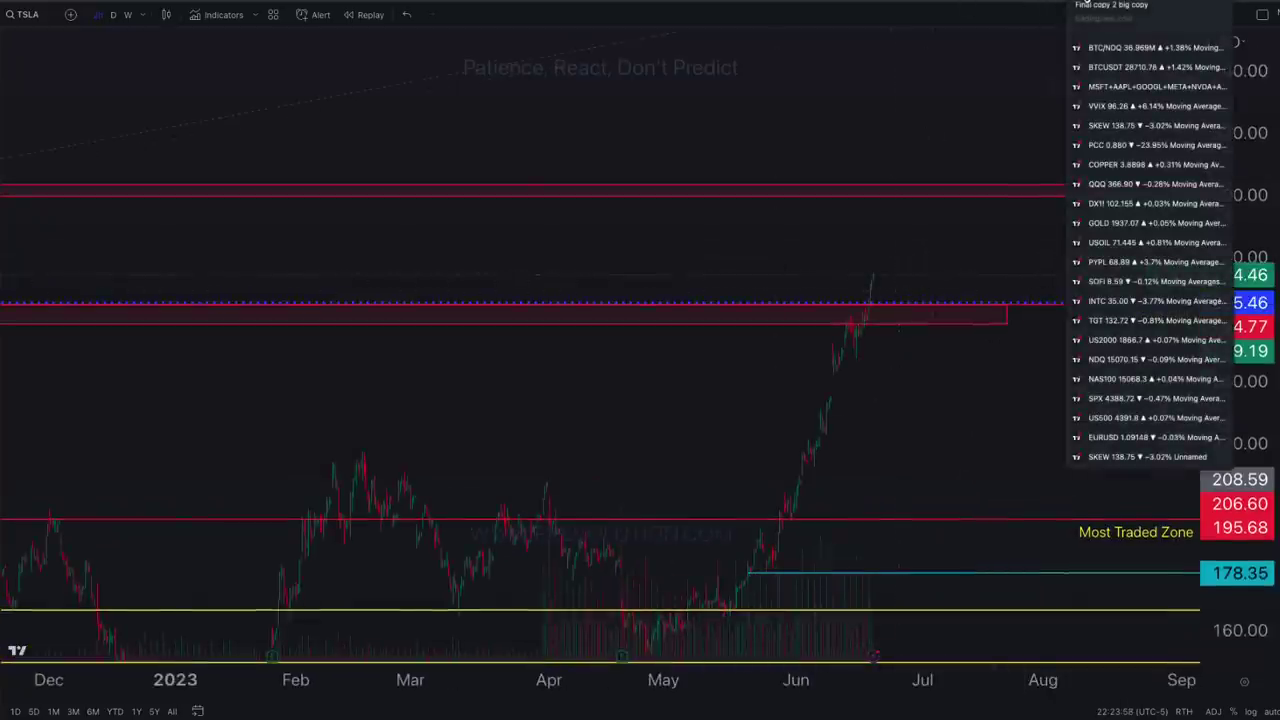
{"action": "left_click", "coordinate": [1085, 63]}
{"action": "left_click_drag", "start_coordinate": [820, 140], "coordinate": [820, 259]}
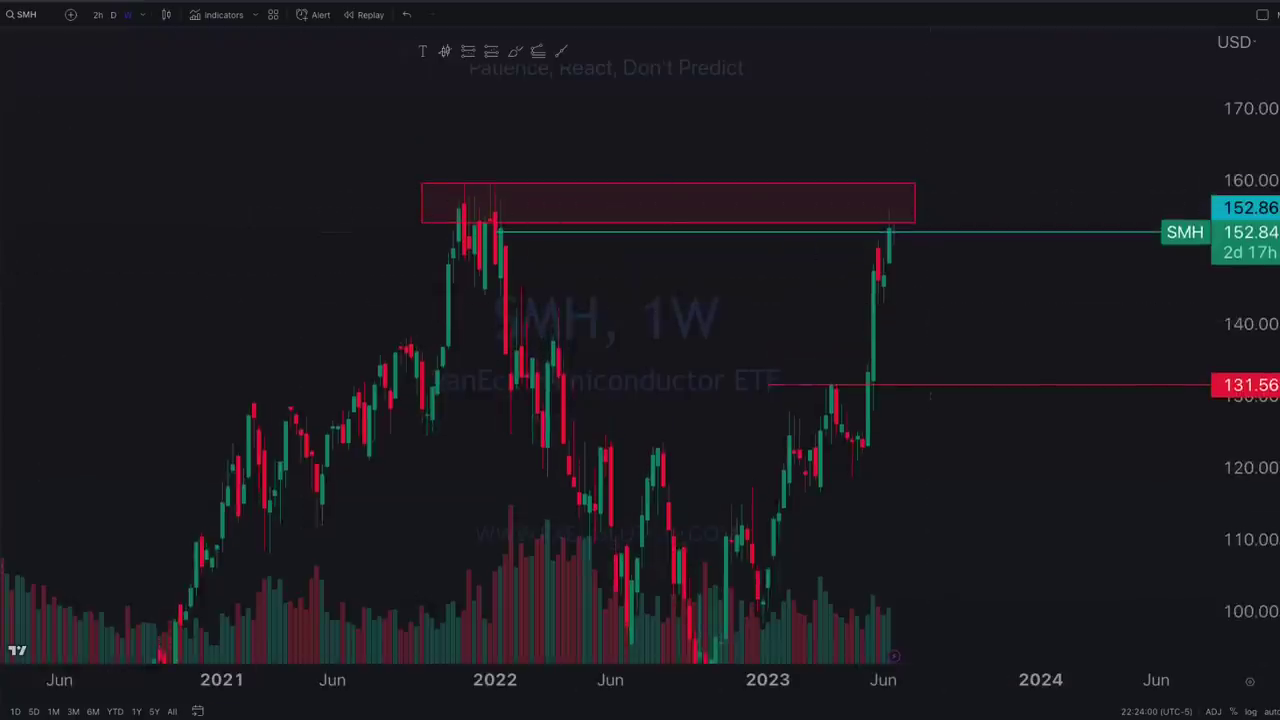
- Circle SMH's late-2021 highs and its June 2023 high in the red zone, adding an arrow and a "D" beside the latest high
{"action": "mouse_move", "coordinate": [522, 194]}
{"action": "left_mouse_down"}
{"action": "mouse_move", "coordinate": [505, 217]}
{"action": "mouse_move", "coordinate": [526, 197]}
{"action": "left_mouse_up"}
{"action": "left_click_drag", "start_coordinate": [914, 204], "coordinate": [922, 216]}
{"action": "left_click_drag", "start_coordinate": [972, 153], "coordinate": [938, 186]}
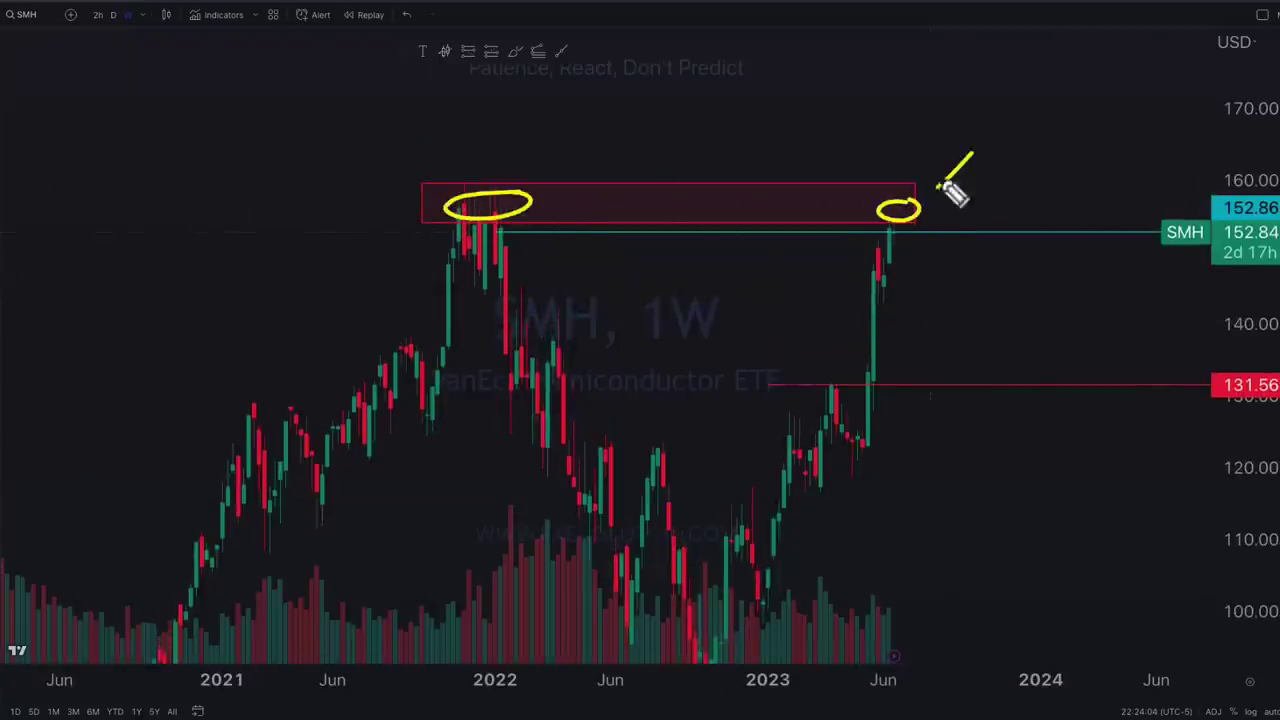
{"action": "left_click_drag", "start_coordinate": [1034, 166], "coordinate": [1036, 168]}
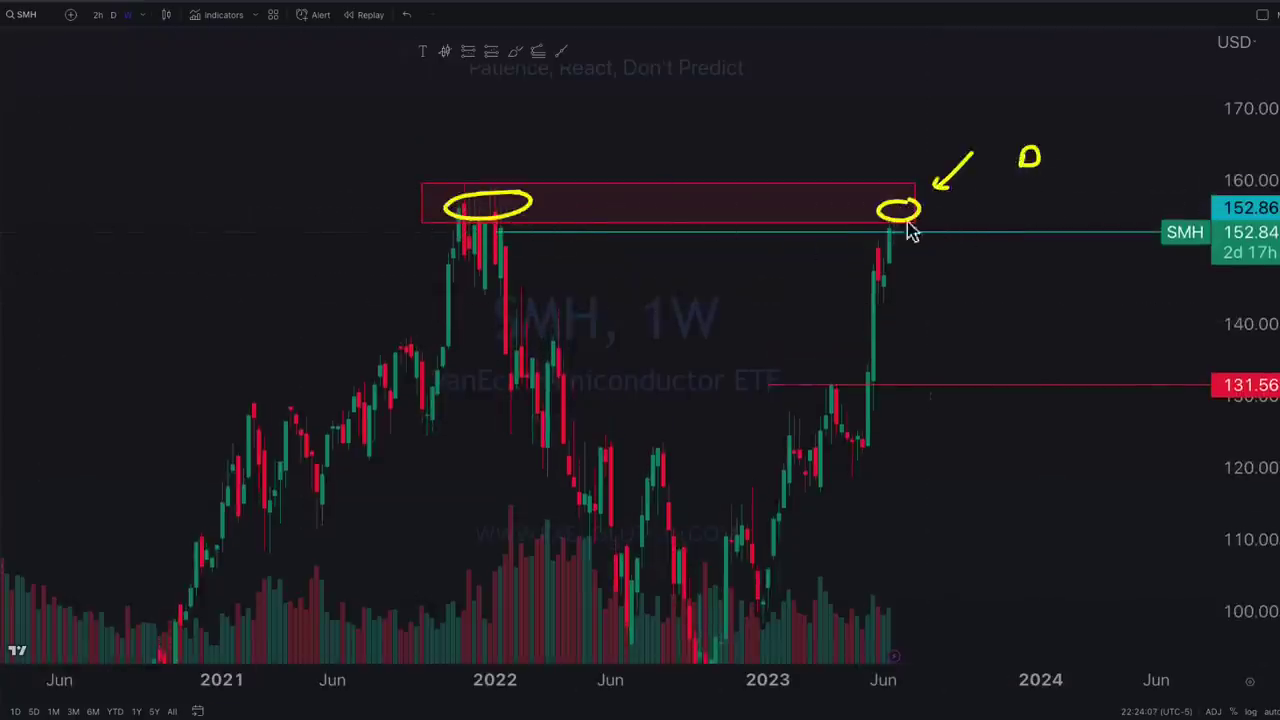
{"action": "mouse_move", "coordinate": [540, 224]}
{"action": "left_mouse_down"}
{"action": "mouse_move", "coordinate": [457, 217]}
{"action": "mouse_move", "coordinate": [472, 222]}
{"action": "left_mouse_up"}
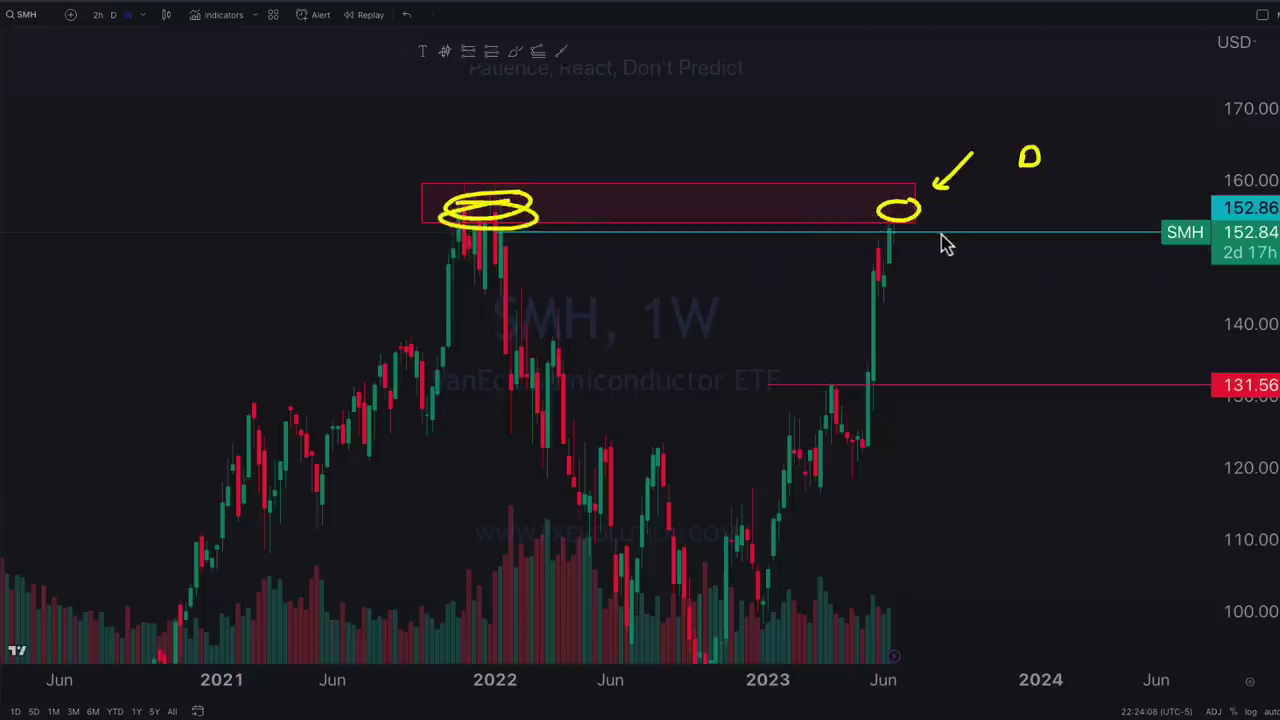
- Sketch SMH's rise into the red zone and pullback, clear it, circle the latest rally with an arrow inside, and clear again
{"action": "mouse_move", "coordinate": [867, 380]}
{"action": "left_mouse_down"}
{"action": "mouse_move", "coordinate": [908, 240]}
{"action": "mouse_move", "coordinate": [930, 280]}
{"action": "left_mouse_up"}
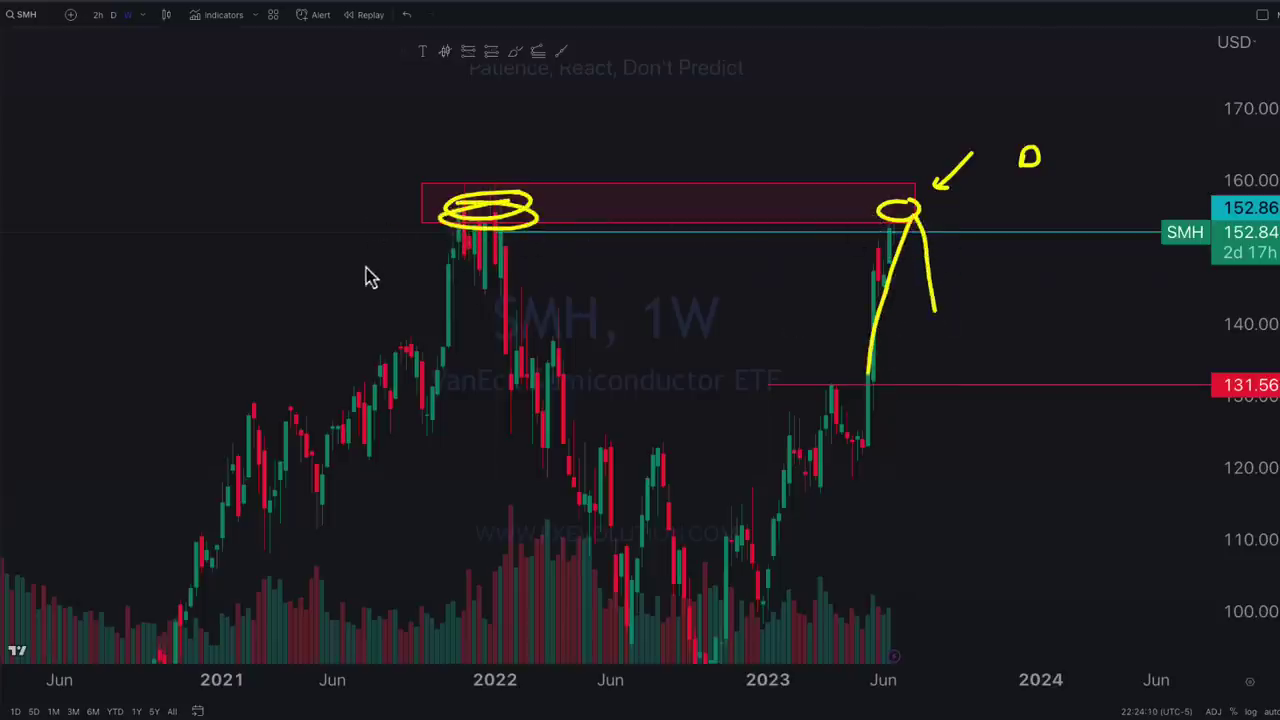
{"action": "key", "text": "e"}
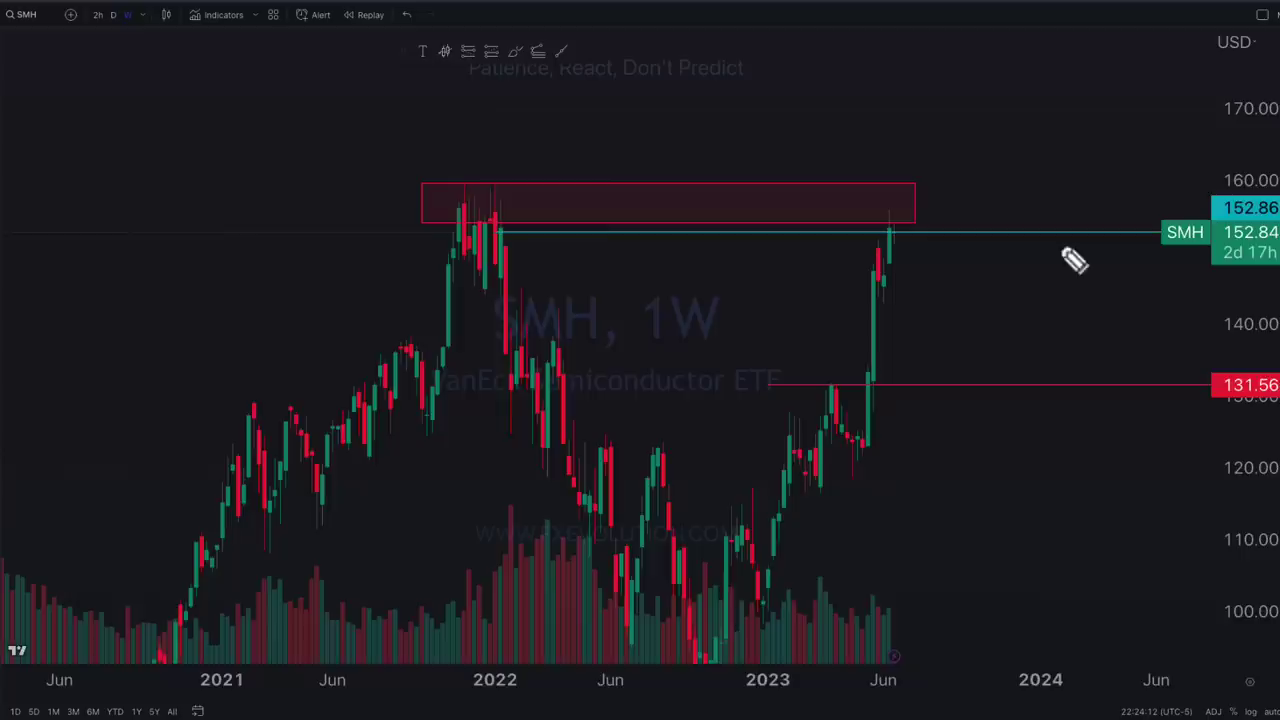
{"action": "left_click_drag", "start_coordinate": [1058, 245], "coordinate": [981, 276]}
{"action": "mouse_move", "coordinate": [972, 270]}
{"action": "left_mouse_down"}
{"action": "mouse_move", "coordinate": [964, 285]}
{"action": "mouse_move", "coordinate": [980, 287]}
{"action": "left_mouse_up"}
{"action": "mouse_move", "coordinate": [899, 206]}
{"action": "left_mouse_down"}
{"action": "mouse_move", "coordinate": [1074, 287]}
{"action": "mouse_move", "coordinate": [870, 190]}
{"action": "left_mouse_up"}
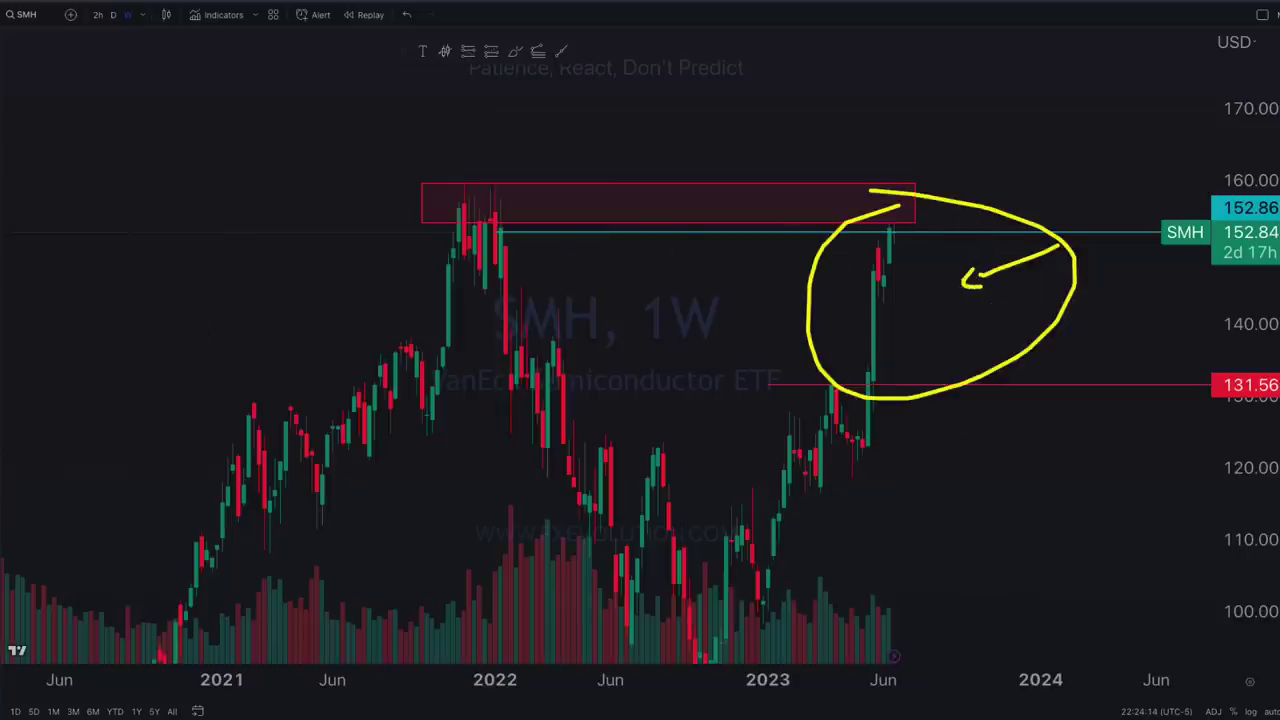
{"action": "key", "text": "e"}
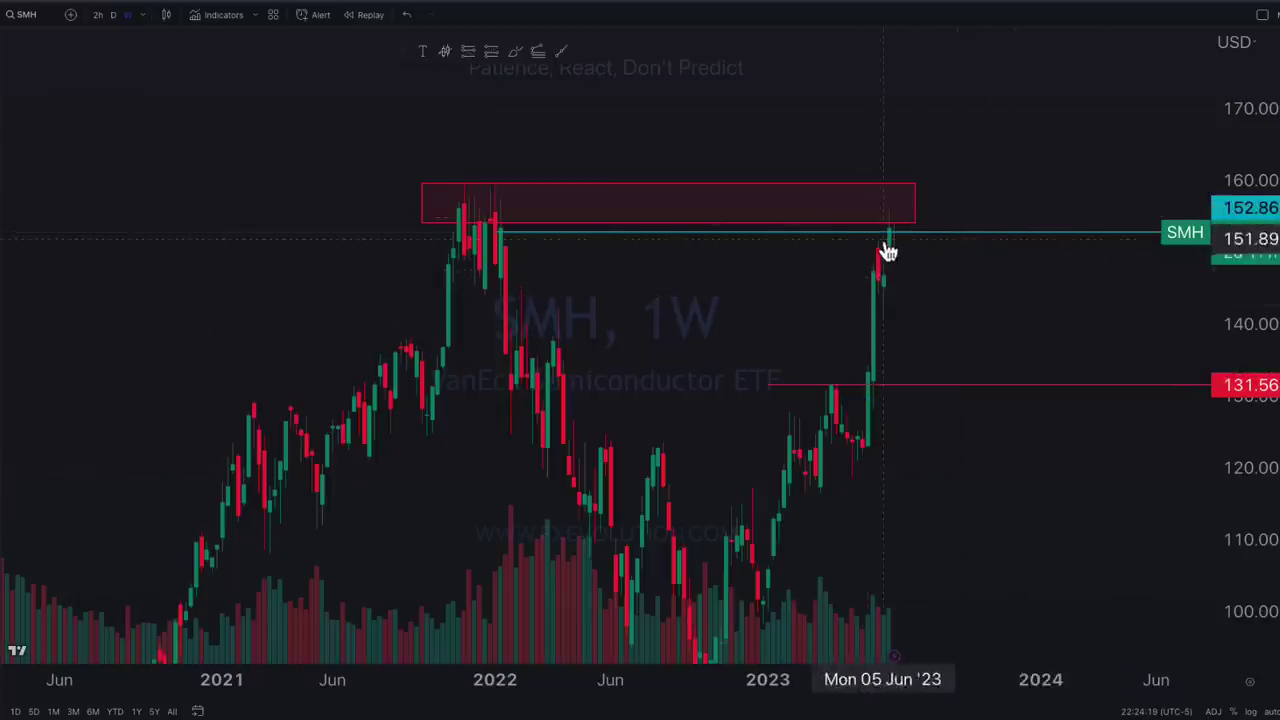
- On the two-hour US2000 chart, circle the lows in the lower red zone, write "ST", ring the June range, and clear the drawings
{"action": "left_click", "coordinate": [1109, 5]}
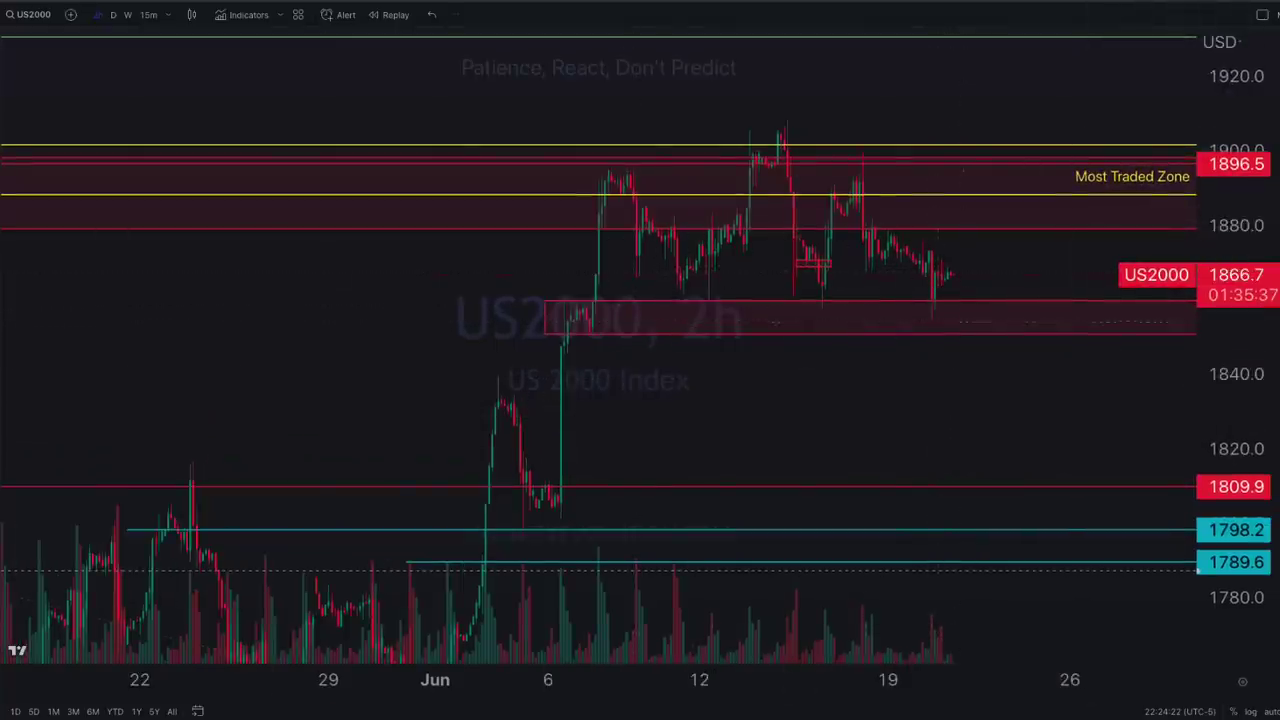
{"action": "mouse_move", "coordinate": [906, 318]}
{"action": "left_mouse_down"}
{"action": "mouse_move", "coordinate": [962, 321]}
{"action": "mouse_move", "coordinate": [972, 293]}
{"action": "left_mouse_up"}
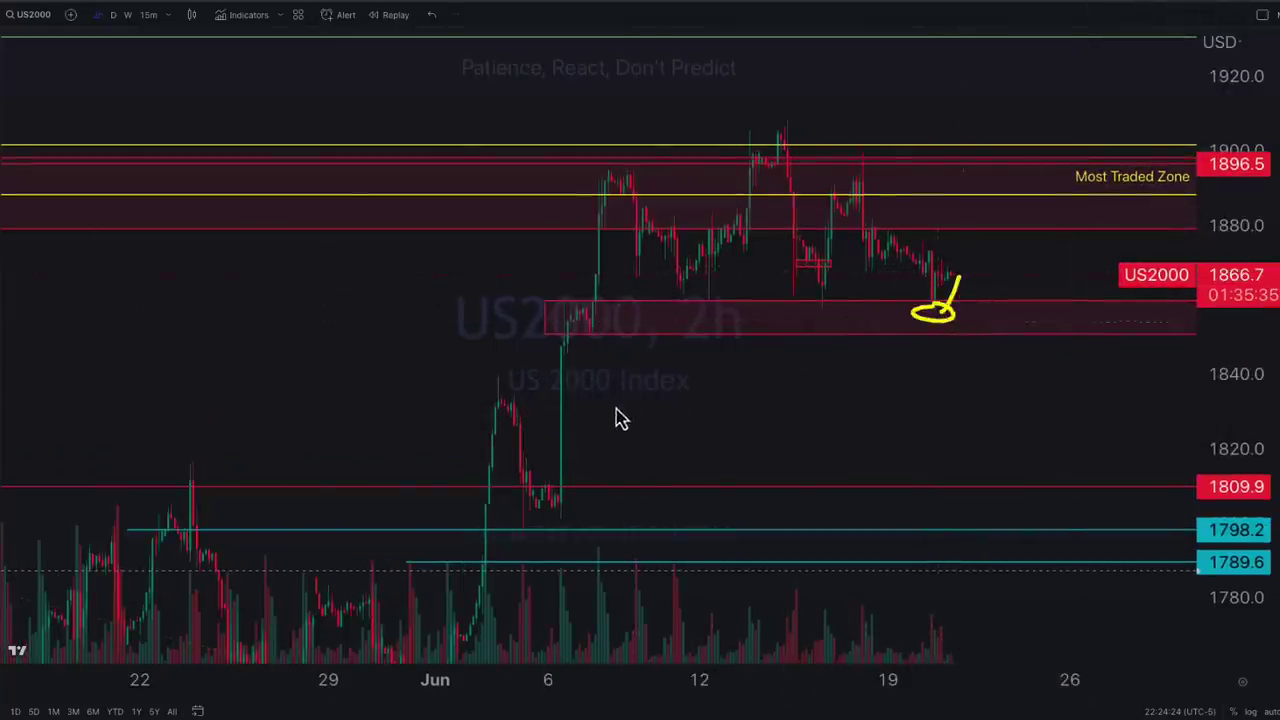
{"action": "left_click_drag", "start_coordinate": [894, 343], "coordinate": [871, 364]}
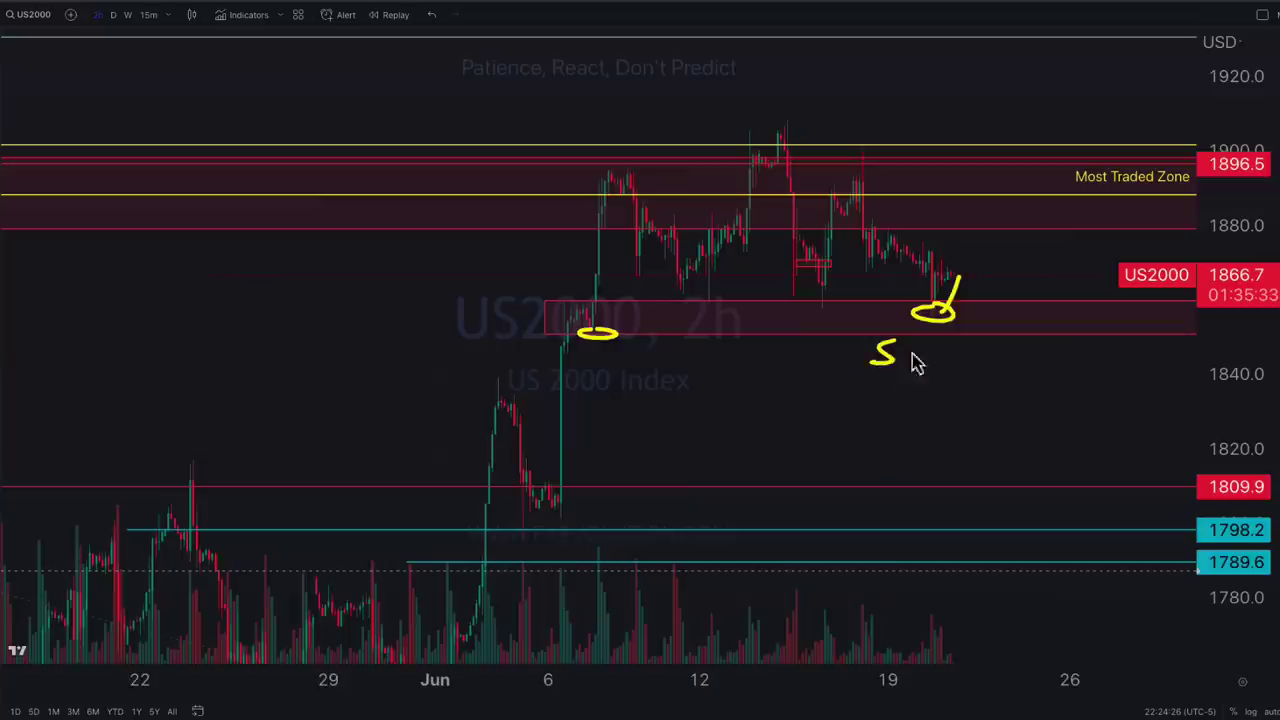
{"action": "mouse_move", "coordinate": [830, 145]}
{"action": "left_mouse_down"}
{"action": "mouse_move", "coordinate": [580, 217]}
{"action": "mouse_move", "coordinate": [895, 172]}
{"action": "left_mouse_up"}
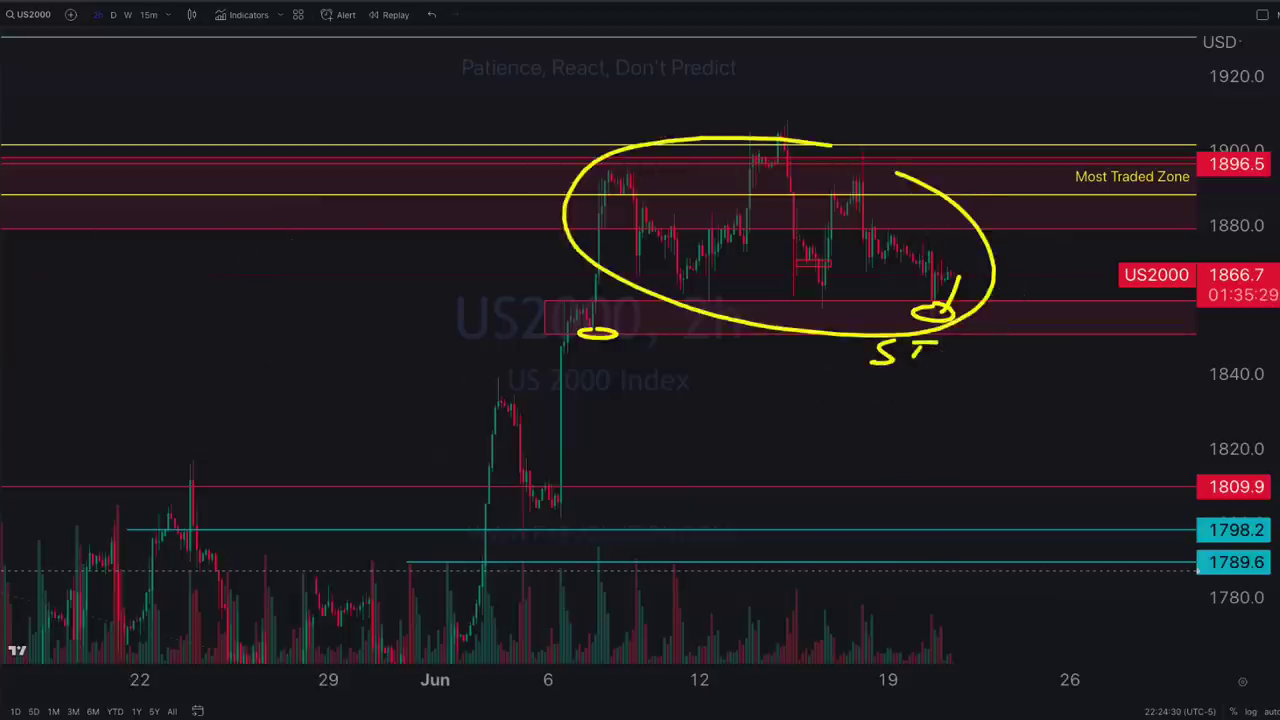
{"action": "key", "text": "Escape"}
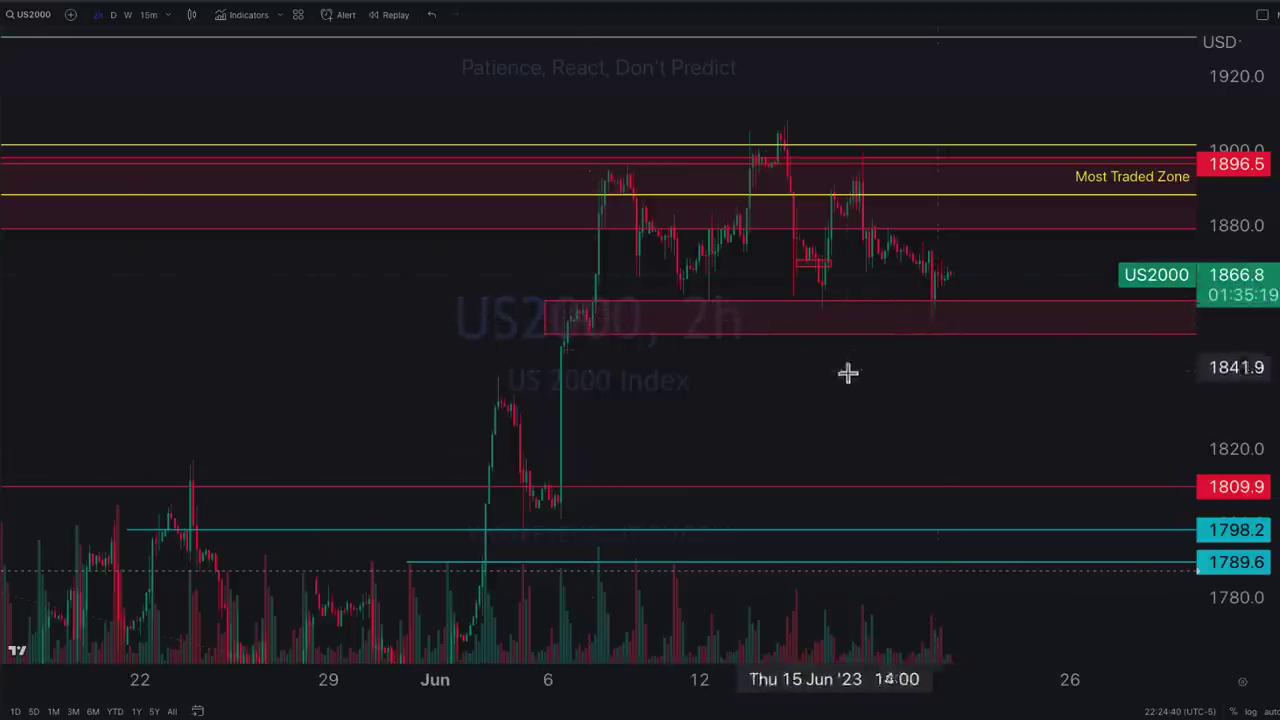
- Open the NDQ chart on the weekly timeframe and rescale it to show price action from mid-2021 to June 2023
{"action": "left_click", "coordinate": [149, 15]}
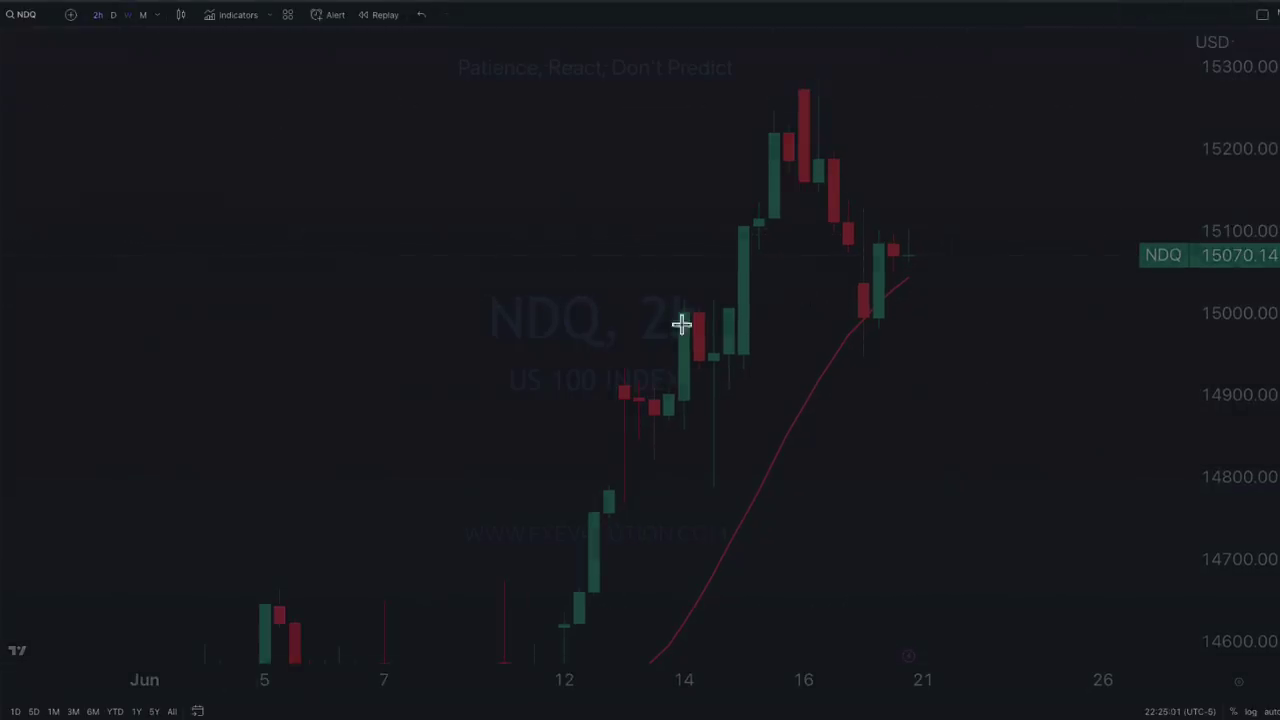
{"action": "left_click_drag", "start_coordinate": [1228, 70], "coordinate": [1200, 650]}
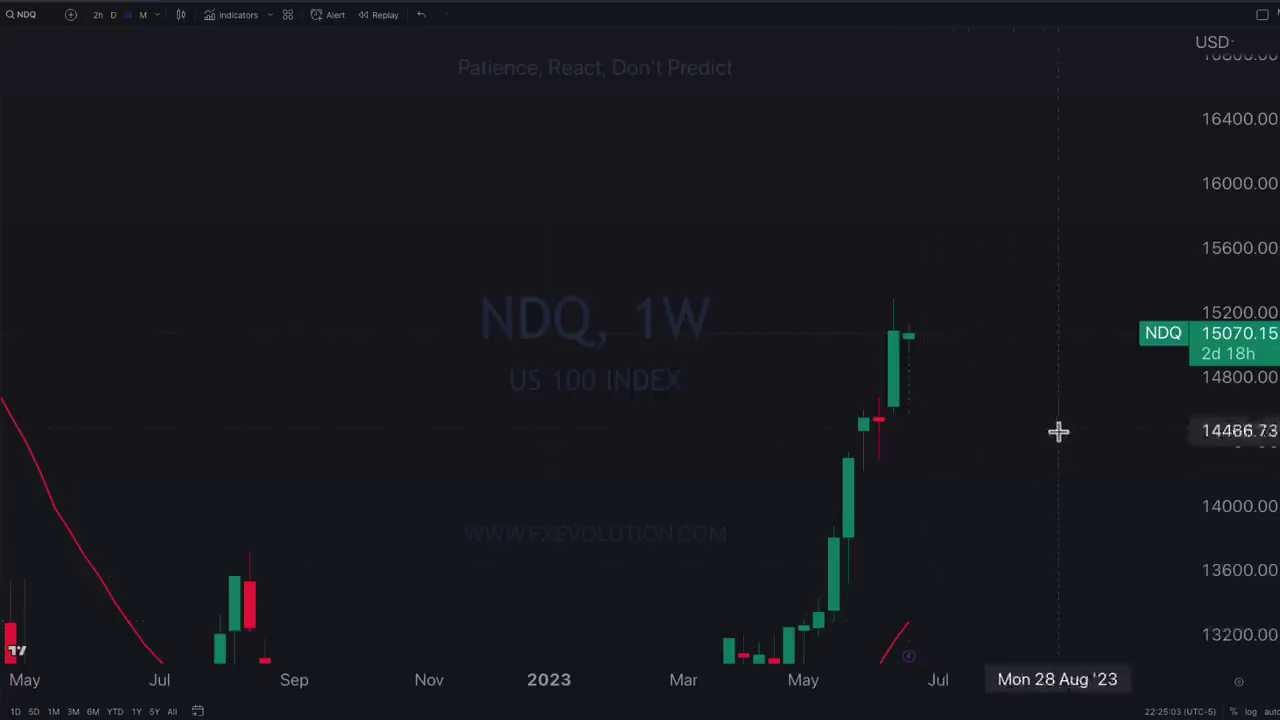
{"action": "left_click_drag", "start_coordinate": [1058, 432], "coordinate": [1041, 376]}
{"action": "left_click_drag", "start_coordinate": [1240, 318], "coordinate": [1225, 500]}
{"action": "scroll", "coordinate": [1012, 491], "scroll_direction": "down", "scroll_amount": 4}
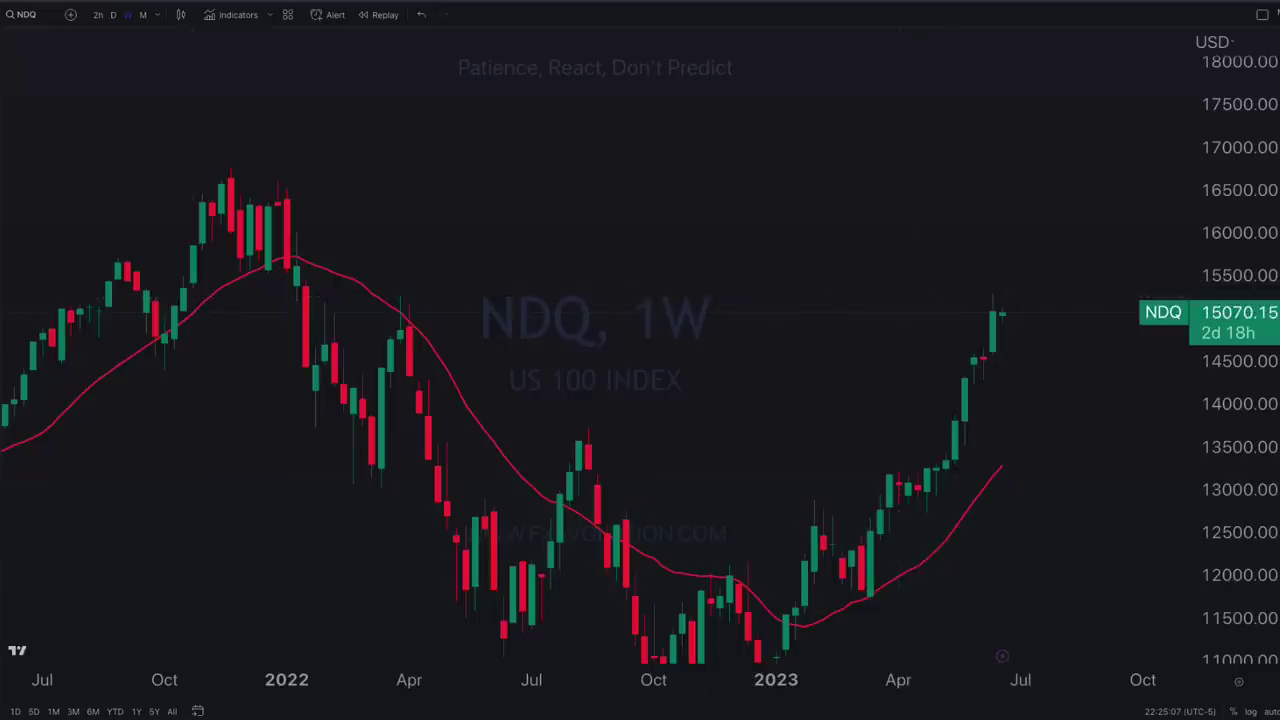
- Circle NDQ's spring 2022 high and June 2023 high, add a curved arrow to the latest high, and clear the drawings
{"action": "mouse_move", "coordinate": [420, 296]}
{"action": "left_mouse_down"}
{"action": "mouse_move", "coordinate": [470, 292]}
{"action": "mouse_move", "coordinate": [425, 298]}
{"action": "left_mouse_up"}
{"action": "left_click_drag", "start_coordinate": [1000, 298], "coordinate": [980, 302]}
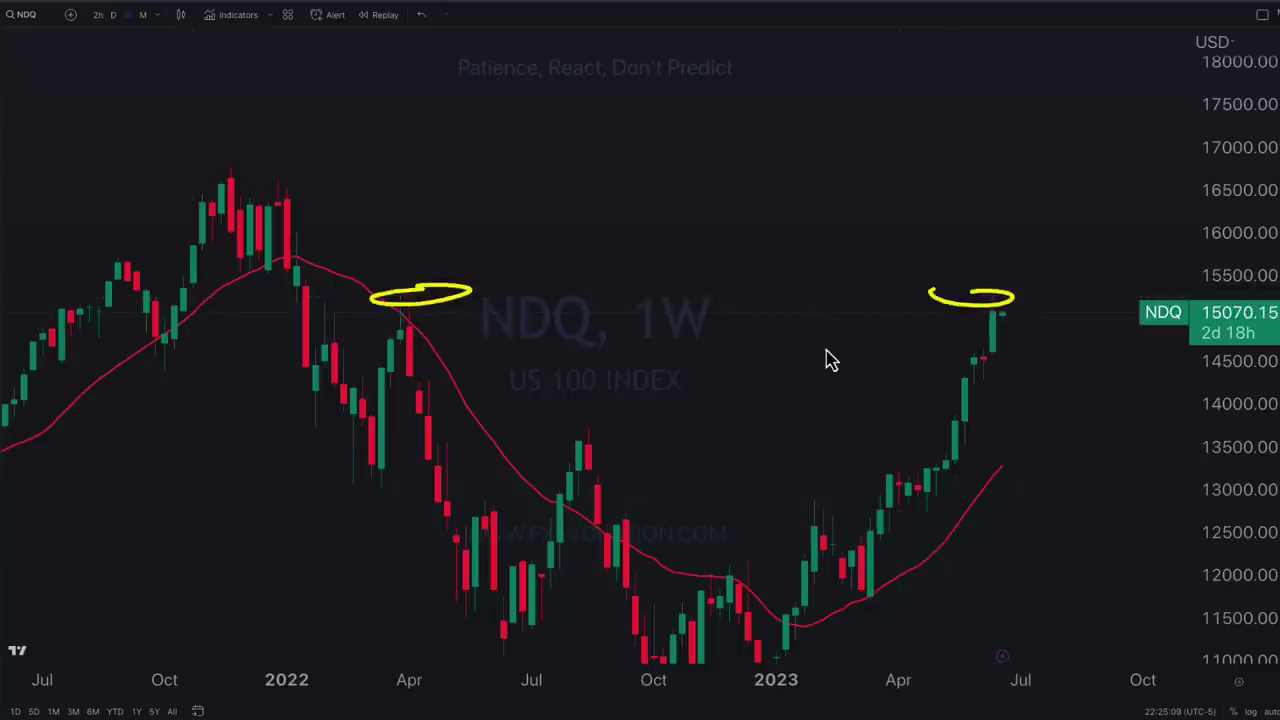
{"action": "left_click_drag", "start_coordinate": [1034, 186], "coordinate": [1057, 246]}
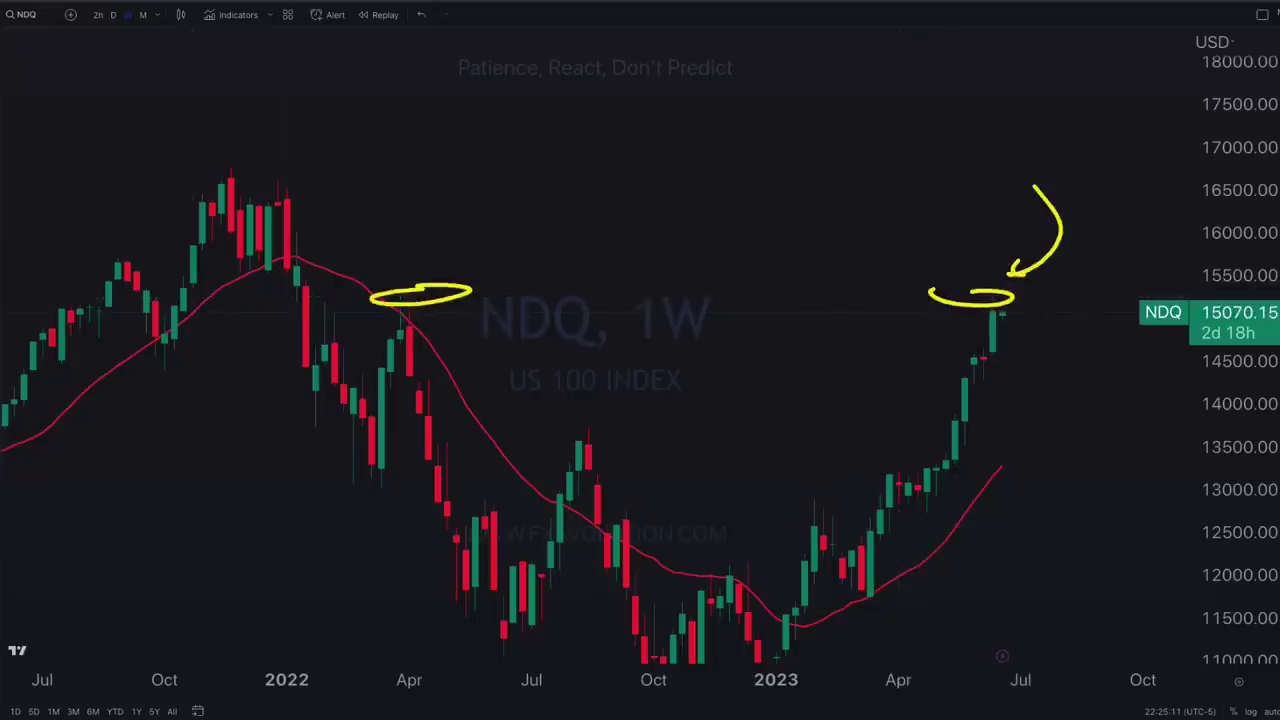
{"action": "key", "text": "Escape"}
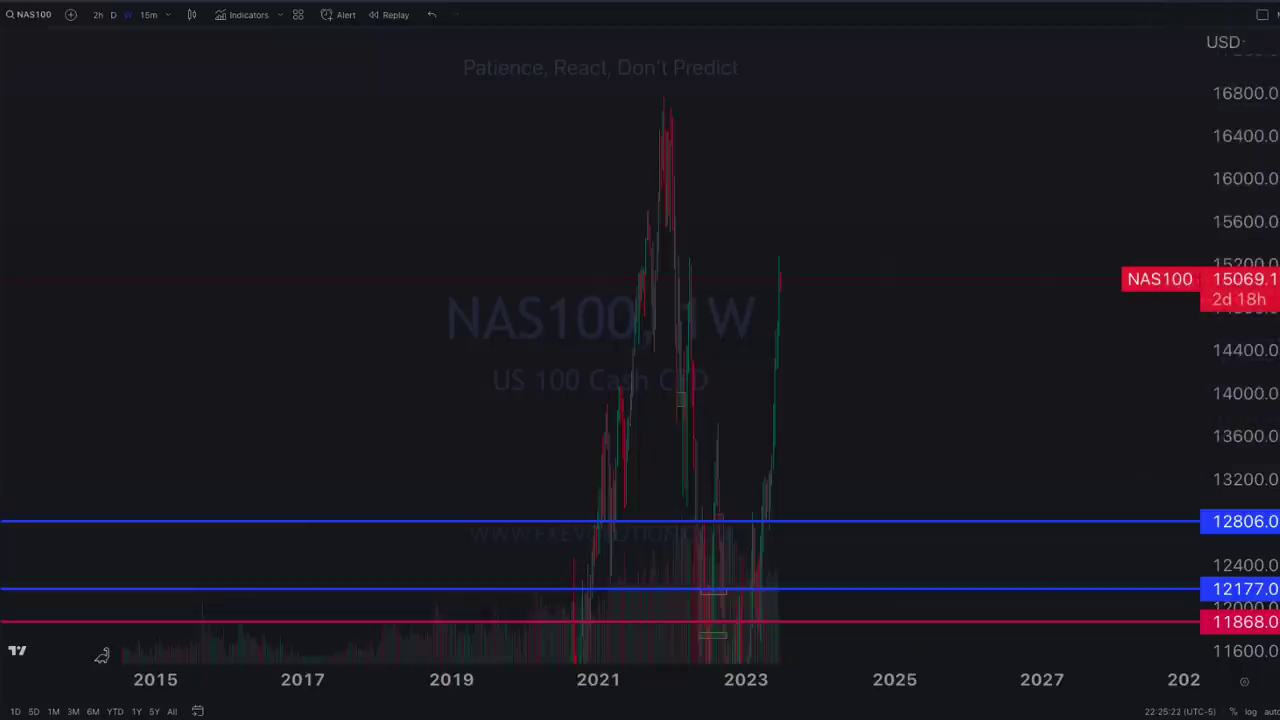
- Examine the weekly NAS100 chart, switch it to the 15-minute timeframe, and frame the price action from 14 to 21 June
{"action": "scroll", "coordinate": [814, 263], "scroll_direction": "up", "scroll_amount": 3}
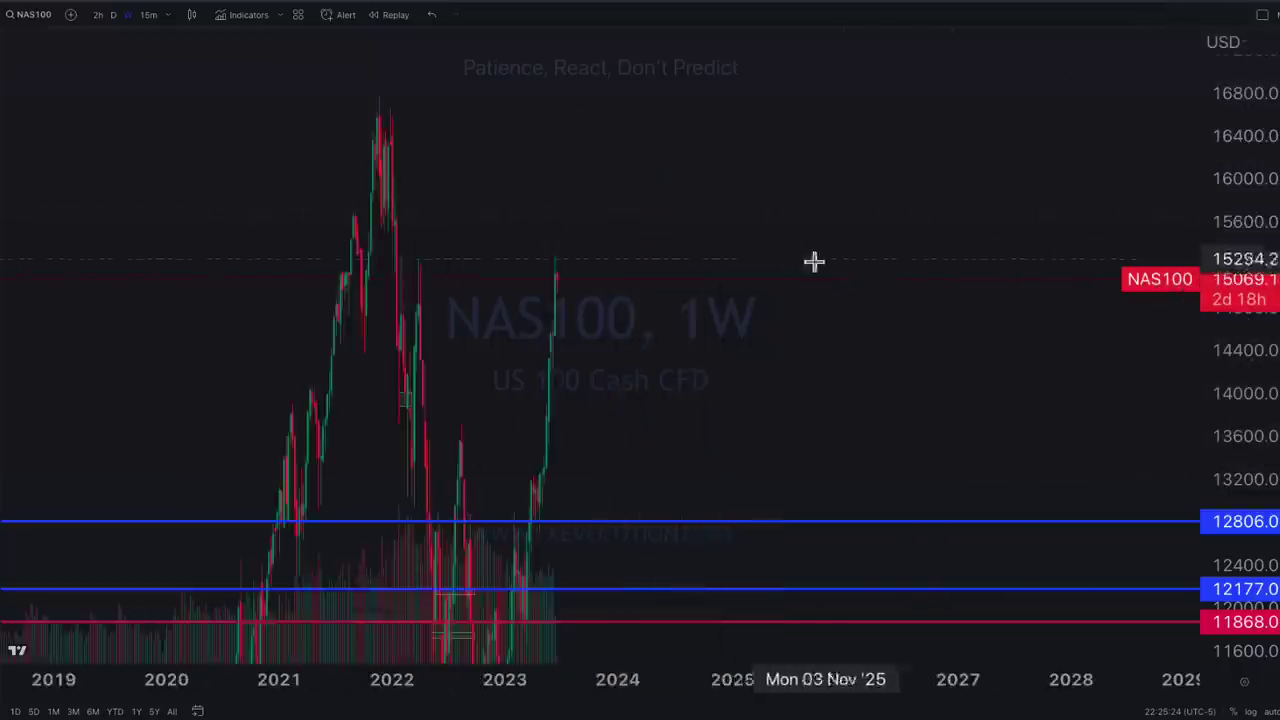
{"action": "left_click_drag", "start_coordinate": [446, 286], "coordinate": [660, 309]}
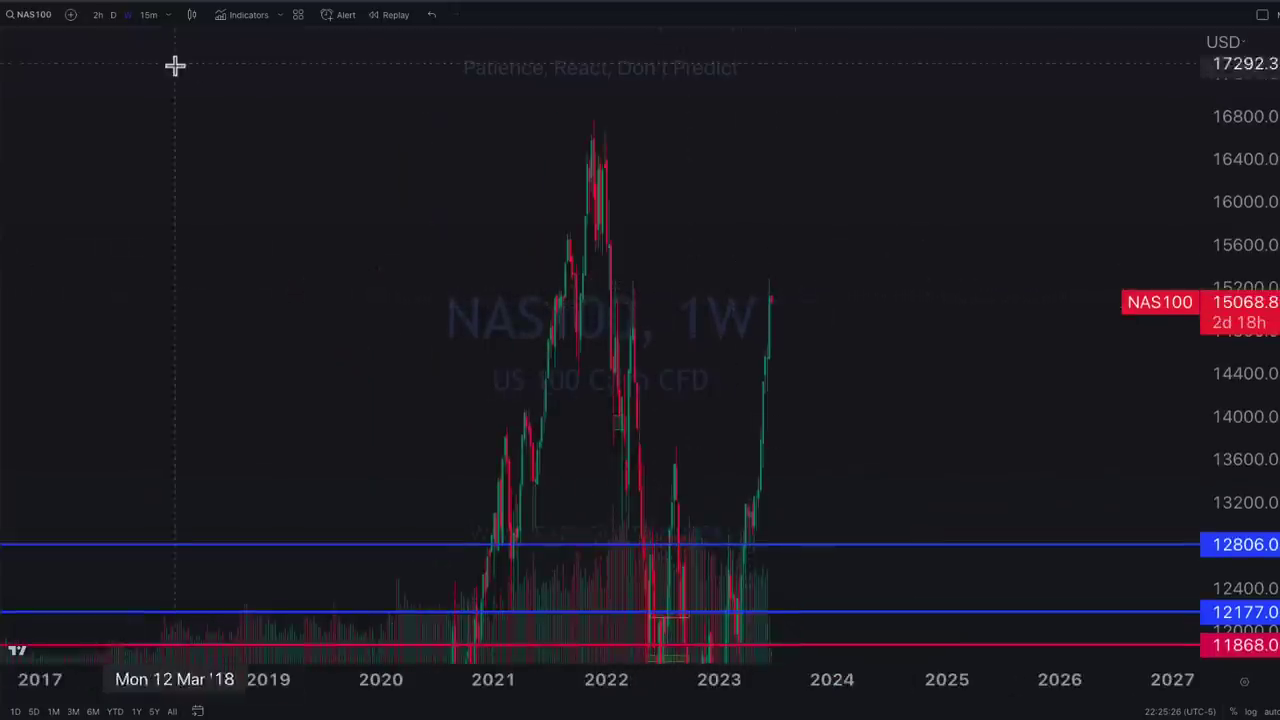
{"action": "left_click", "coordinate": [144, 16]}
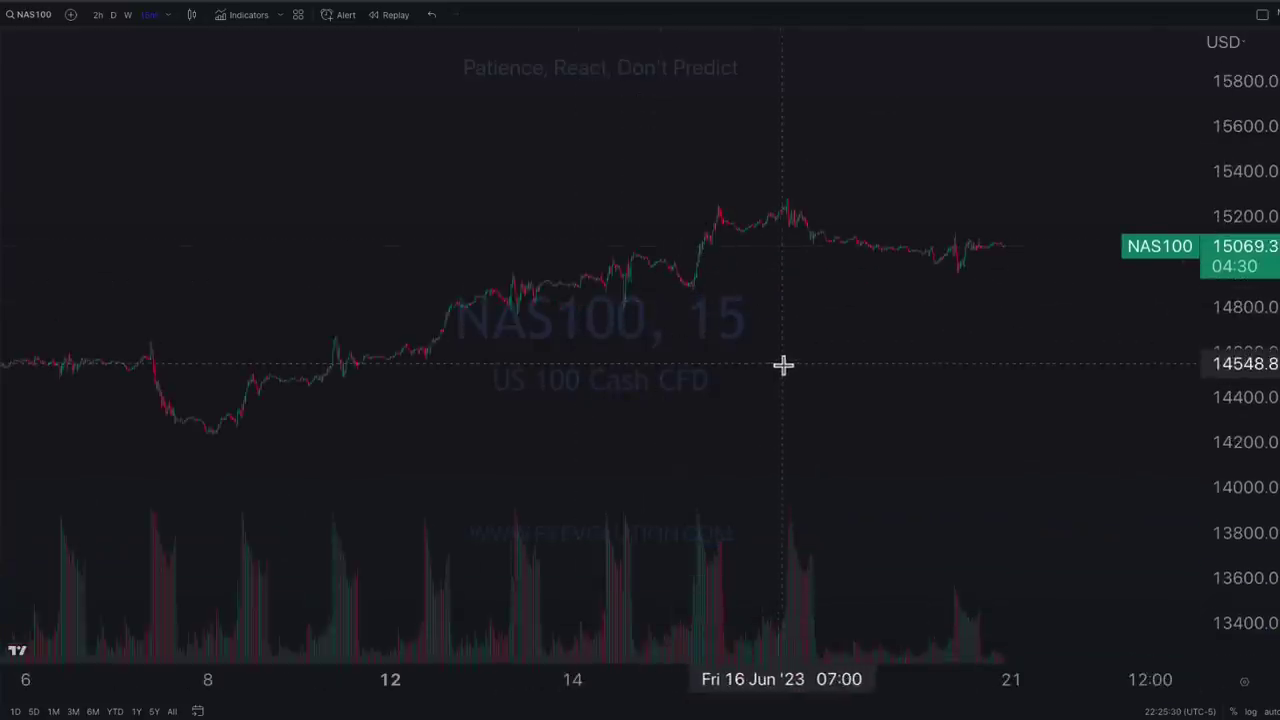
{"action": "scroll", "coordinate": [806, 446], "scroll_direction": "down", "scroll_amount": 5}
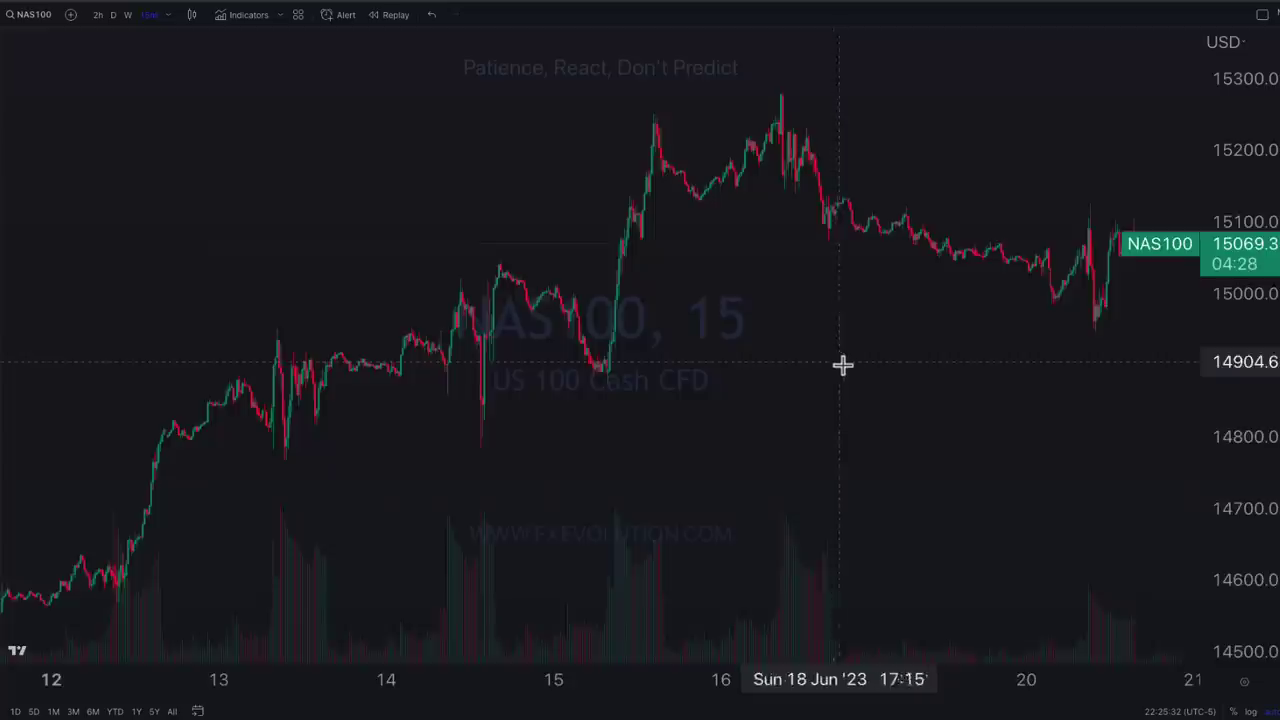
{"action": "left_click_drag", "start_coordinate": [843, 365], "coordinate": [718, 300]}
{"action": "left_click_drag", "start_coordinate": [837, 366], "coordinate": [737, 345]}
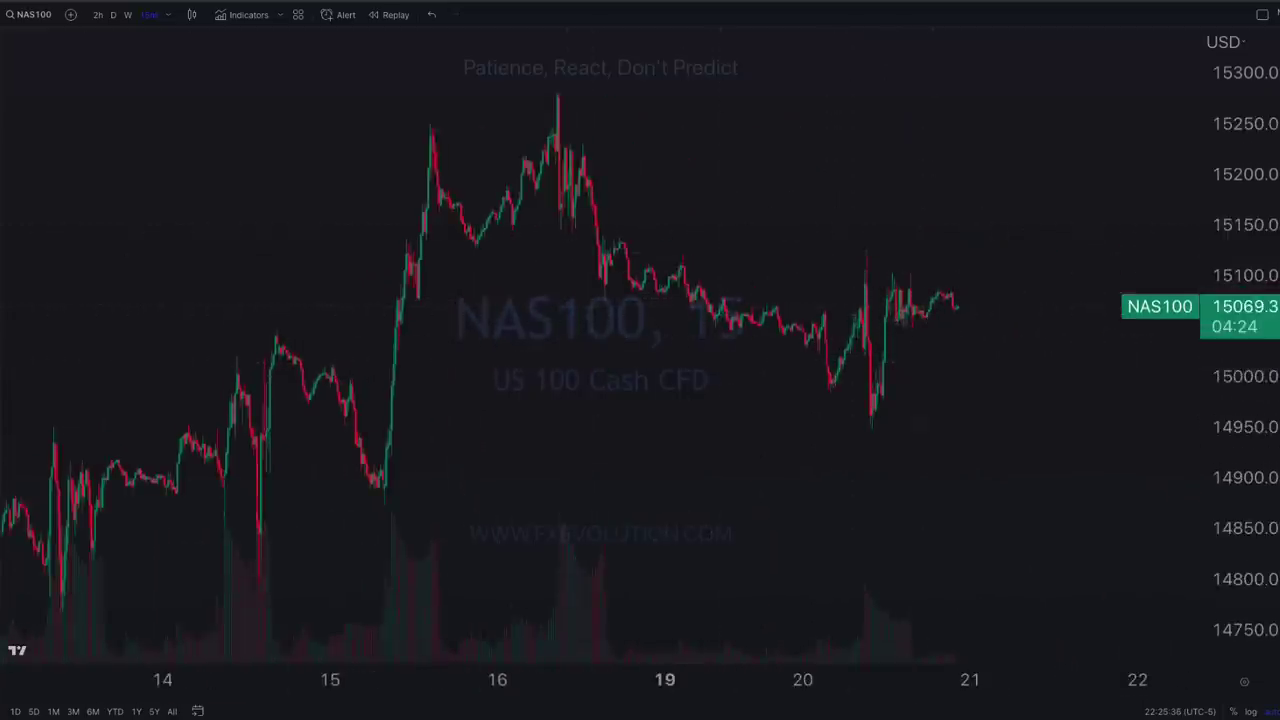
- Place a yellow horizontal line at 15139.7 on NAS100 and sketch a projected move from the latest price up through it
{"action": "left_click_drag", "start_coordinate": [599, 239], "coordinate": [928, 239]}
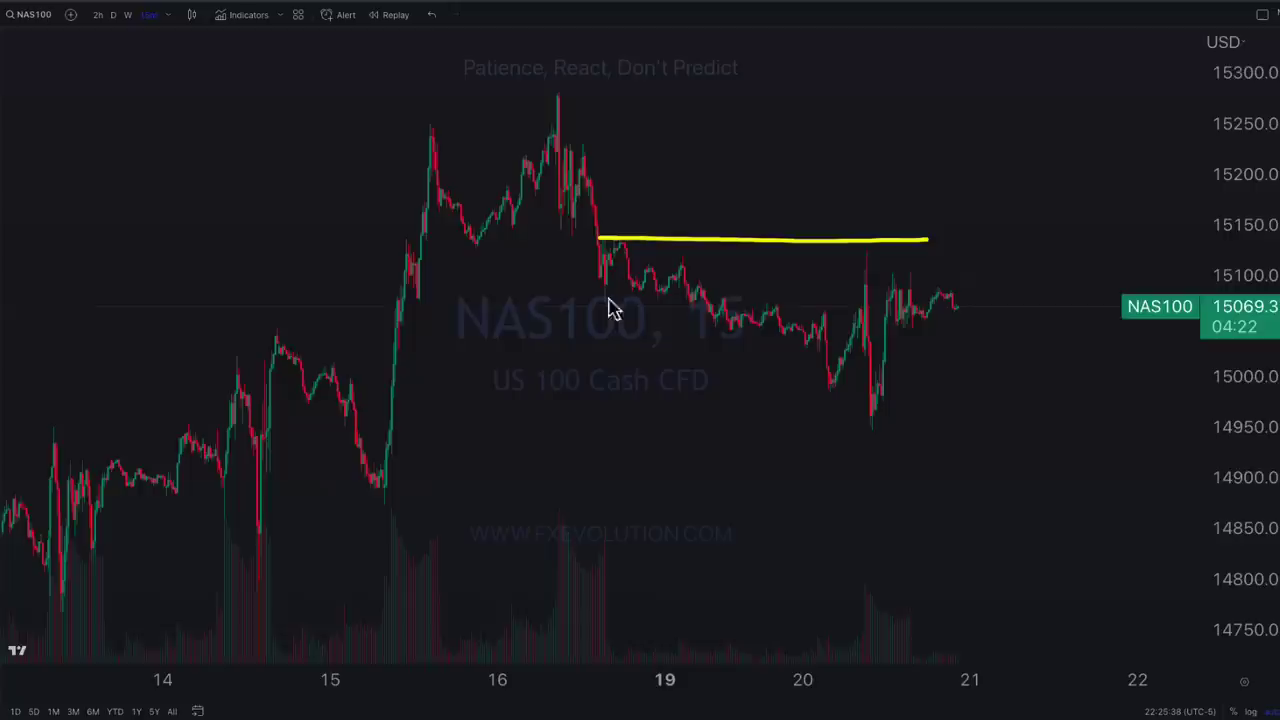
{"action": "left_click", "coordinate": [2, 82]}
{"action": "left_click", "coordinate": [55, 212]}
{"action": "left_click", "coordinate": [614, 236]}
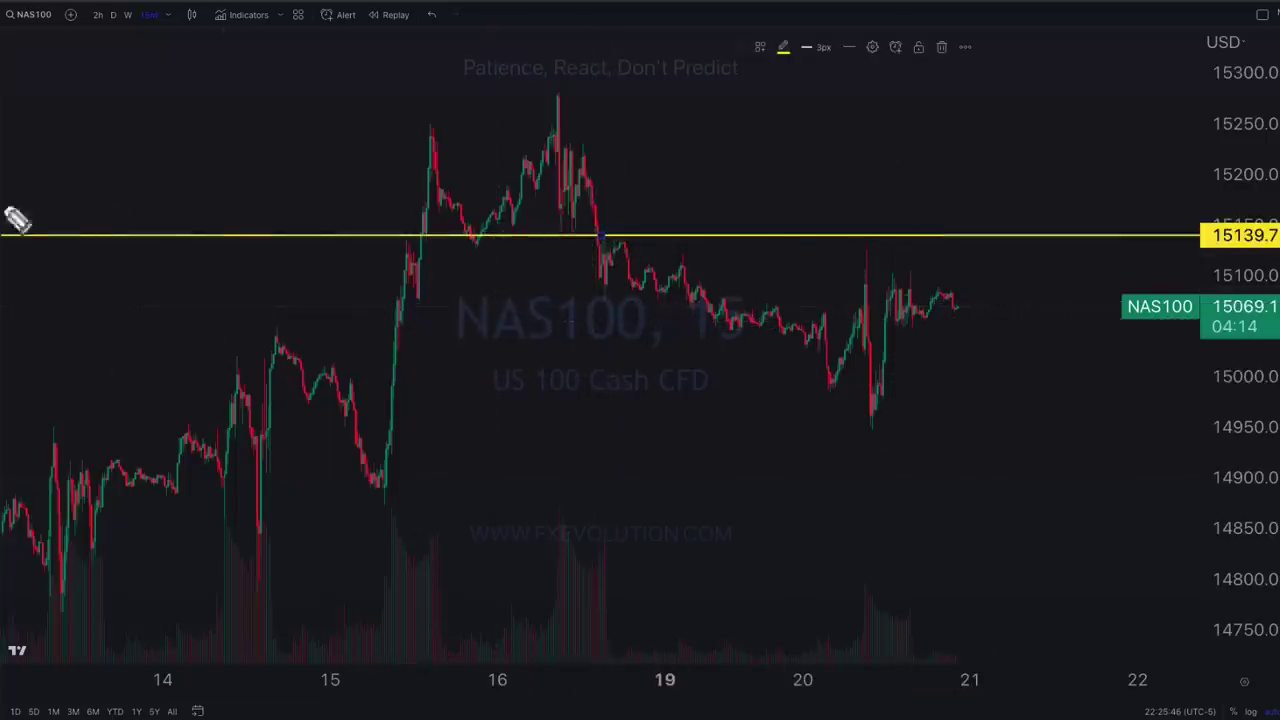
{"action": "mouse_move", "coordinate": [946, 297]}
{"action": "left_mouse_down"}
{"action": "mouse_move", "coordinate": [987, 229]}
{"action": "mouse_move", "coordinate": [1004, 245]}
{"action": "mouse_move", "coordinate": [1013, 326]}
{"action": "mouse_move", "coordinate": [1073, 125]}
{"action": "left_mouse_up"}
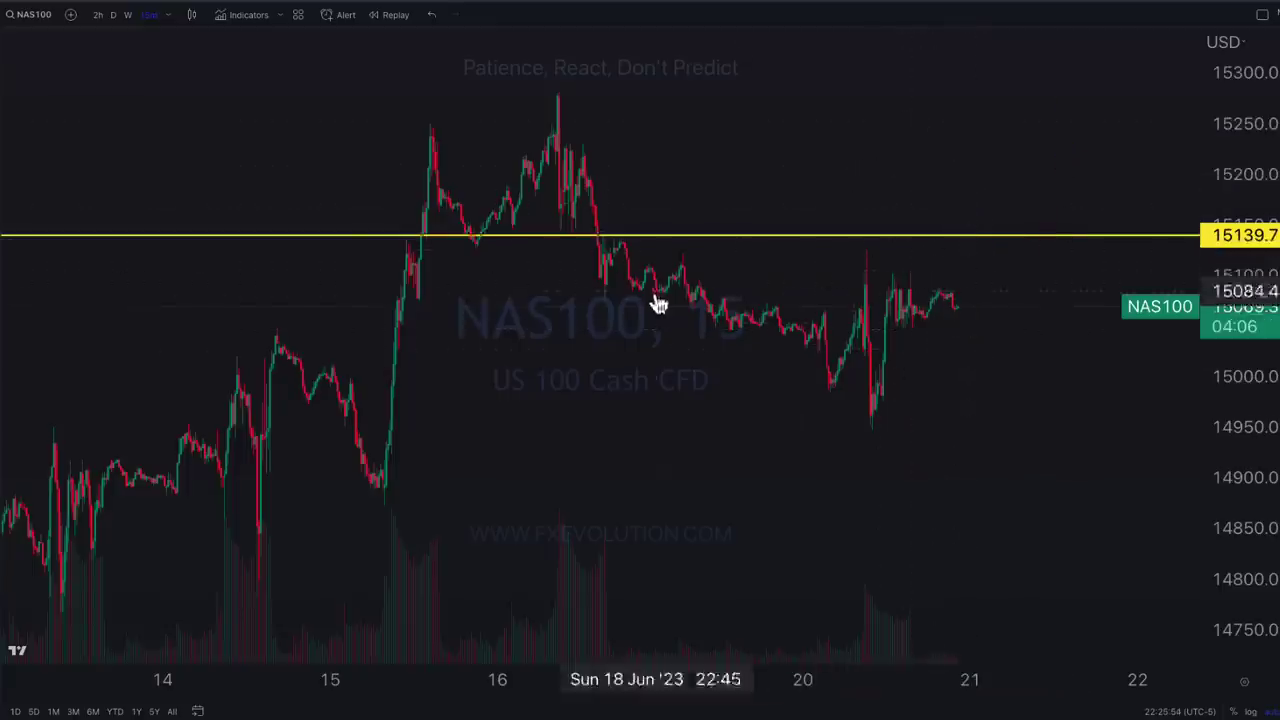
- On the weekly SPX chart, write "JPM" with an arrow, circle and point to the latest candles, and clear the drawings
{"action": "key", "text": "ctrl+Tab"}
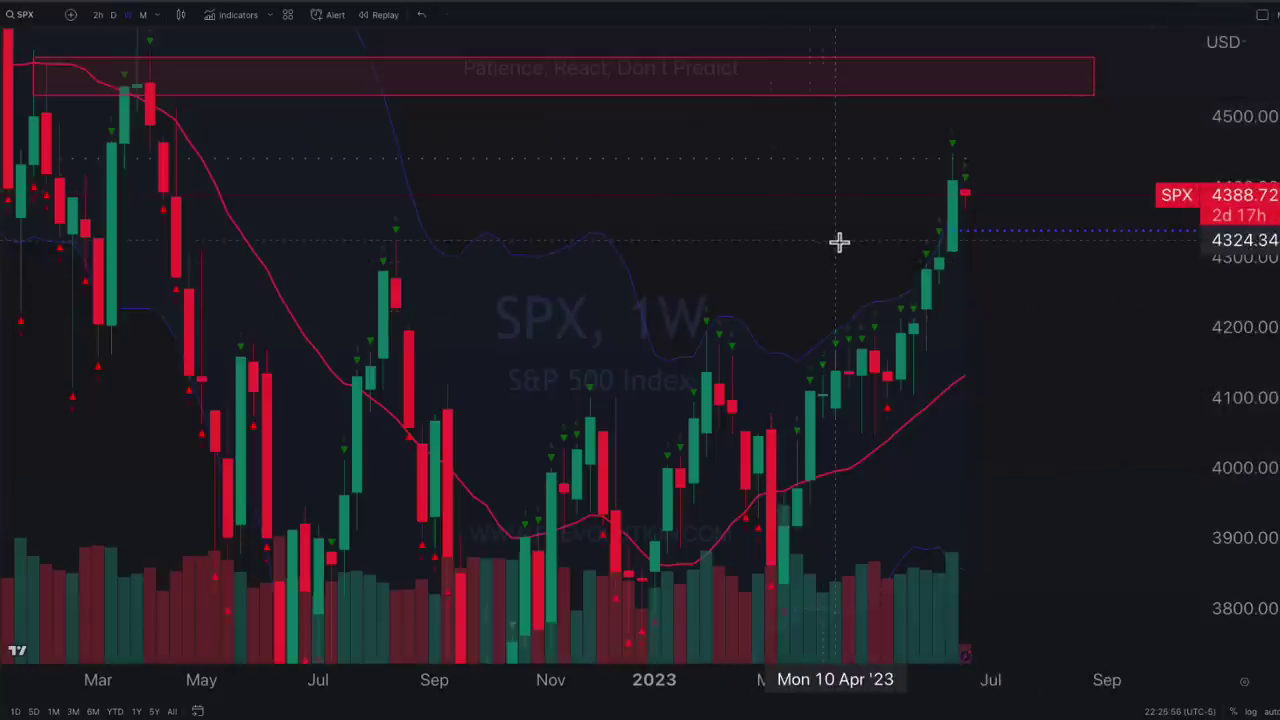
{"action": "left_click_drag", "start_coordinate": [838, 241], "coordinate": [777, 249]}
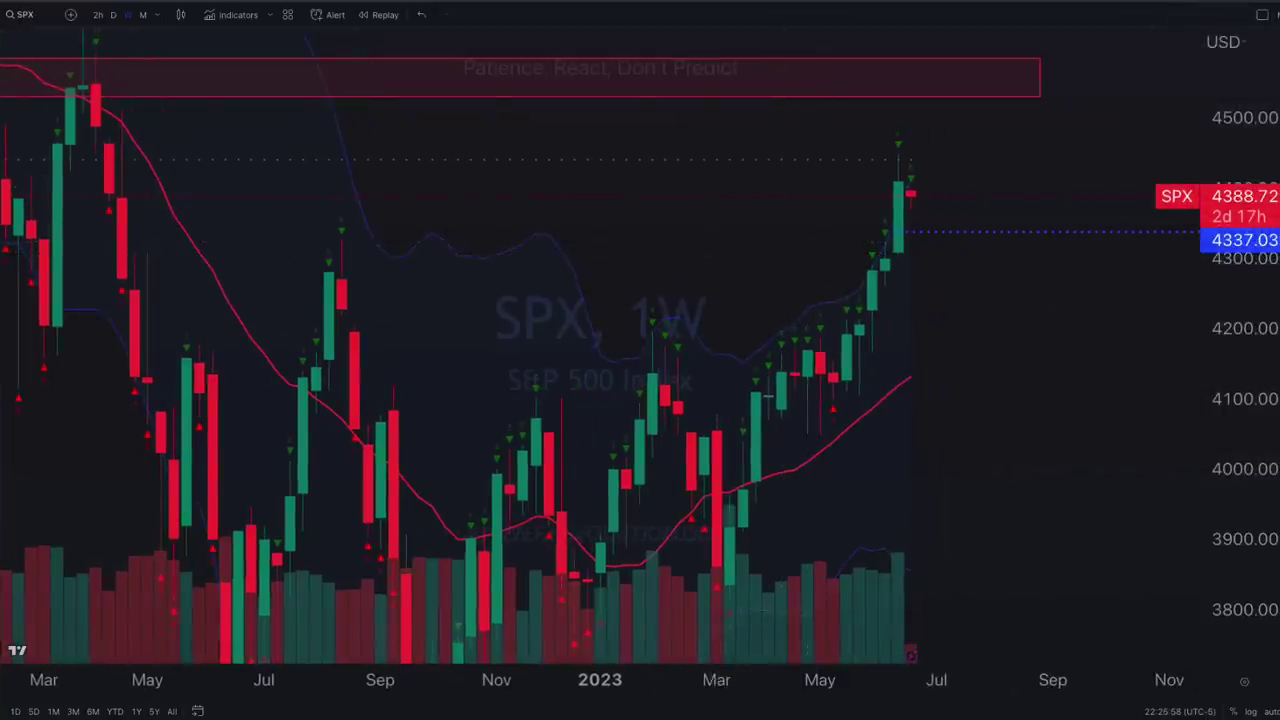
{"action": "left_click_drag", "start_coordinate": [503, 178], "coordinate": [478, 172]}
{"action": "mouse_move", "coordinate": [506, 144]}
{"action": "left_mouse_down"}
{"action": "mouse_move", "coordinate": [552, 158]}
{"action": "mouse_move", "coordinate": [578, 122]}
{"action": "left_mouse_up"}
{"action": "mouse_move", "coordinate": [946, 144]}
{"action": "left_mouse_down"}
{"action": "mouse_move", "coordinate": [966, 174]}
{"action": "mouse_move", "coordinate": [923, 208]}
{"action": "left_mouse_up"}
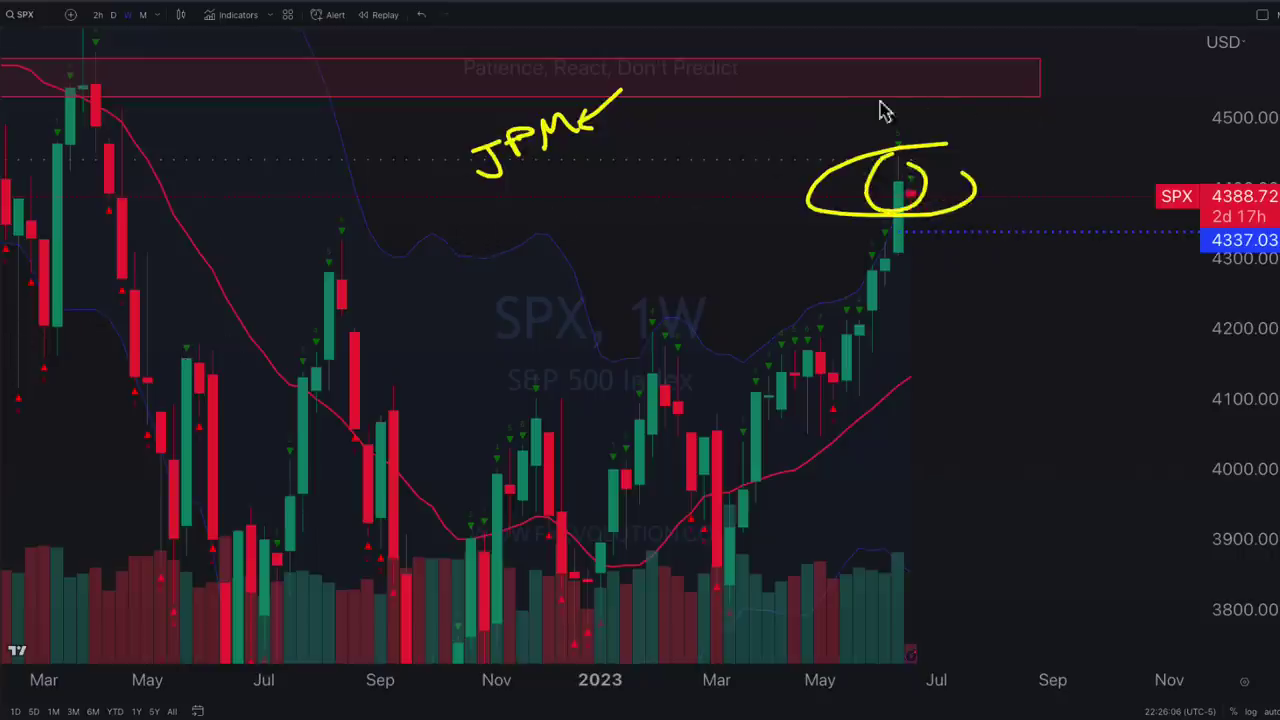
{"action": "left_click_drag", "start_coordinate": [829, 100], "coordinate": [905, 190]}
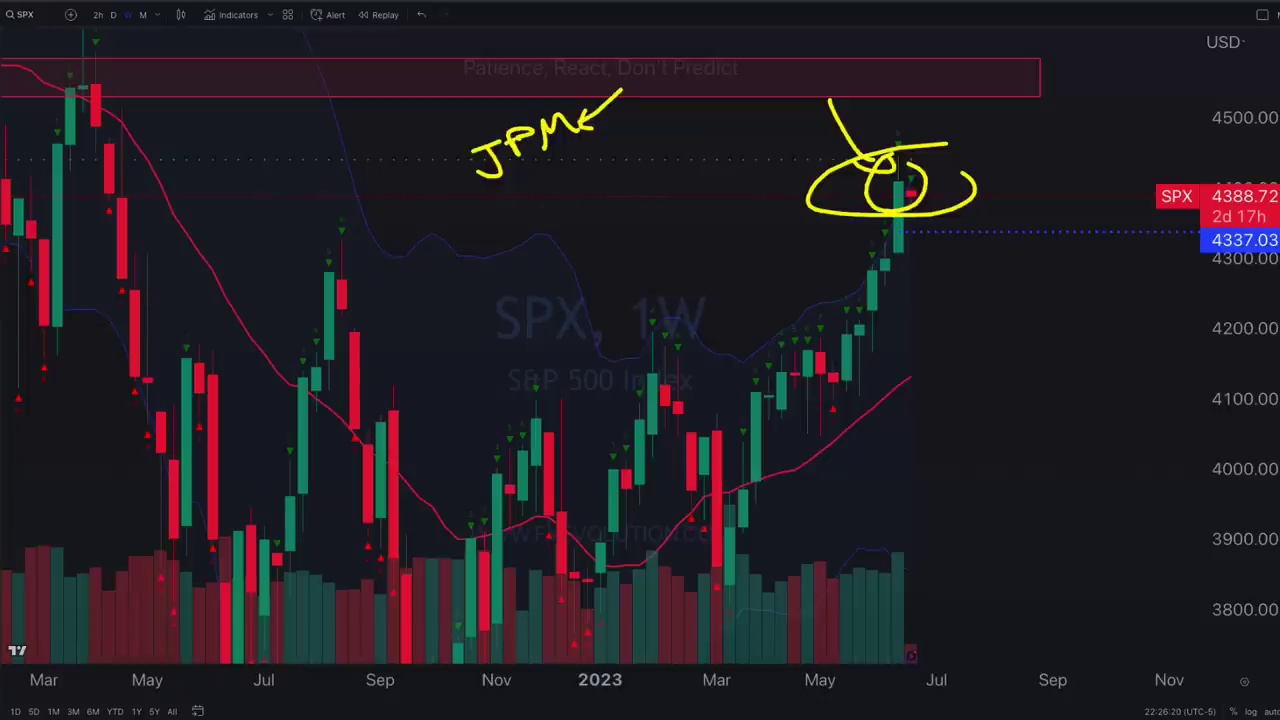
{"action": "key", "text": "Escape"}
- Circle SPX's latest weekly high and mark the area beside it
{"action": "mouse_move", "coordinate": [947, 192]}
{"action": "left_mouse_down"}
{"action": "mouse_move", "coordinate": [946, 209]}
{"action": "mouse_move", "coordinate": [950, 178]}
{"action": "left_mouse_up"}
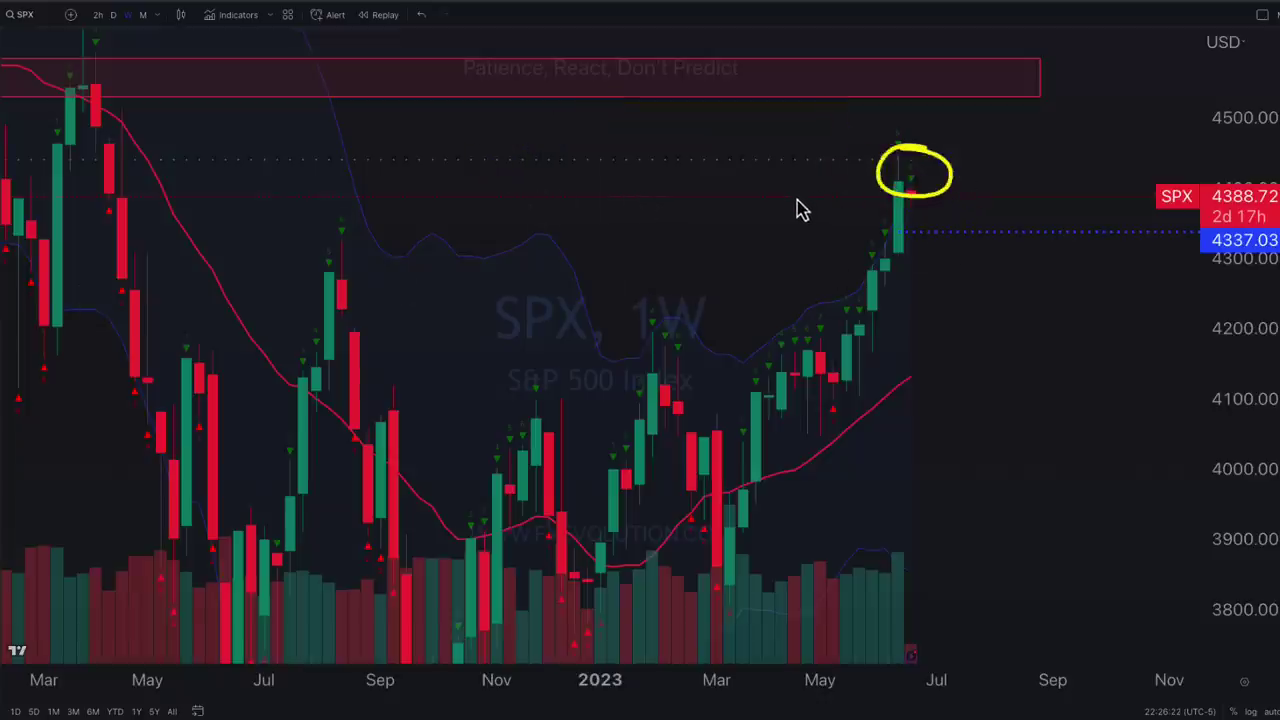
{"action": "mouse_move", "coordinate": [1018, 148]}
{"action": "left_mouse_down"}
{"action": "mouse_move", "coordinate": [1049, 163]}
{"action": "mouse_move", "coordinate": [1130, 157]}
{"action": "left_mouse_up"}
{"action": "left_click_drag", "start_coordinate": [875, 196], "coordinate": [852, 170]}
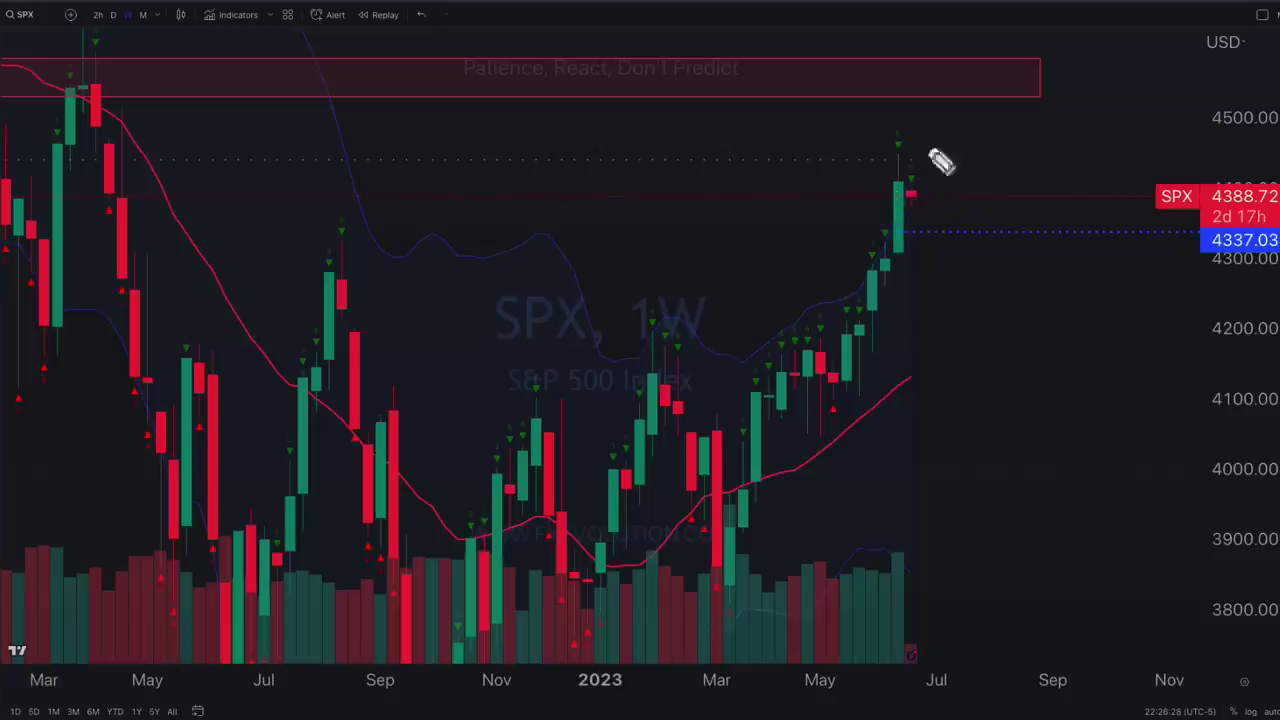
- Circle SPX's latest high and the red zone's 2022 highs and upcoming retest area, write "4350", underline the August 2022 high, and clear the drawings
{"action": "left_click_drag", "start_coordinate": [924, 146], "coordinate": [918, 172]}
{"action": "left_click_drag", "start_coordinate": [155, 55], "coordinate": [165, 75]}
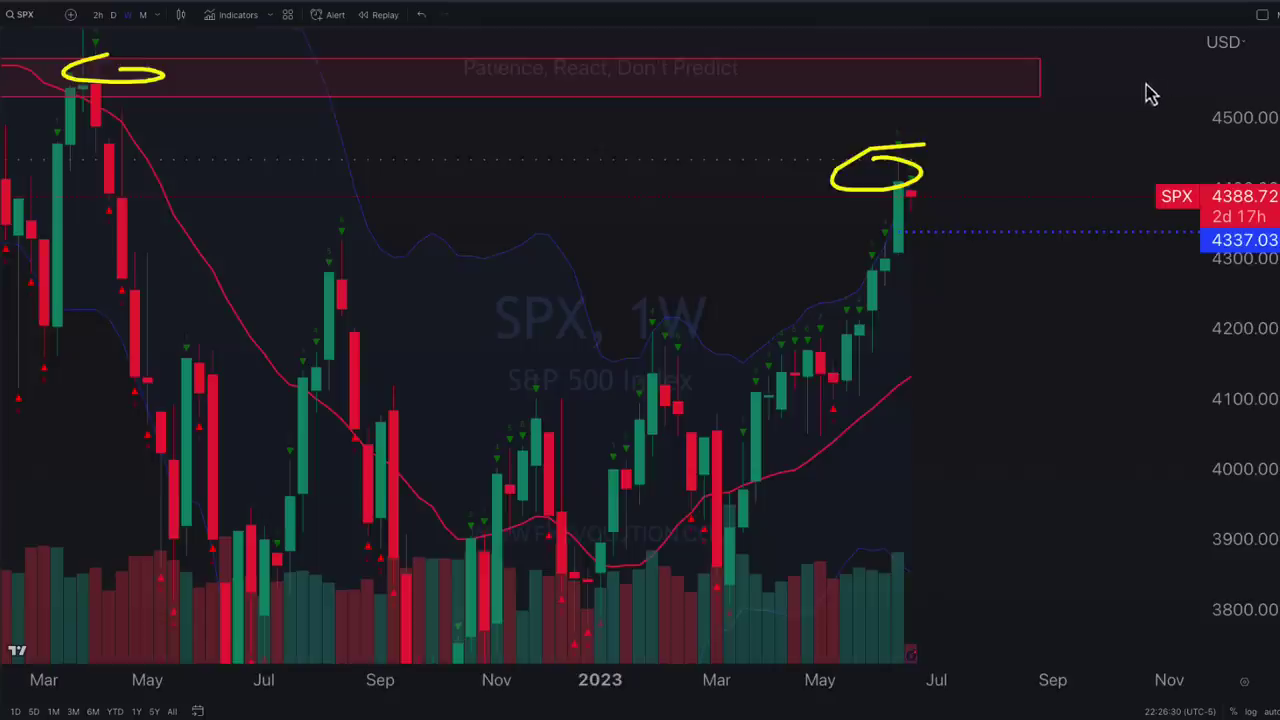
{"action": "left_click_drag", "start_coordinate": [980, 66], "coordinate": [905, 88]}
{"action": "left_click_drag", "start_coordinate": [632, 205], "coordinate": [652, 198]}
{"action": "left_click_drag", "start_coordinate": [641, 188], "coordinate": [632, 222]}
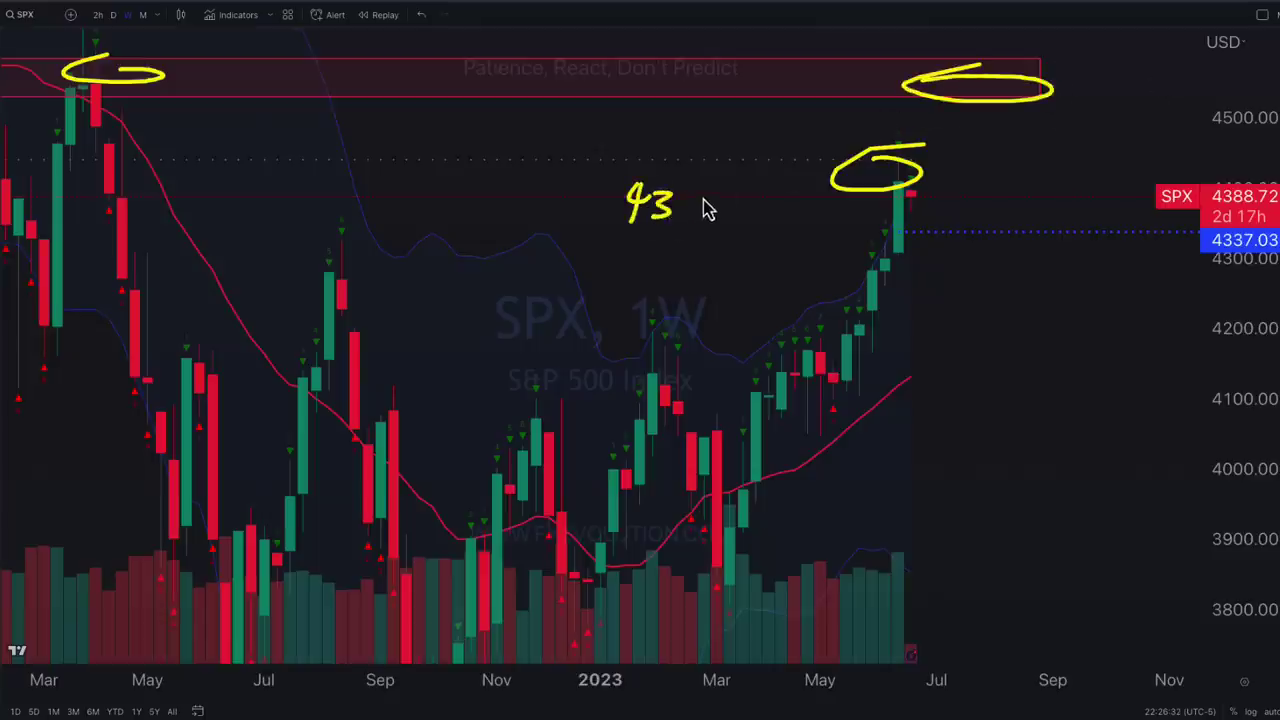
{"action": "left_click_drag", "start_coordinate": [340, 262], "coordinate": [394, 258]}
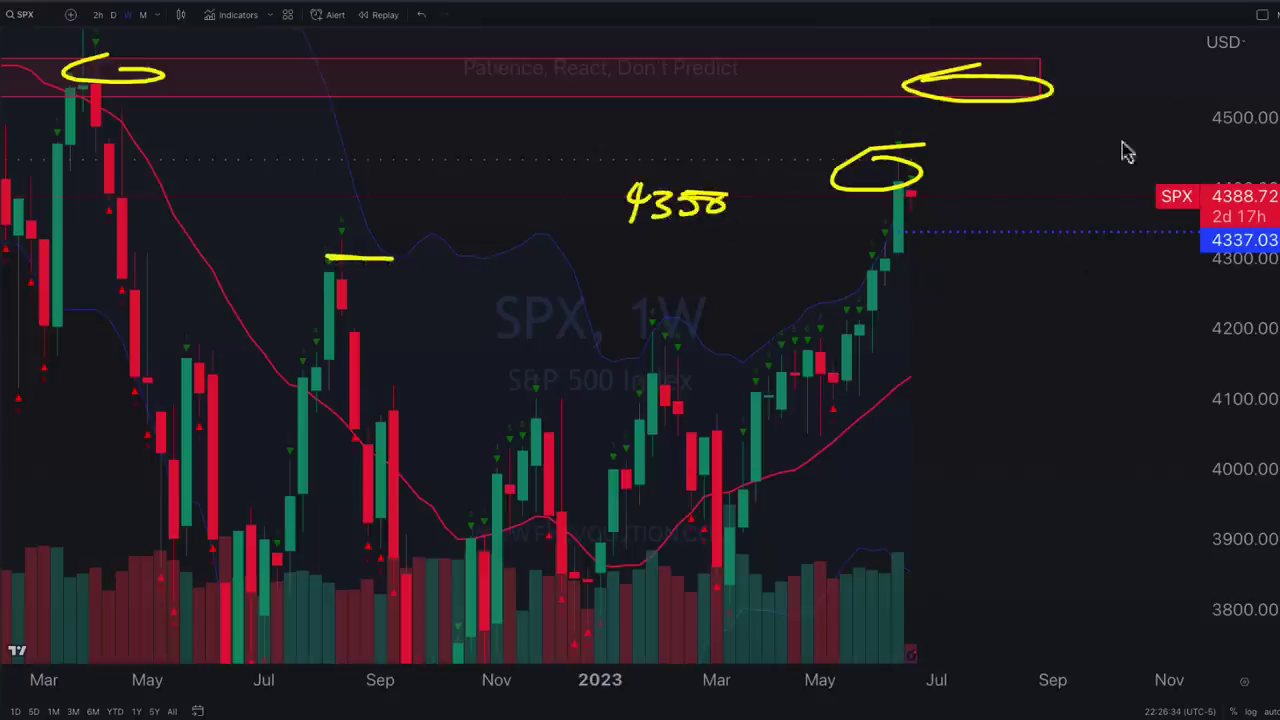
{"action": "left_click_drag", "start_coordinate": [995, 95], "coordinate": [1000, 86]}
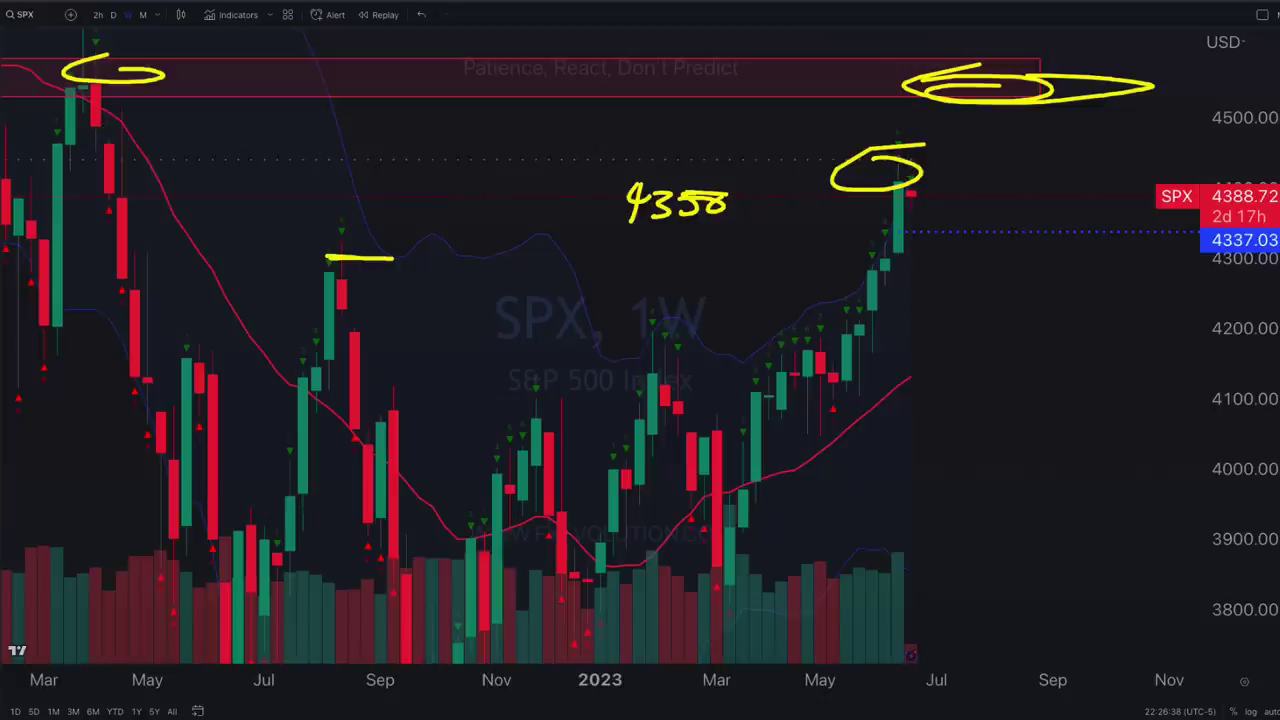
{"action": "key", "text": "Escape"}
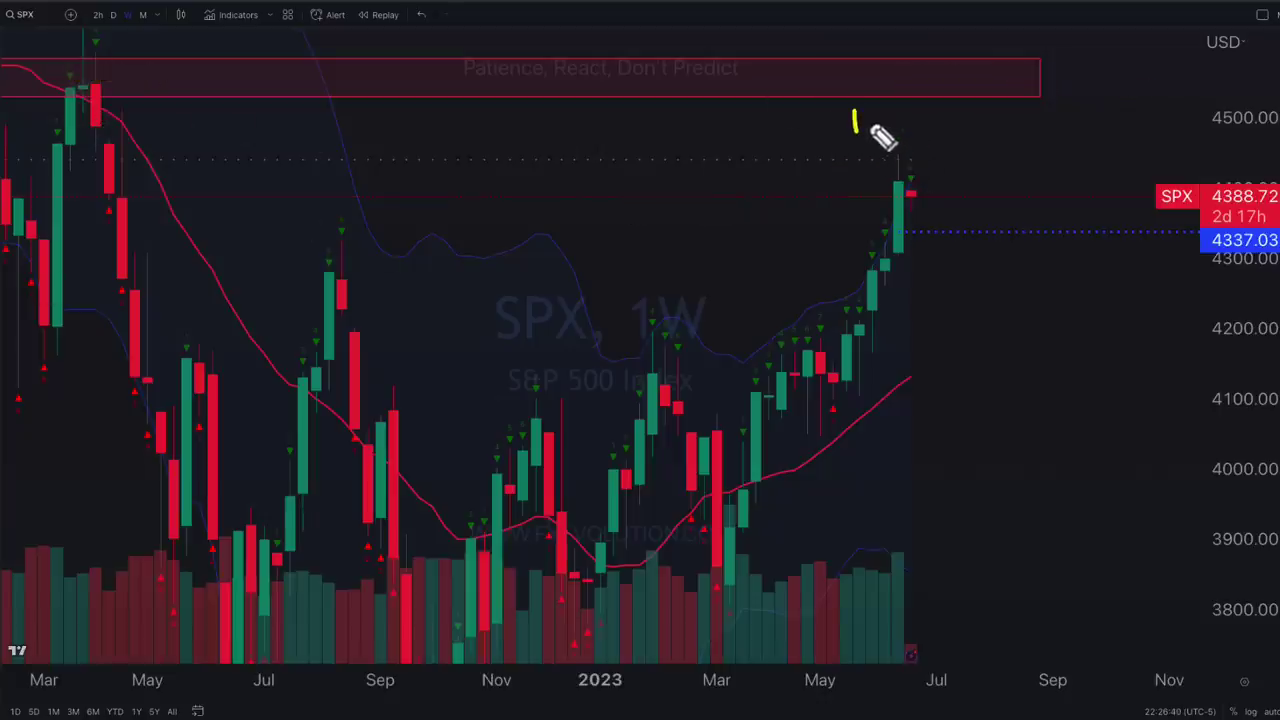
- Write "1-2" just above SPX's latest weekly high and circle it
{"action": "left_click_drag", "start_coordinate": [863, 120], "coordinate": [876, 120]}
{"action": "left_click_drag", "start_coordinate": [880, 110], "coordinate": [910, 135]}
{"action": "mouse_move", "coordinate": [842, 82]}
{"action": "left_mouse_down"}
{"action": "mouse_move", "coordinate": [954, 118]}
{"action": "mouse_move", "coordinate": [930, 88]}
{"action": "left_mouse_up"}
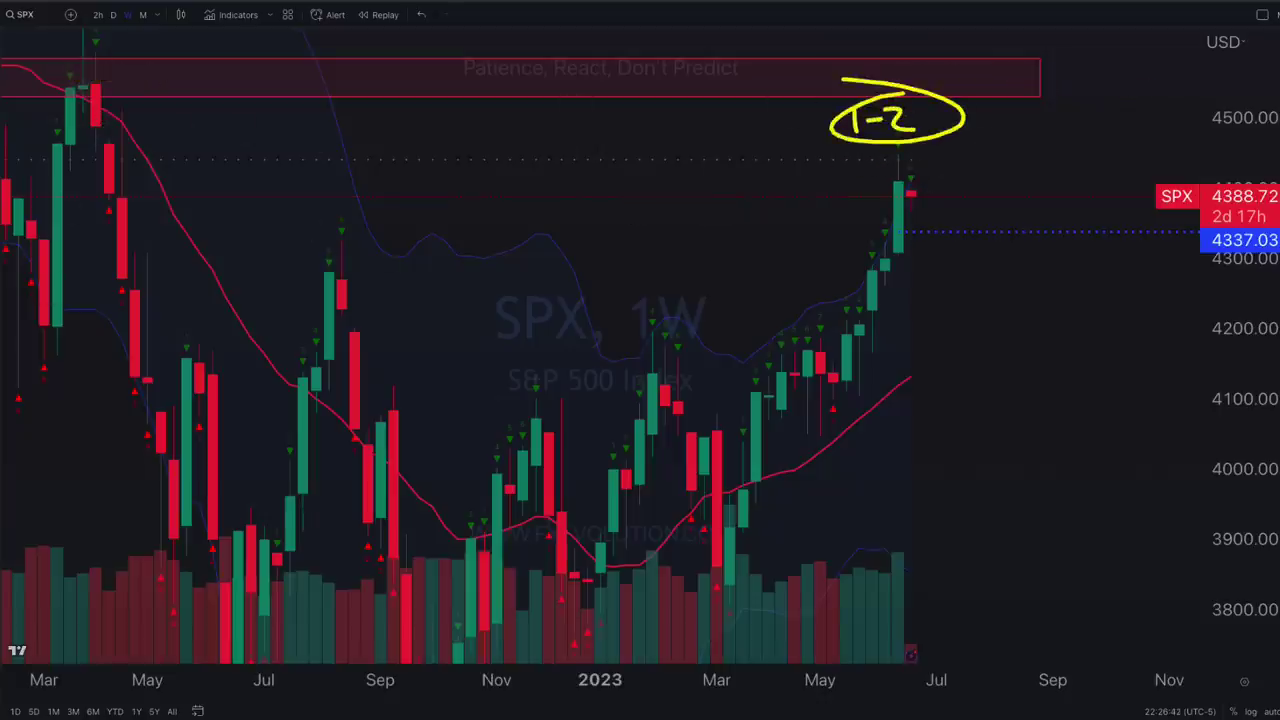
- Clear the SPX drawings and bring up the weekly US500 chart with its latest candles and price levels in view
{"action": "key", "text": "Escape"}
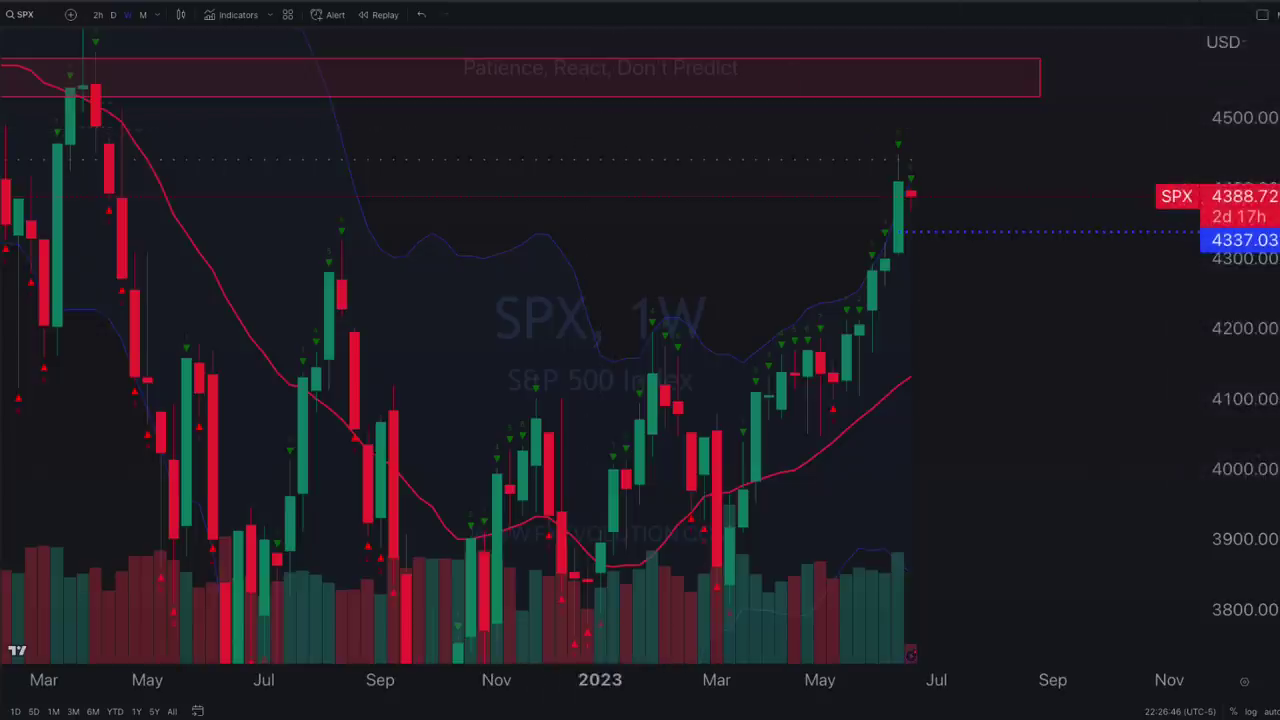
{"action": "left_click", "coordinate": [1275, 14]}
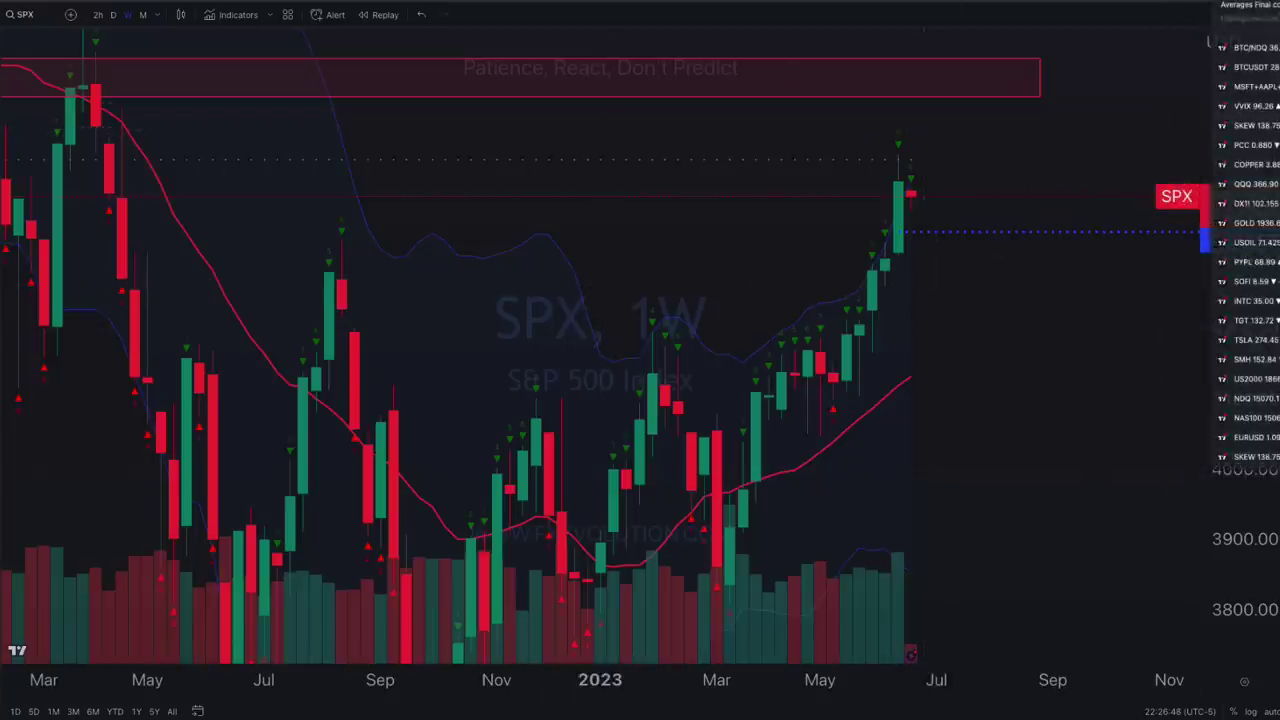
{"action": "left_click", "coordinate": [1240, 184]}
{"action": "left_click_drag", "start_coordinate": [986, 314], "coordinate": [878, 342]}
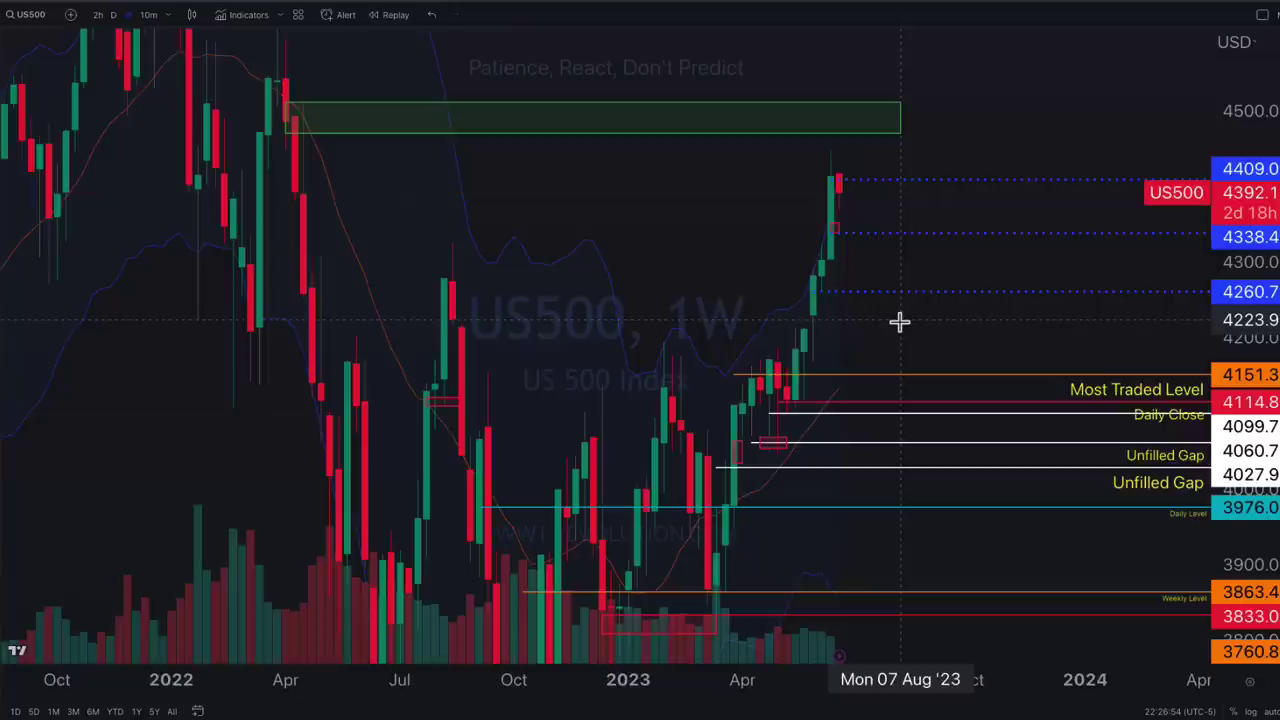
{"action": "scroll", "coordinate": [874, 334], "scroll_direction": "up", "scroll_amount": 3}
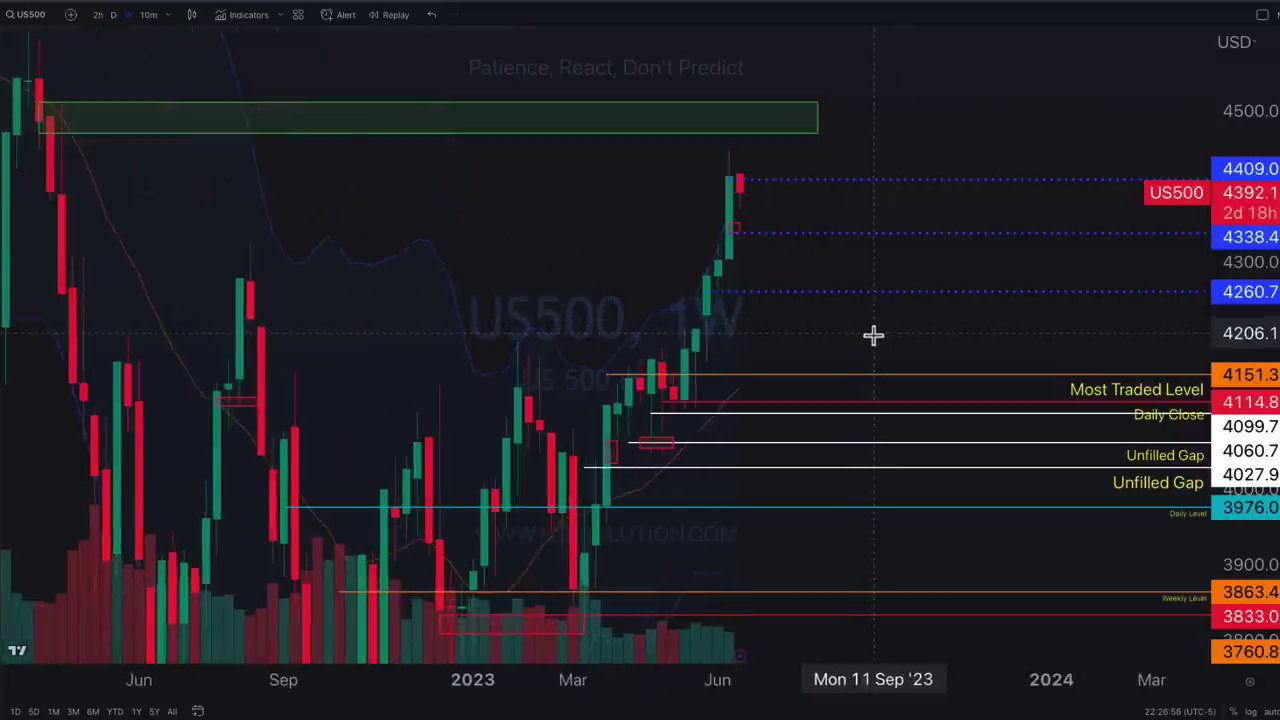
{"action": "left_click_drag", "start_coordinate": [812, 330], "coordinate": [1069, 285]}
{"action": "scroll", "coordinate": [880, 307], "scroll_direction": "up", "scroll_amount": 1}
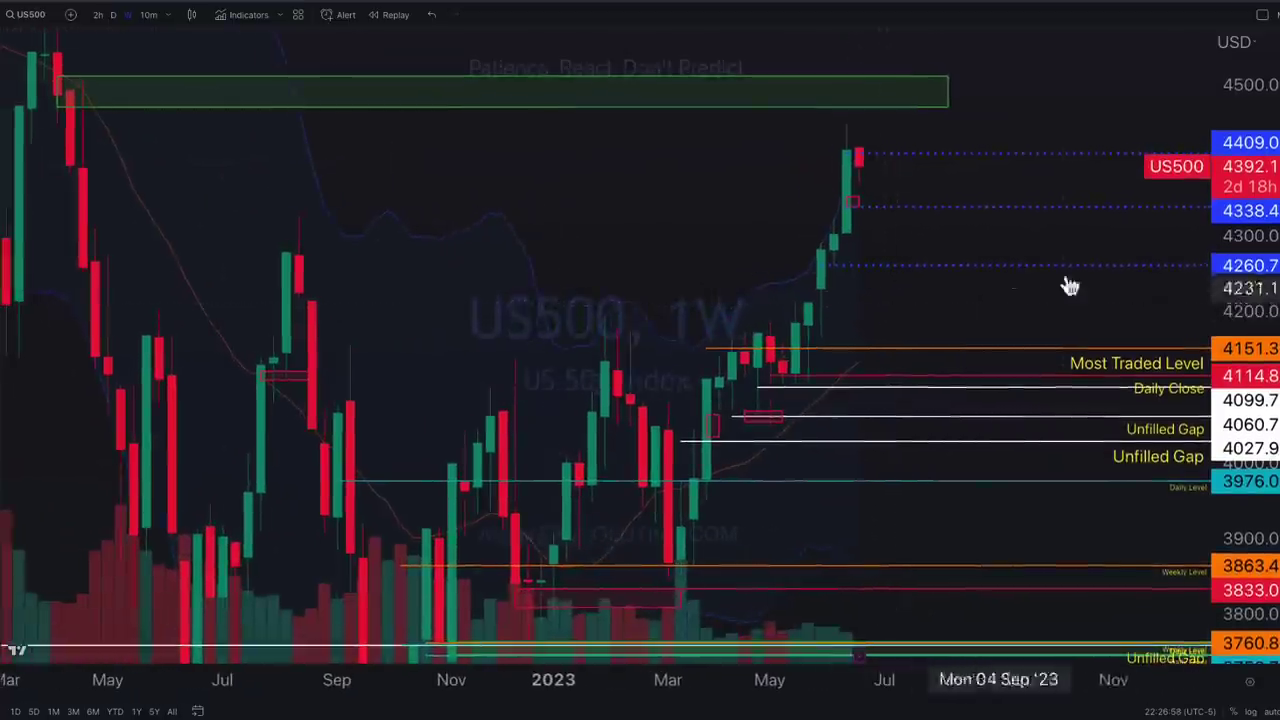
{"action": "left_click_drag", "start_coordinate": [1243, 245], "coordinate": [1188, 297]}
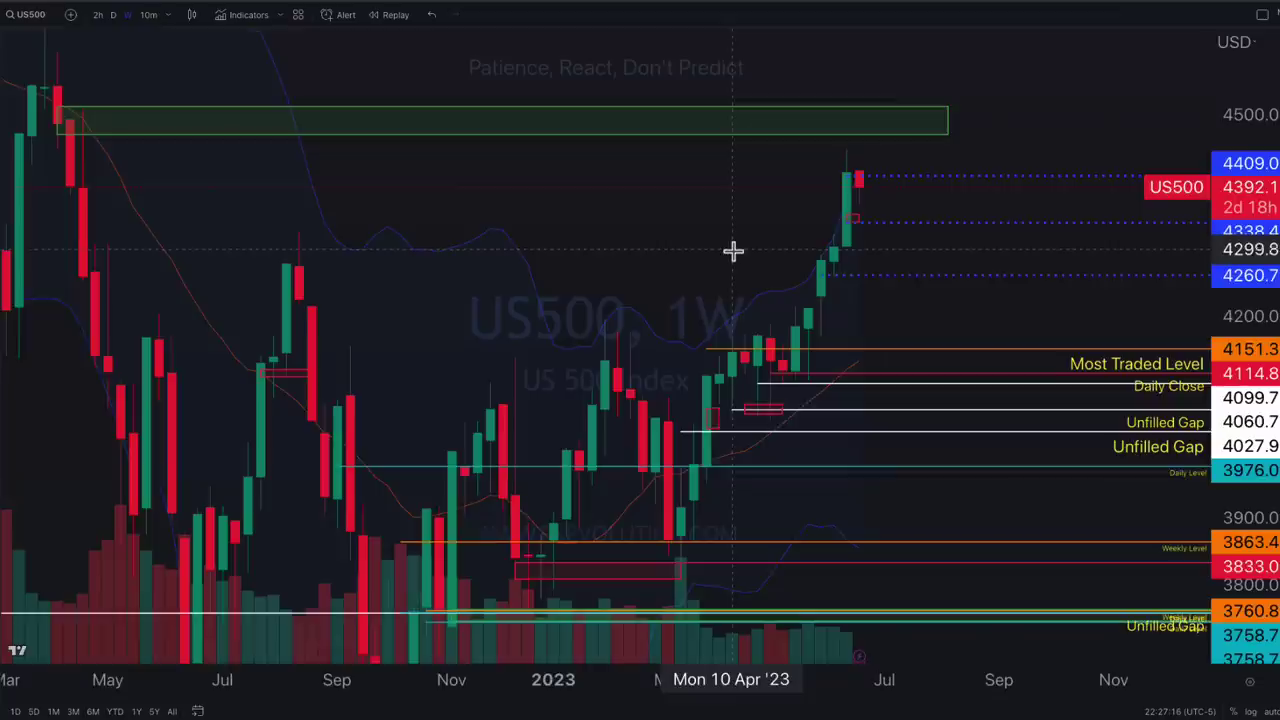
{"action": "scroll", "coordinate": [732, 248], "scroll_direction": "up", "scroll_amount": 2}
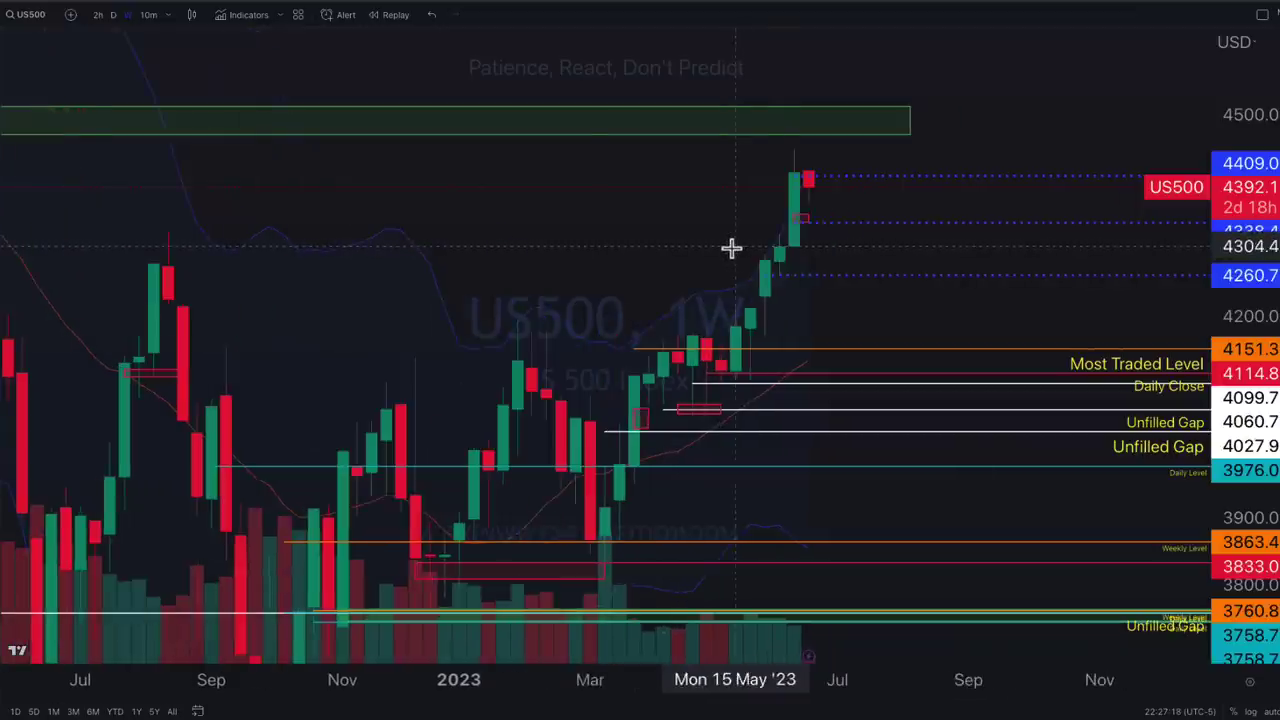
- Switch US500 to the 2-hour timeframe and reset the chart to show price action from late May onward
{"action": "scroll", "coordinate": [732, 248], "scroll_direction": "down", "scroll_amount": 3}
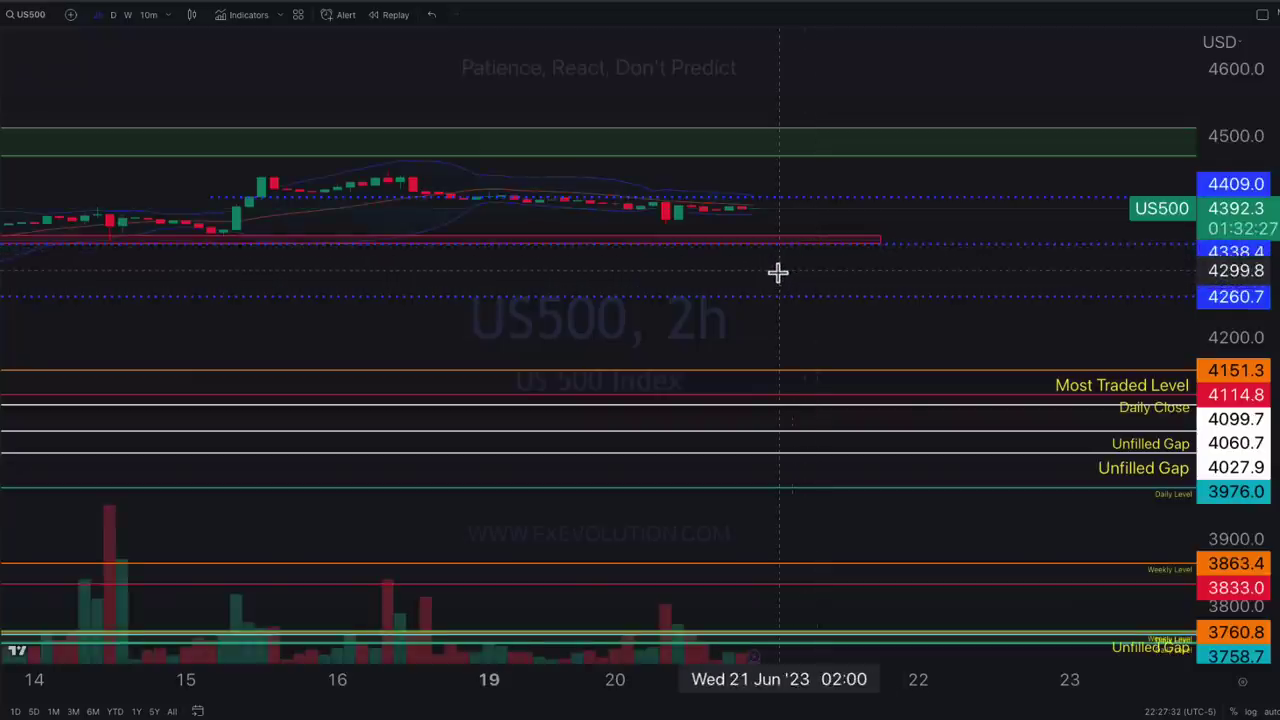
{"action": "key", "text": "alt+r"}
{"action": "left_click_drag", "start_coordinate": [955, 288], "coordinate": [668, 314]}
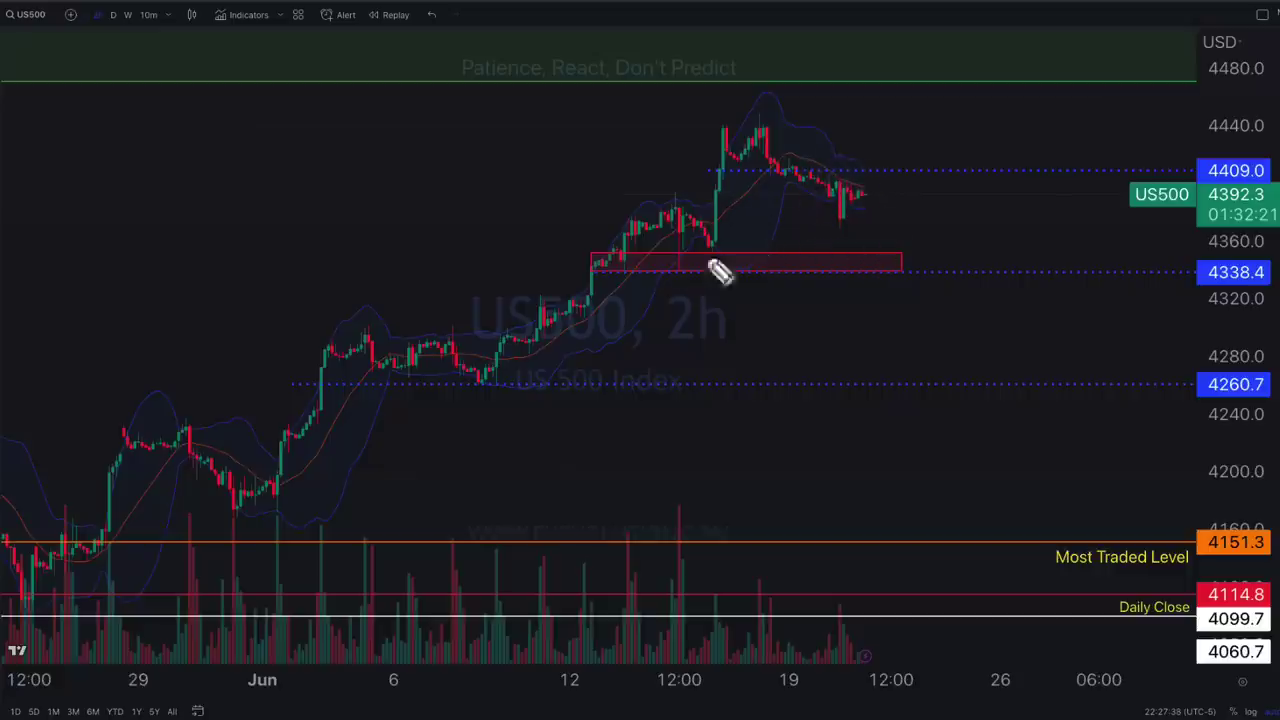
- Mark two earlier tests of US500's red zone, circle the 4338.4 level, and draw a drop into the zone with a circle and arrow
{"action": "left_click_drag", "start_coordinate": [622, 270], "coordinate": [700, 268]}
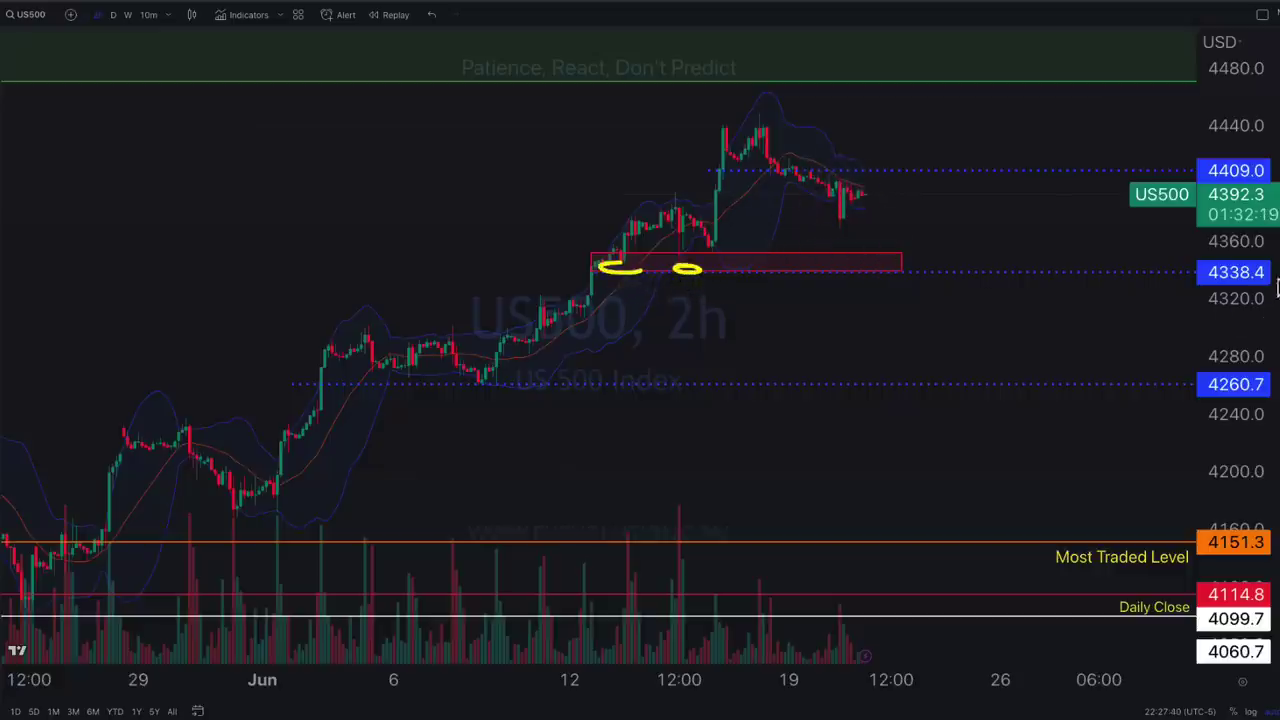
{"action": "left_click_drag", "start_coordinate": [1262, 258], "coordinate": [1237, 268]}
{"action": "mouse_move", "coordinate": [862, 193]}
{"action": "left_mouse_down"}
{"action": "mouse_move", "coordinate": [898, 278]}
{"action": "mouse_move", "coordinate": [908, 262]}
{"action": "left_mouse_up"}
{"action": "left_click_drag", "start_coordinate": [962, 228], "coordinate": [920, 268]}
{"action": "left_click_drag", "start_coordinate": [920, 268], "coordinate": [944, 264]}
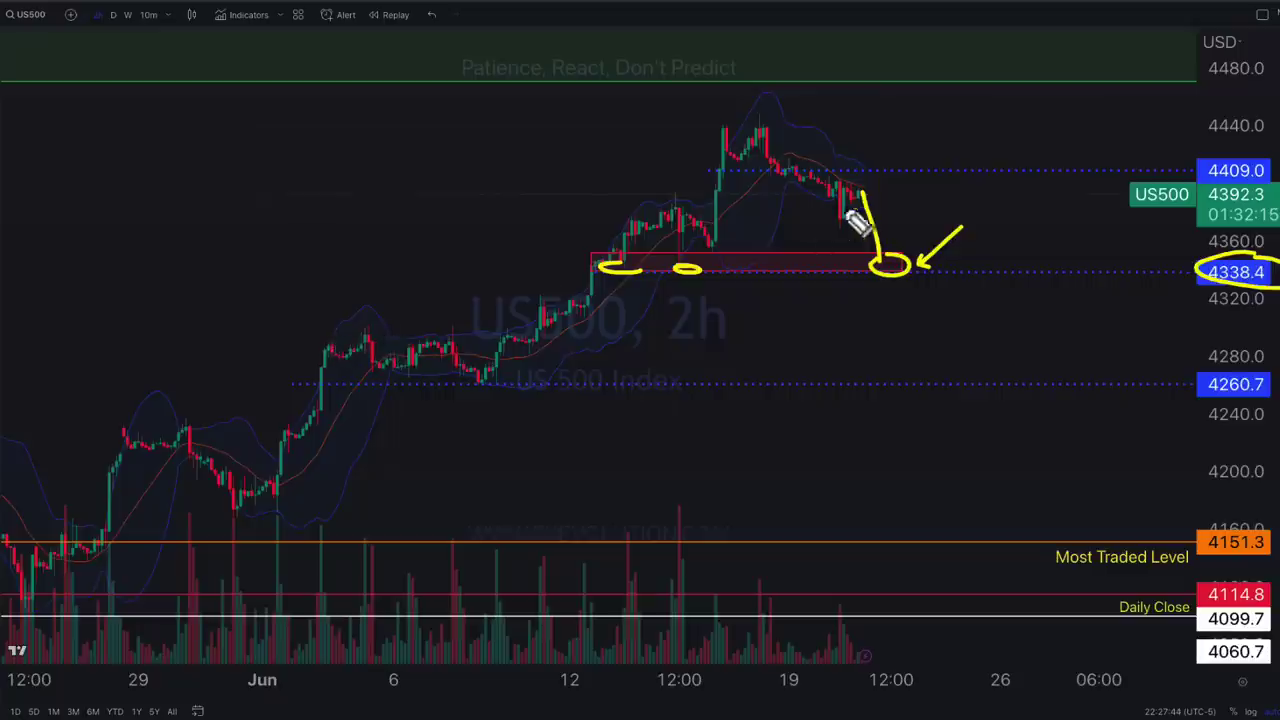
- Replace the marks with a fresh drop into the circled red zone, an arrow, and underlines at its two earlier tests, and clear everything
{"action": "mouse_move", "coordinate": [822, 174]}
{"action": "left_mouse_down"}
{"action": "mouse_move", "coordinate": [846, 206]}
{"action": "mouse_move", "coordinate": [860, 185]}
{"action": "mouse_move", "coordinate": [885, 257]}
{"action": "left_mouse_up"}
{"action": "key", "text": "e"}
{"action": "left_click_drag", "start_coordinate": [895, 252], "coordinate": [882, 256]}
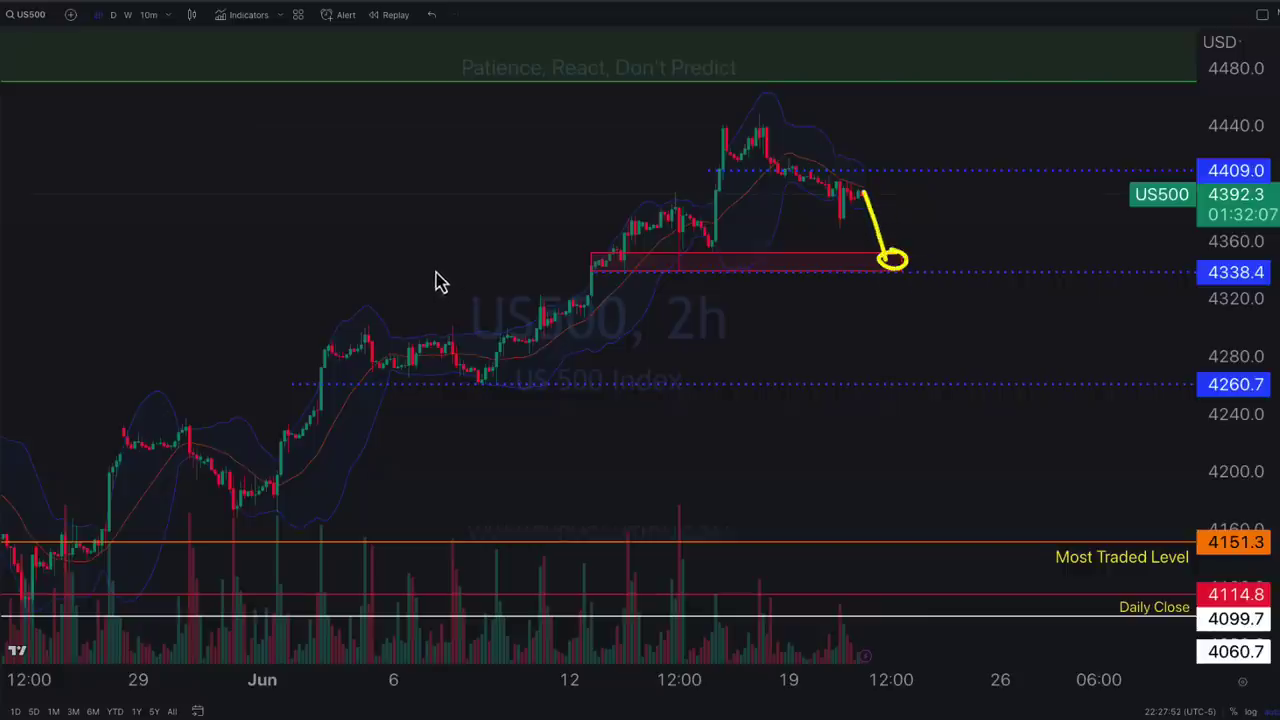
{"action": "mouse_move", "coordinate": [1006, 153]}
{"action": "left_mouse_down"}
{"action": "mouse_move", "coordinate": [940, 200]}
{"action": "mouse_move", "coordinate": [962, 201]}
{"action": "left_mouse_up"}
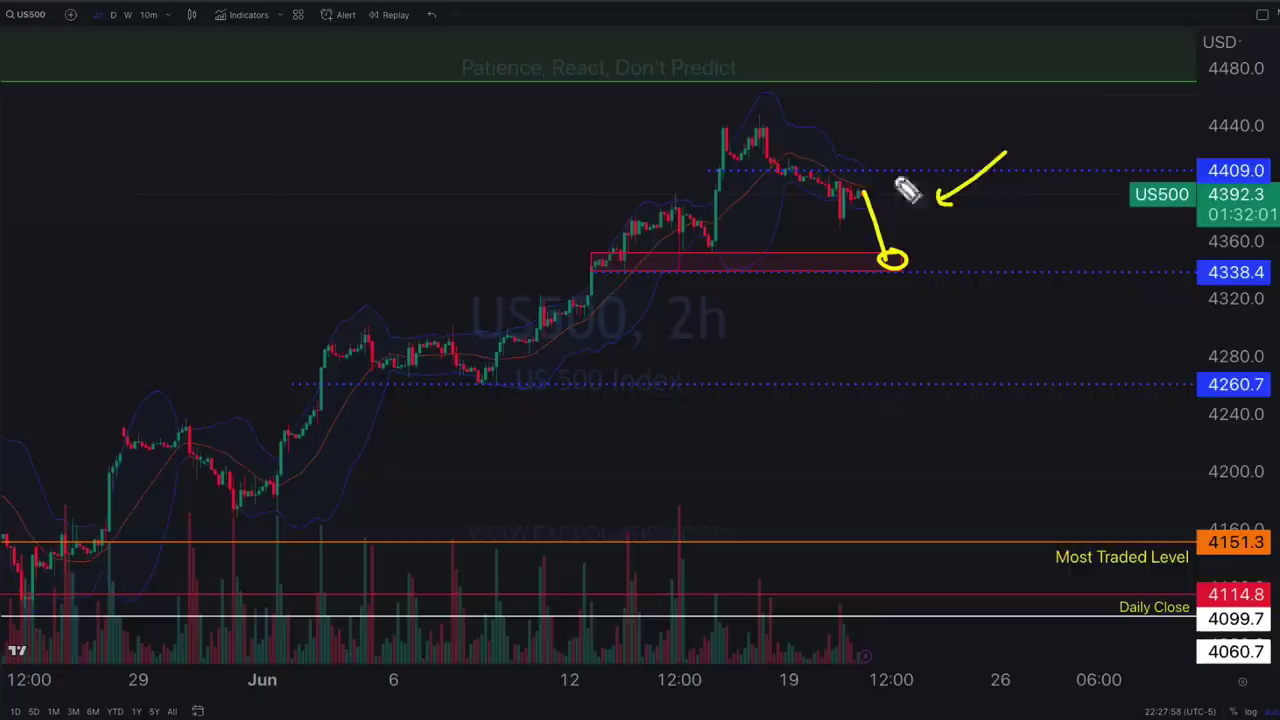
{"action": "mouse_move", "coordinate": [612, 262]}
{"action": "left_mouse_down"}
{"action": "mouse_move", "coordinate": [622, 280]}
{"action": "mouse_move", "coordinate": [640, 274]}
{"action": "left_mouse_up"}
{"action": "left_click_drag", "start_coordinate": [660, 265], "coordinate": [697, 265]}
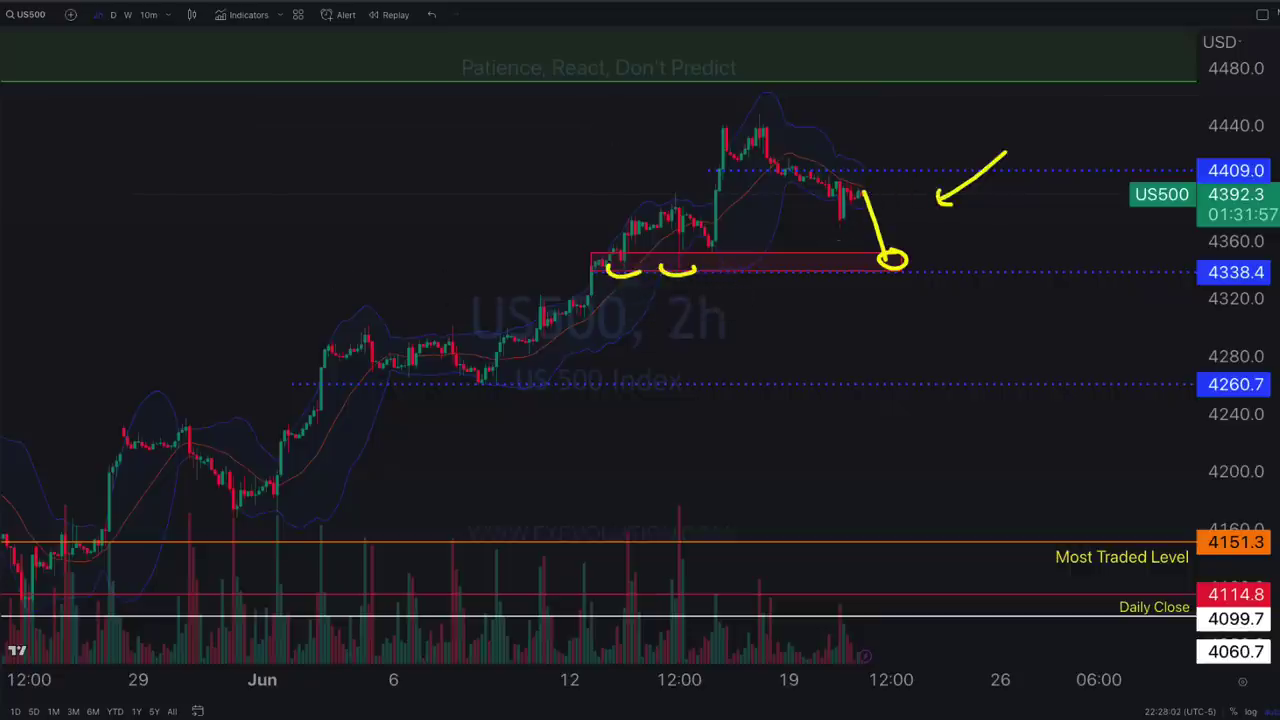
{"action": "key", "text": "Escape"}
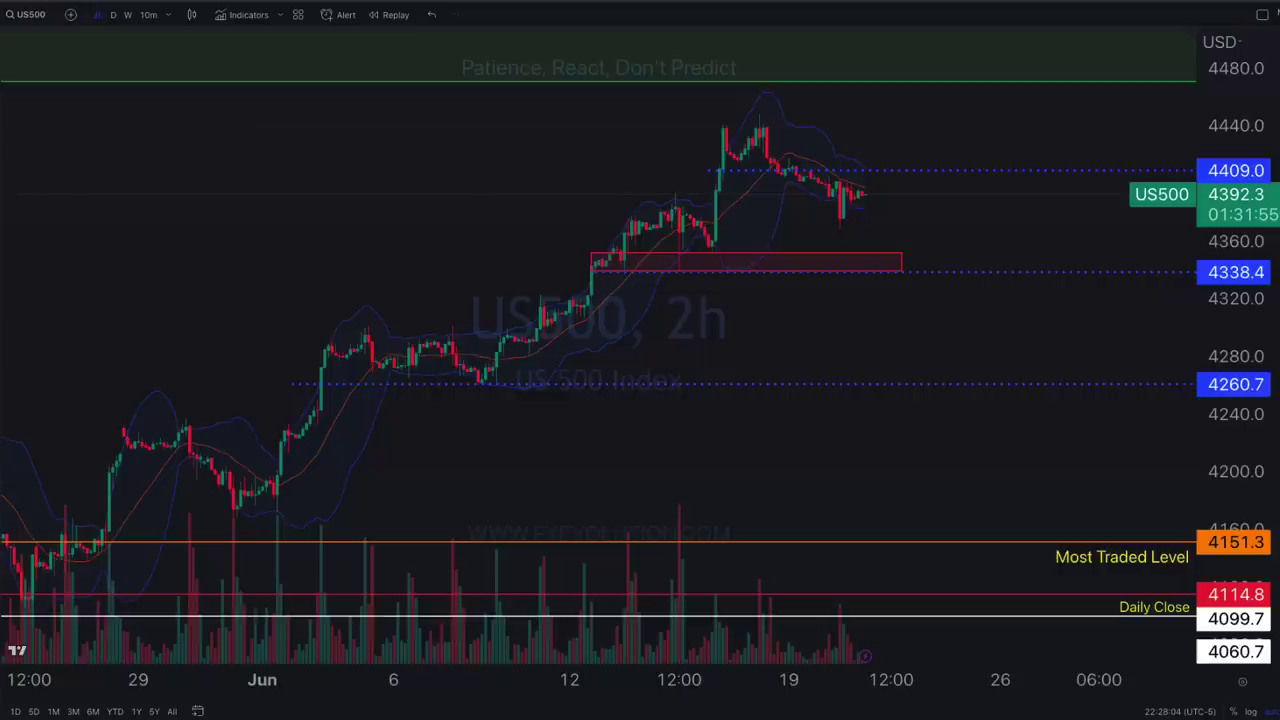
- Sketch two projected bounce-and-drop paths for US500, circle the 4260.7 level and the area just above 4151.3, and clear the drawings
{"action": "scroll", "coordinate": [898, 334], "scroll_direction": "down", "scroll_amount": 1}
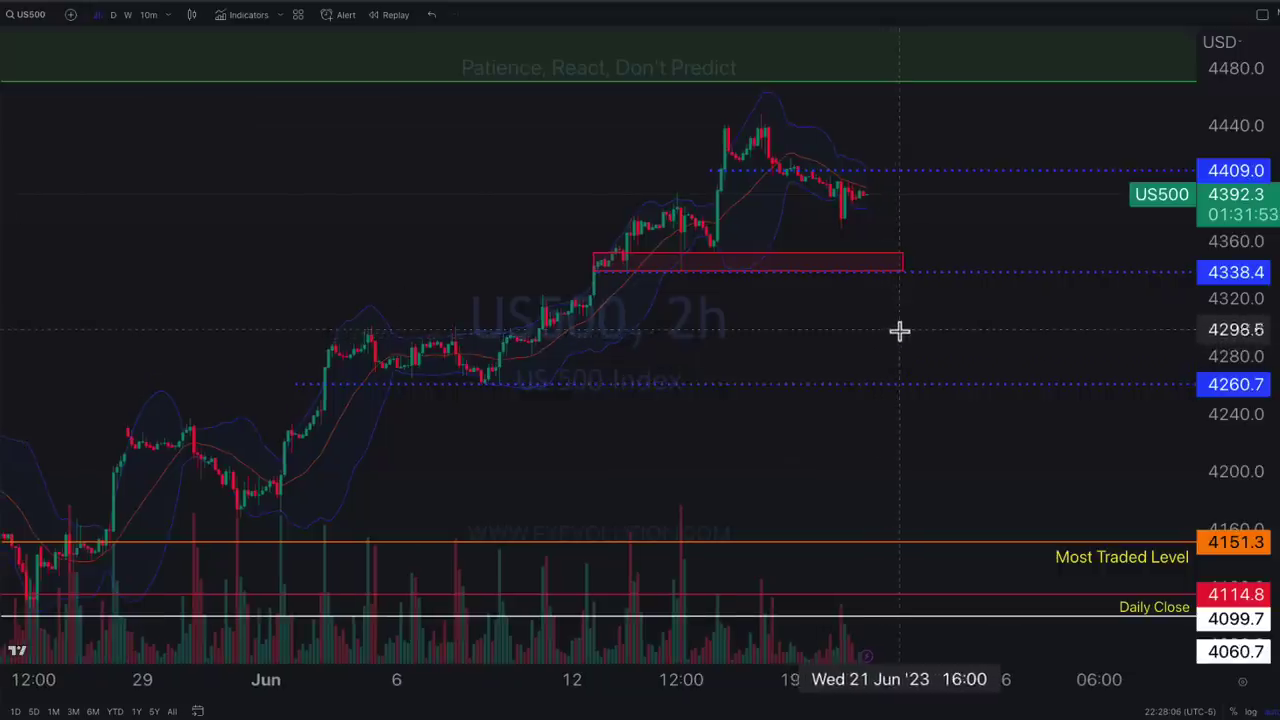
{"action": "left_click_drag", "start_coordinate": [900, 330], "coordinate": [869, 371]}
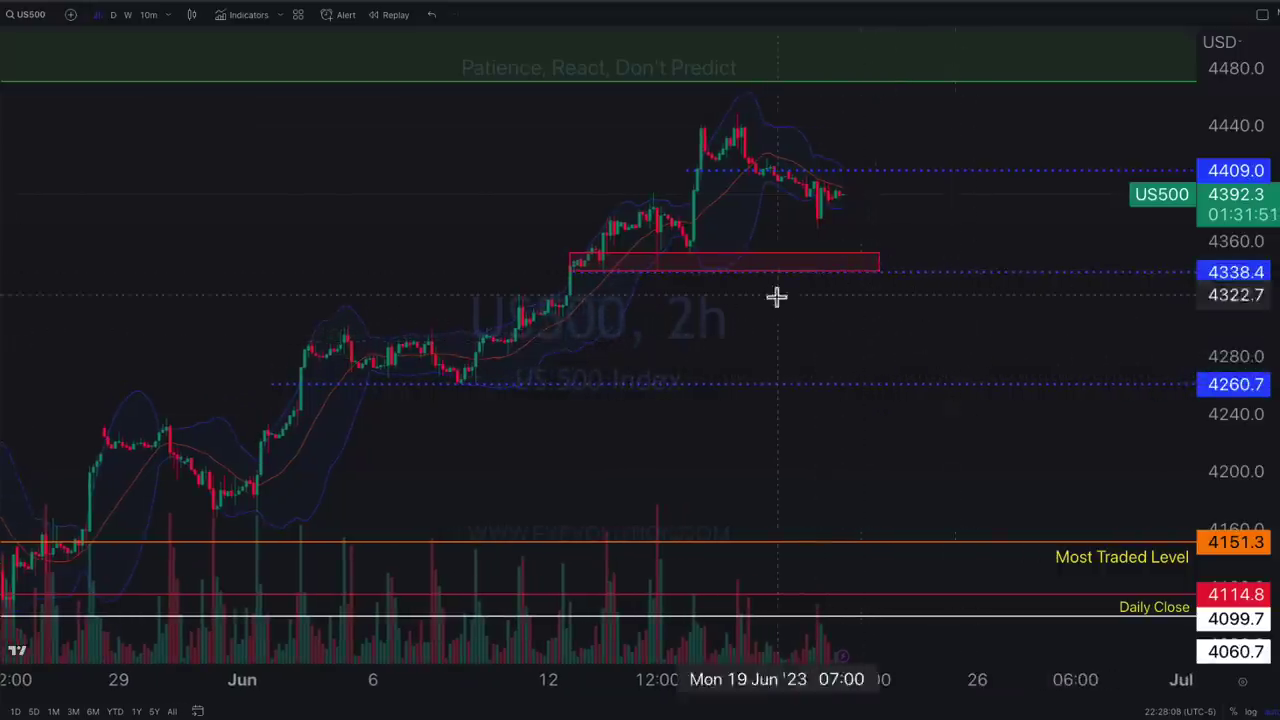
{"action": "mouse_move", "coordinate": [840, 192]}
{"action": "left_mouse_down"}
{"action": "mouse_move", "coordinate": [862, 308]}
{"action": "mouse_move", "coordinate": [974, 398]}
{"action": "mouse_move", "coordinate": [975, 418]}
{"action": "left_mouse_up"}
{"action": "mouse_move", "coordinate": [870, 298]}
{"action": "left_mouse_down"}
{"action": "mouse_move", "coordinate": [946, 192]}
{"action": "mouse_move", "coordinate": [1014, 490]}
{"action": "left_mouse_up"}
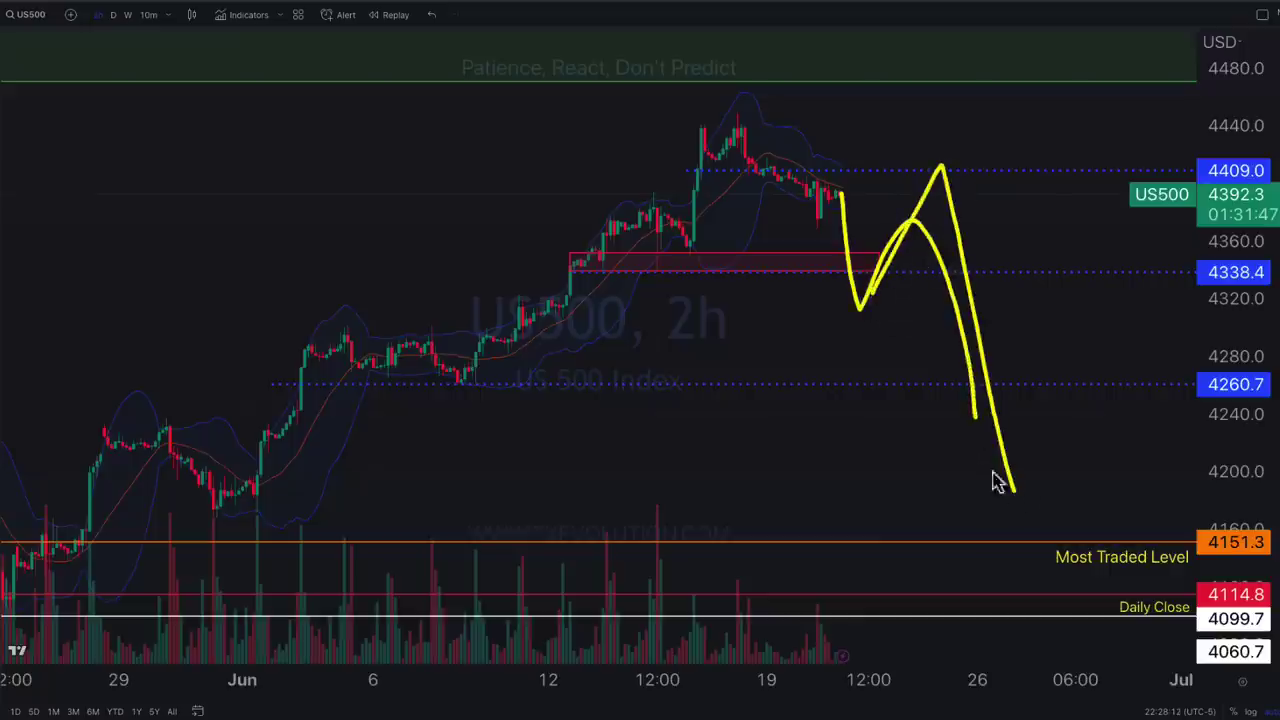
{"action": "left_click_drag", "start_coordinate": [1020, 376], "coordinate": [991, 400]}
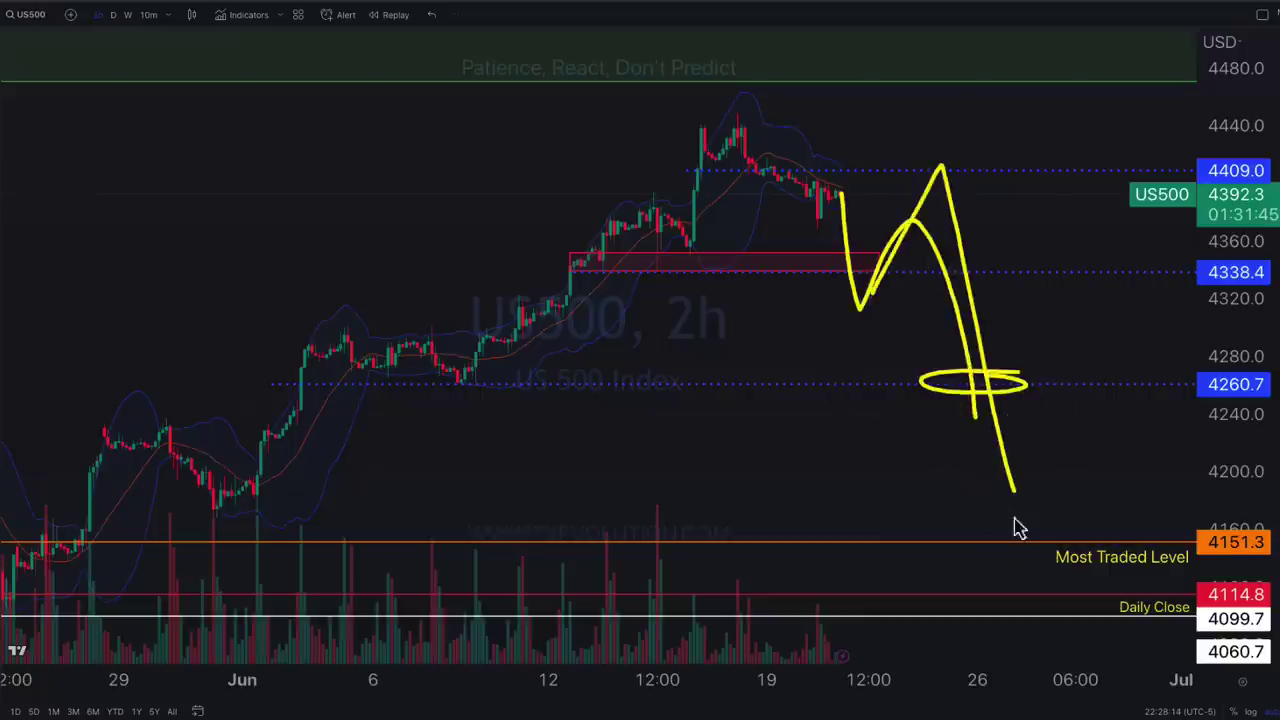
{"action": "left_click_drag", "start_coordinate": [1014, 523], "coordinate": [951, 523]}
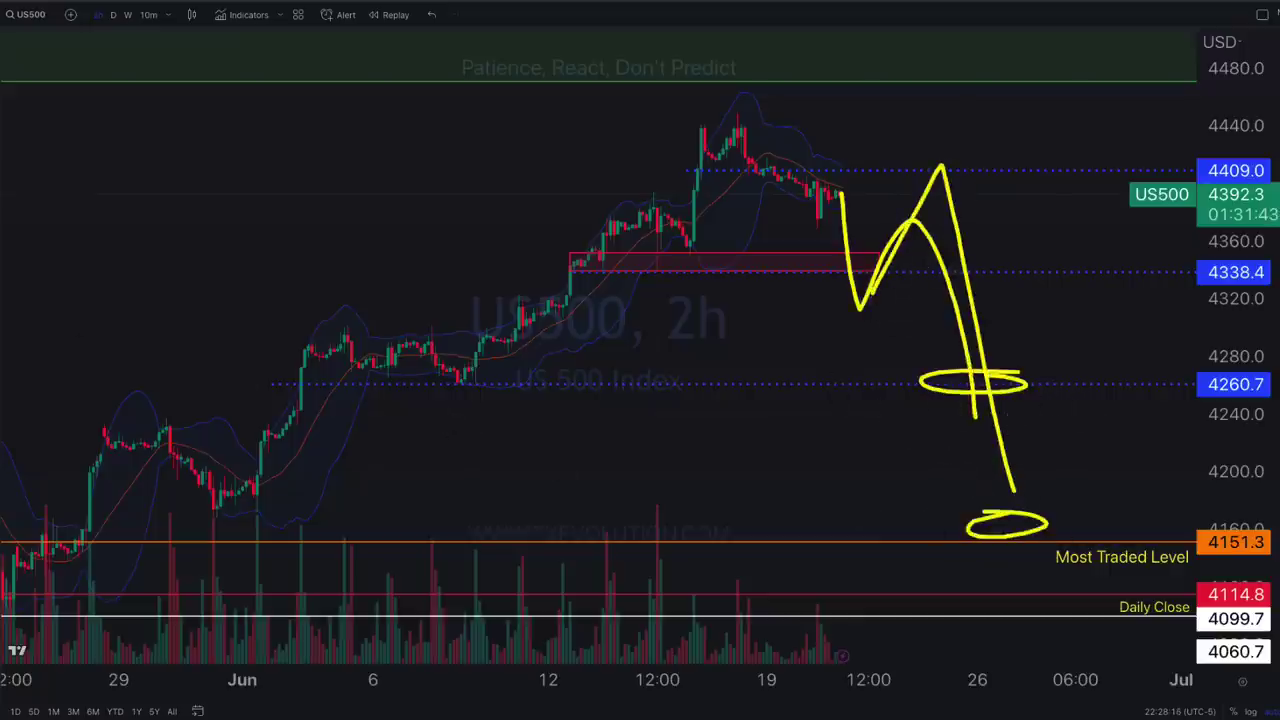
{"action": "key", "text": "Escape"}
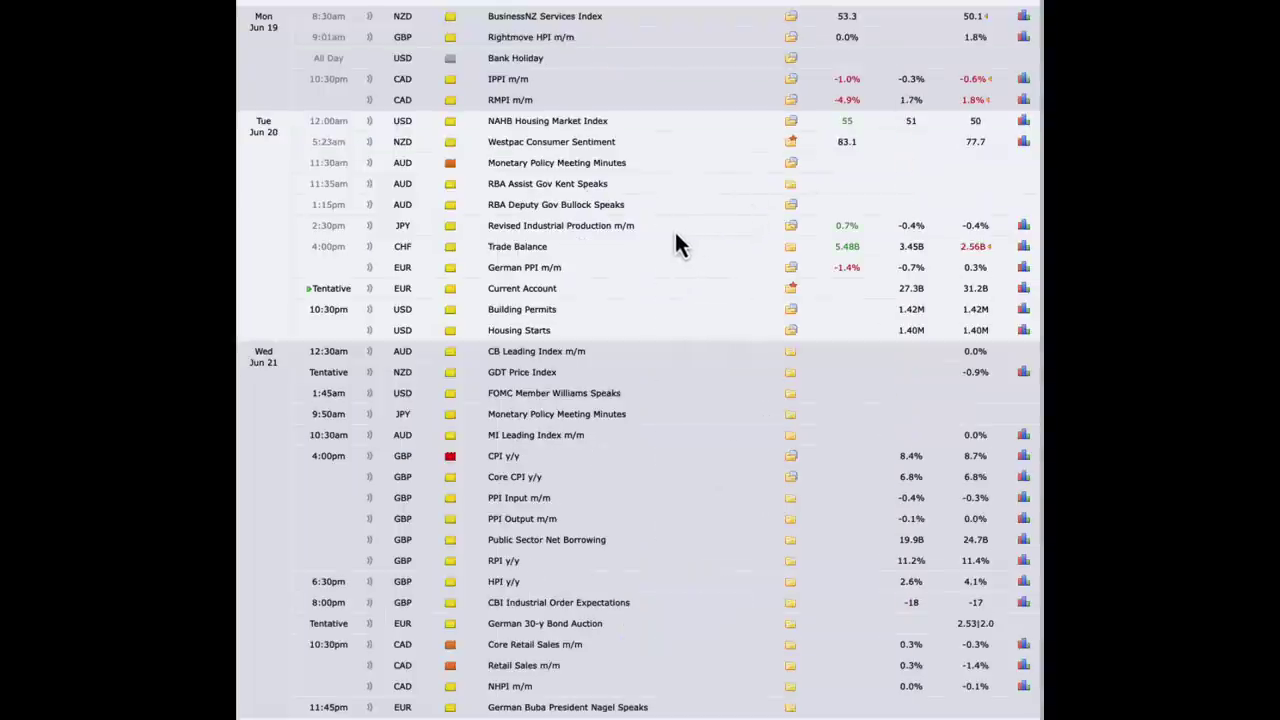
- Review the economic calendar from June 19 to 23, including the Fed Chair testimonies, bank rate decisions, unemployment claims and flash PMIs
{"action": "scroll", "coordinate": [675, 235], "scroll_direction": "down", "scroll_amount": 5}
{"action": "scroll", "coordinate": [669, 247], "scroll_direction": "down", "scroll_amount": 1}
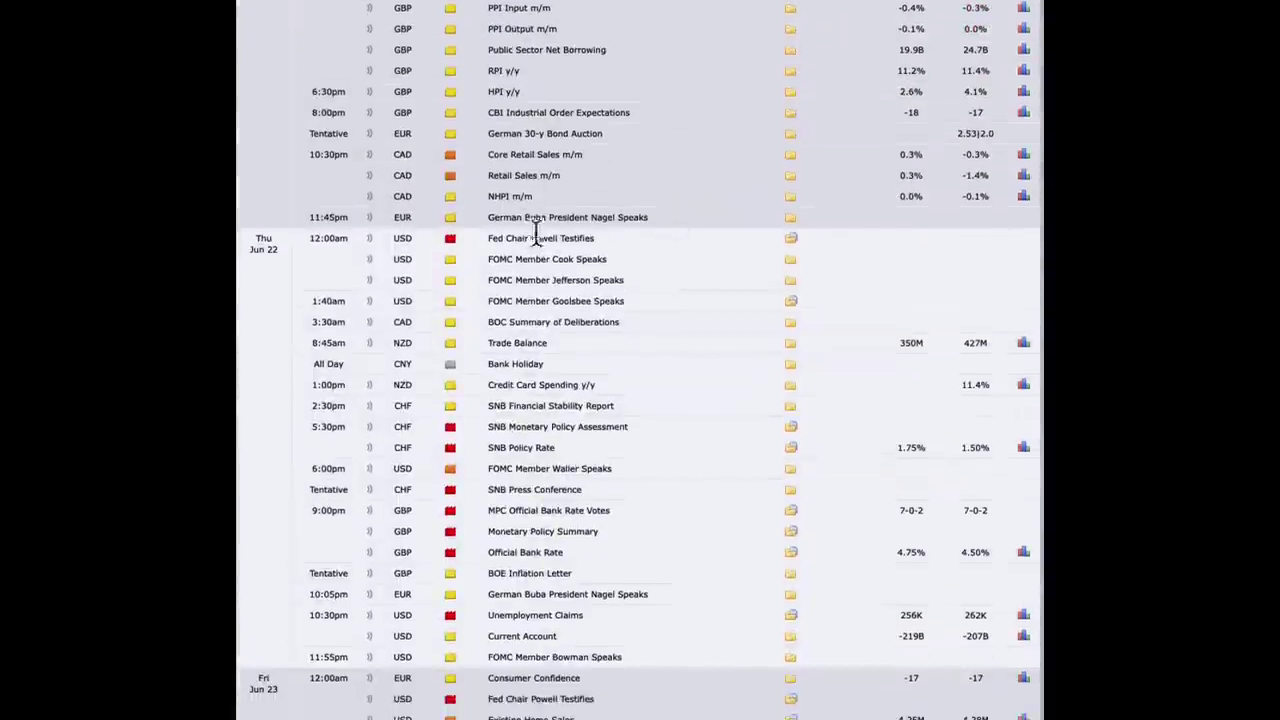
{"action": "left_click_drag", "start_coordinate": [489, 239], "coordinate": [596, 251]}
{"action": "left_click", "coordinate": [641, 279]}
{"action": "scroll", "coordinate": [637, 279], "scroll_direction": "down", "scroll_amount": 2}
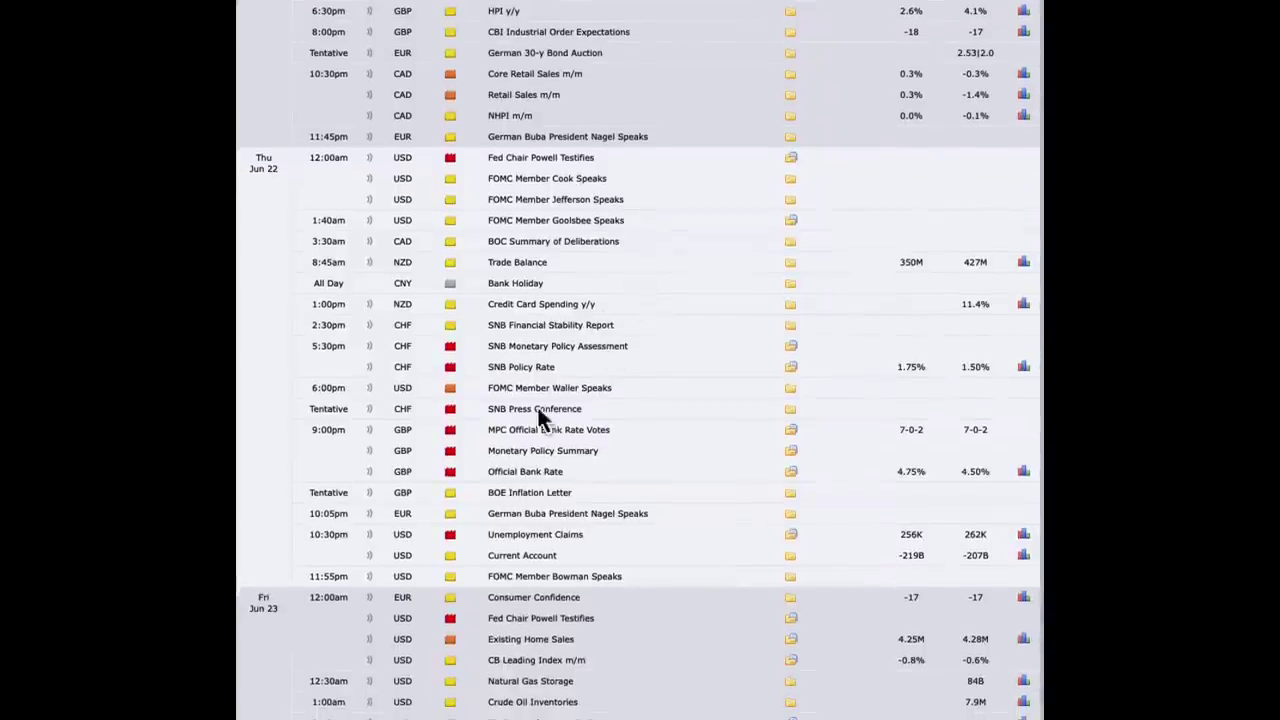
{"action": "scroll", "coordinate": [575, 460], "scroll_direction": "down", "scroll_amount": 7}
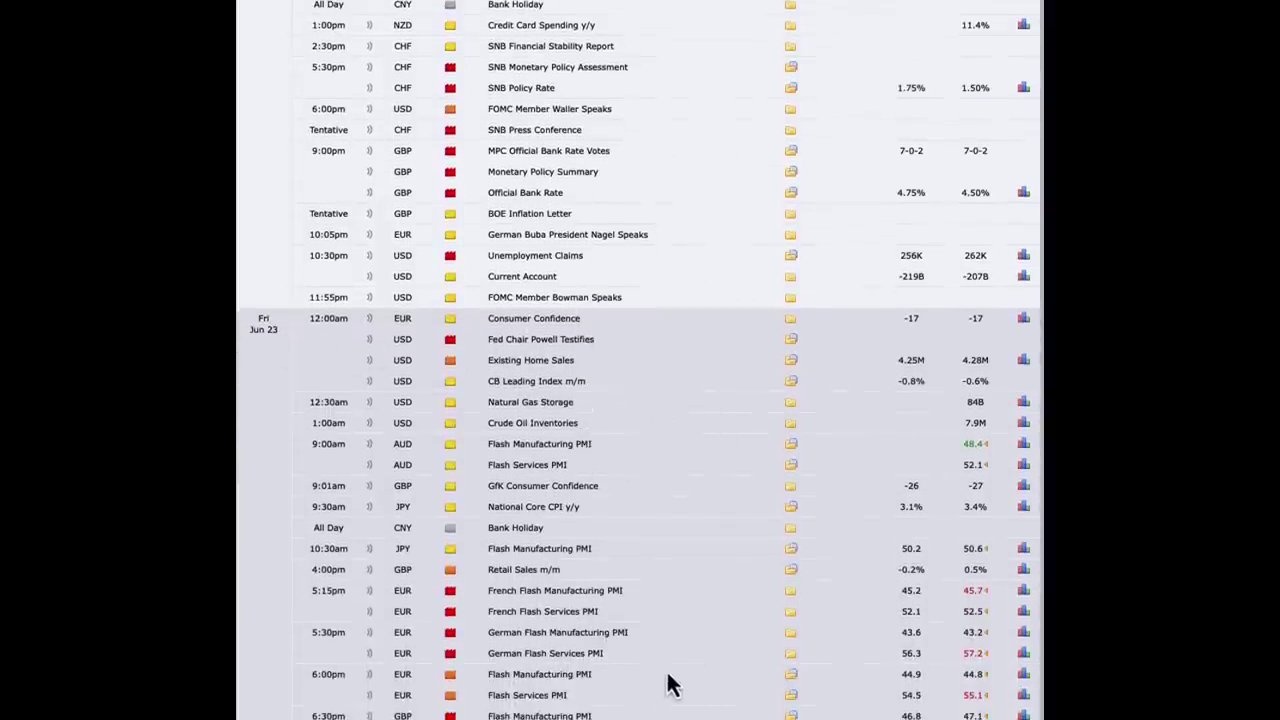
{"action": "scroll", "coordinate": [716, 714], "scroll_direction": "down", "scroll_amount": 1}
{"action": "scroll", "coordinate": [716, 714], "scroll_direction": "up", "scroll_amount": 5}
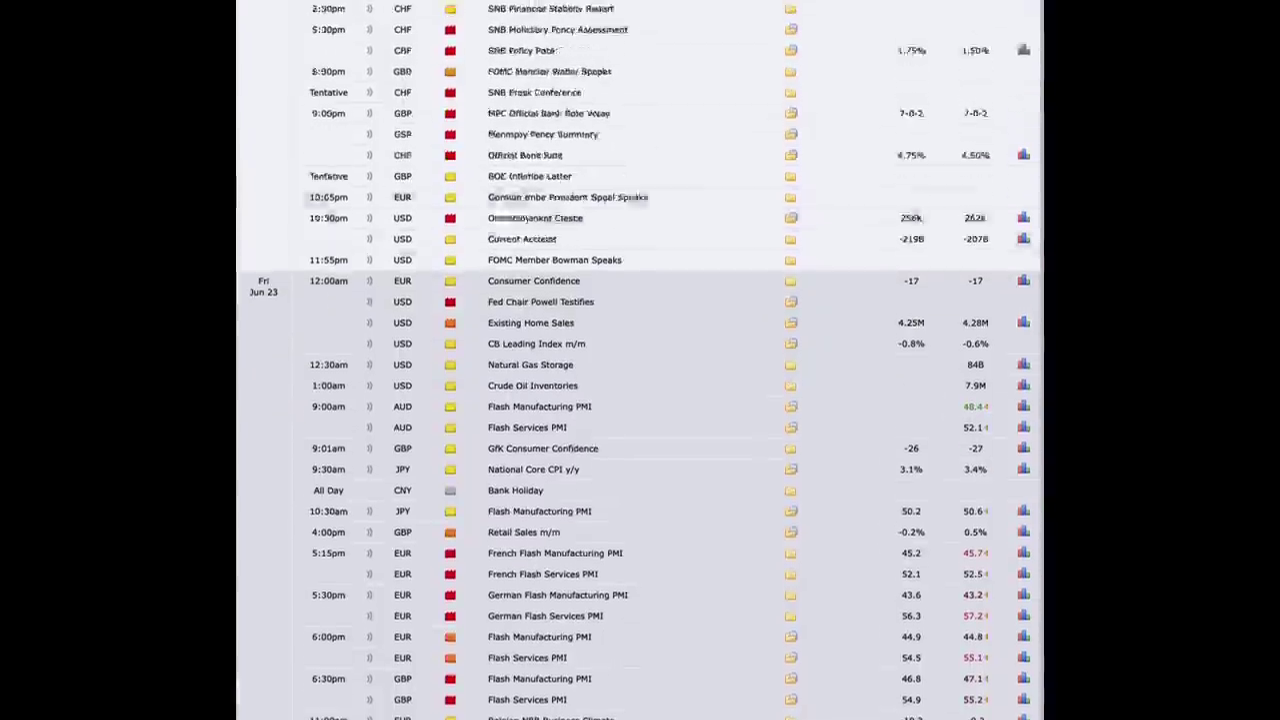
{"action": "scroll", "coordinate": [639, 387], "scroll_direction": "up", "scroll_amount": 5}
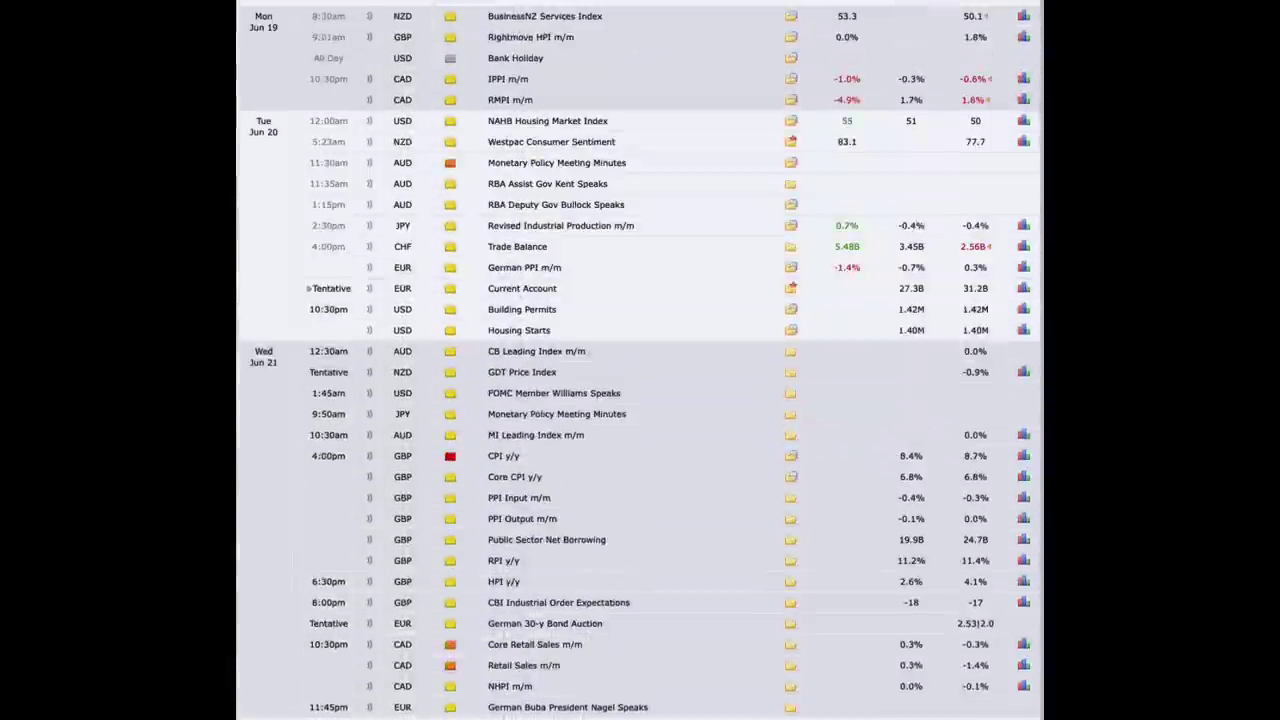
{"action": "scroll", "coordinate": [690, 718], "scroll_direction": "down", "scroll_amount": 4}
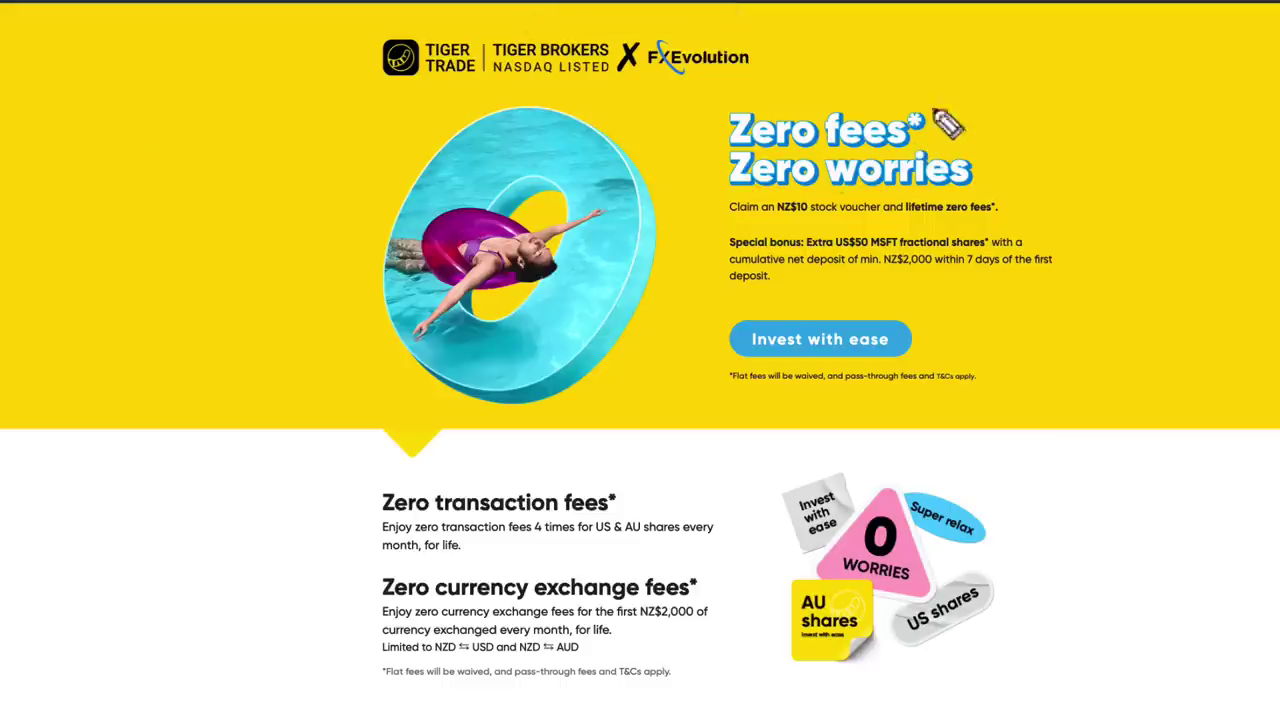
- Draw a freehand mark near the FXEvolution logo on the Tiger Brokers zero-fees offer page and clear it
{"action": "mouse_move", "coordinate": [876, 85]}
{"action": "left_mouse_down"}
{"action": "mouse_move", "coordinate": [1000, 129]}
{"action": "mouse_move", "coordinate": [660, 35]}
{"action": "left_mouse_up"}
{"action": "key", "text": "Escape"}
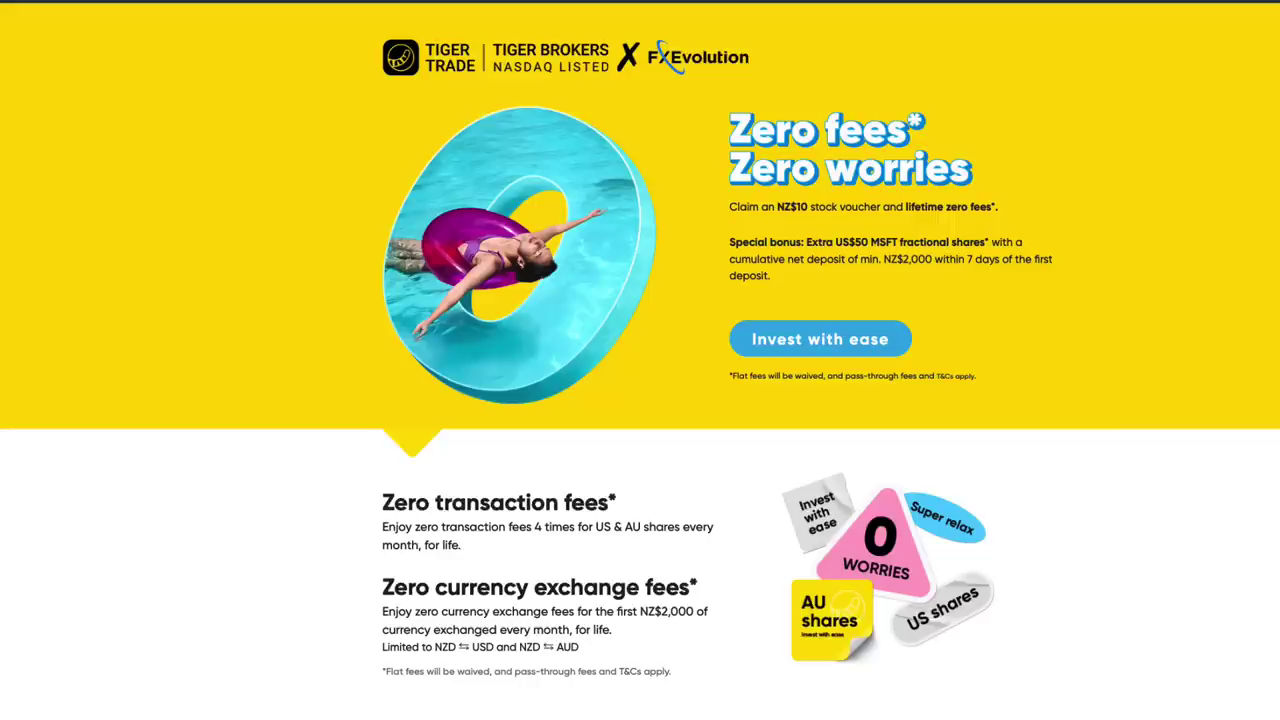